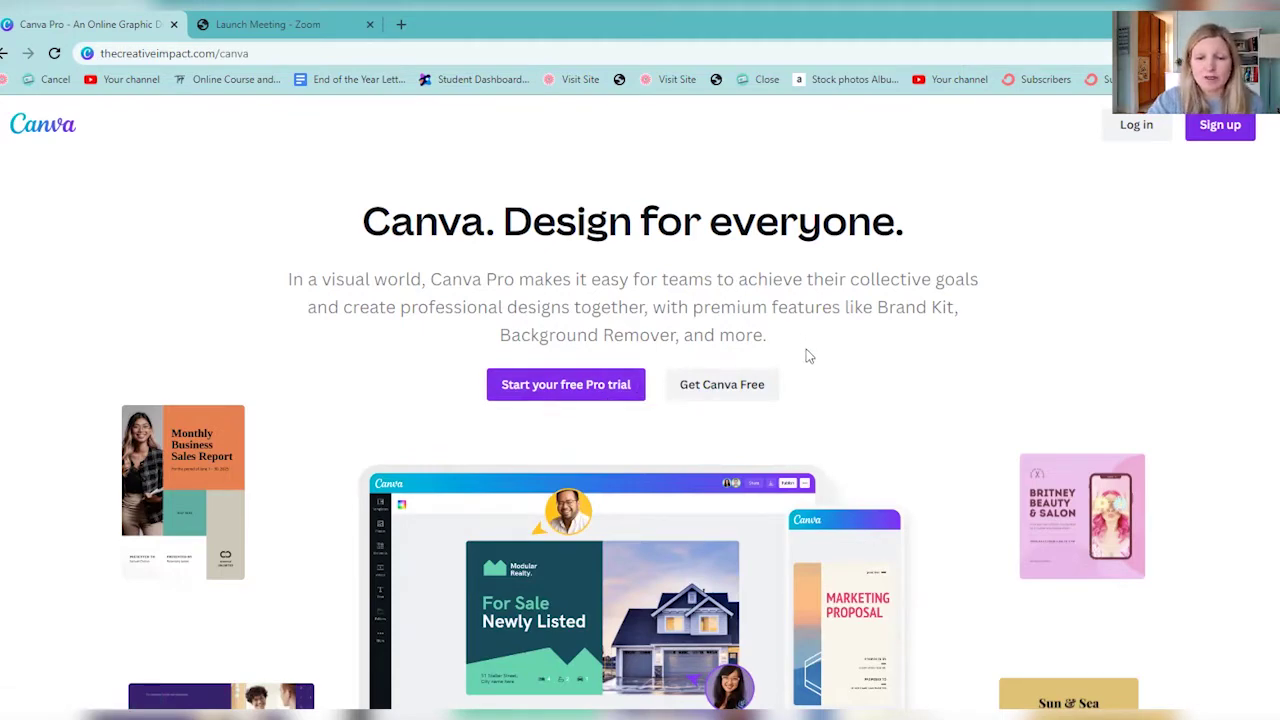
Step: Compare the features and pricing of the Canva Free and Canva Pro plans on the landing page
{"action": "scroll", "coordinate": [812, 363], "scroll_direction": "down", "scroll_amount": 1}
{"action": "scroll", "coordinate": [810, 358], "scroll_direction": "down", "scroll_amount": 6}
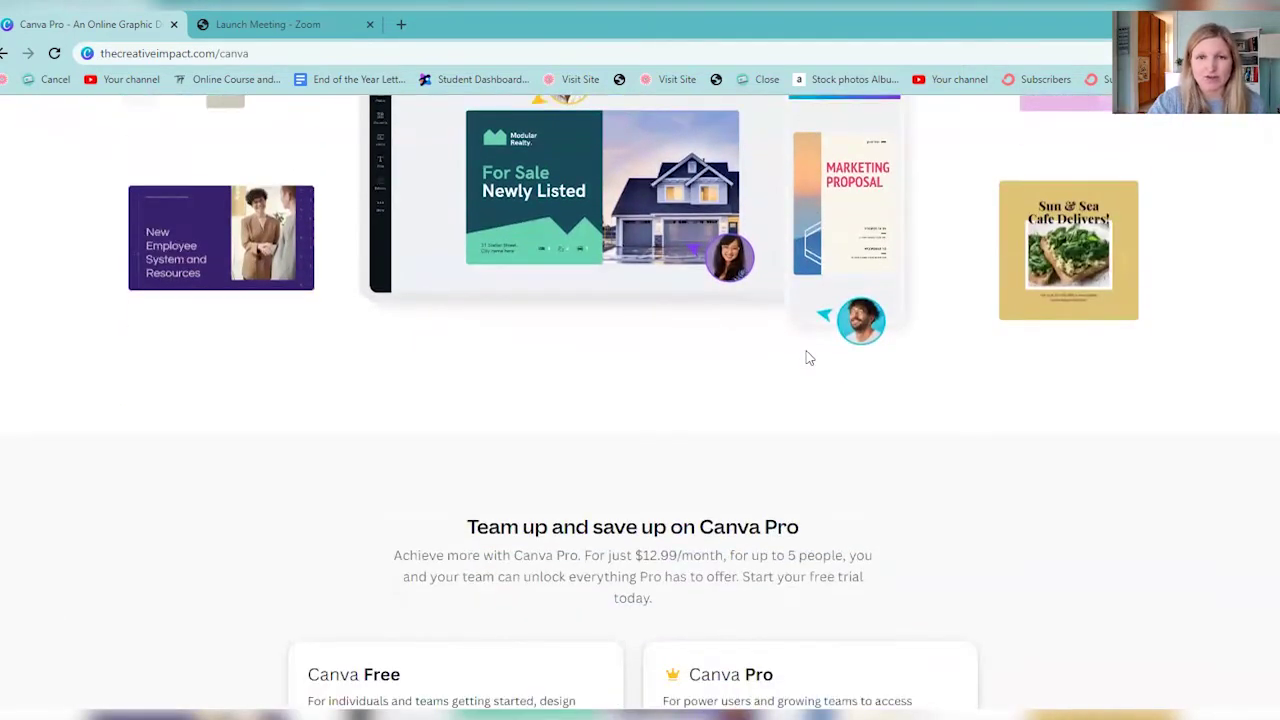
{"action": "scroll", "coordinate": [406, 494], "scroll_direction": "down", "scroll_amount": 1}
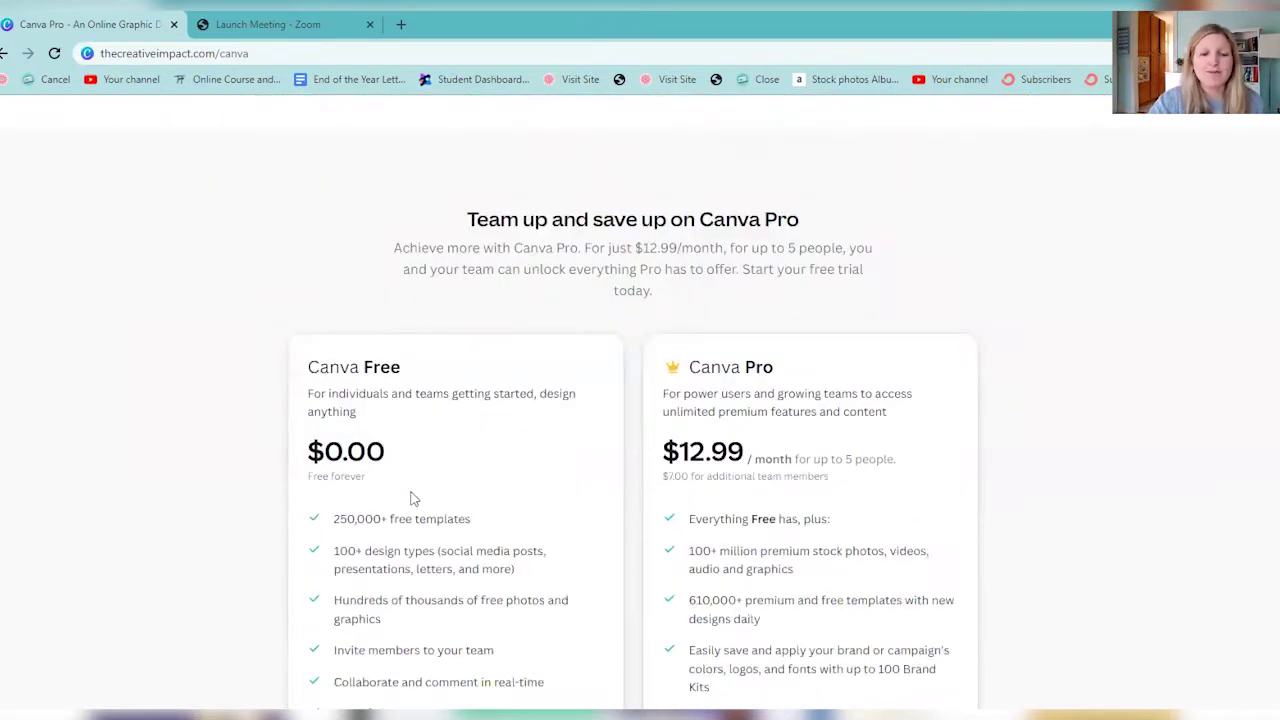
{"action": "scroll", "coordinate": [435, 418], "scroll_direction": "down", "scroll_amount": 1}
{"action": "scroll", "coordinate": [435, 418], "scroll_direction": "down", "scroll_amount": 1}
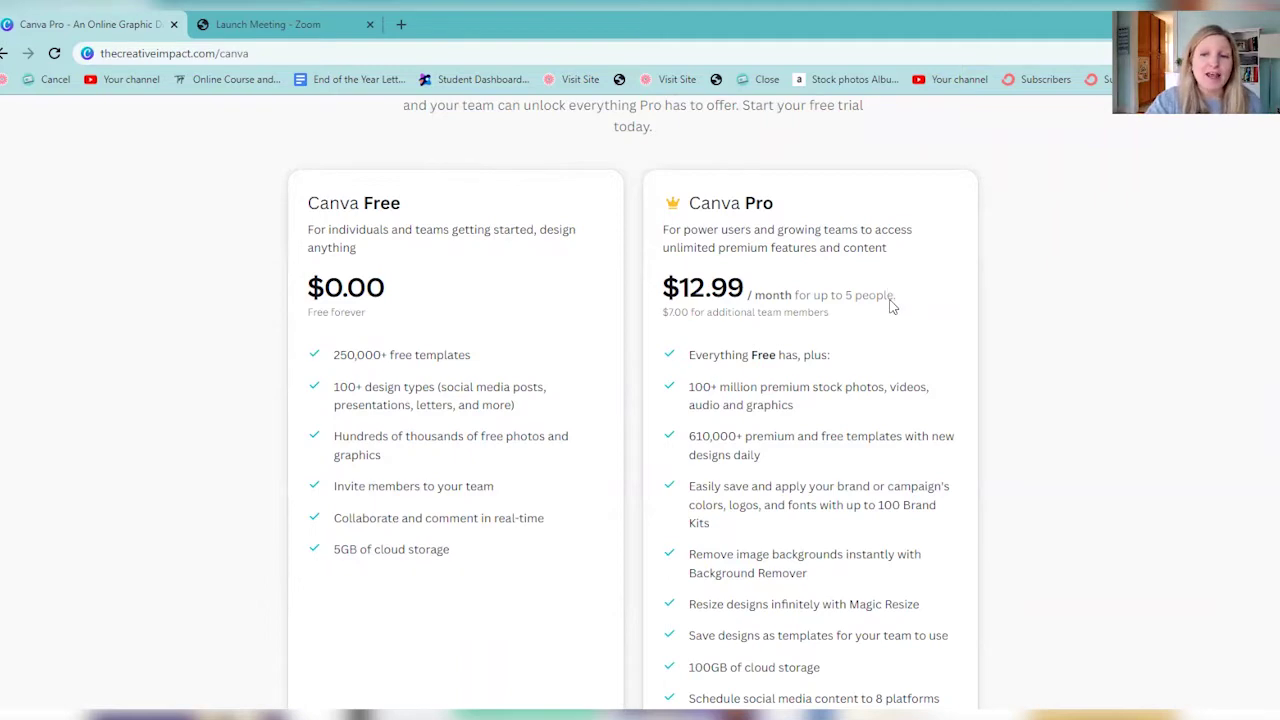
{"action": "scroll", "coordinate": [893, 307], "scroll_direction": "down", "scroll_amount": 1}
{"action": "scroll", "coordinate": [971, 337], "scroll_direction": "up", "scroll_amount": 1}
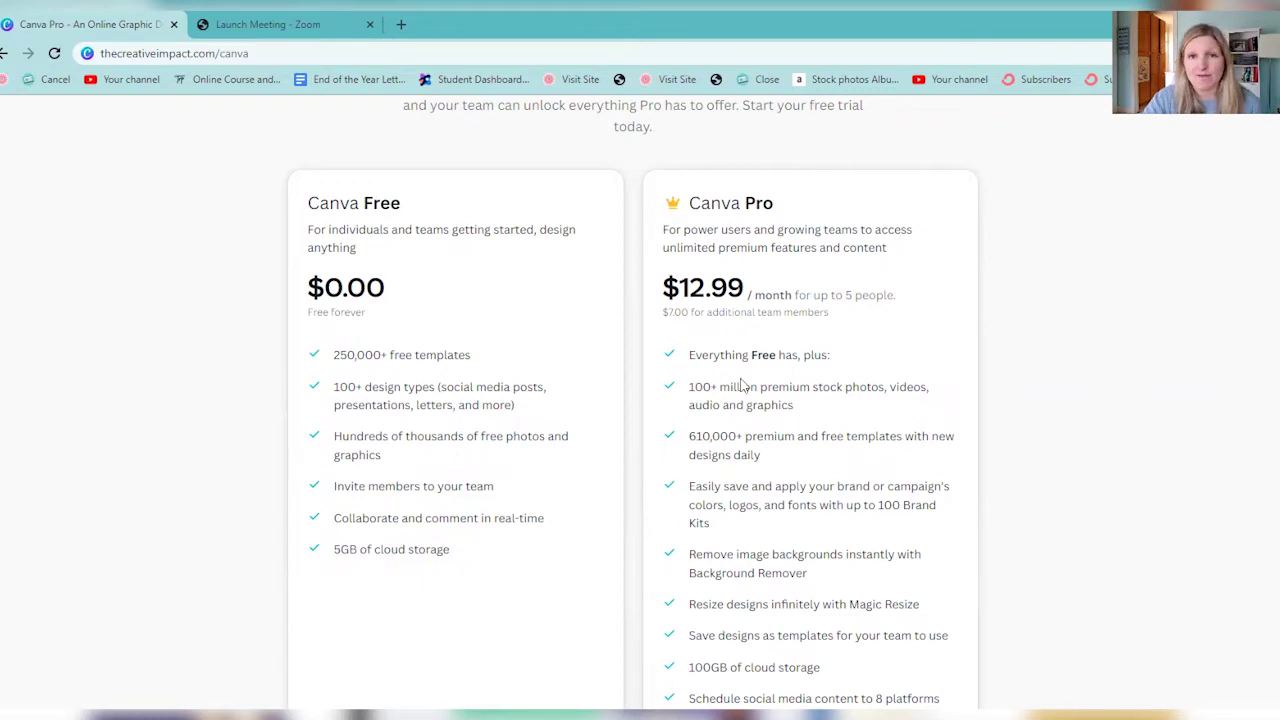
{"action": "scroll", "coordinate": [884, 488], "scroll_direction": "down", "scroll_amount": 1}
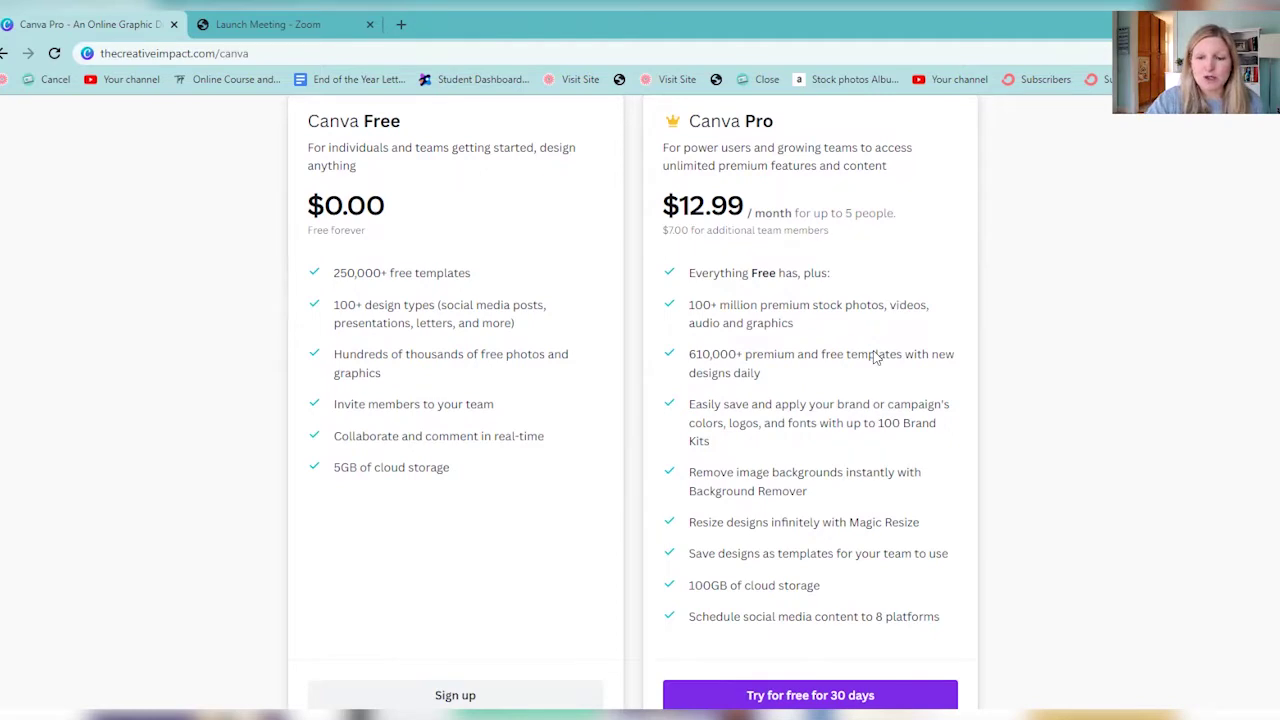
{"action": "scroll", "coordinate": [873, 357], "scroll_direction": "down", "scroll_amount": 1}
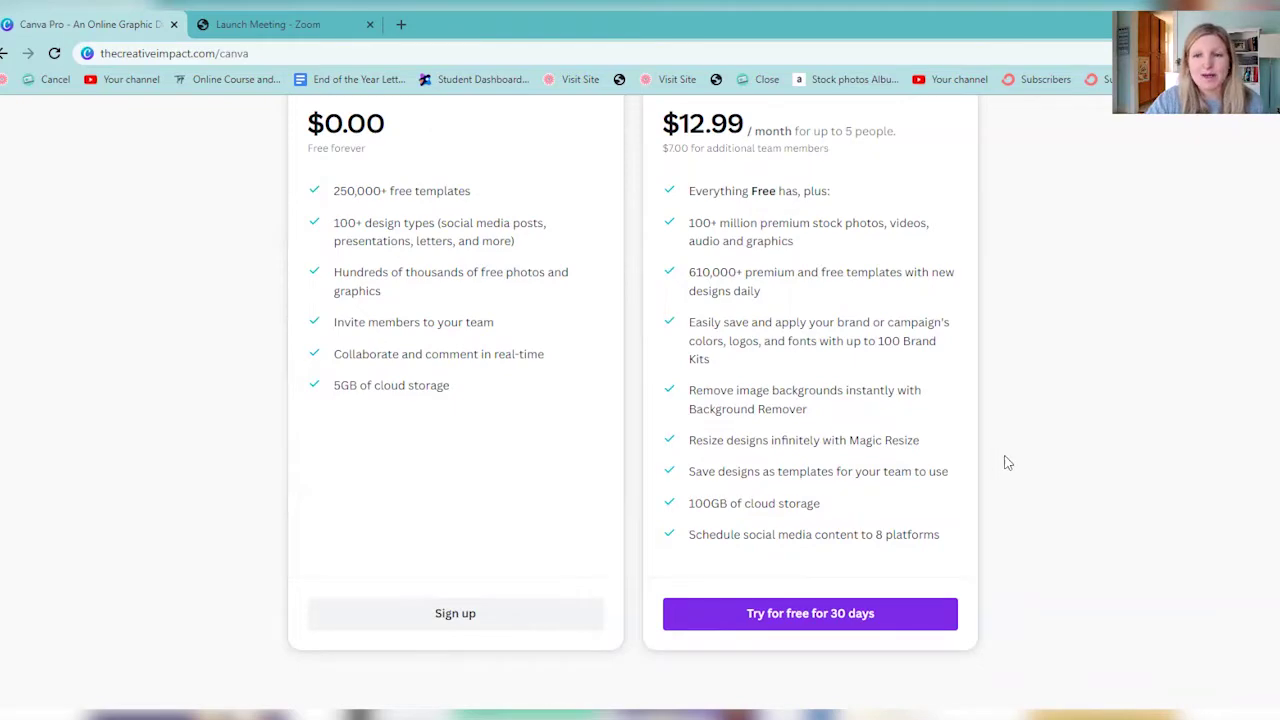
{"action": "scroll", "coordinate": [1080, 280], "scroll_direction": "up", "scroll_amount": 10}
{"action": "scroll", "coordinate": [1117, 277], "scroll_direction": "up", "scroll_amount": 2}
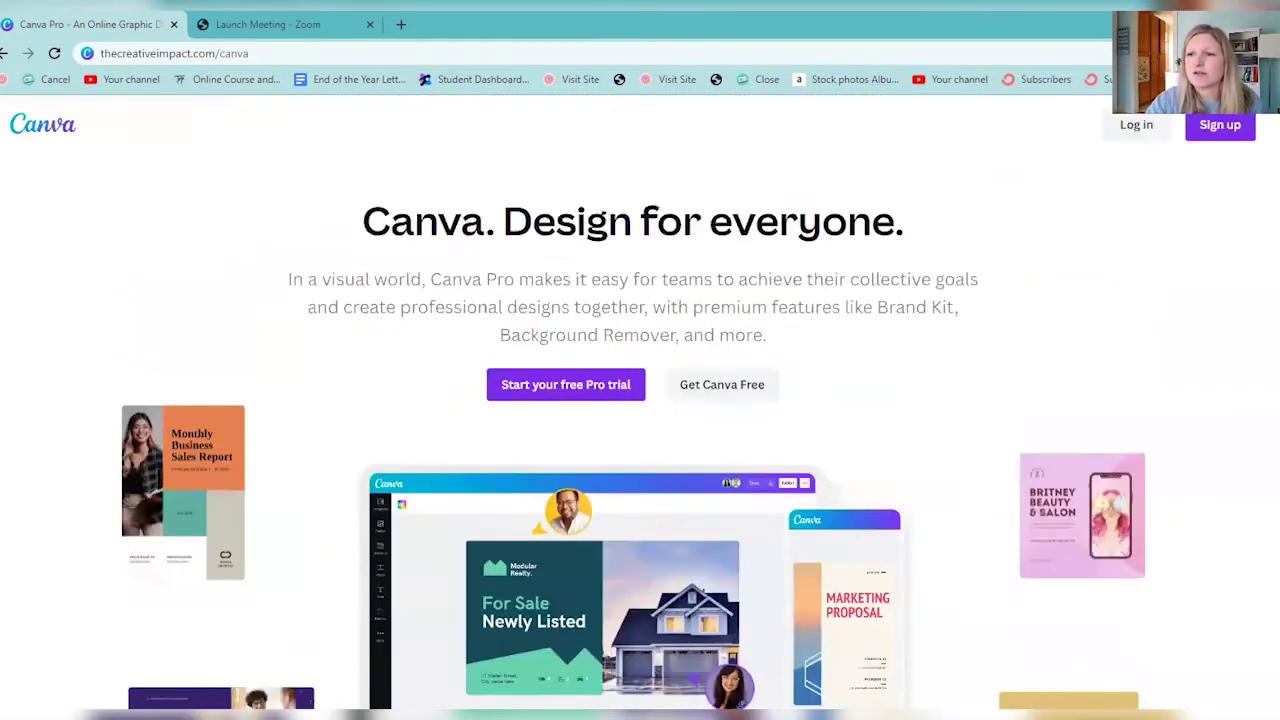
Step: Open the Canva sign-up page and dismiss the Google sign-in prompt
{"action": "left_click", "coordinate": [1218, 127]}
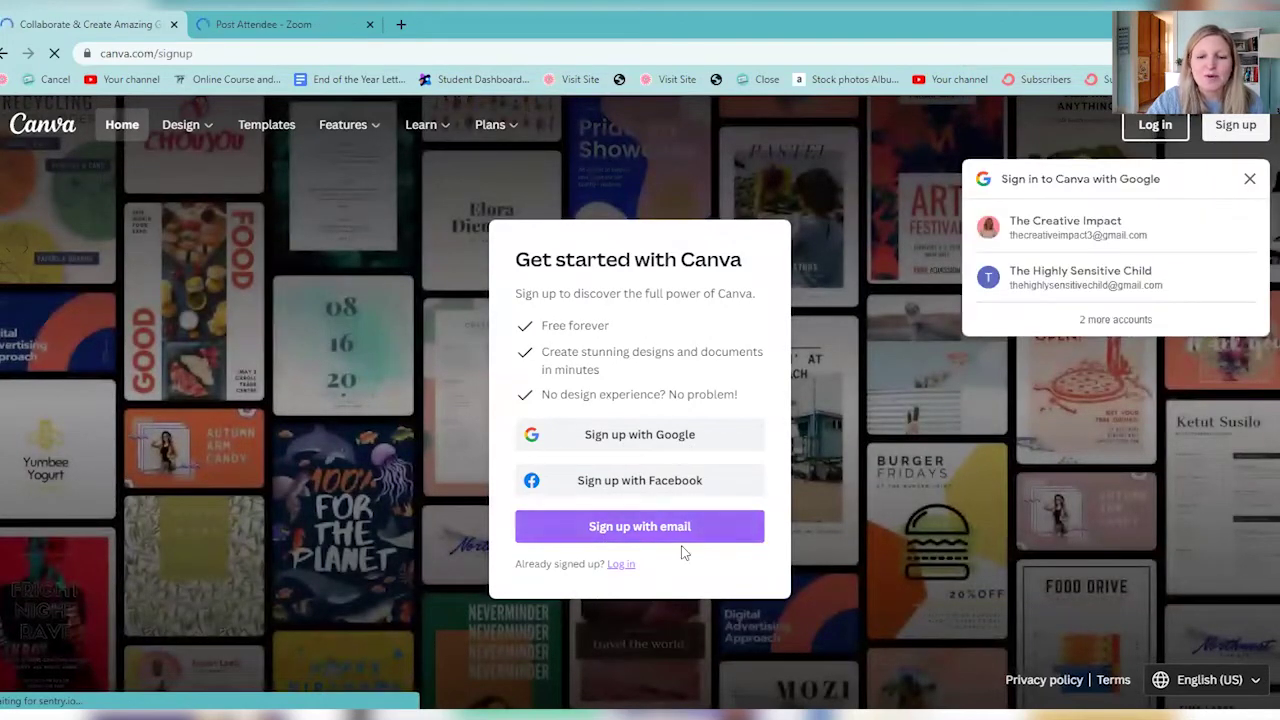
{"action": "left_click", "coordinate": [1249, 179]}
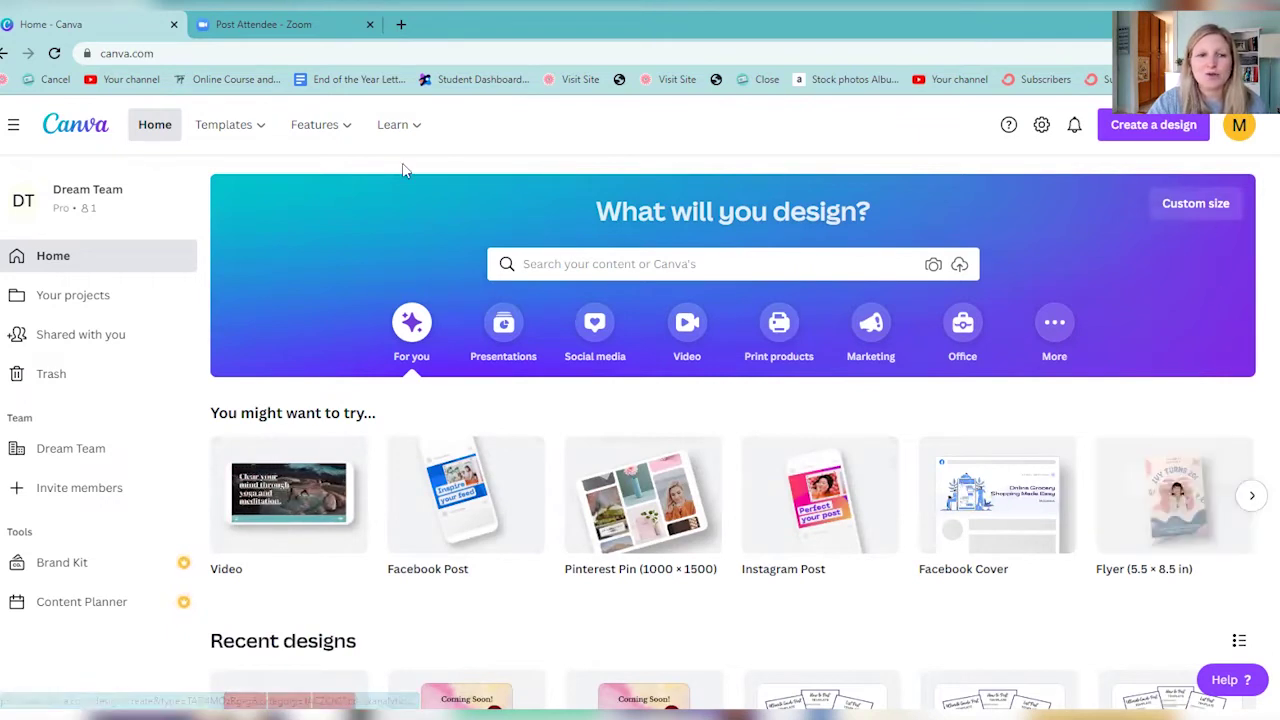
Step: Look over the home page and the account options, ending in the Help Center
{"action": "mouse_move", "coordinate": [955, 488]}
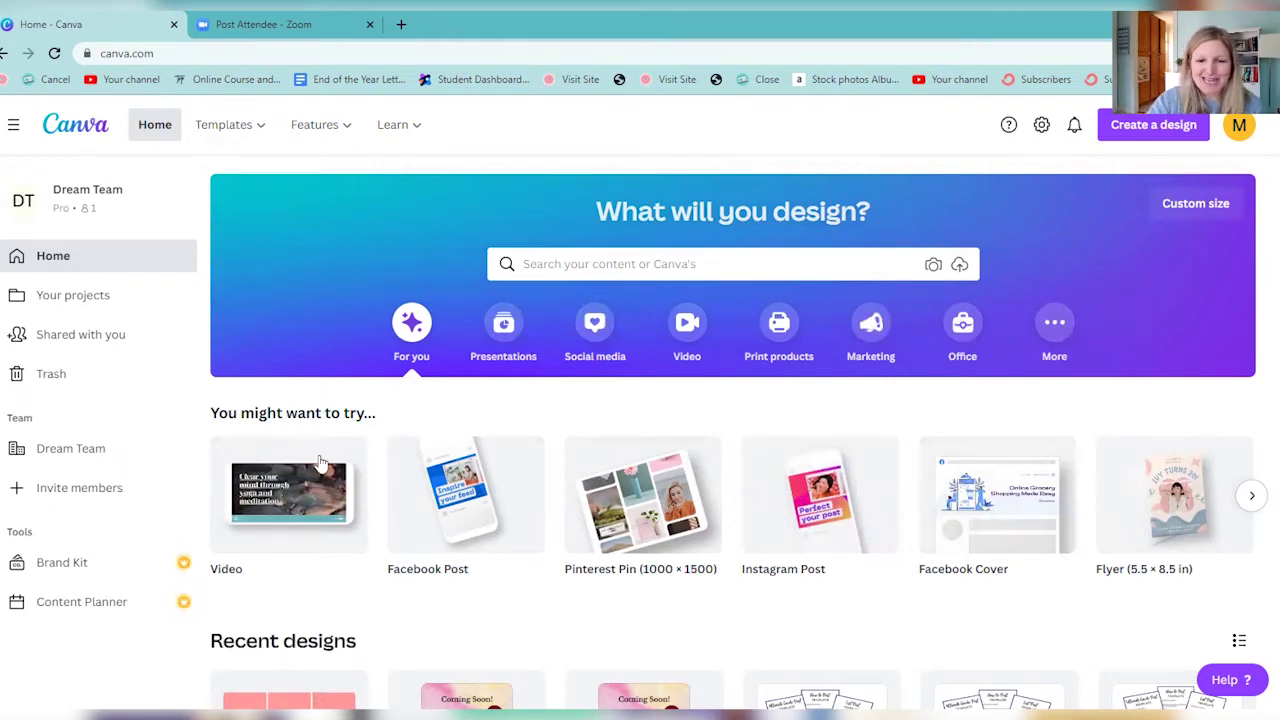
{"action": "scroll", "coordinate": [686, 566], "scroll_direction": "down", "scroll_amount": 2}
{"action": "scroll", "coordinate": [729, 477], "scroll_direction": "up", "scroll_amount": 2}
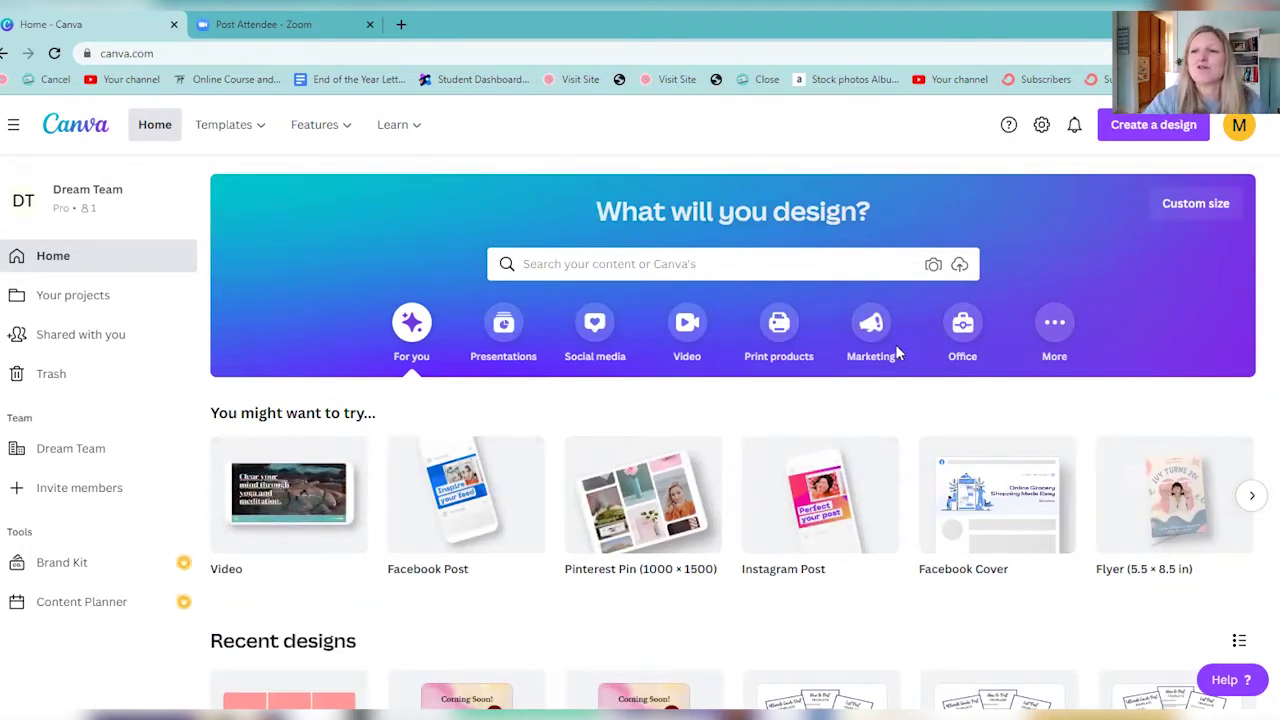
{"action": "left_click", "coordinate": [1240, 133]}
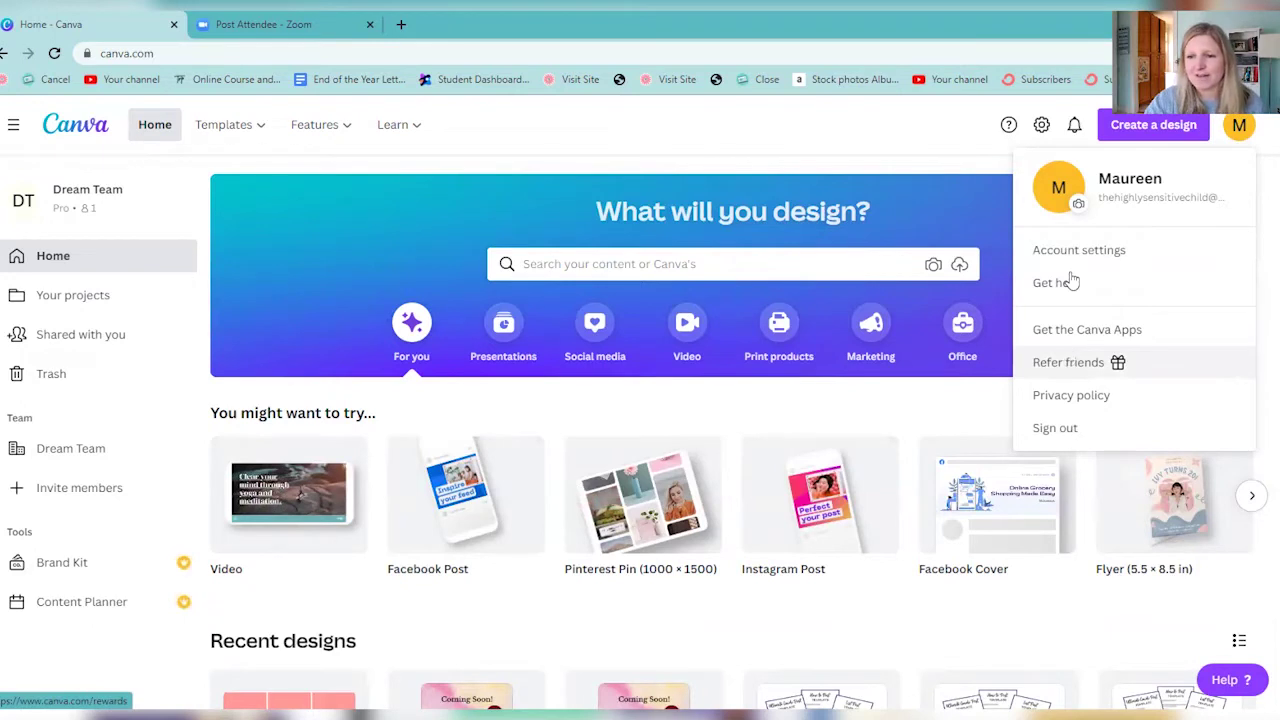
{"action": "left_click", "coordinate": [1009, 128]}
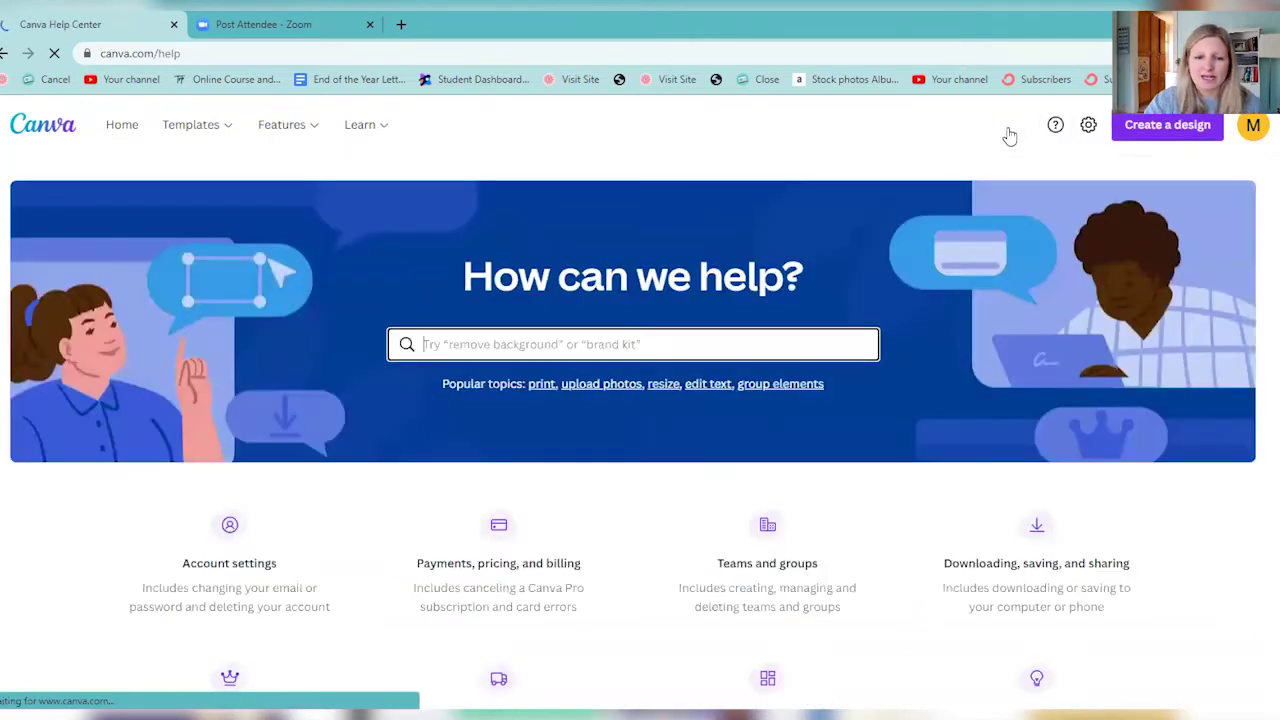
Step: Review the account settings and the notifications, ending back on the home page
{"action": "left_click", "coordinate": [1090, 126]}
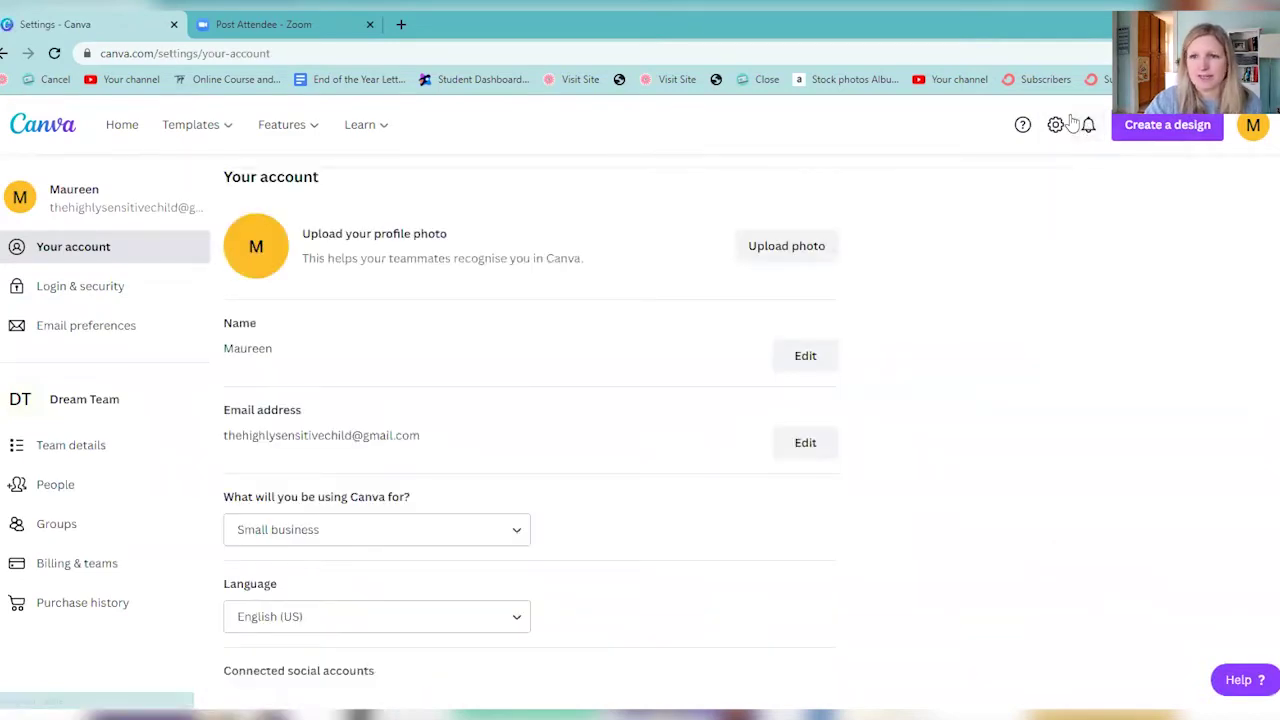
{"action": "left_click", "coordinate": [1087, 126]}
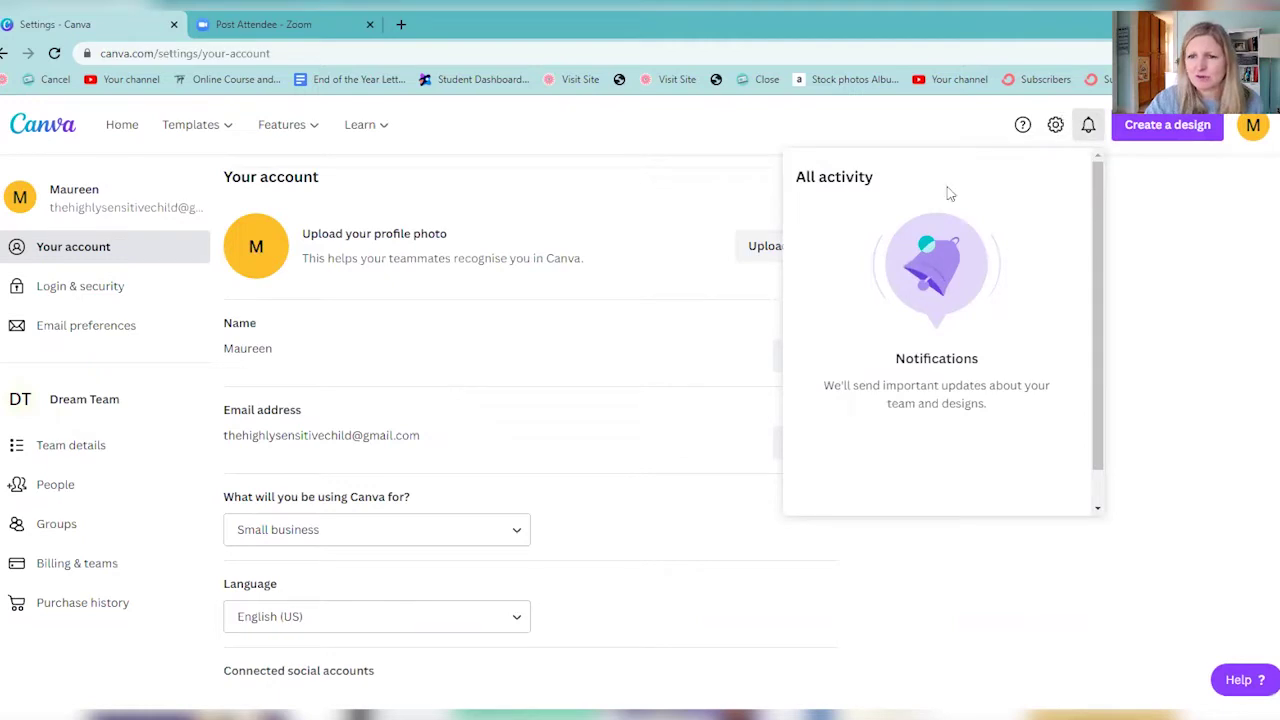
{"action": "left_click", "coordinate": [940, 130]}
{"action": "left_click", "coordinate": [132, 131]}
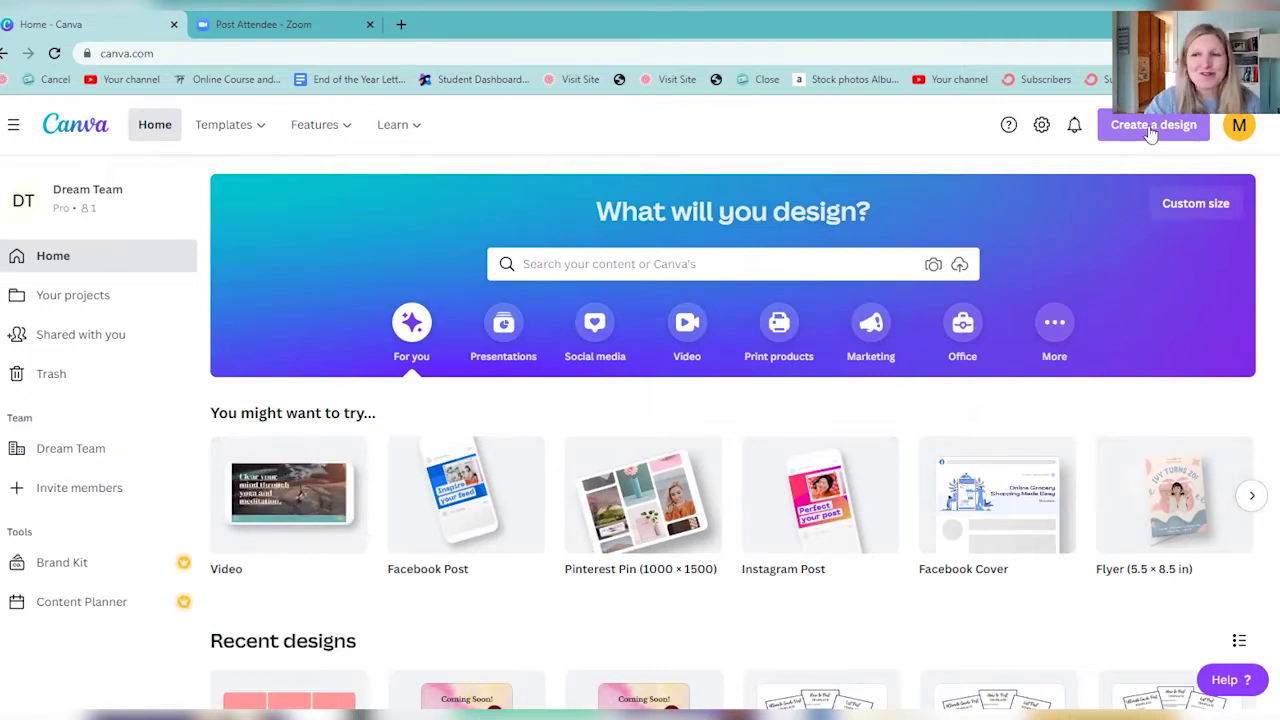
Step: Examine the custom size units and the suggested design types for a new design, without creating one
{"action": "left_click", "coordinate": [1151, 134]}
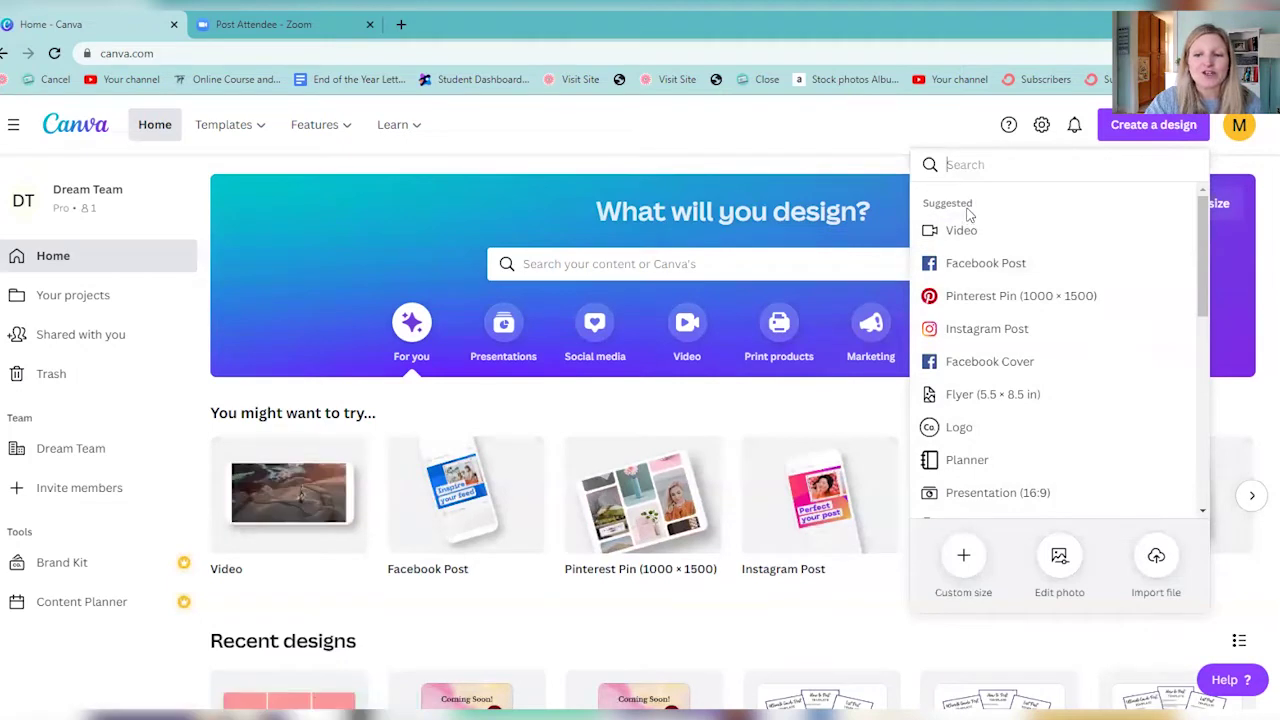
{"action": "left_click", "coordinate": [965, 562]}
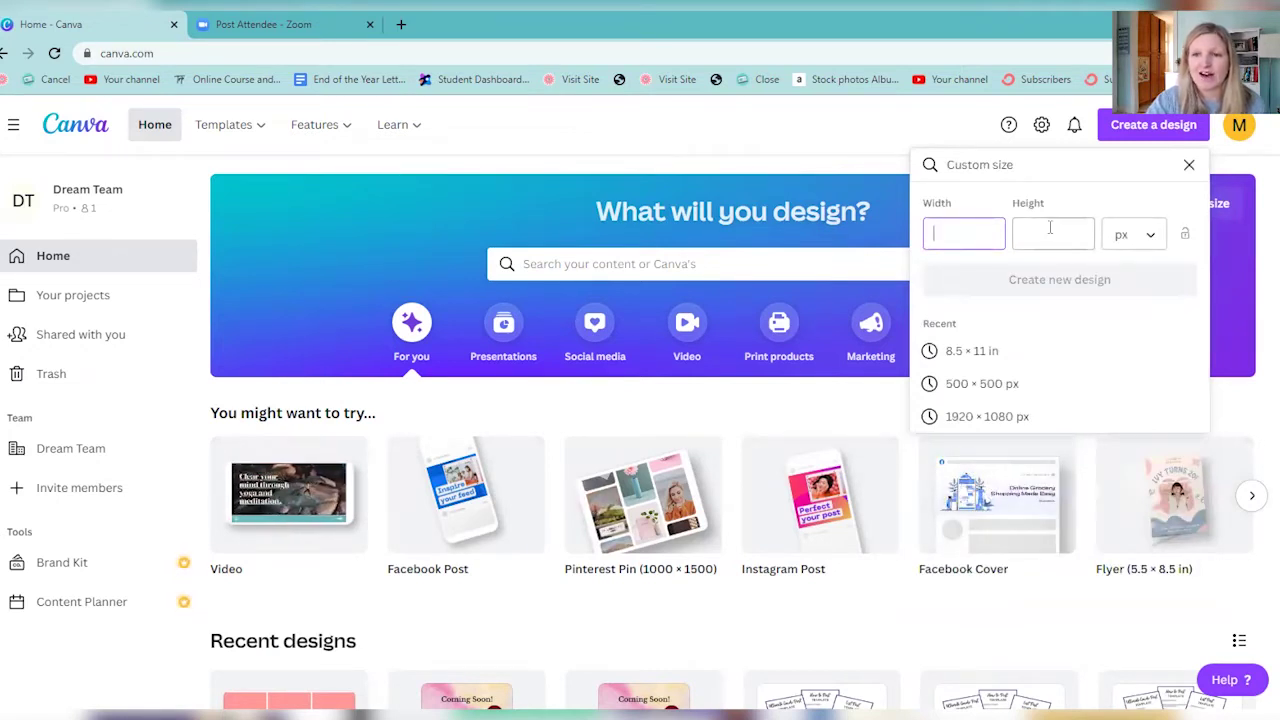
{"action": "left_click", "coordinate": [1135, 240]}
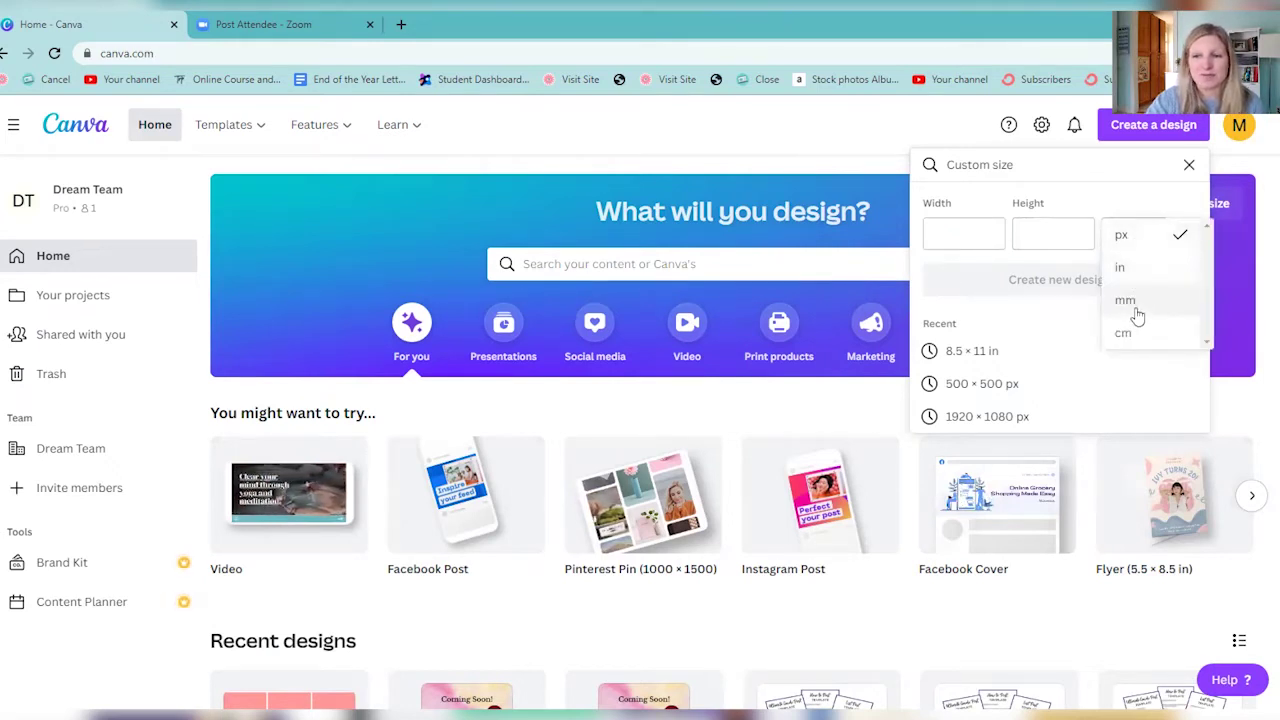
{"action": "left_click", "coordinate": [1188, 164]}
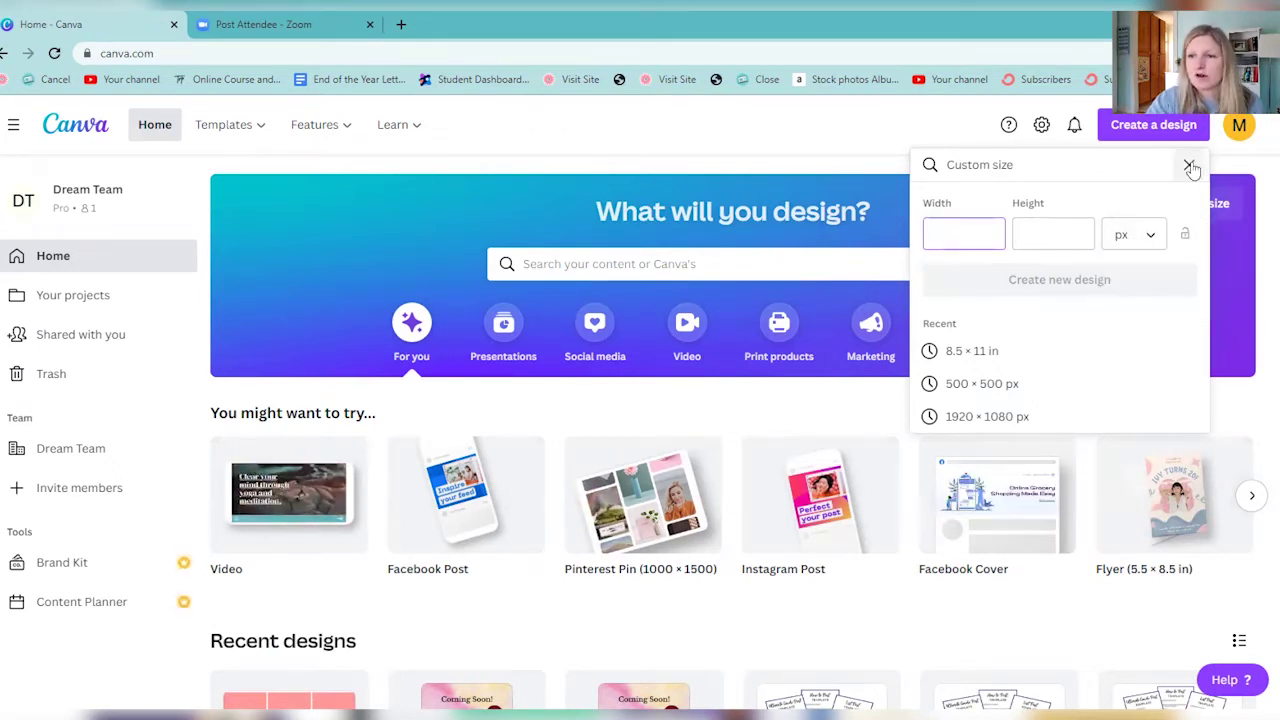
{"action": "left_click", "coordinate": [1189, 164]}
{"action": "scroll", "coordinate": [1103, 491], "scroll_direction": "down", "scroll_amount": 2}
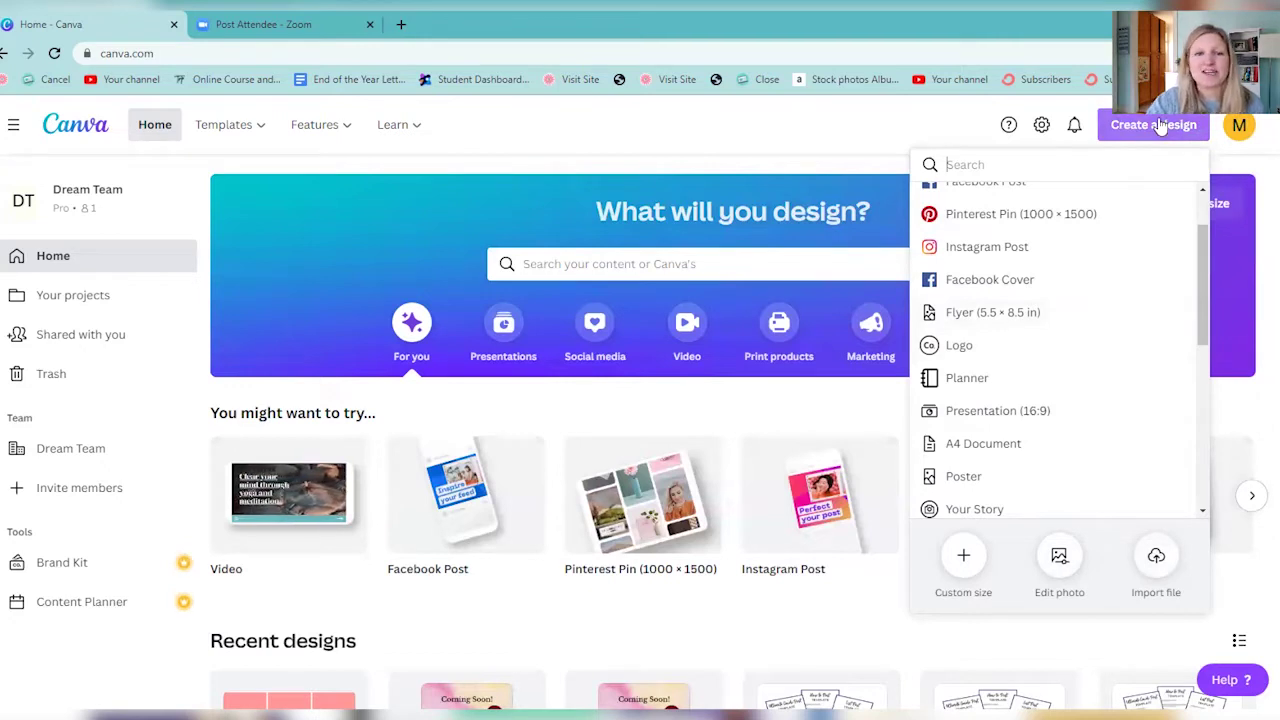
{"action": "left_click", "coordinate": [832, 144]}
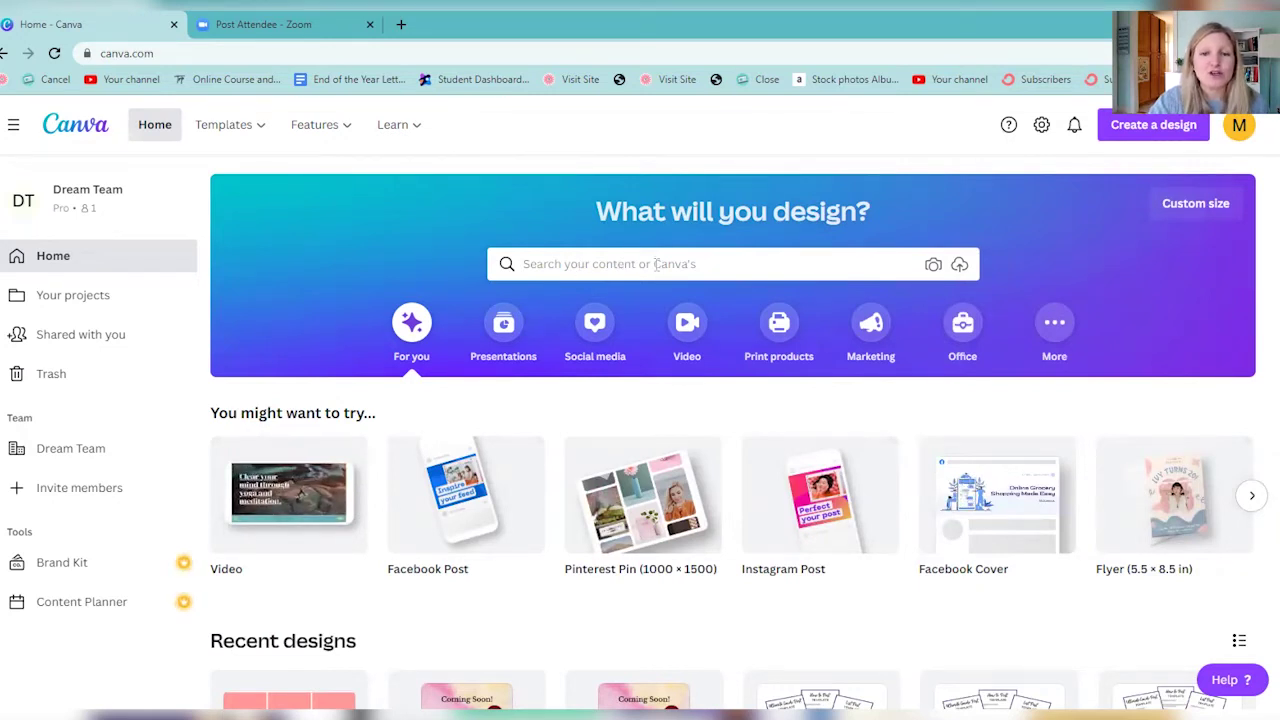
Step: Look through the template suggestions and your own projects in the home page's content search
{"action": "left_click", "coordinate": [573, 263]}
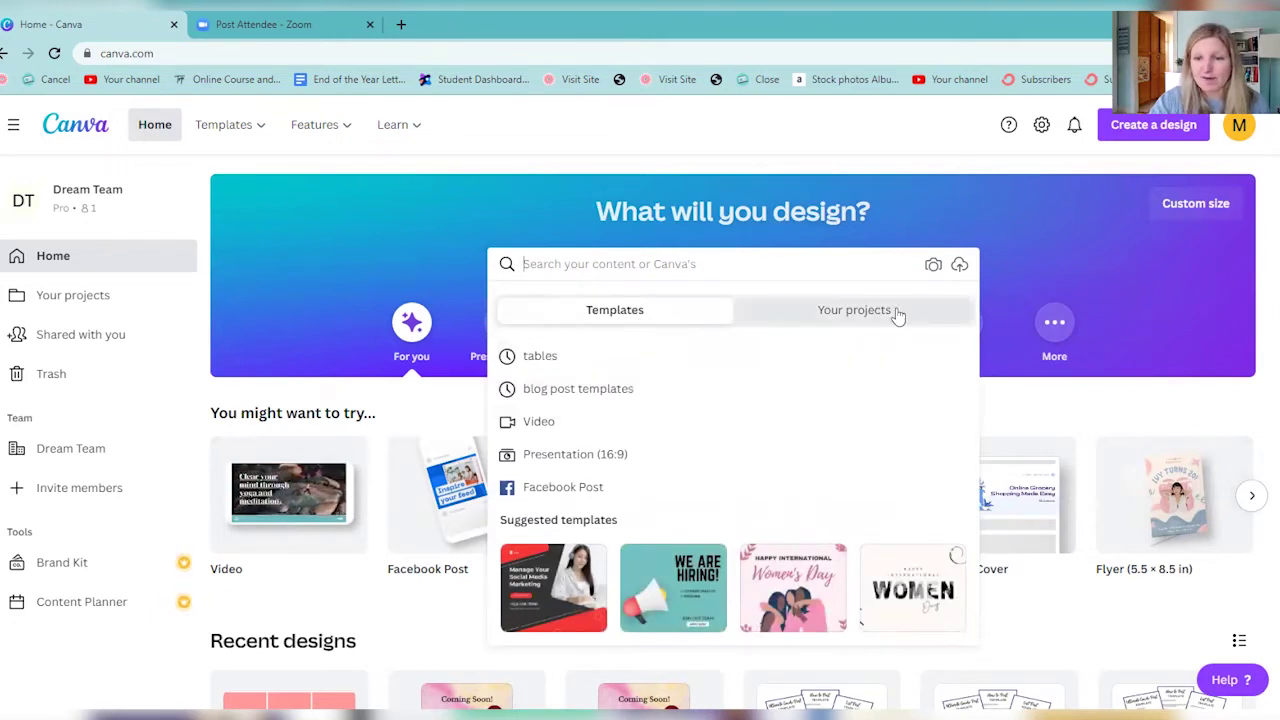
{"action": "left_click", "coordinate": [855, 311]}
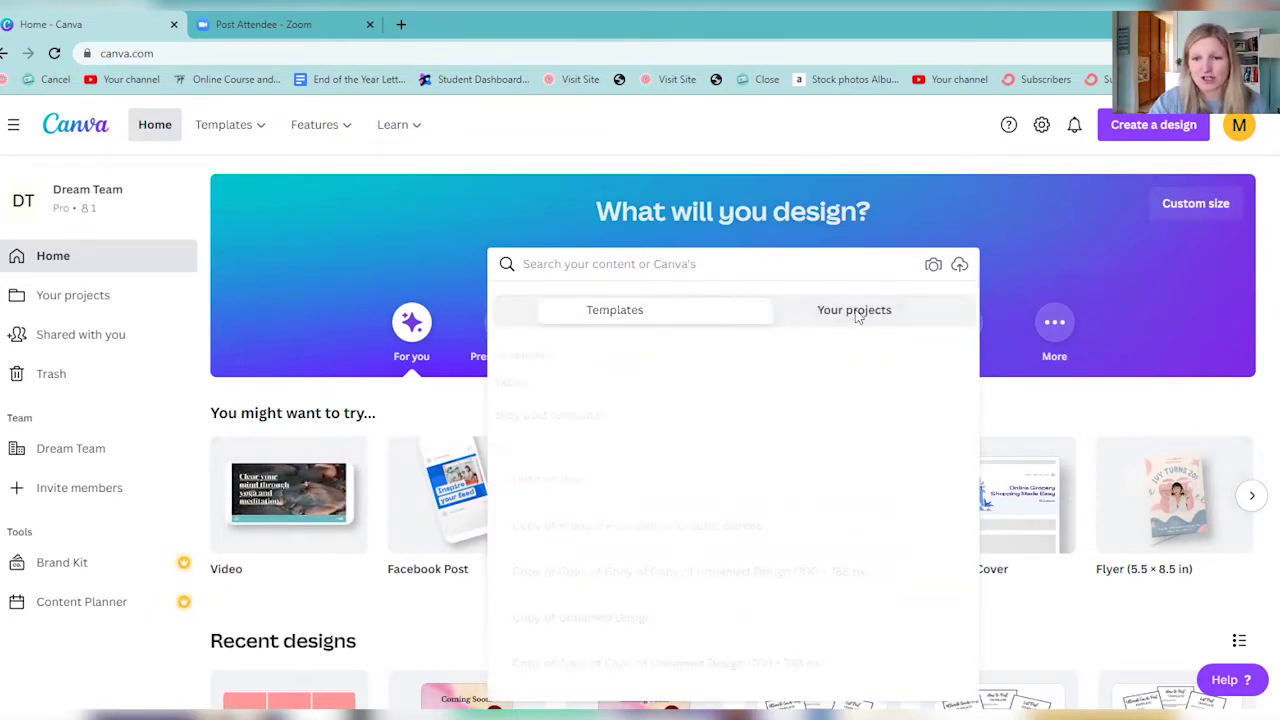
{"action": "scroll", "coordinate": [749, 463], "scroll_direction": "down", "scroll_amount": 5}
{"action": "scroll", "coordinate": [743, 463], "scroll_direction": "down", "scroll_amount": 3}
{"action": "scroll", "coordinate": [683, 231], "scroll_direction": "up", "scroll_amount": 4}
{"action": "left_click", "coordinate": [640, 312]}
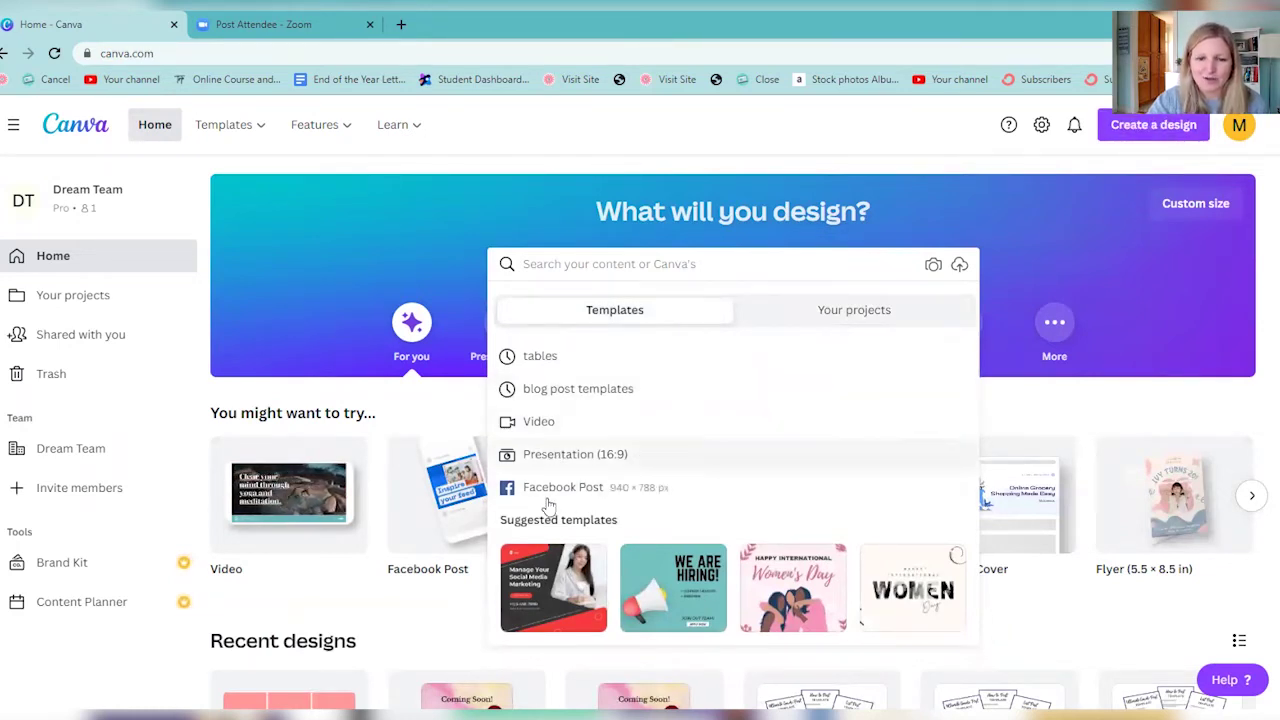
{"action": "key", "text": "Escape"}
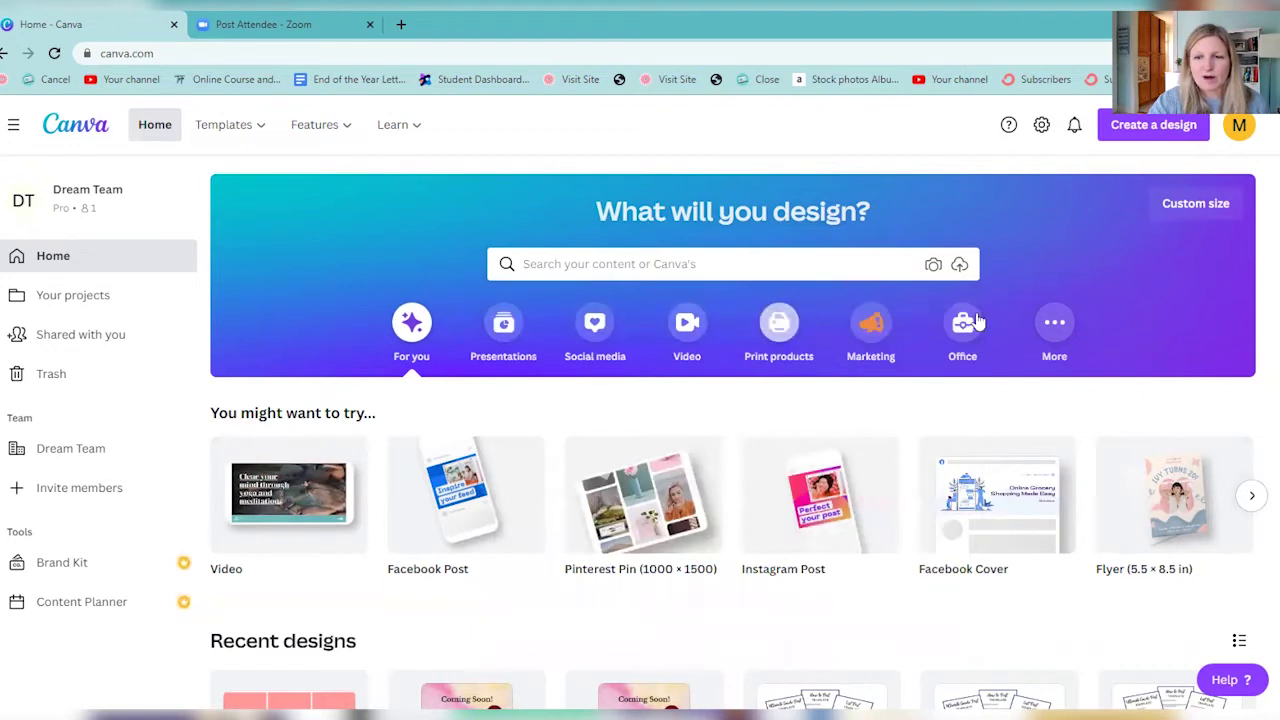
Step: Browse the design types offered in the Presentations and Social media categories
{"action": "left_click", "coordinate": [504, 333]}
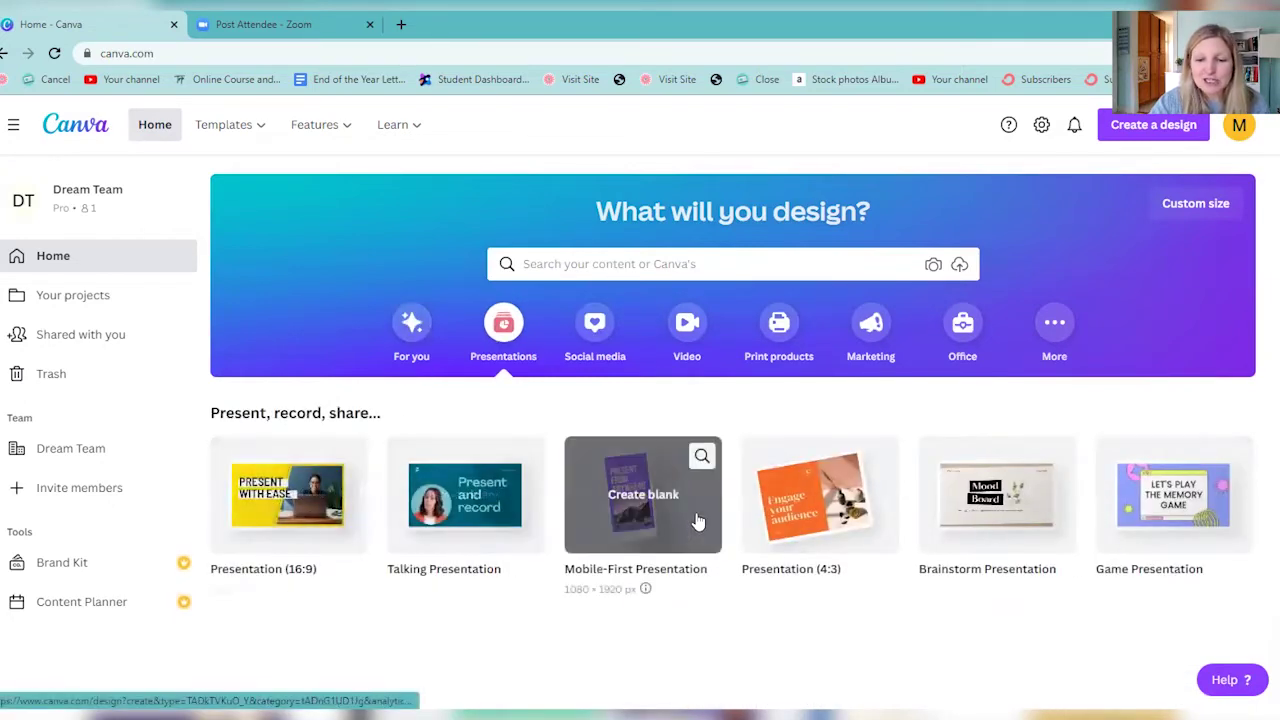
{"action": "left_click", "coordinate": [595, 328]}
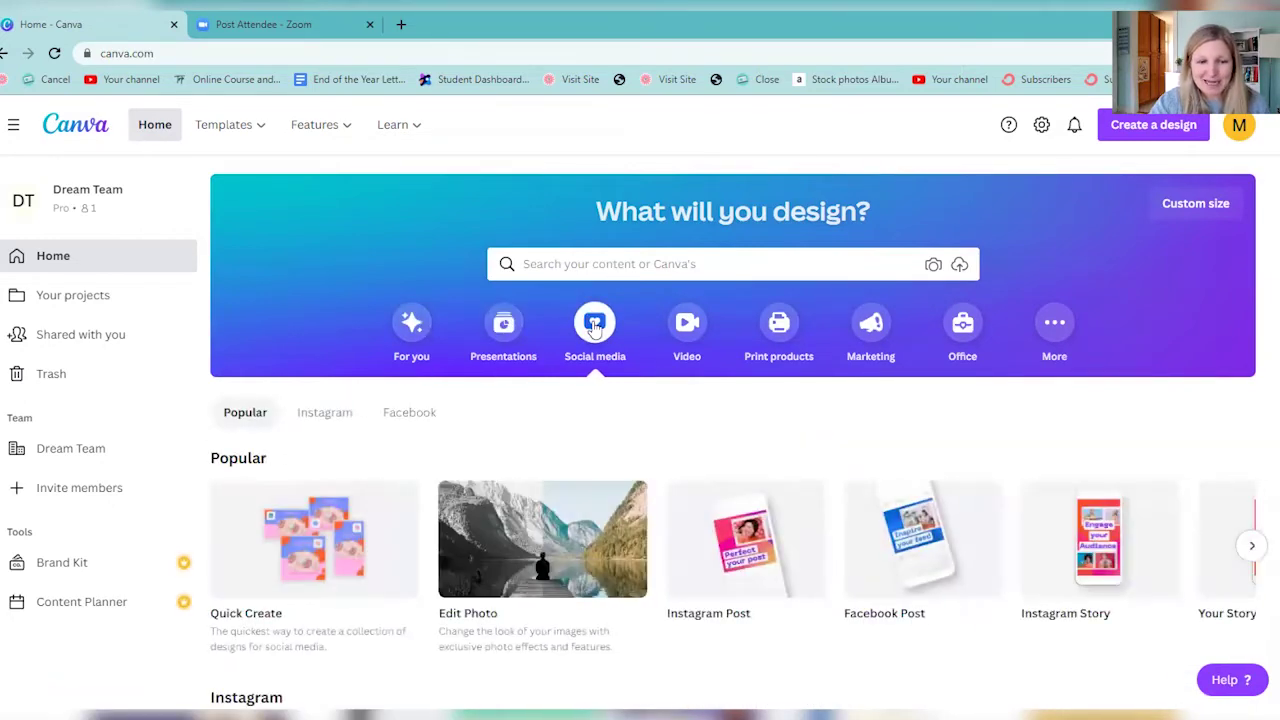
{"action": "scroll", "coordinate": [300, 525], "scroll_direction": "down", "scroll_amount": 3}
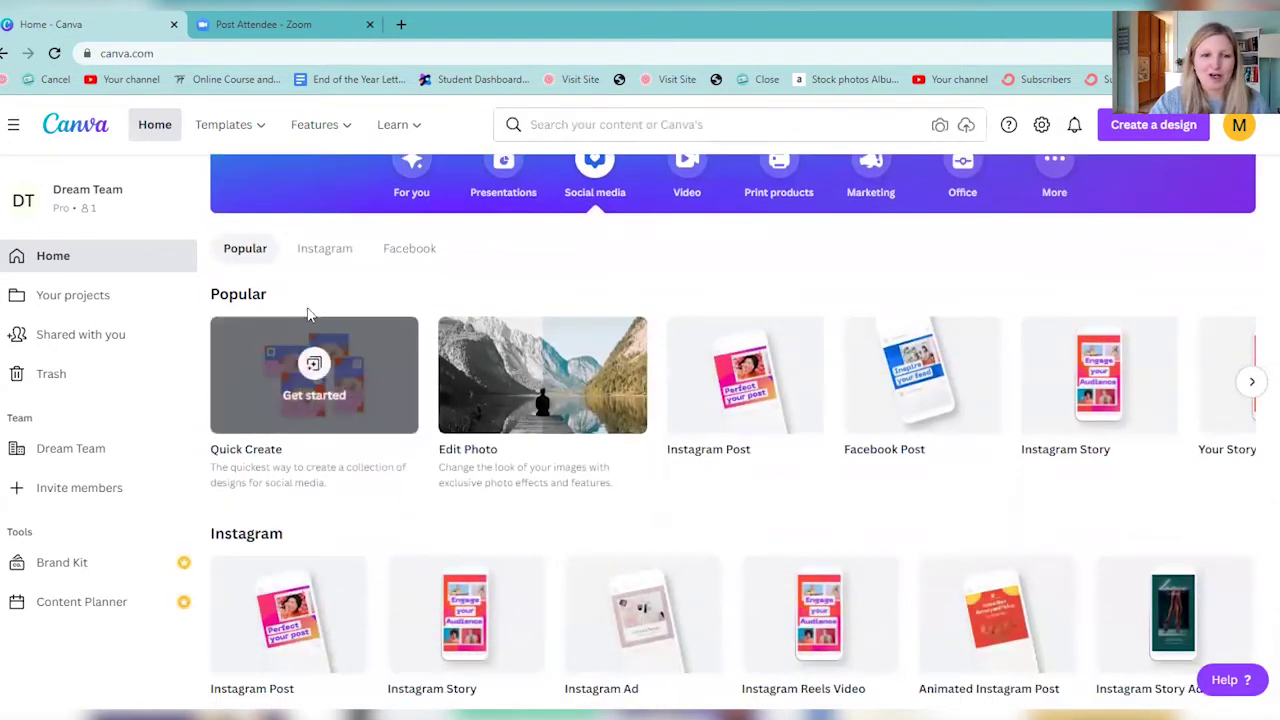
{"action": "scroll", "coordinate": [543, 506], "scroll_direction": "down", "scroll_amount": 3}
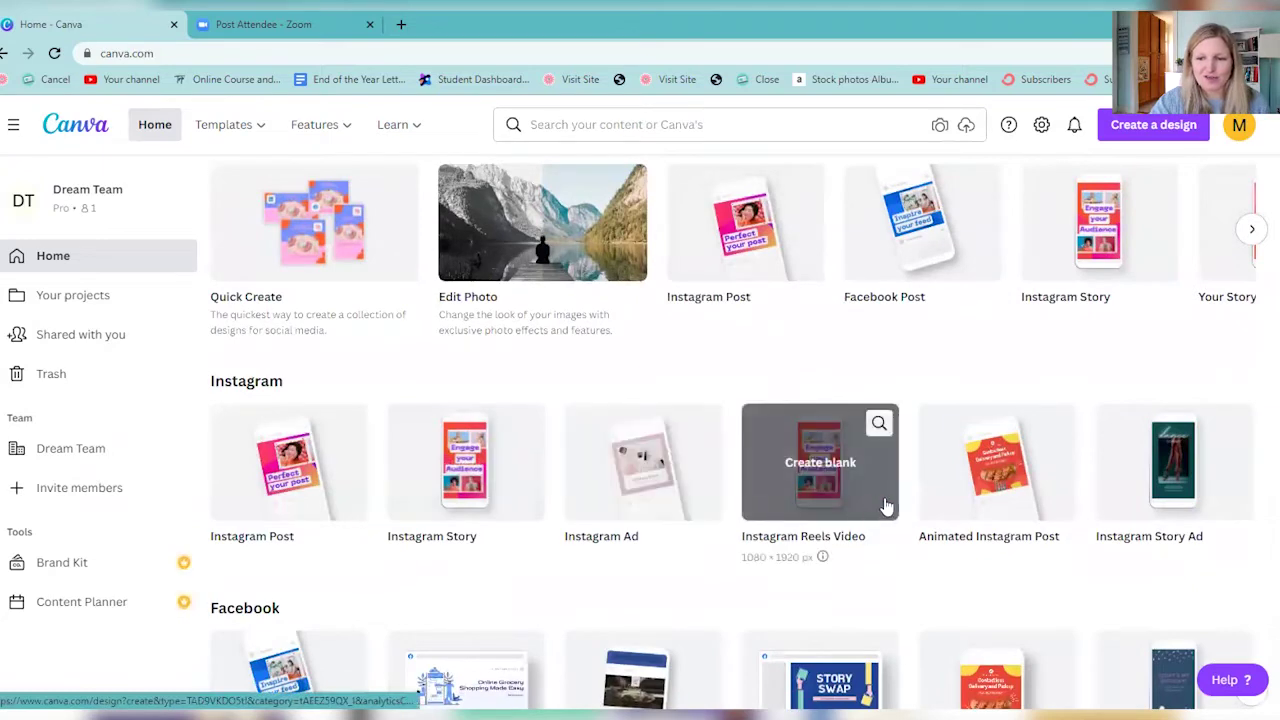
{"action": "scroll", "coordinate": [712, 383], "scroll_direction": "up", "scroll_amount": 2}
{"action": "scroll", "coordinate": [712, 383], "scroll_direction": "up", "scroll_amount": 3}
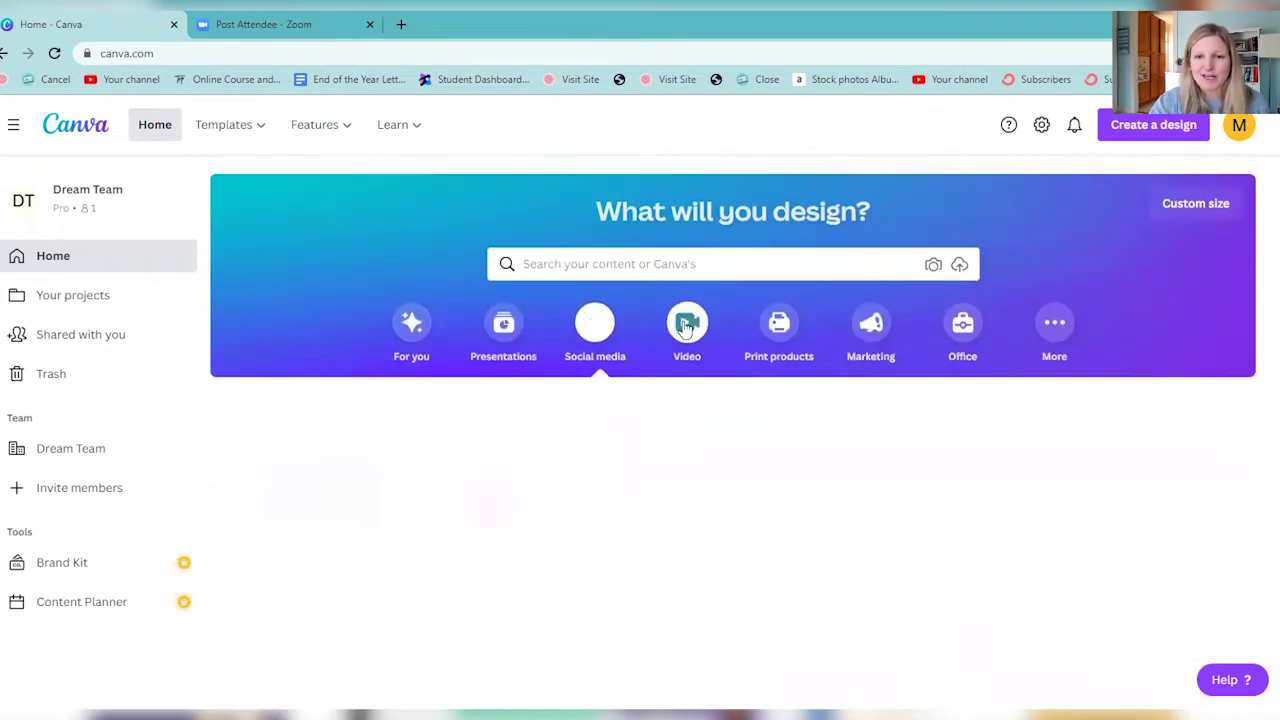
Step: Browse the design types offered in the Video, Print products and Marketing categories
{"action": "left_click", "coordinate": [687, 322]}
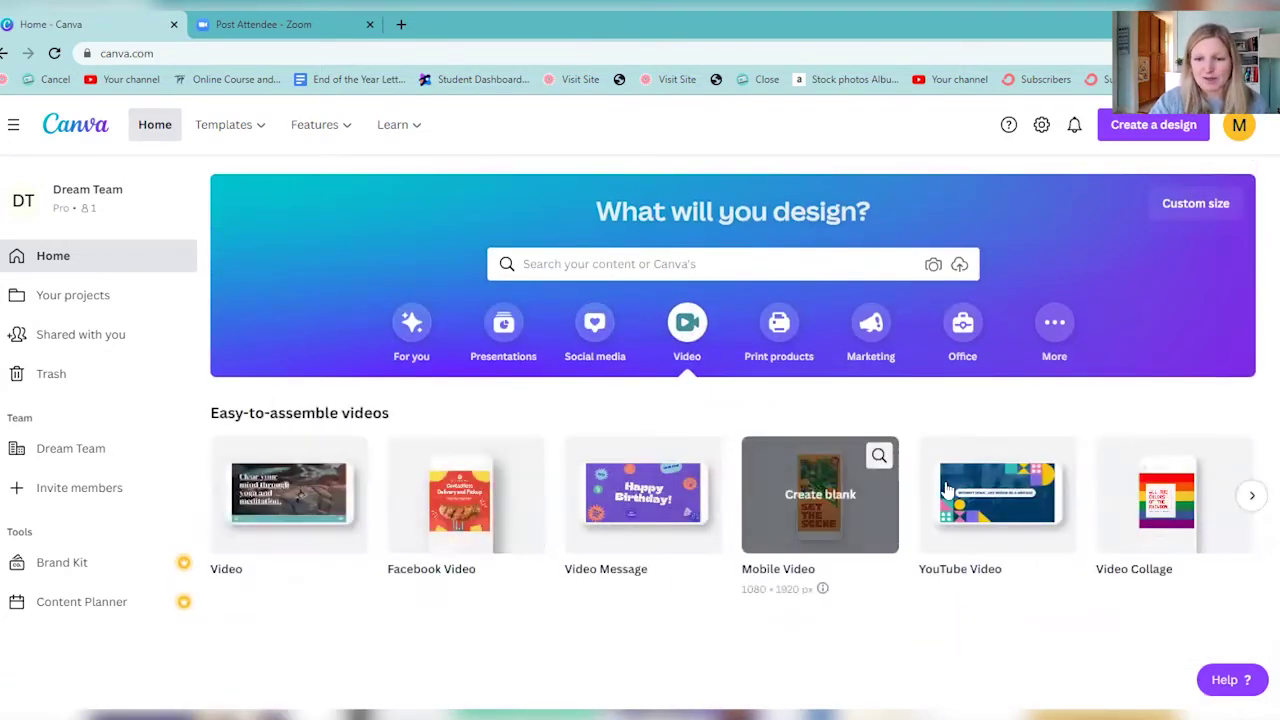
{"action": "left_click", "coordinate": [780, 330]}
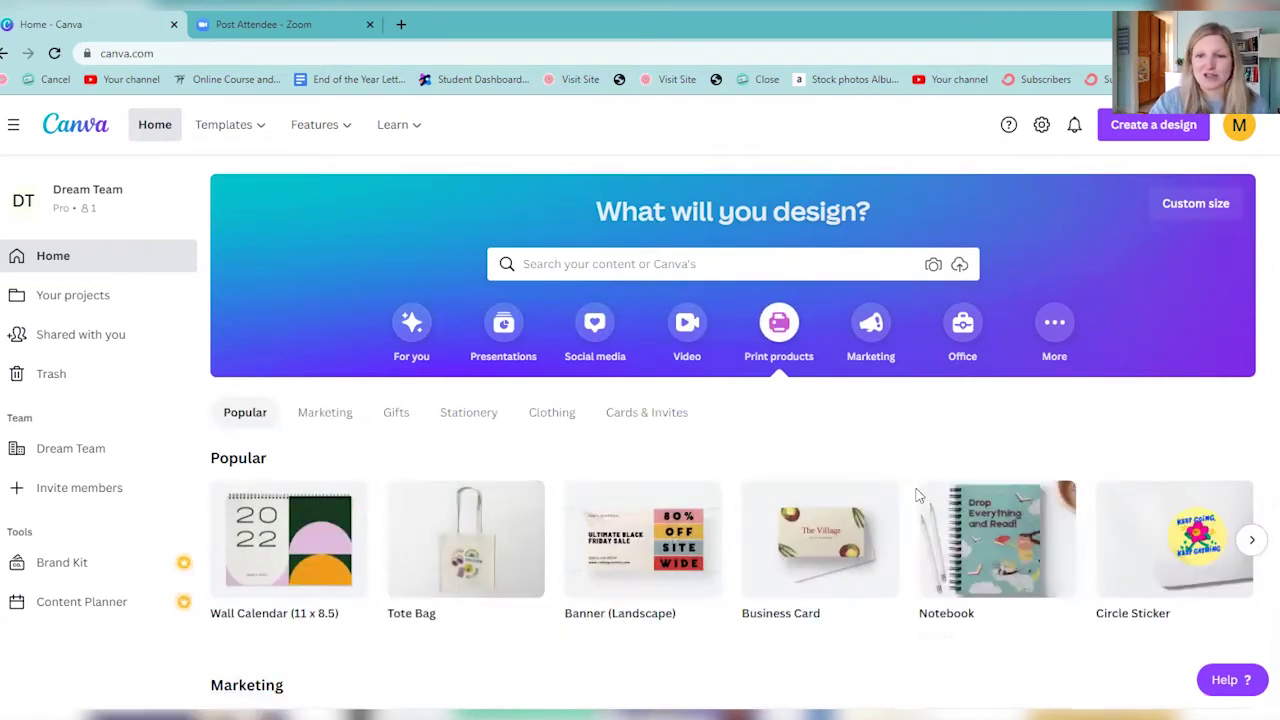
{"action": "left_click", "coordinate": [885, 345]}
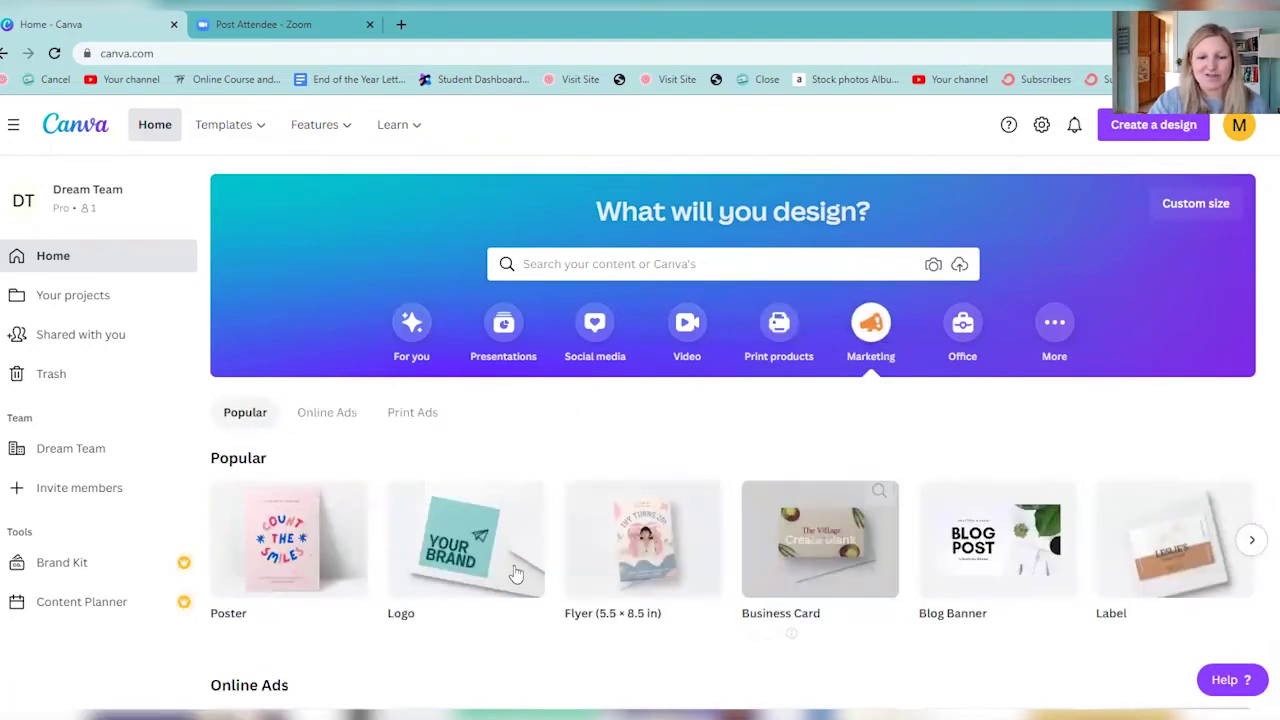
{"action": "scroll", "coordinate": [643, 523], "scroll_direction": "down", "scroll_amount": 2}
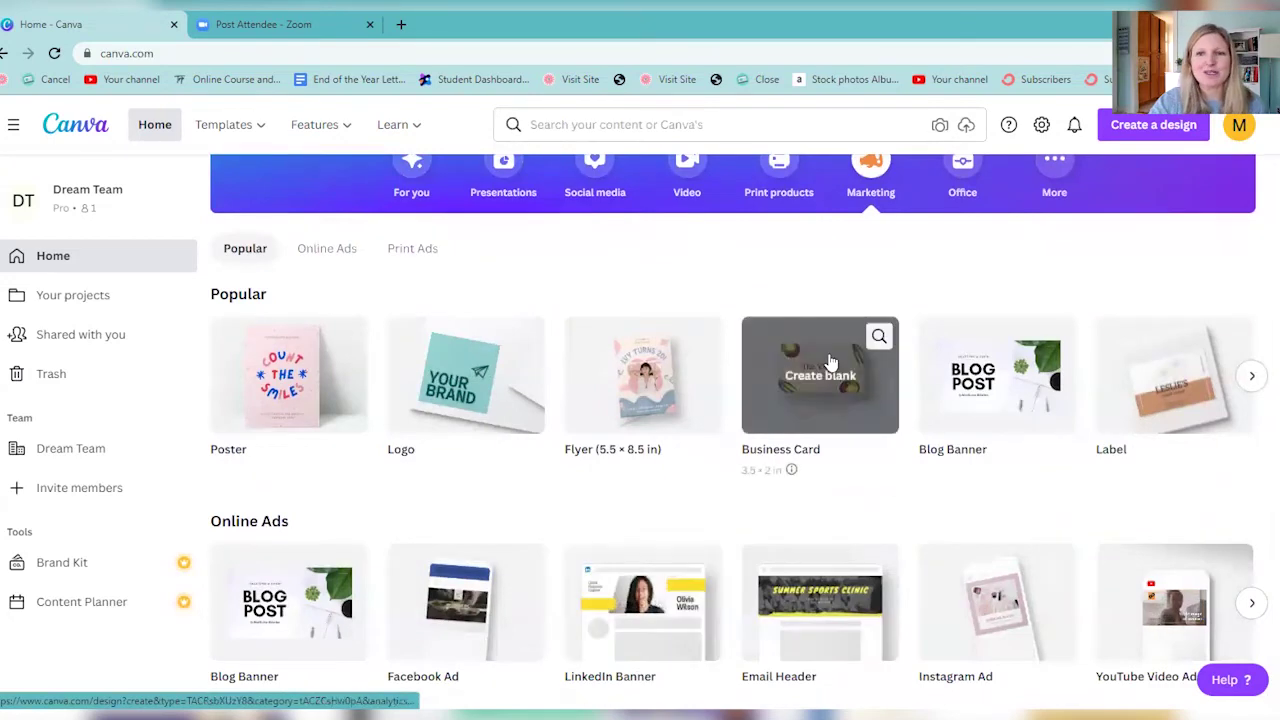
Step: Browse the template categories and the features offered in the home page's site navigation
{"action": "scroll", "coordinate": [363, 243], "scroll_direction": "up", "scroll_amount": 2}
{"action": "mouse_move", "coordinate": [208, 133]}
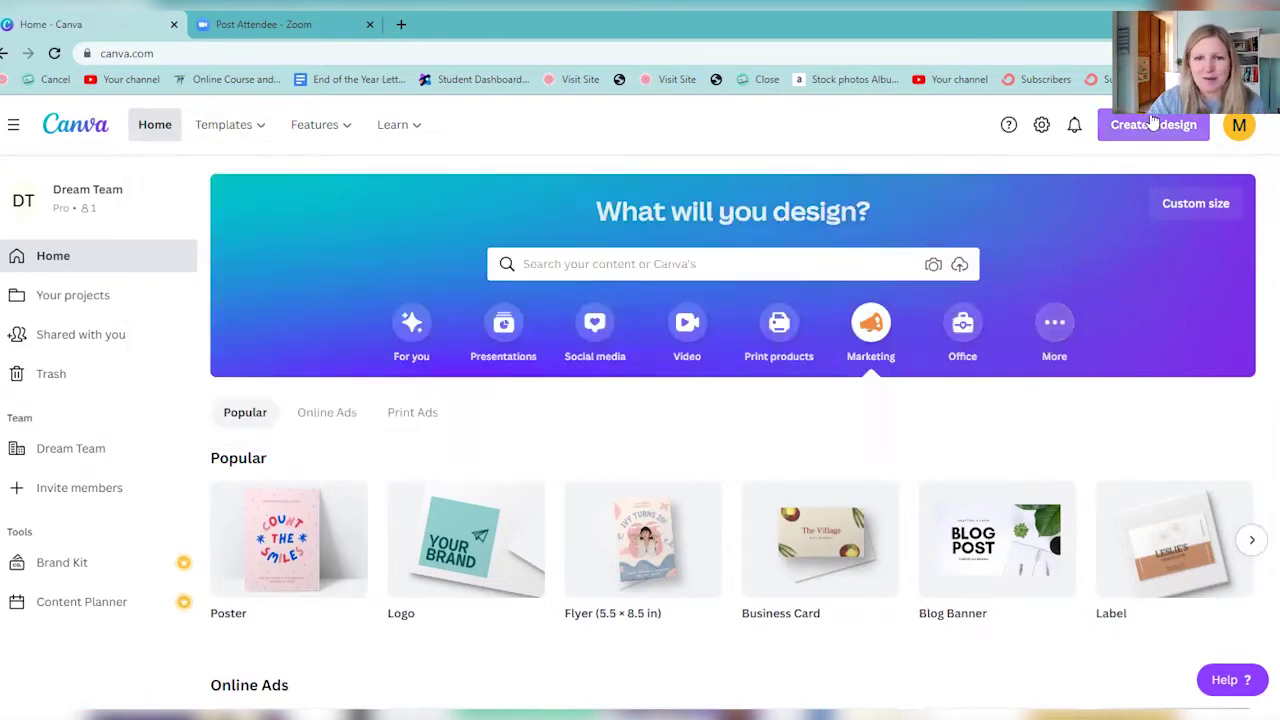
{"action": "mouse_move", "coordinate": [350, 120]}
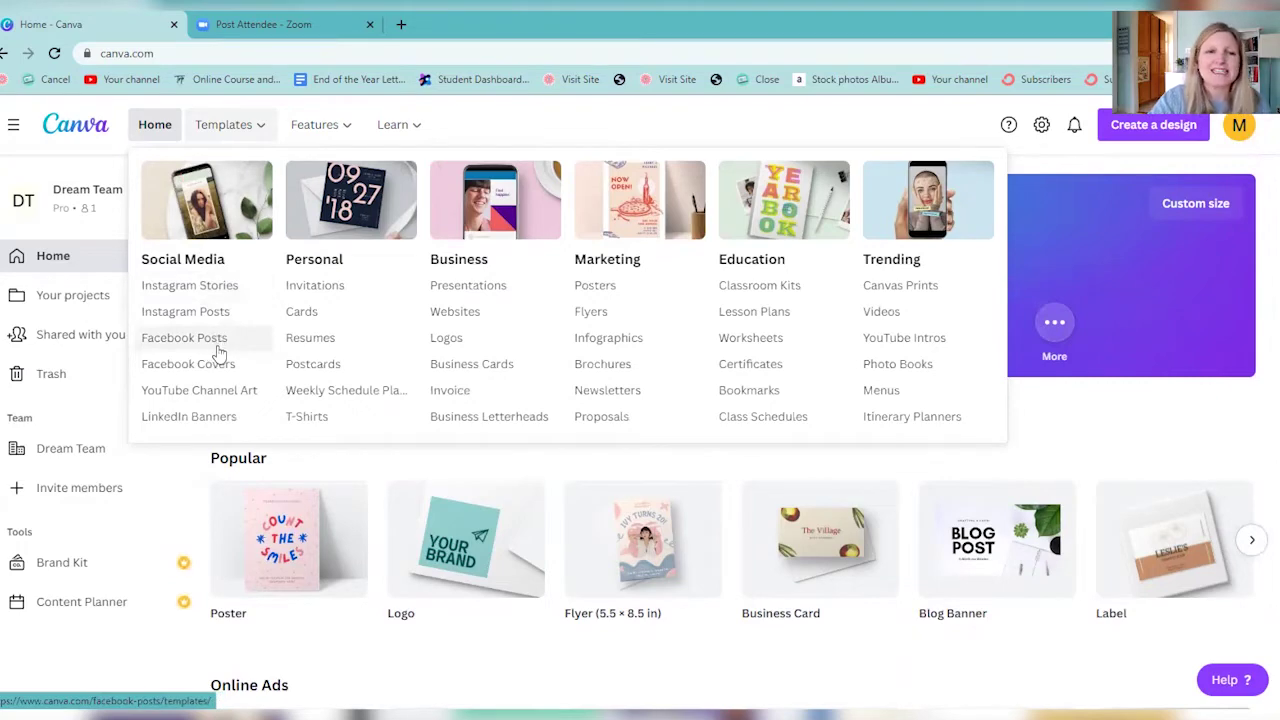
{"action": "mouse_move", "coordinate": [303, 132]}
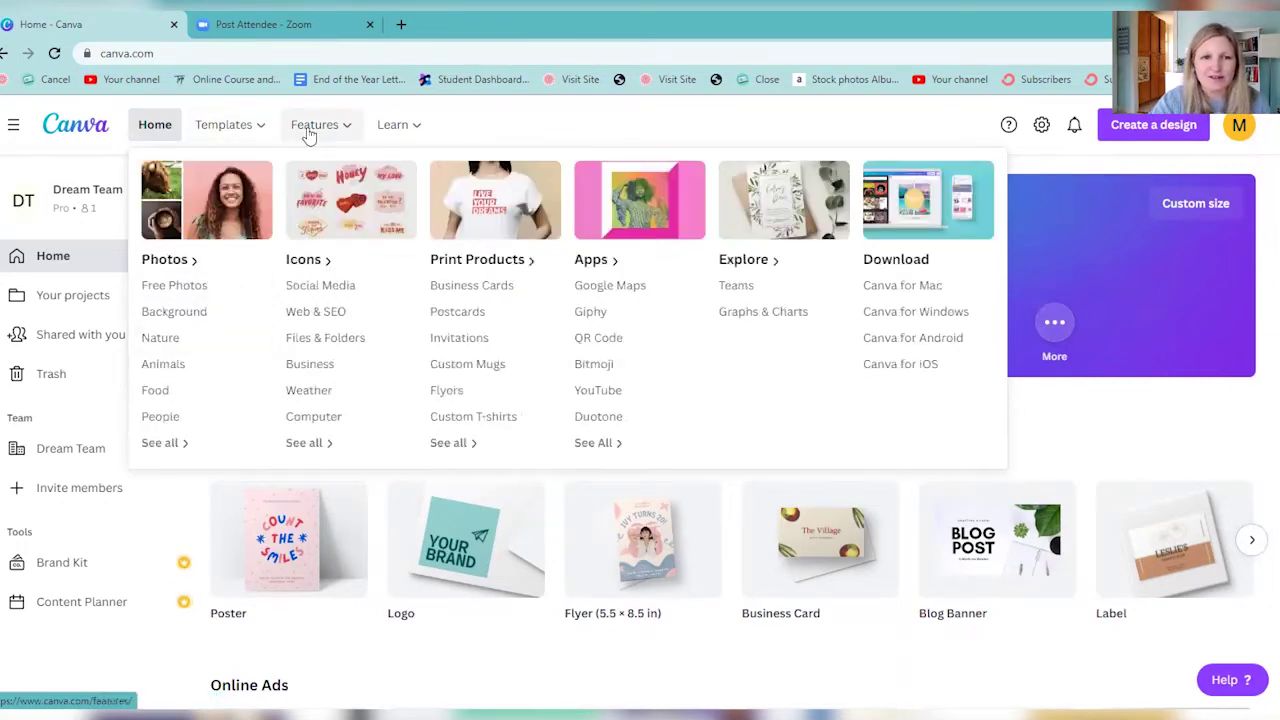
{"action": "mouse_move", "coordinate": [262, 126]}
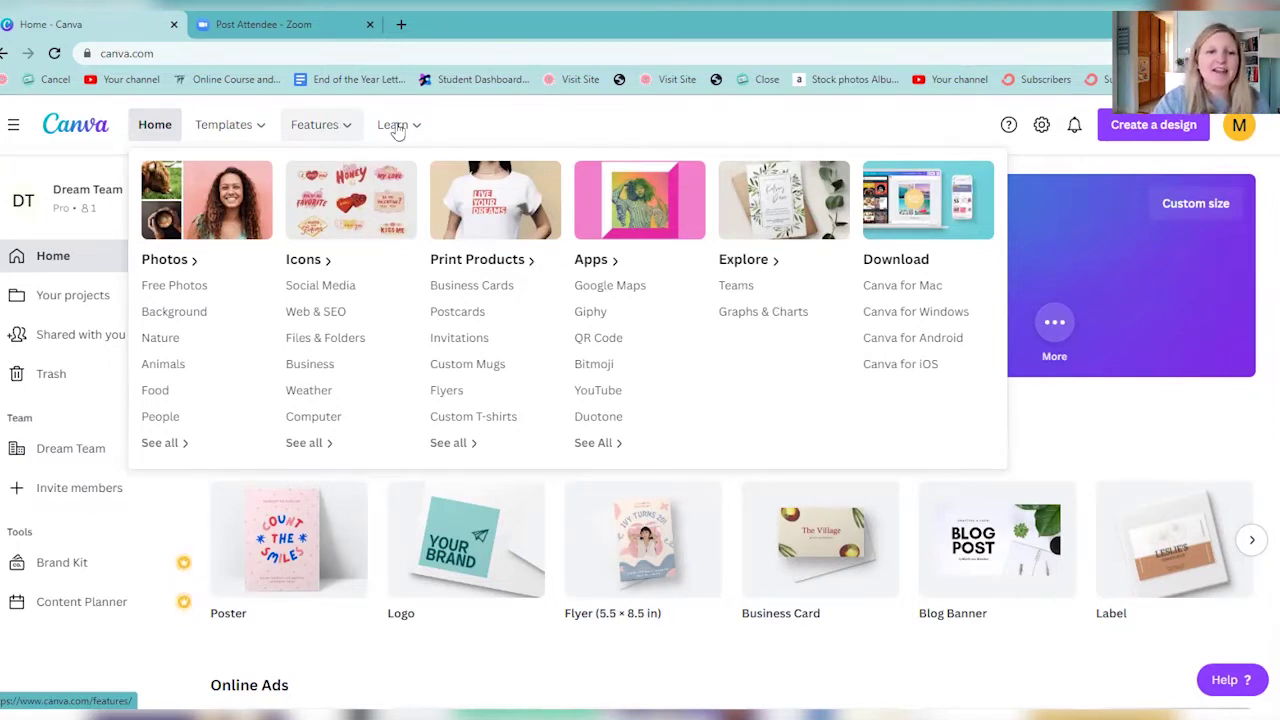
Step: Visit the Learn page, skim its design articles and return to the home page
{"action": "mouse_move", "coordinate": [397, 131]}
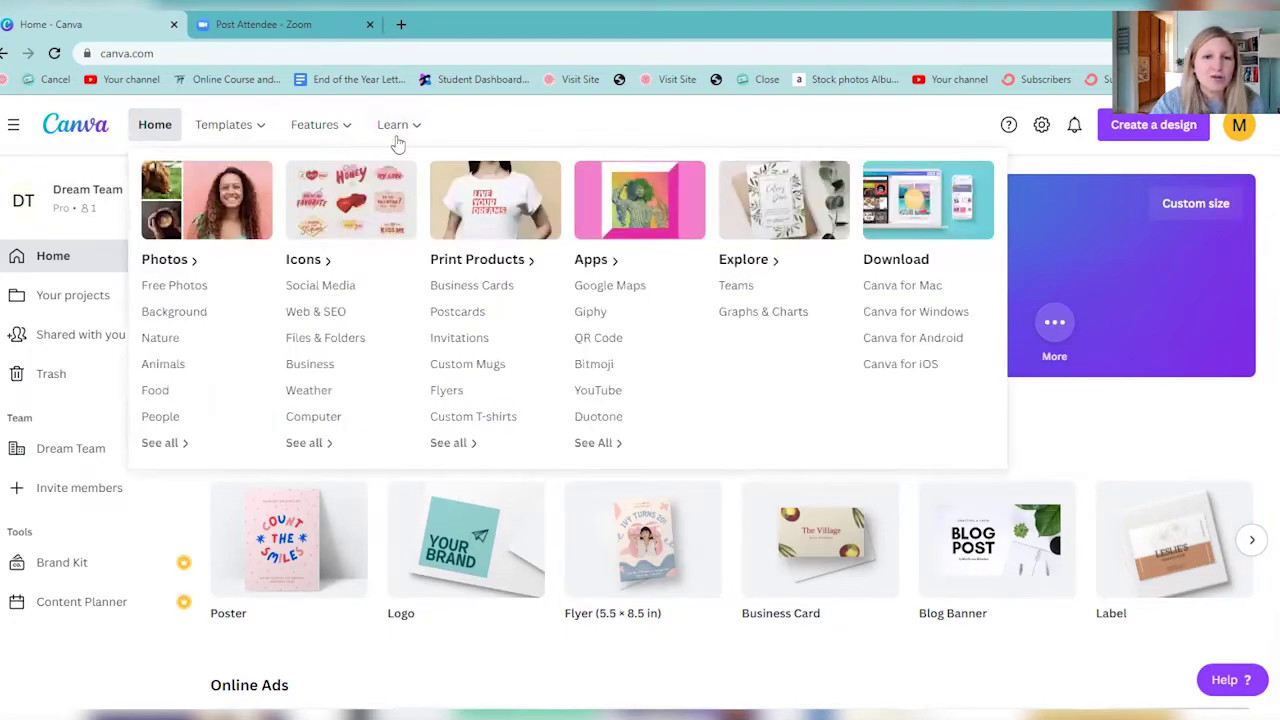
{"action": "left_click", "coordinate": [412, 131]}
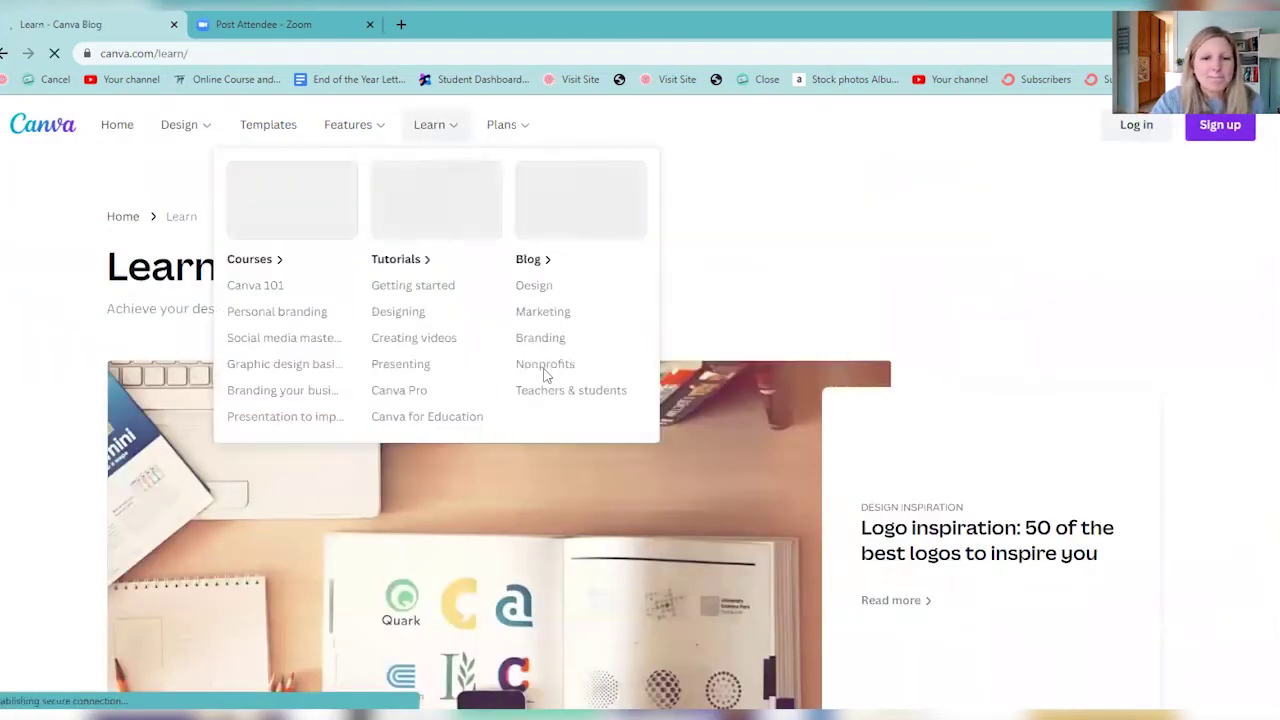
{"action": "scroll", "coordinate": [514, 374], "scroll_direction": "down", "scroll_amount": 3}
{"action": "scroll", "coordinate": [624, 400], "scroll_direction": "down", "scroll_amount": 2}
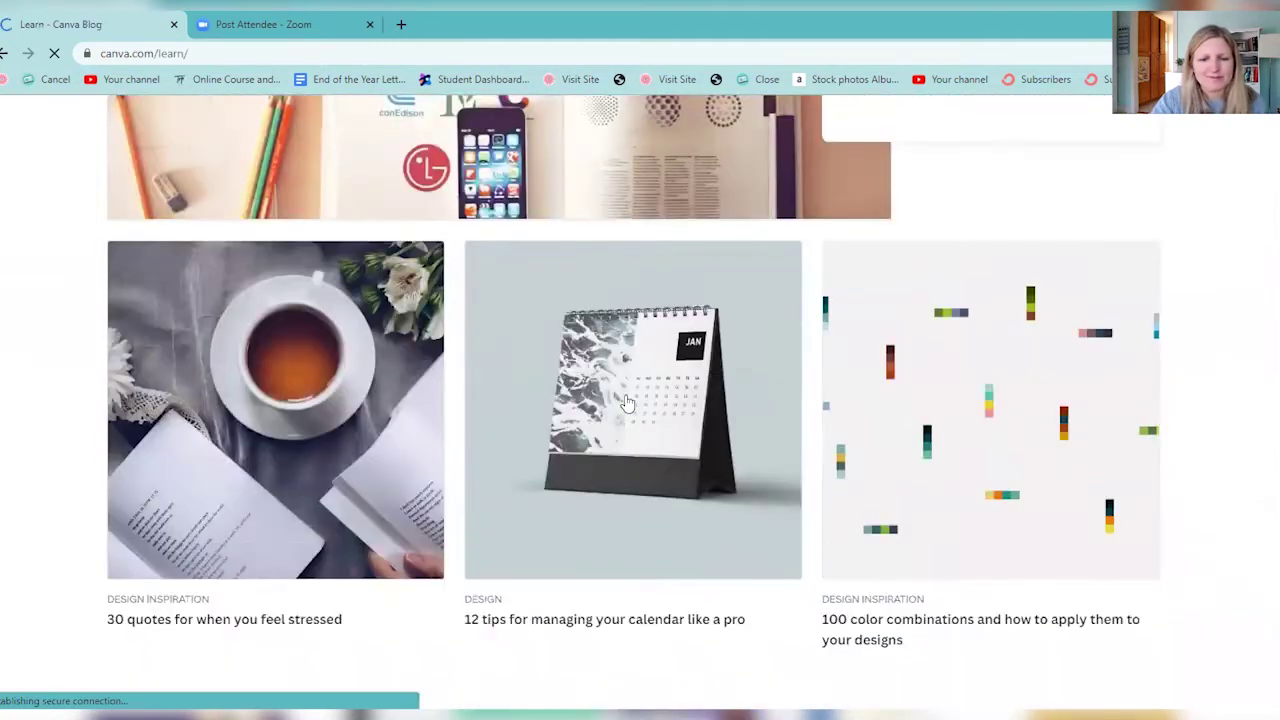
{"action": "scroll", "coordinate": [625, 403], "scroll_direction": "down", "scroll_amount": 2}
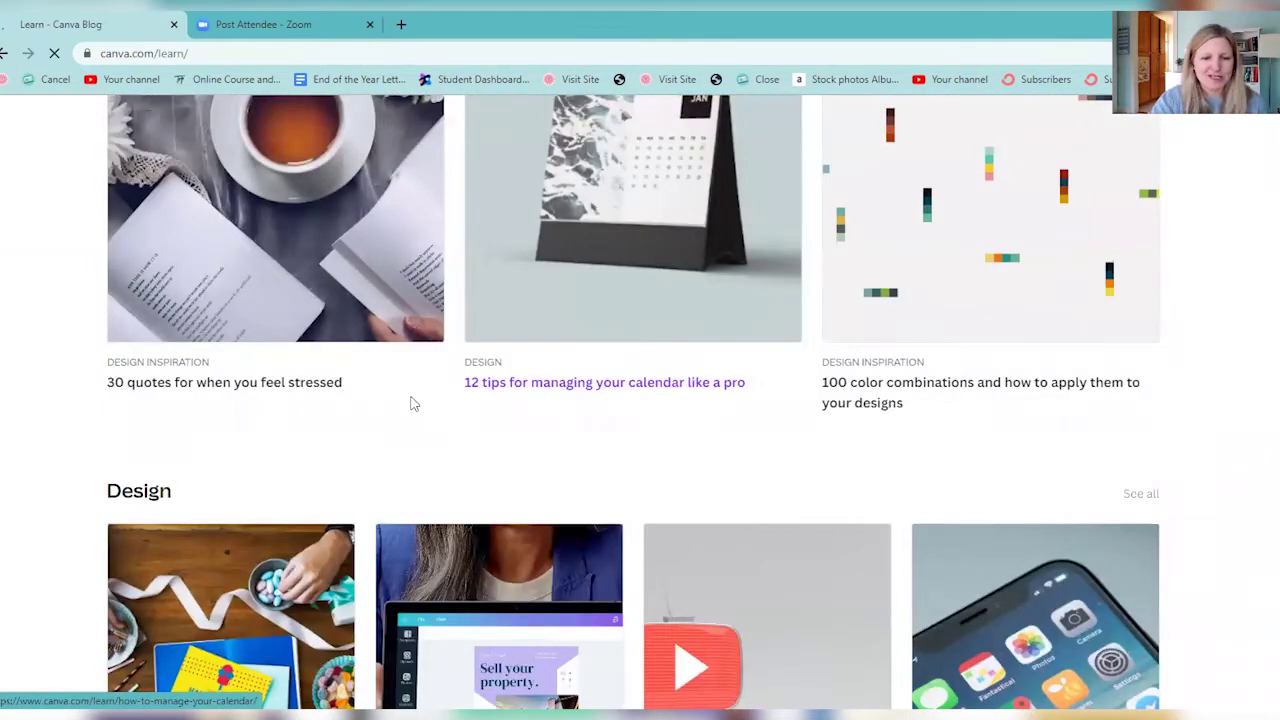
{"action": "scroll", "coordinate": [380, 394], "scroll_direction": "down", "scroll_amount": 2}
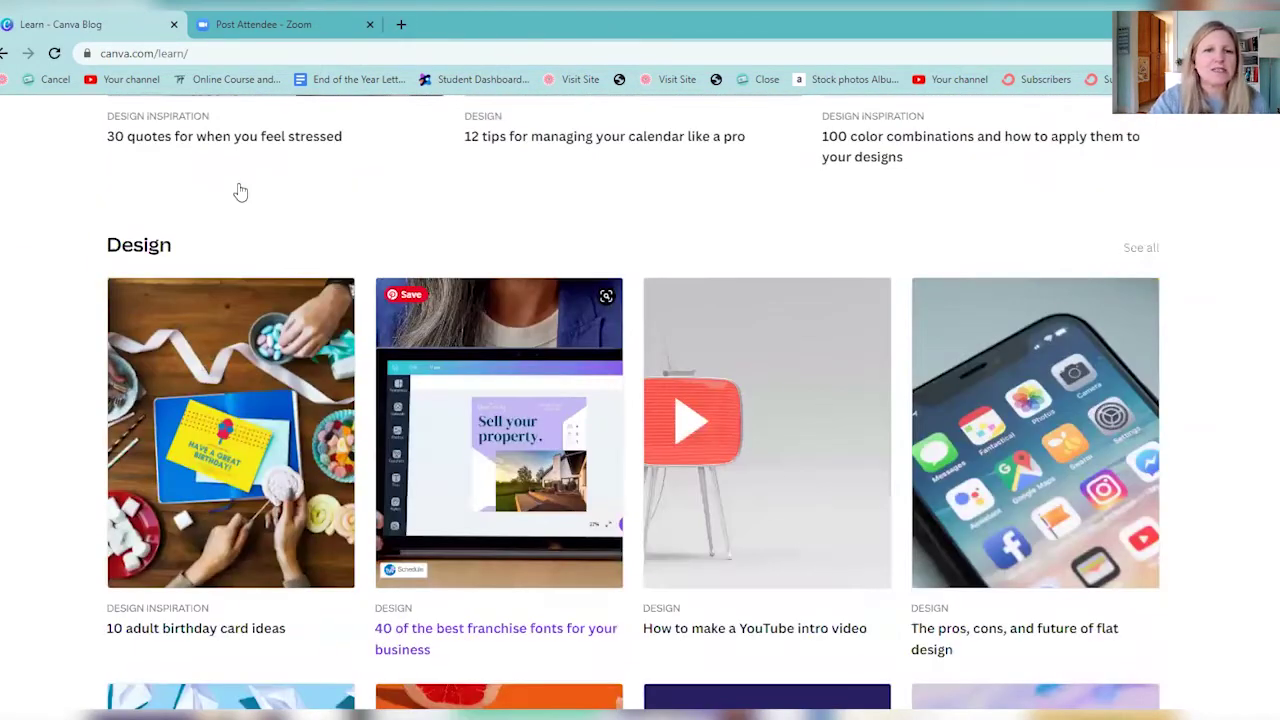
{"action": "scroll", "coordinate": [415, 219], "scroll_direction": "up", "scroll_amount": 10}
{"action": "left_click", "coordinate": [5, 53]}
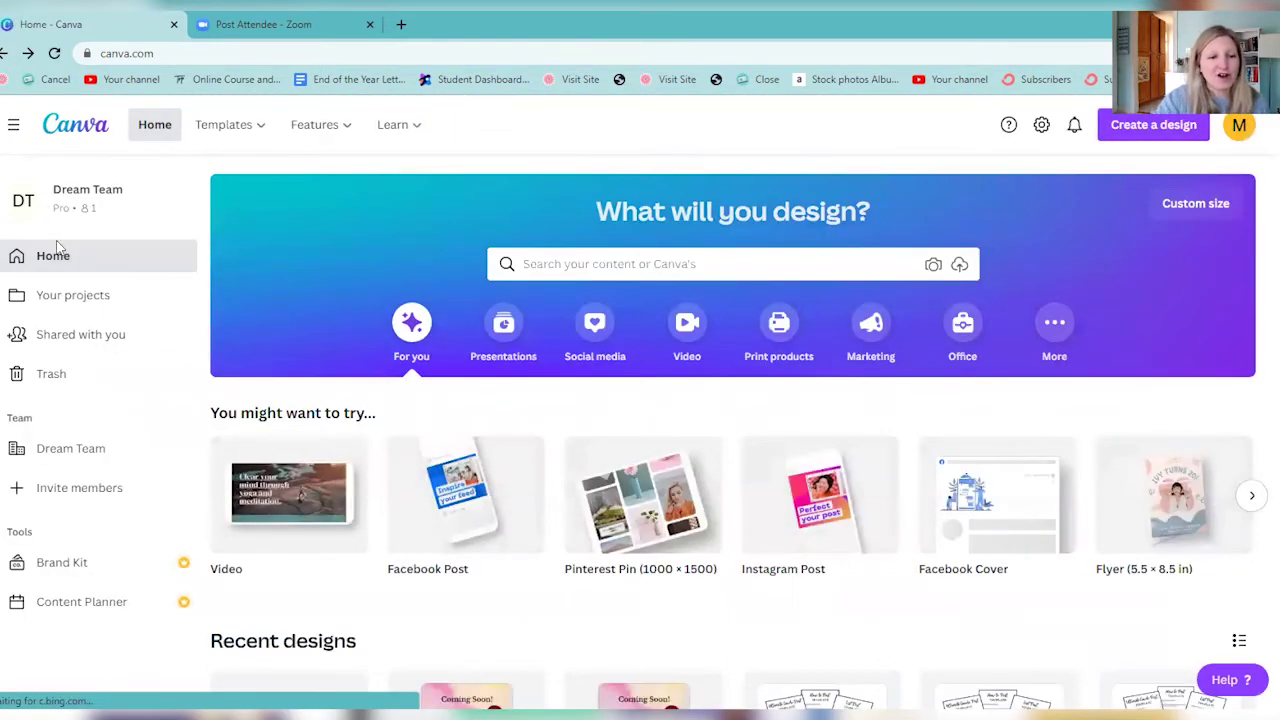
Step: Look through your own projects, the designs shared with you and the Dream Team page
{"action": "left_click", "coordinate": [58, 304]}
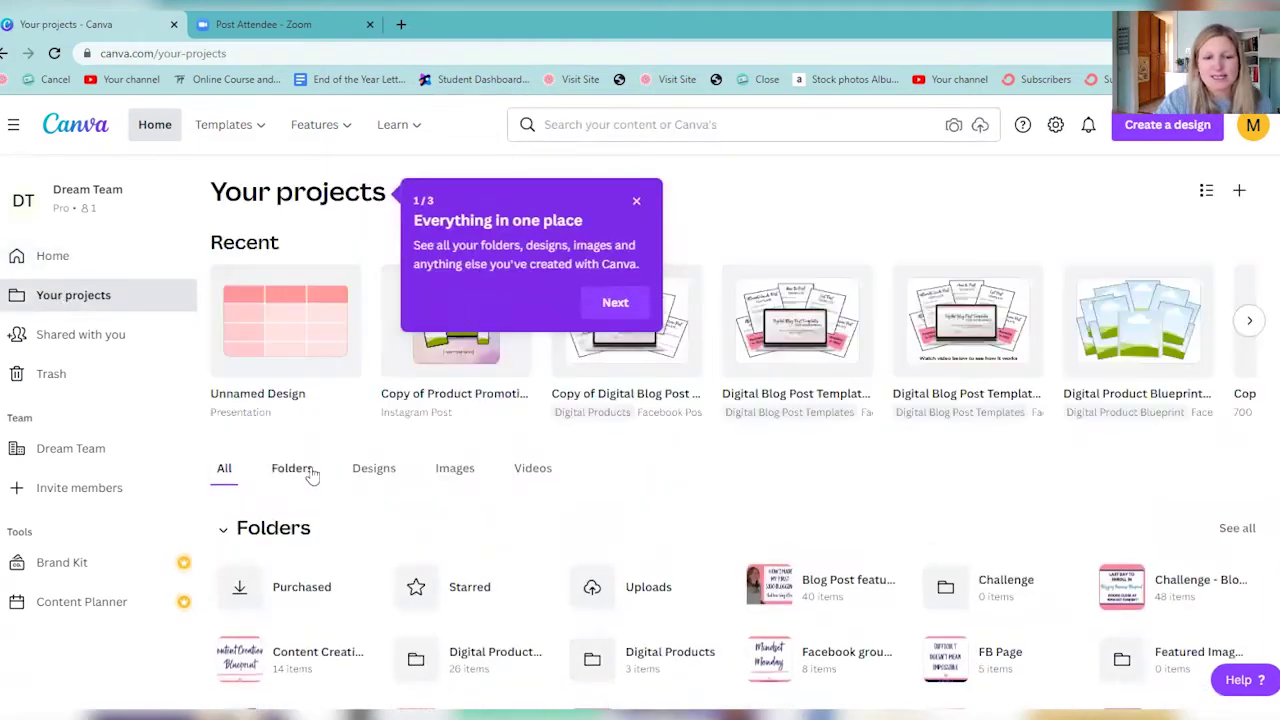
{"action": "left_click", "coordinate": [90, 344]}
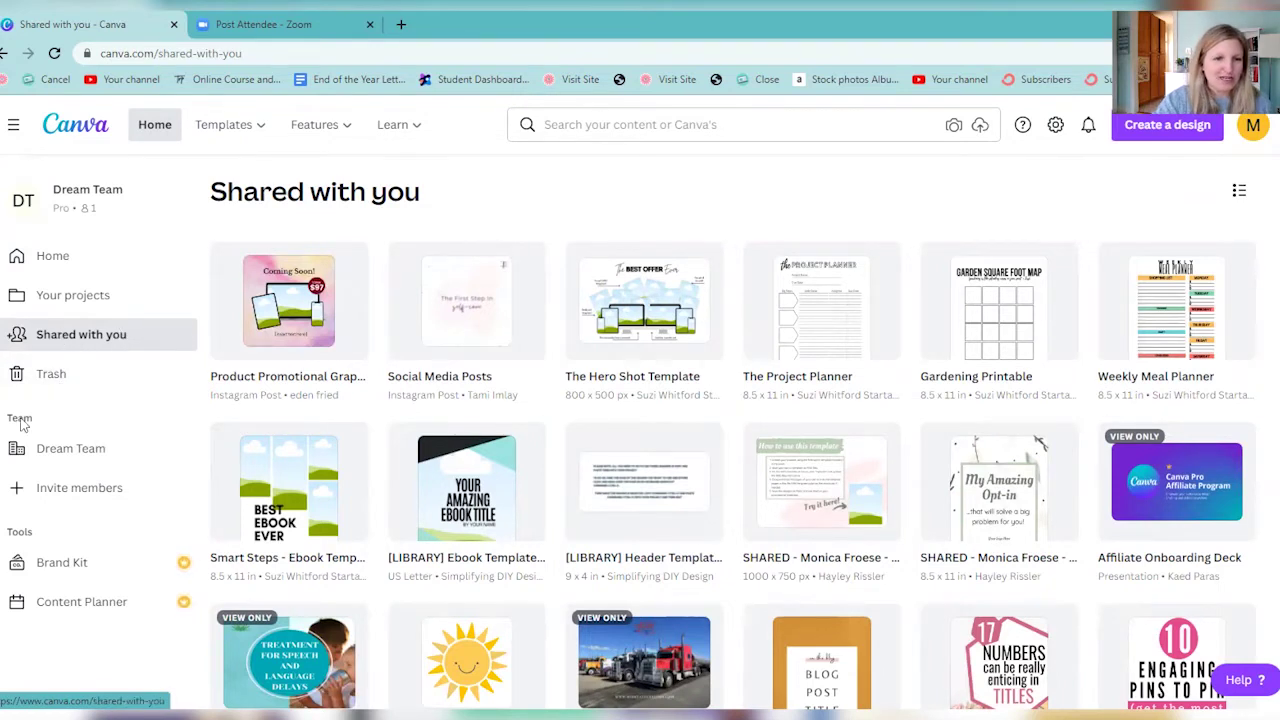
{"action": "left_click", "coordinate": [46, 450]}
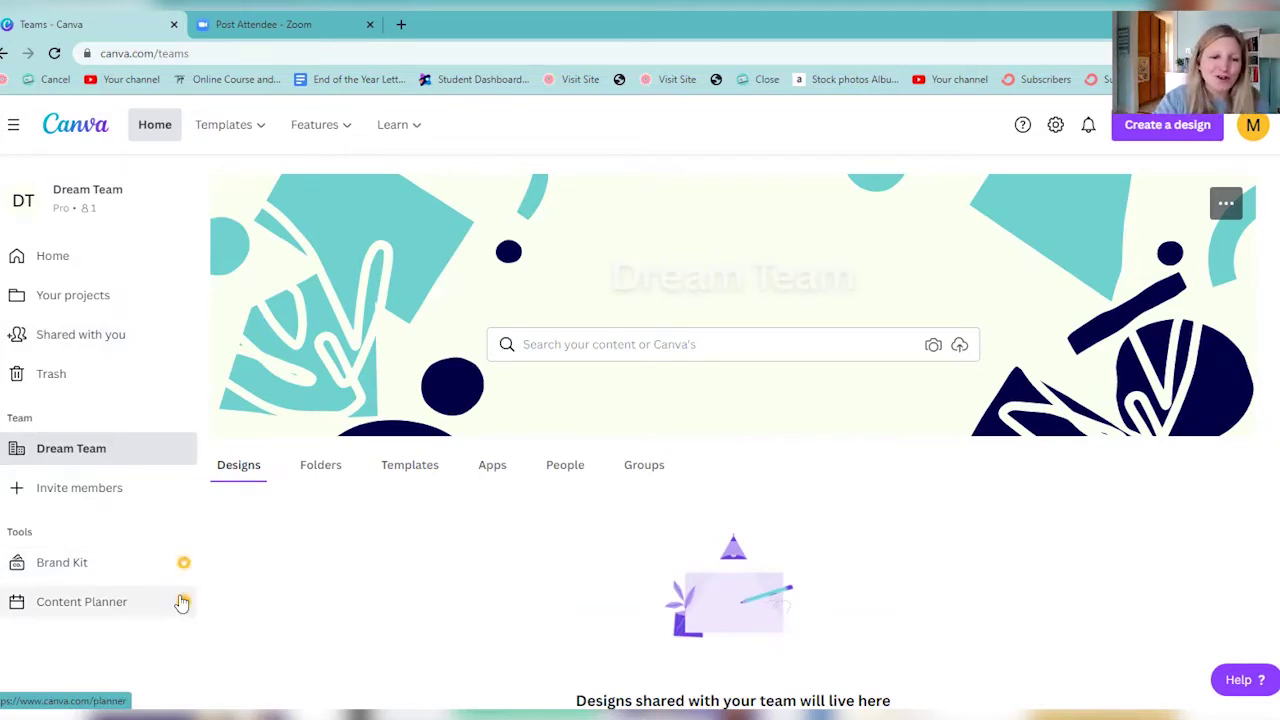
Step: Review the Brand Kit's logos, colors and fonts, and look over the Content Planner's March 2022 calendar
{"action": "left_click", "coordinate": [62, 563]}
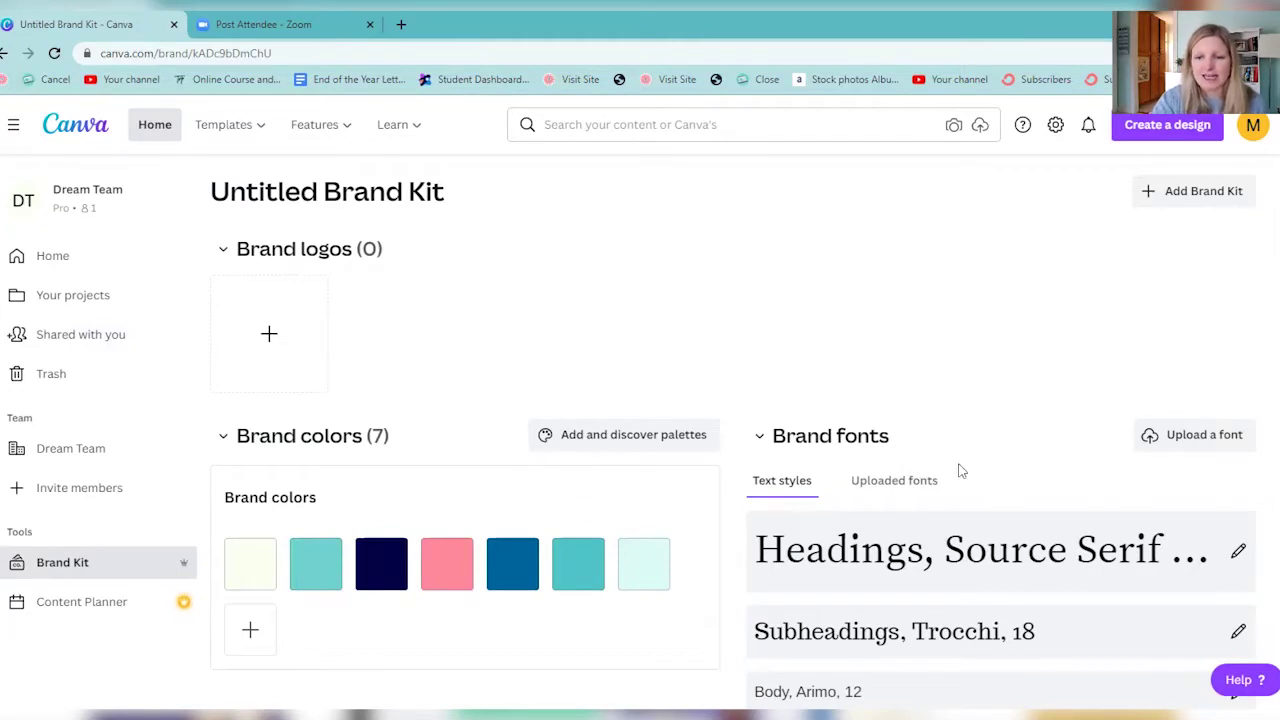
{"action": "scroll", "coordinate": [945, 530], "scroll_direction": "down", "scroll_amount": 1}
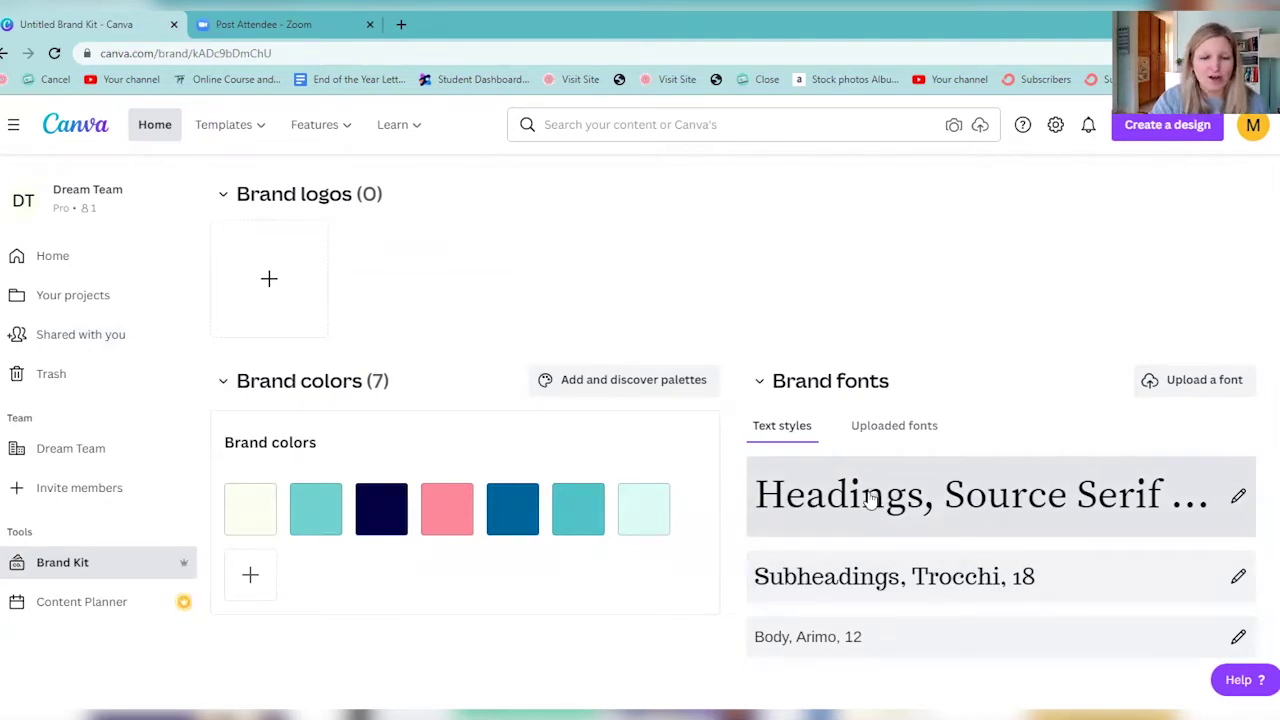
{"action": "left_click", "coordinate": [104, 603]}
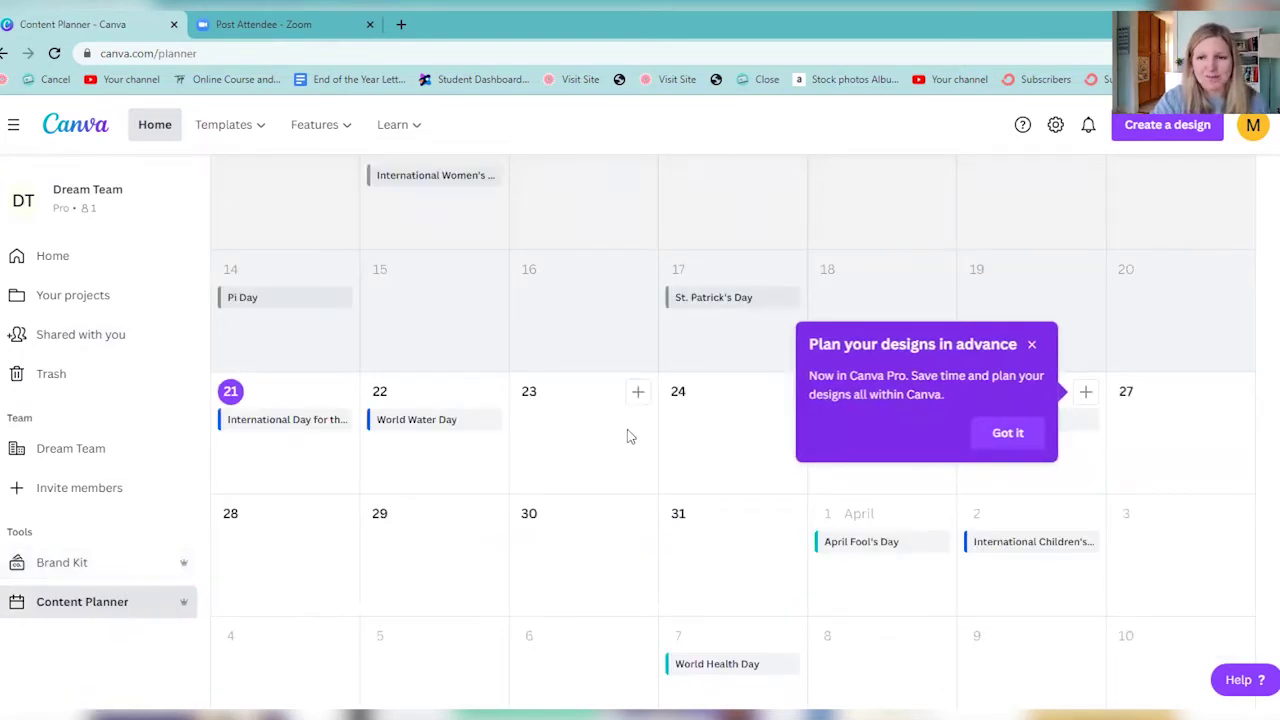
{"action": "left_click", "coordinate": [1033, 345]}
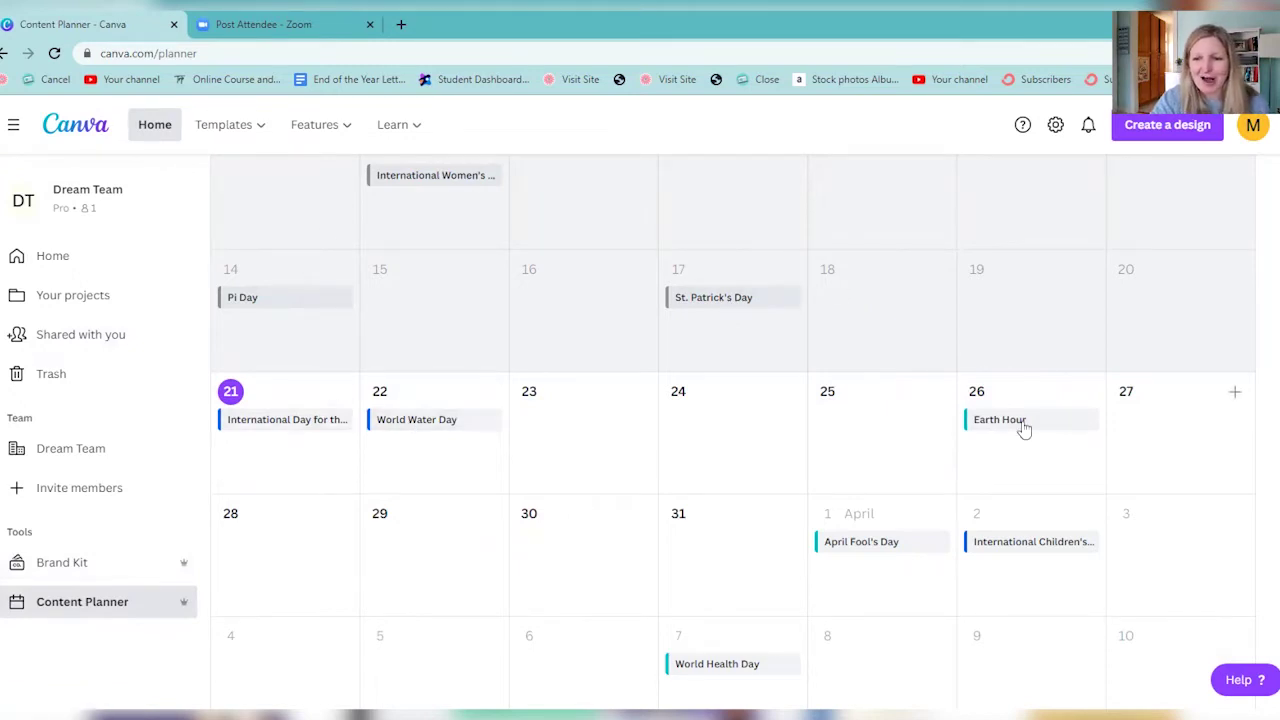
{"action": "scroll", "coordinate": [994, 423], "scroll_direction": "down", "scroll_amount": 1}
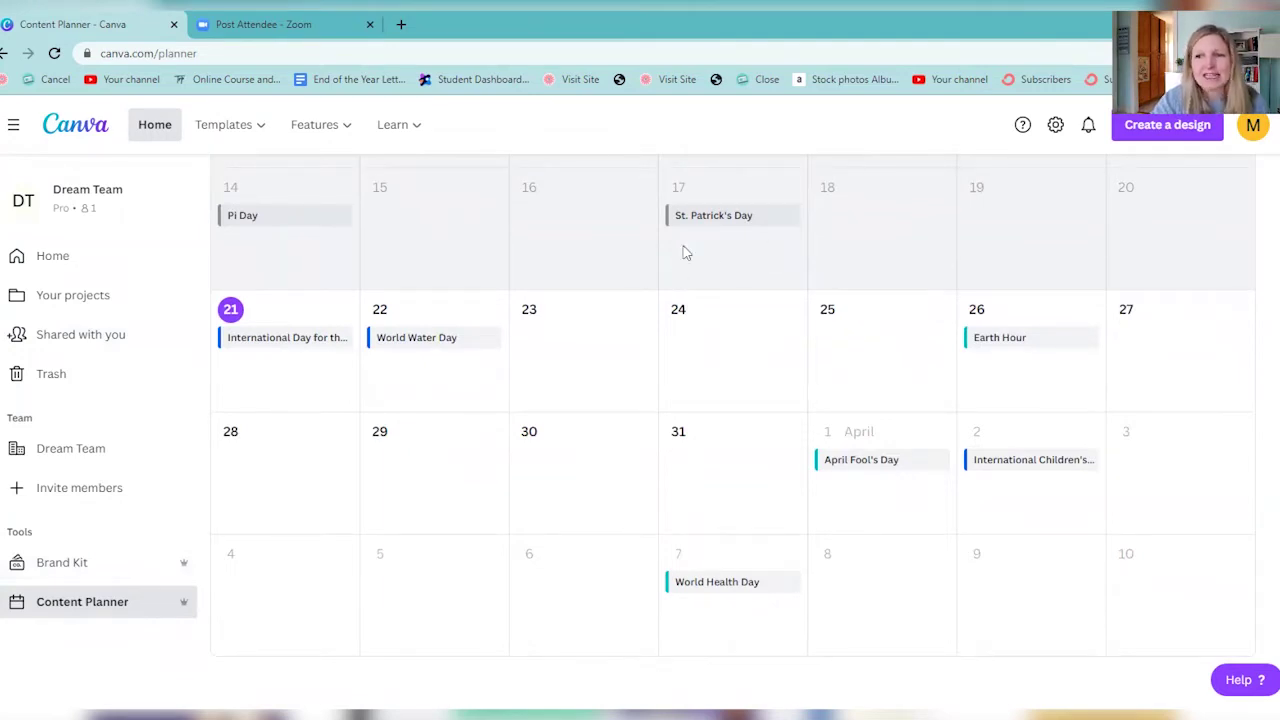
{"action": "scroll", "coordinate": [946, 337], "scroll_direction": "up", "scroll_amount": 4}
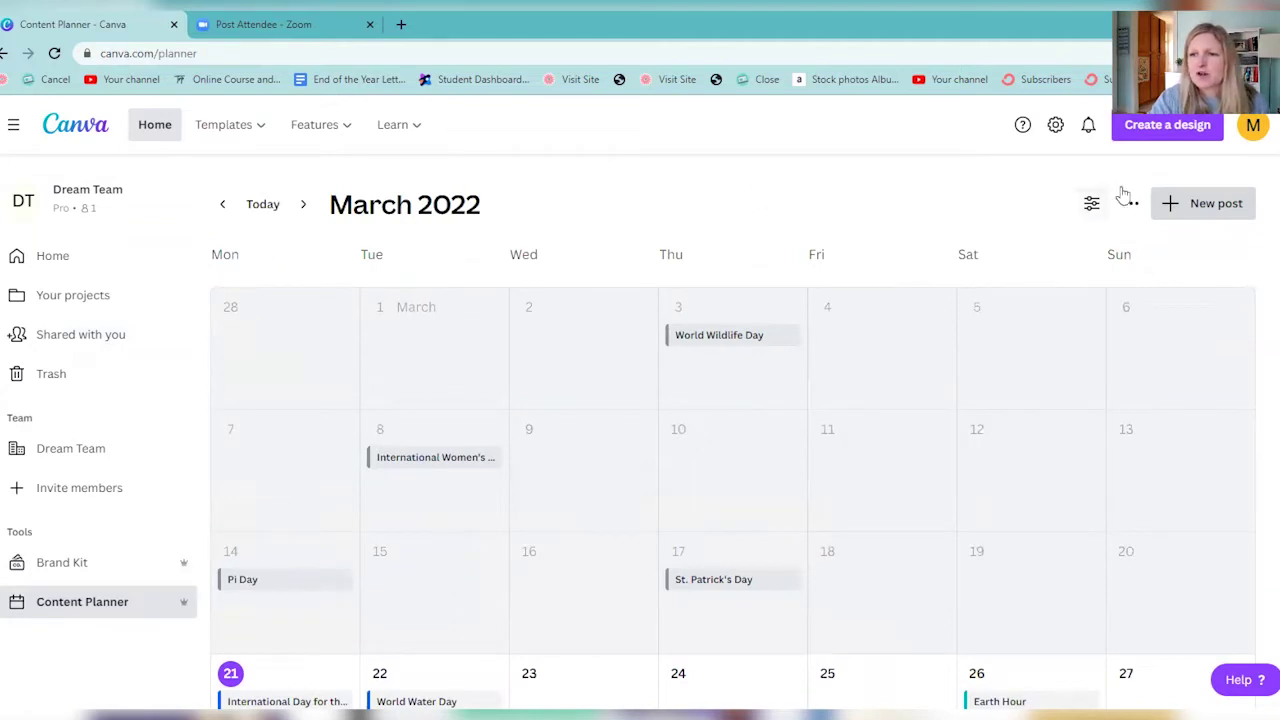
Step: Start a planner post from the recent Free Training design and examine its publishing channels, including Facebook Page, without scheduling it
{"action": "left_click", "coordinate": [1213, 205]}
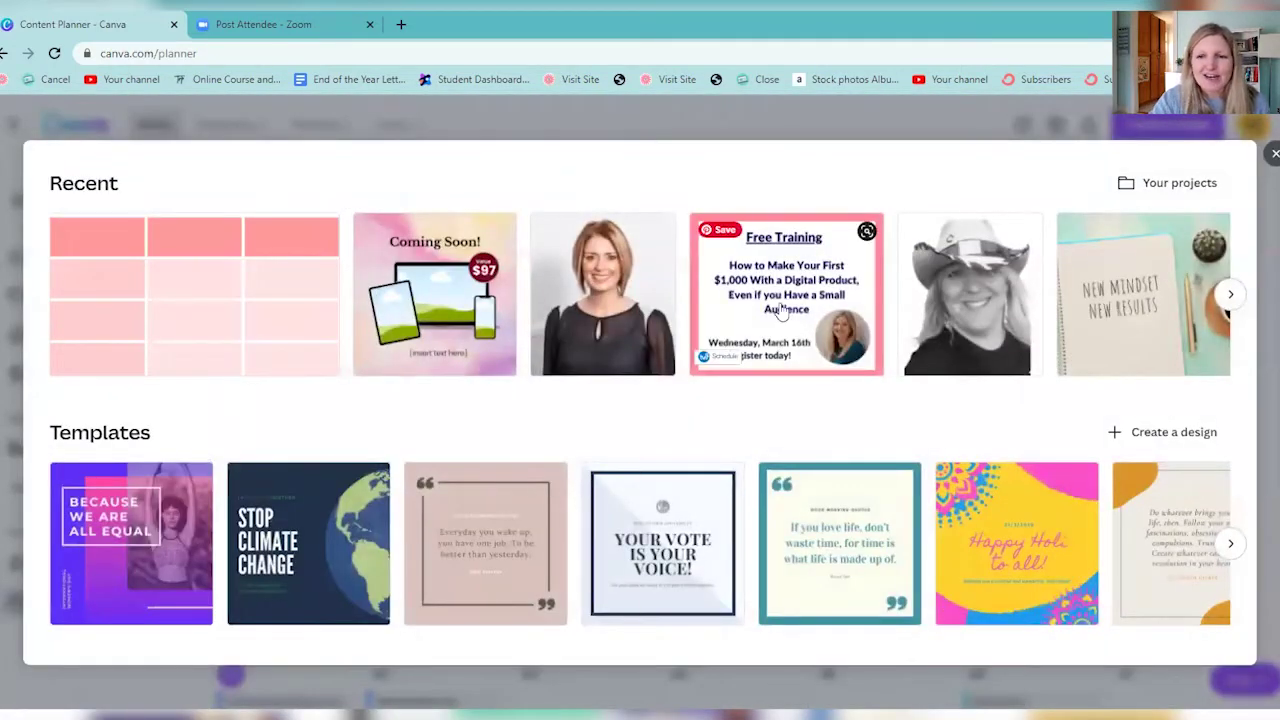
{"action": "left_click", "coordinate": [783, 298]}
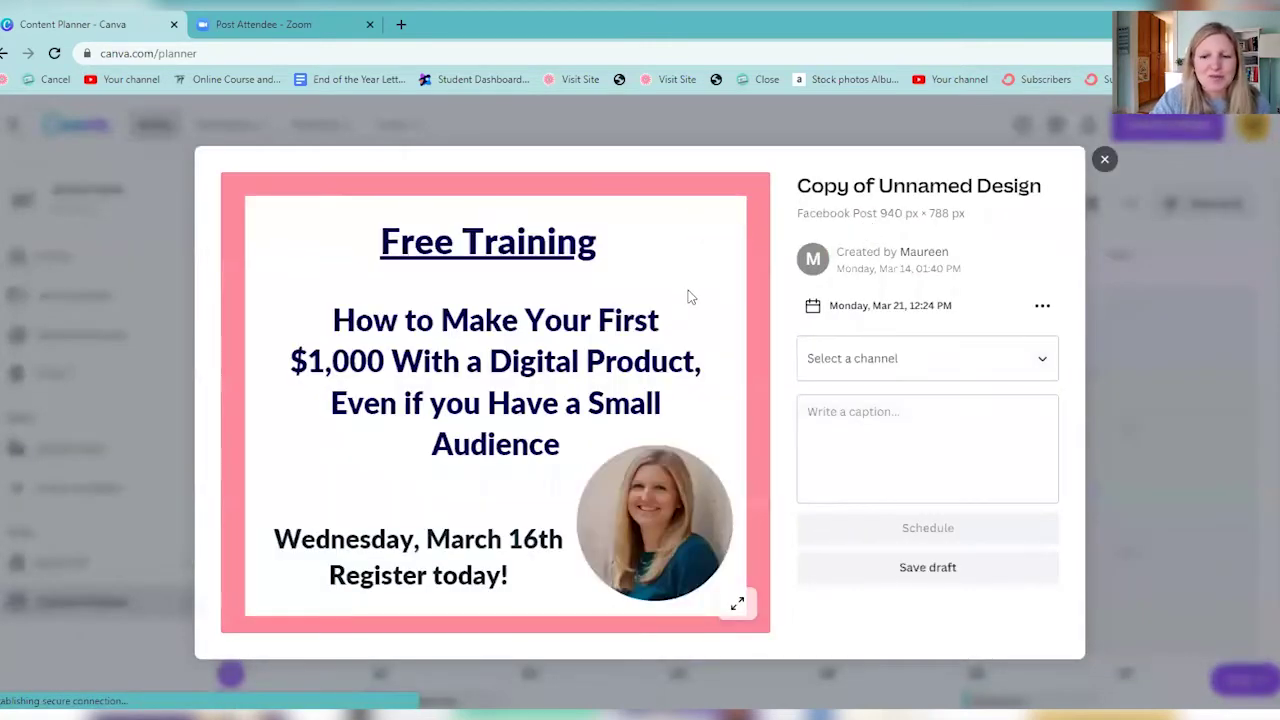
{"action": "left_click", "coordinate": [899, 362]}
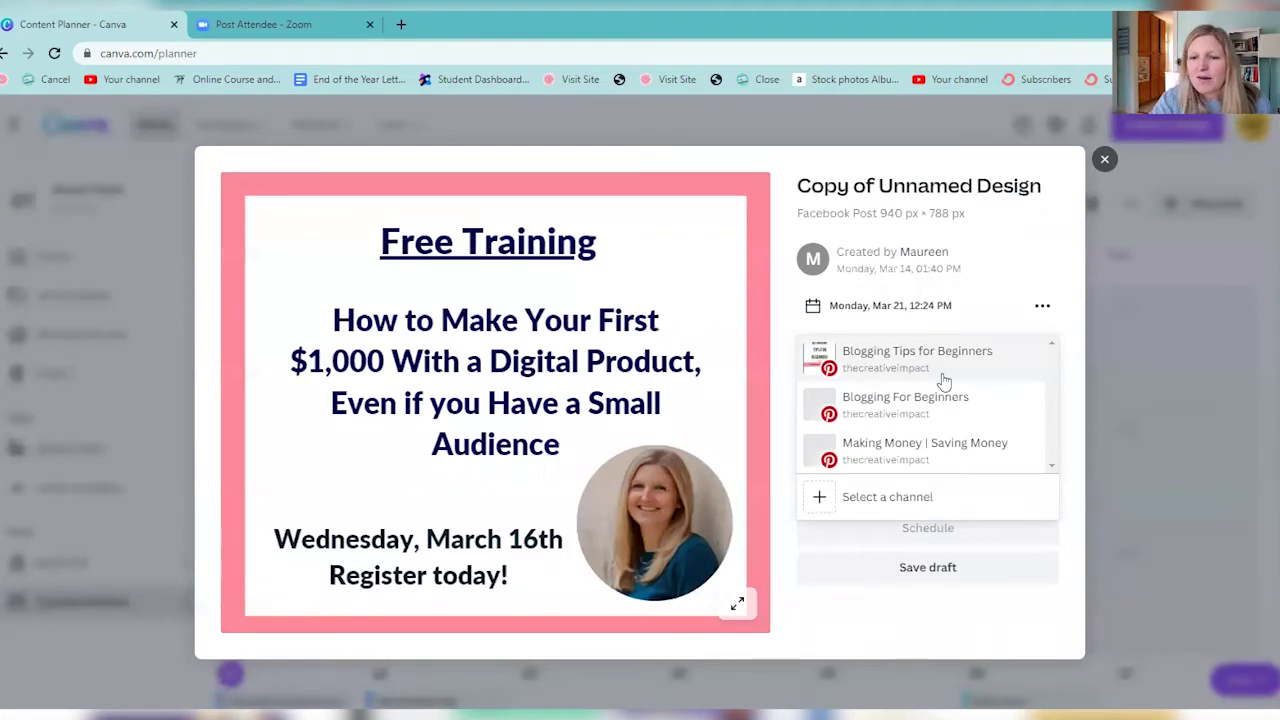
{"action": "left_click", "coordinate": [878, 500]}
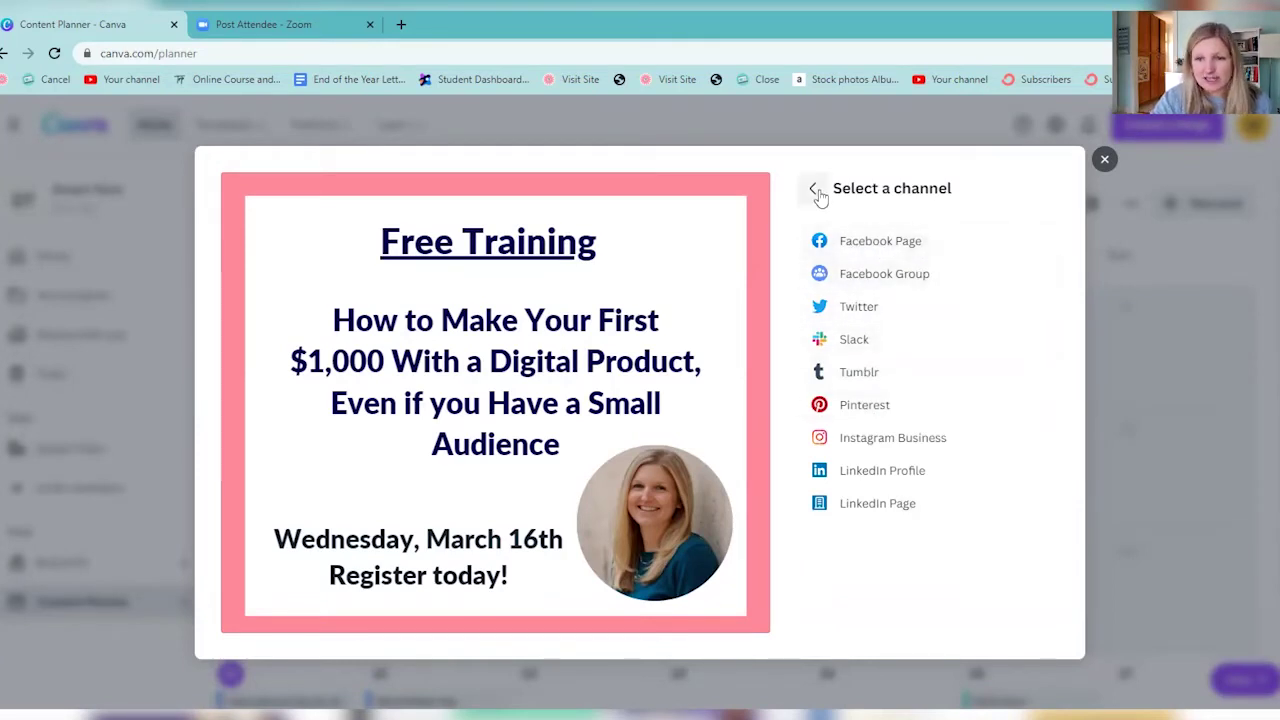
{"action": "left_click", "coordinate": [864, 245]}
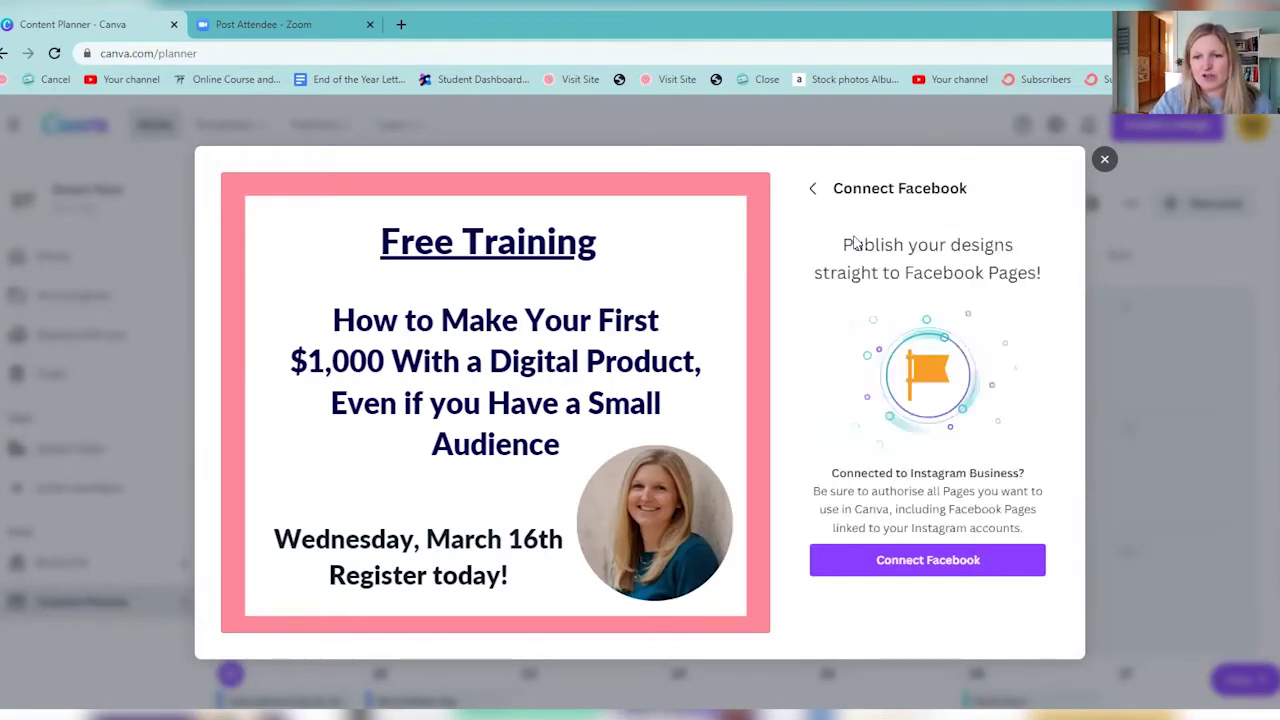
{"action": "left_click", "coordinate": [812, 188]}
{"action": "left_click", "coordinate": [1104, 159]}
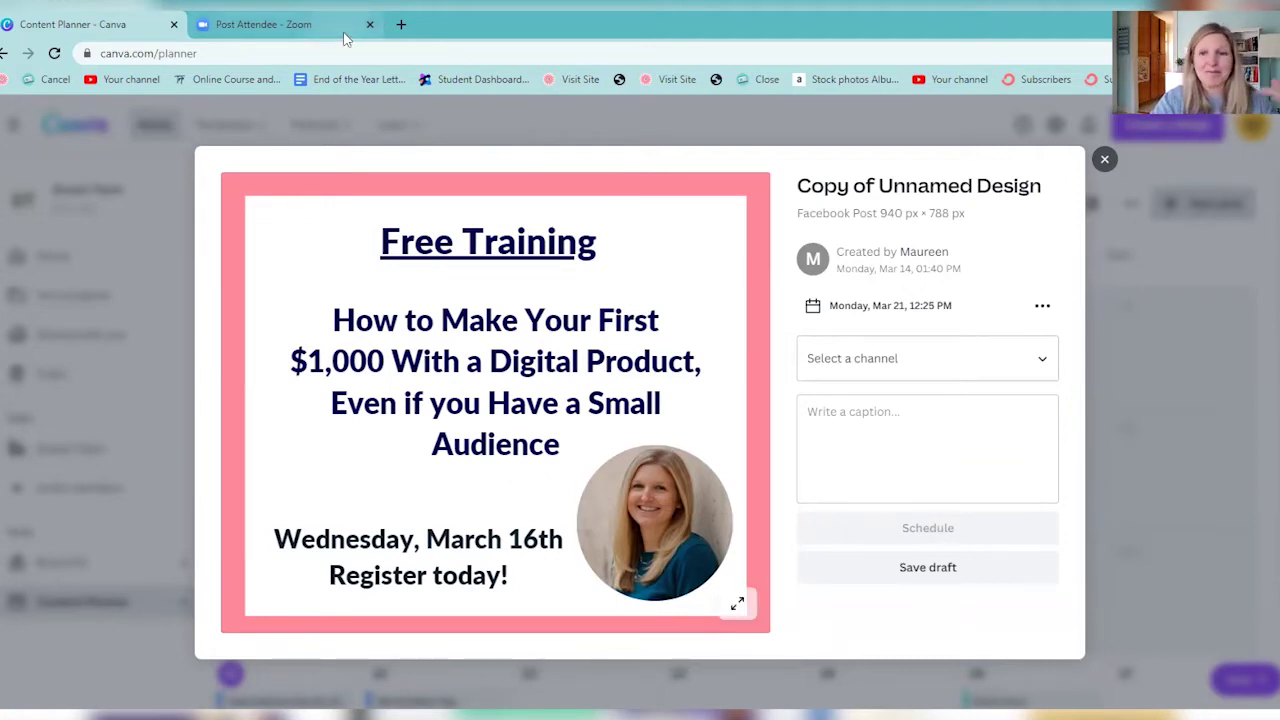
{"action": "left_click", "coordinate": [1105, 160]}
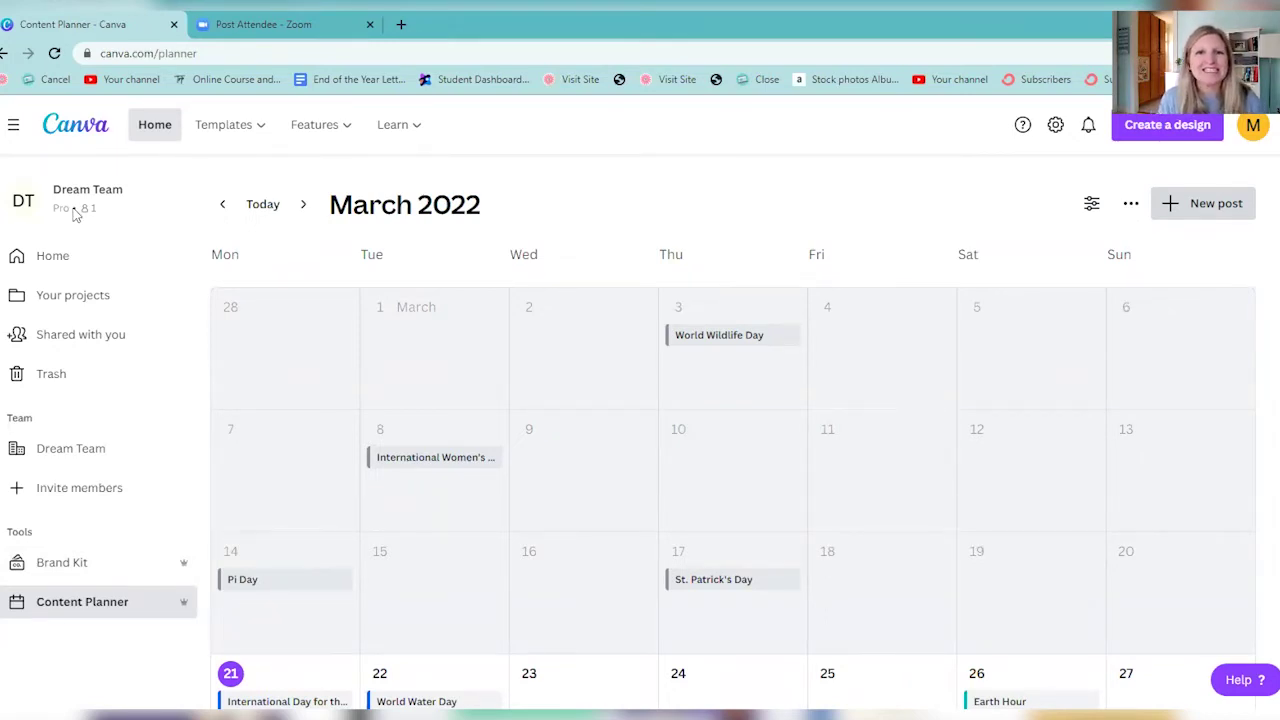
Step: Return to the home page and search the new design types for "pinter"
{"action": "left_click", "coordinate": [63, 259]}
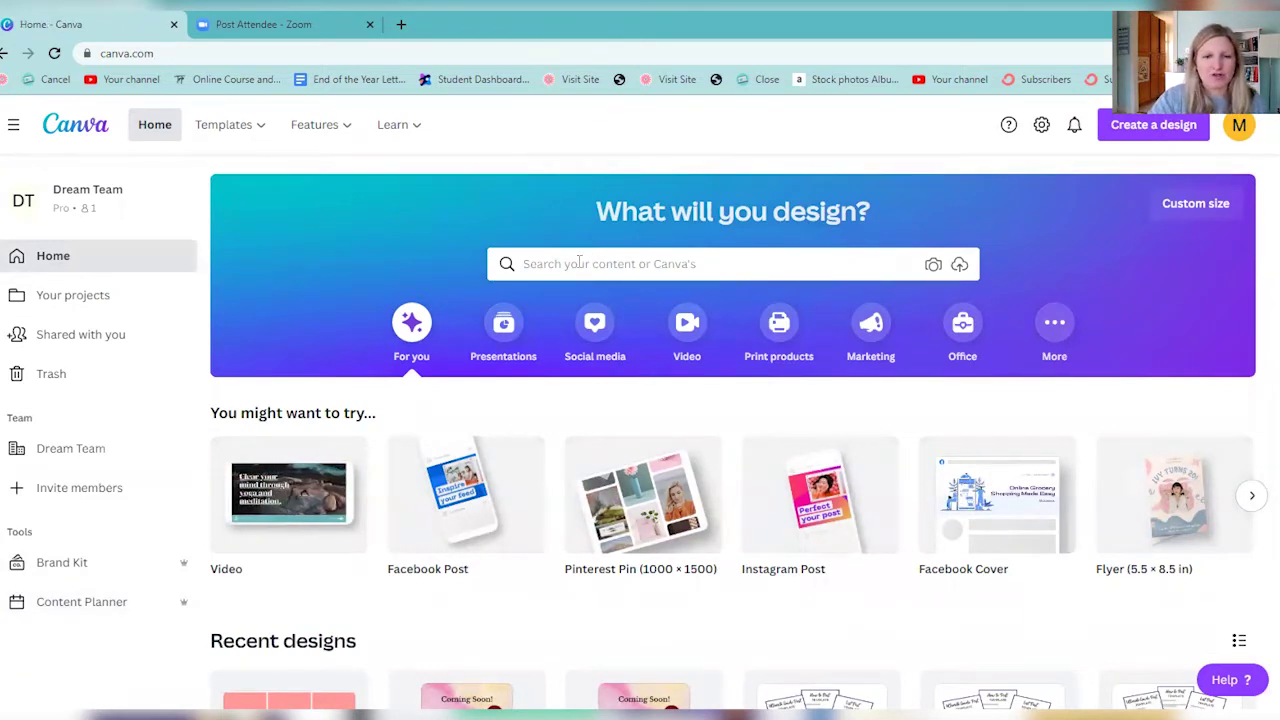
{"action": "left_click", "coordinate": [1137, 135]}
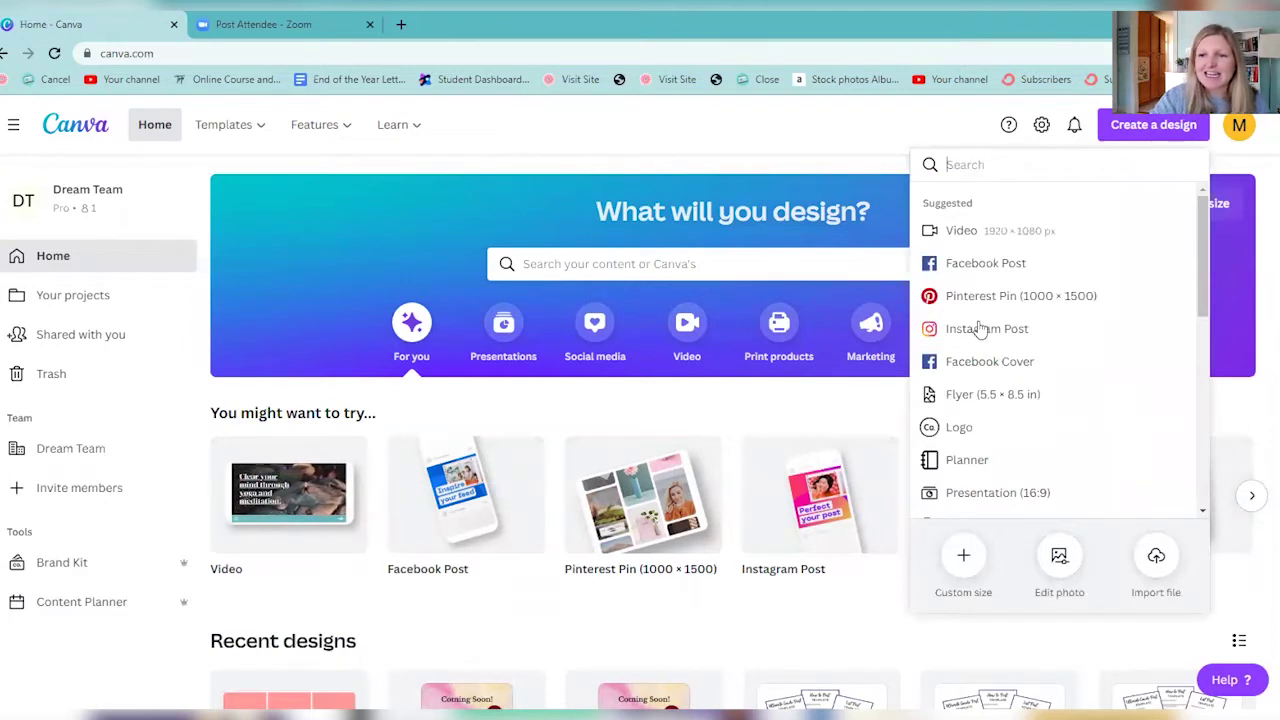
{"action": "type", "text": "pinter"}
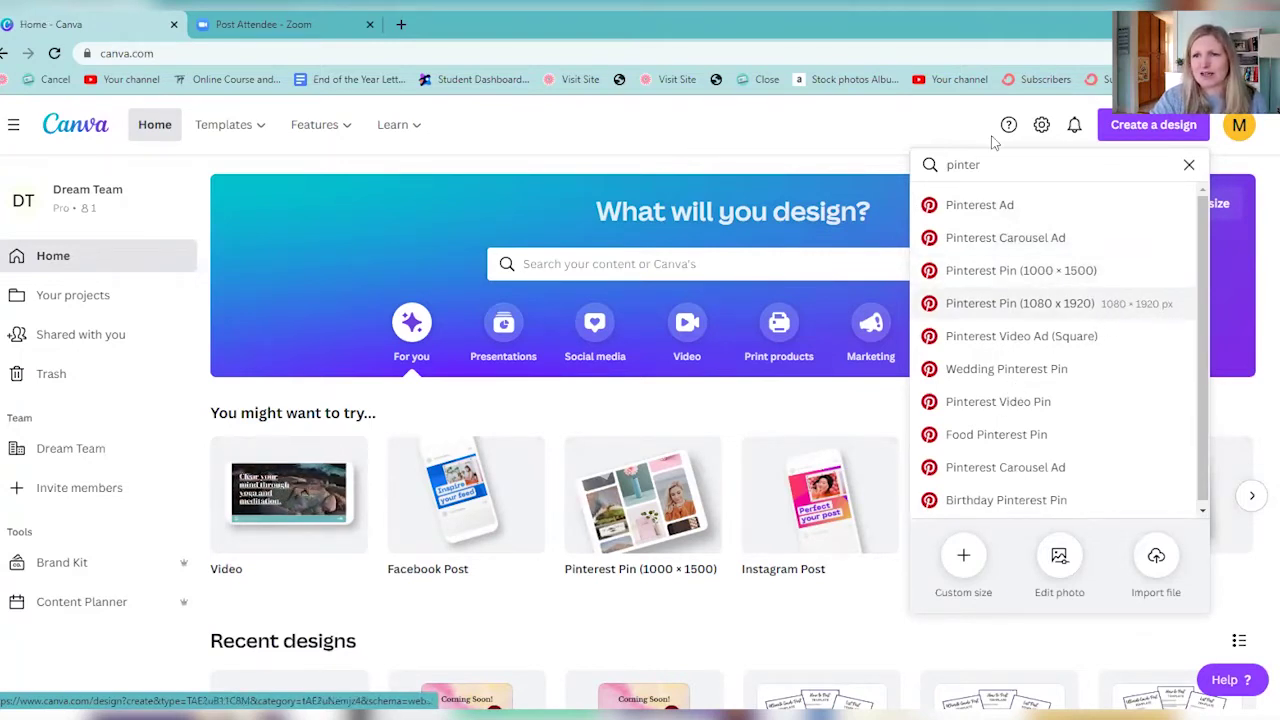
Step: Search Canva's templates for "pinterest" from the home page and browse the Pinterest Pin (1000 × 1500) templates
{"action": "left_click", "coordinate": [716, 253]}
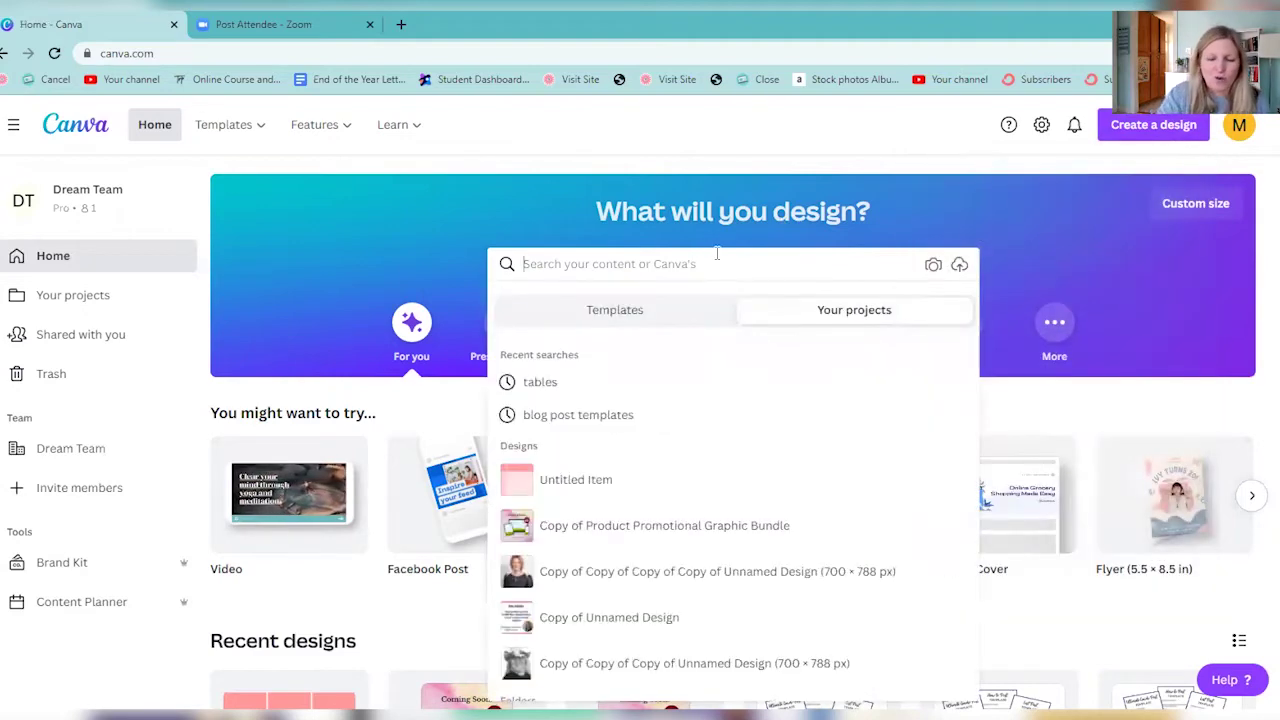
{"action": "type", "text": "pinterest"}
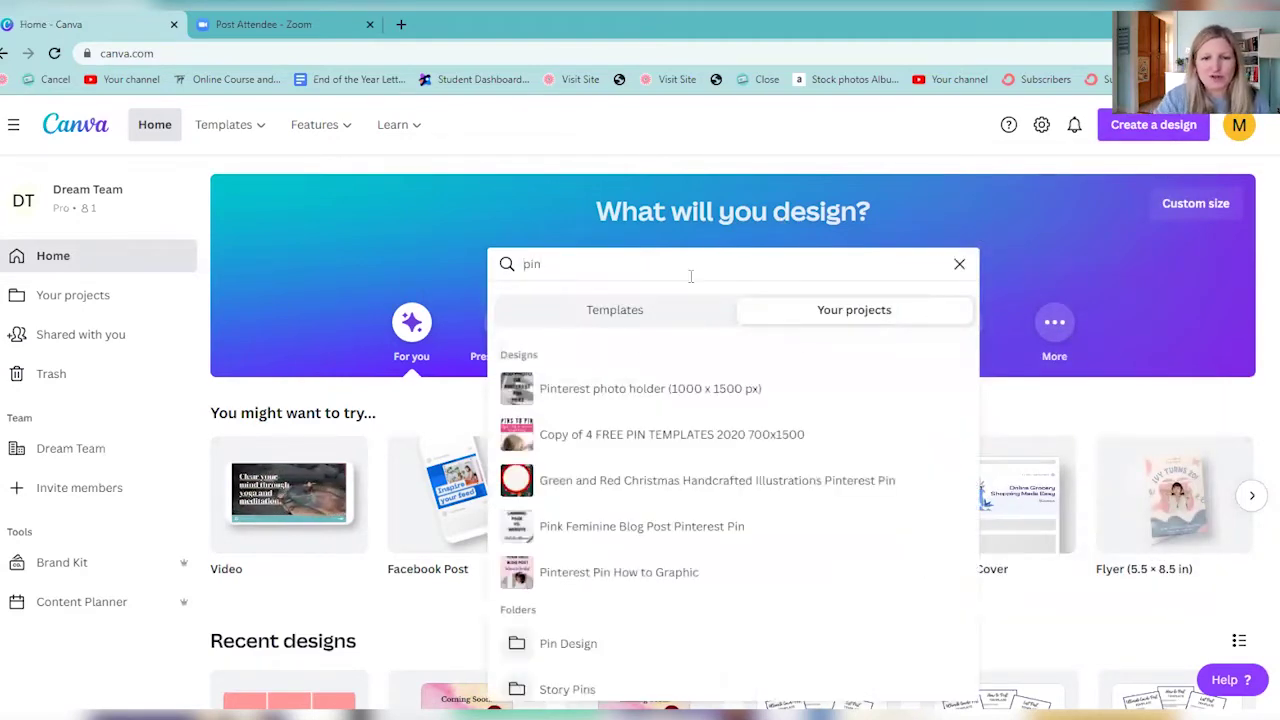
{"action": "left_click", "coordinate": [637, 318]}
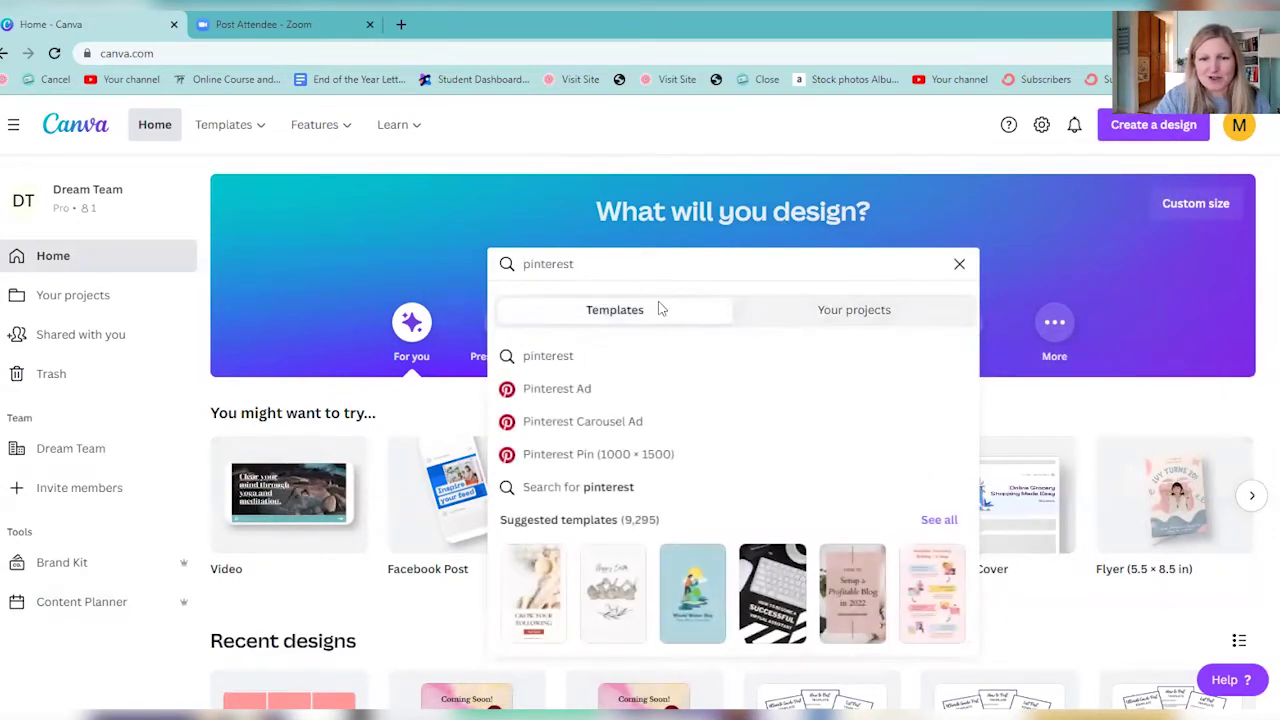
{"action": "scroll", "coordinate": [590, 395], "scroll_direction": "down", "scroll_amount": 1}
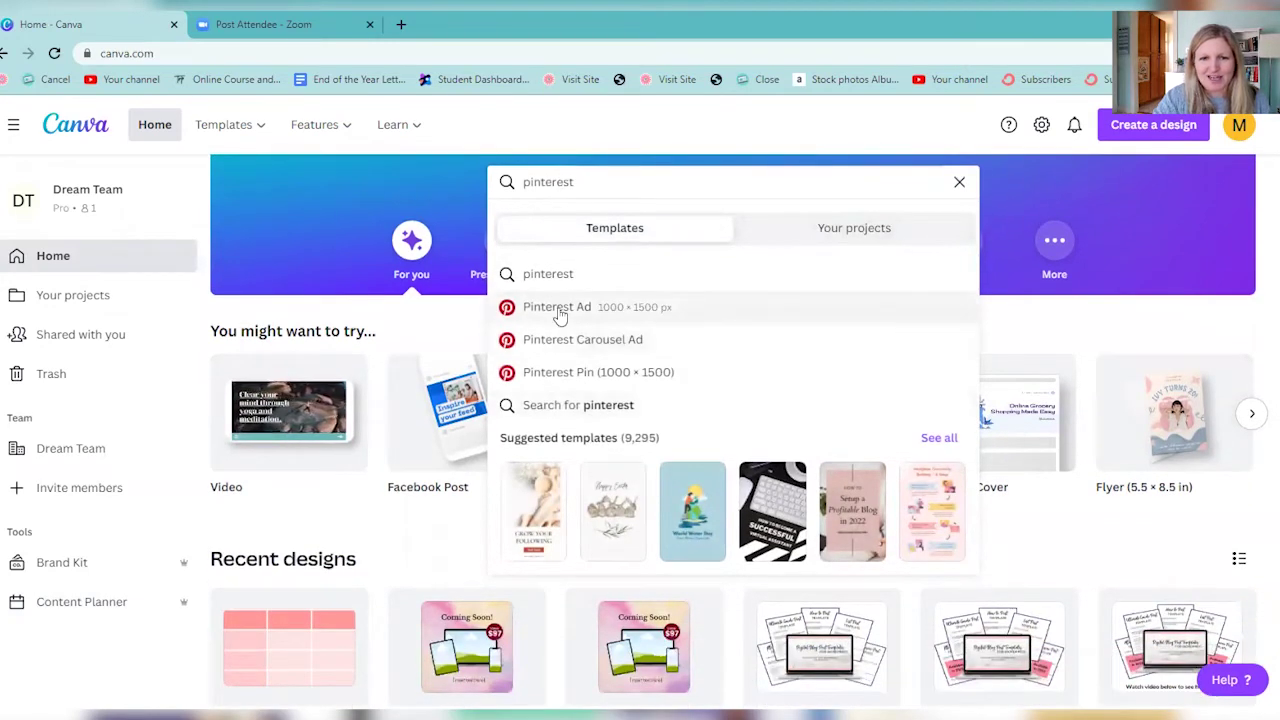
{"action": "left_click", "coordinate": [580, 375]}
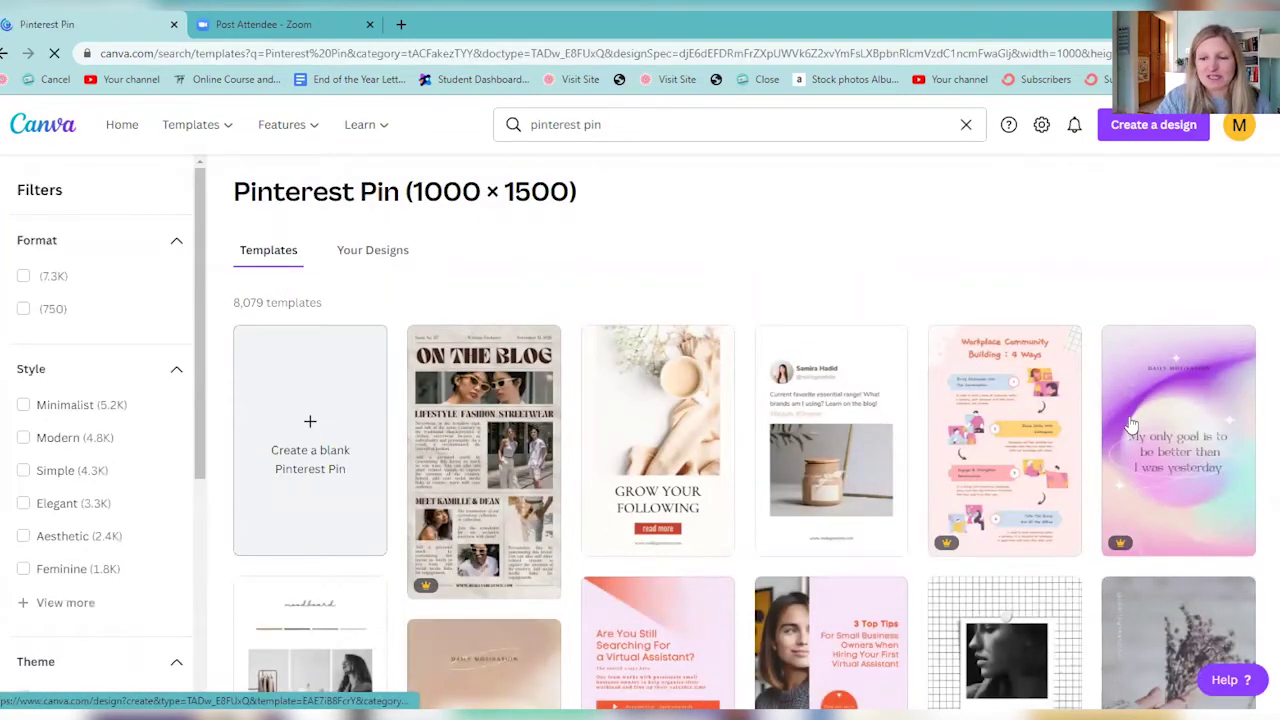
{"action": "scroll", "coordinate": [1118, 430], "scroll_direction": "down", "scroll_amount": 1}
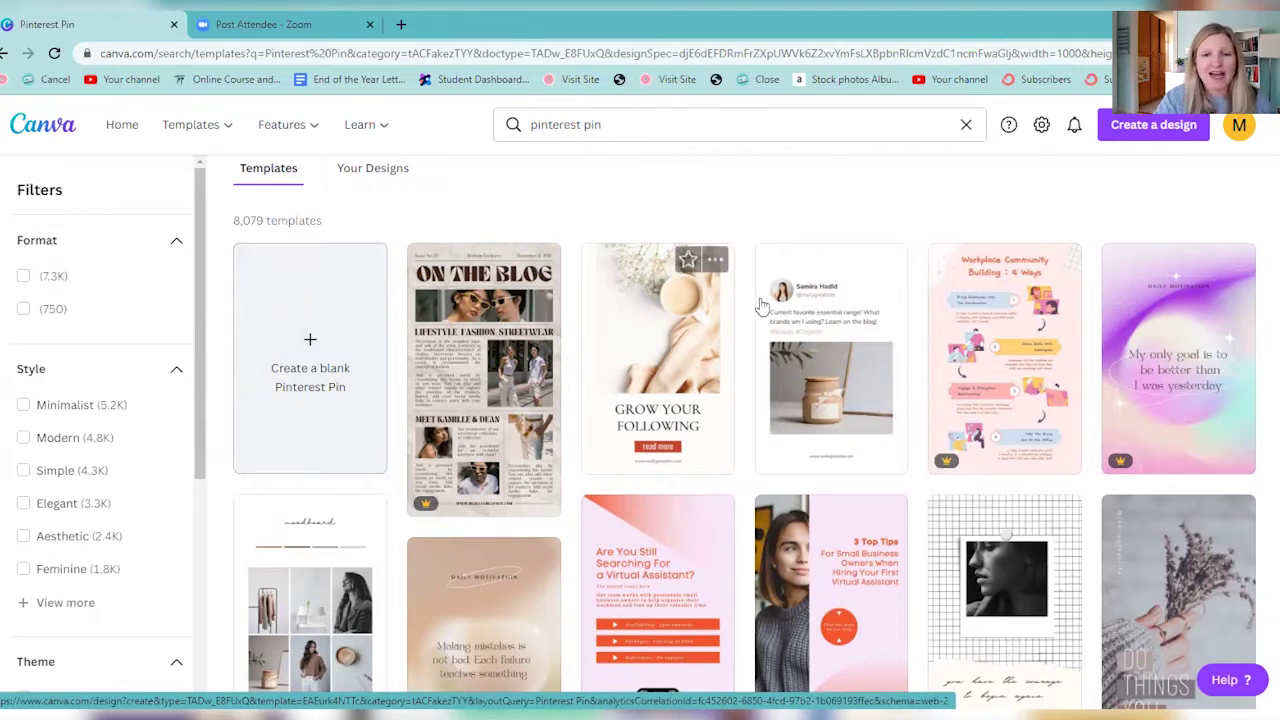
Step: Look through the unfiltered Pinterest Pin template results to compare the available designs
{"action": "scroll", "coordinate": [1010, 292], "scroll_direction": "down", "scroll_amount": 3}
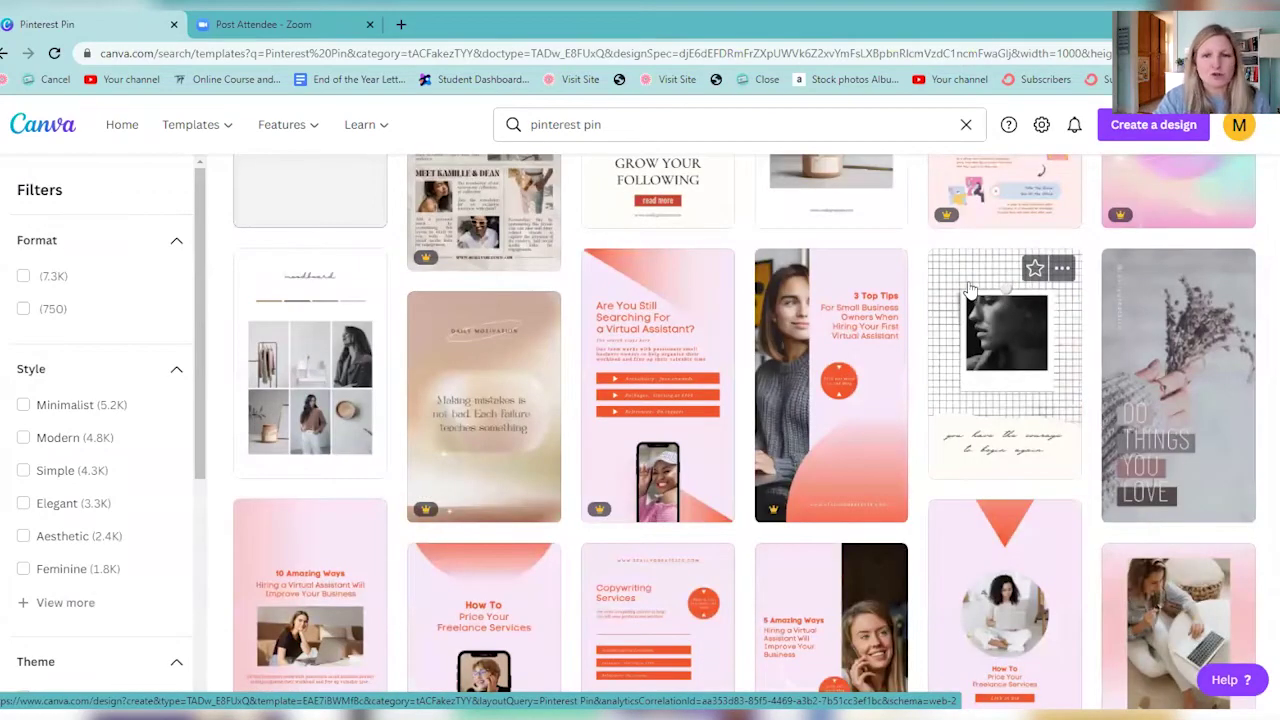
{"action": "scroll", "coordinate": [870, 320], "scroll_direction": "down", "scroll_amount": 3}
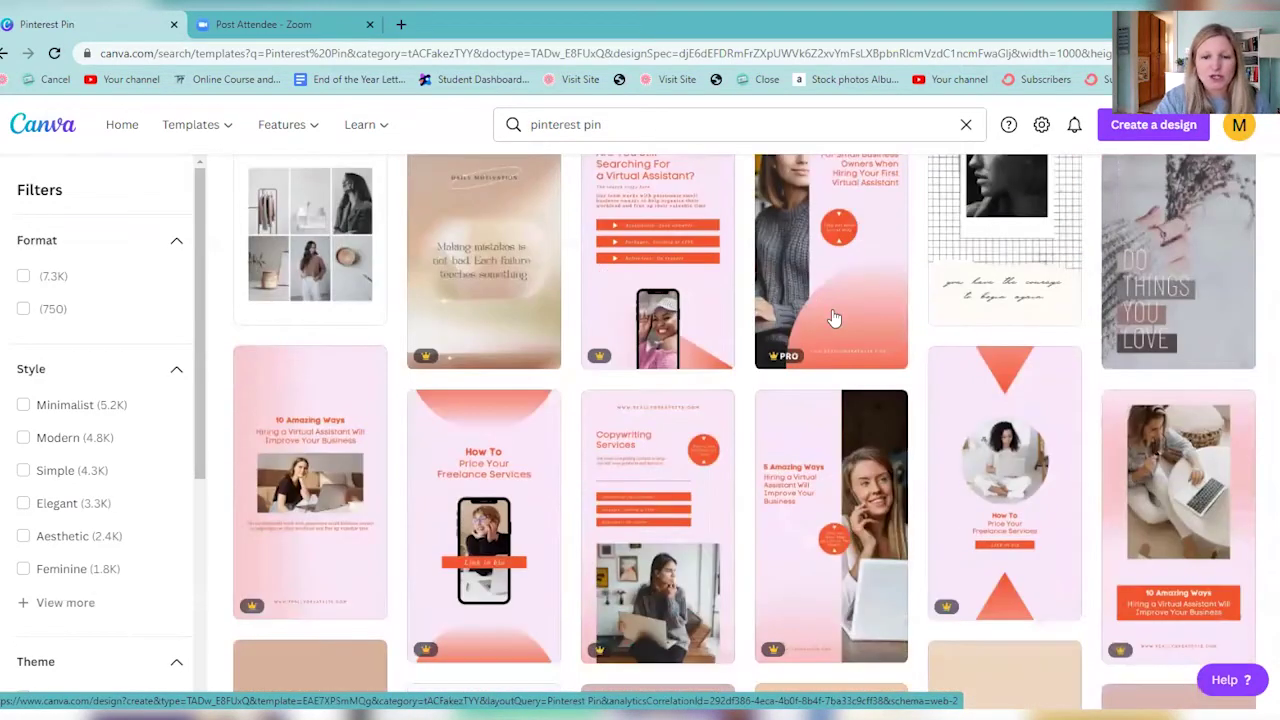
{"action": "scroll", "coordinate": [868, 333], "scroll_direction": "down", "scroll_amount": 2}
{"action": "scroll", "coordinate": [900, 356], "scroll_direction": "down", "scroll_amount": 2}
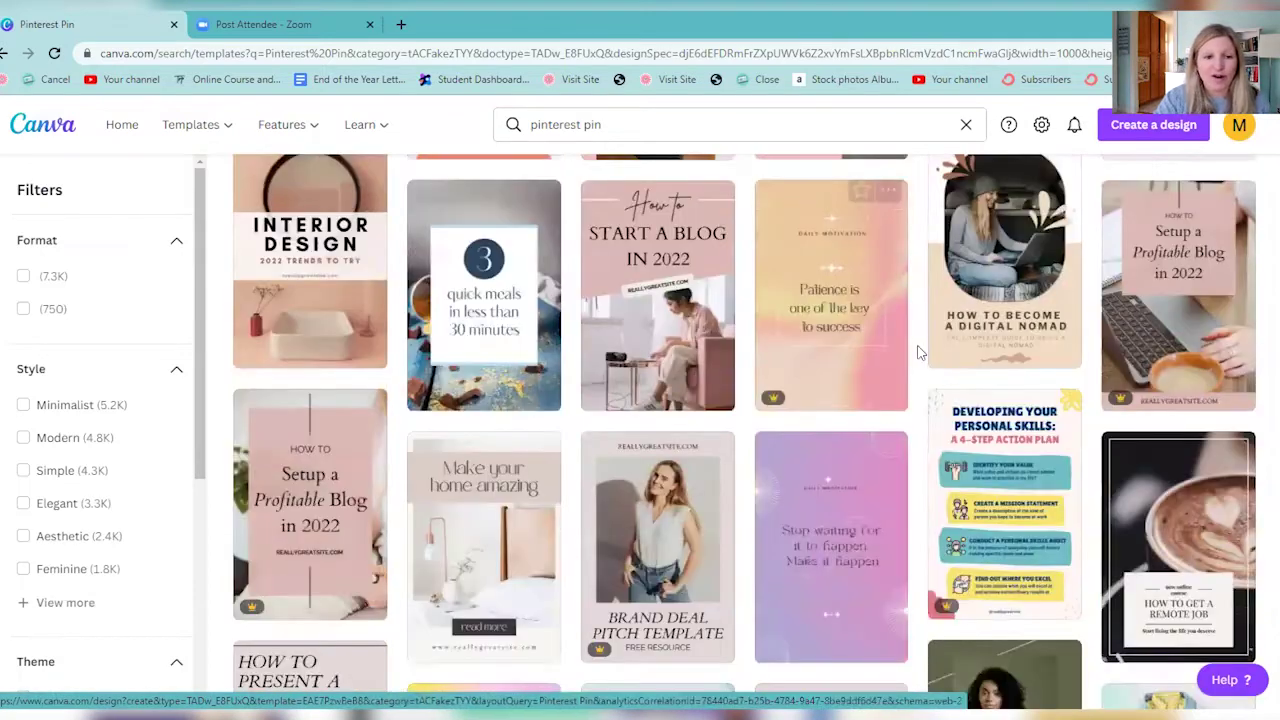
{"action": "scroll", "coordinate": [130, 295], "scroll_direction": "up", "scroll_amount": 2}
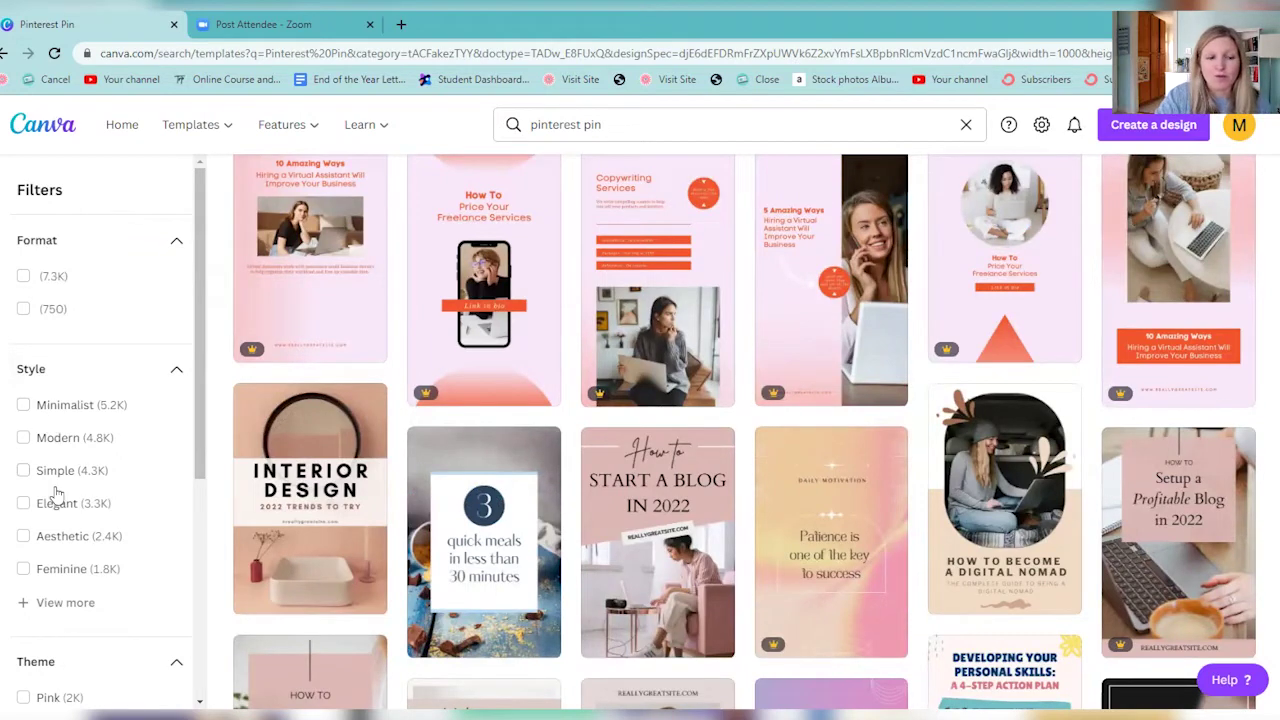
Step: Filter the Pinterest Pin templates by the Feminine style and expand the full list of style filters
{"action": "scroll", "coordinate": [73, 572], "scroll_direction": "down", "scroll_amount": 1}
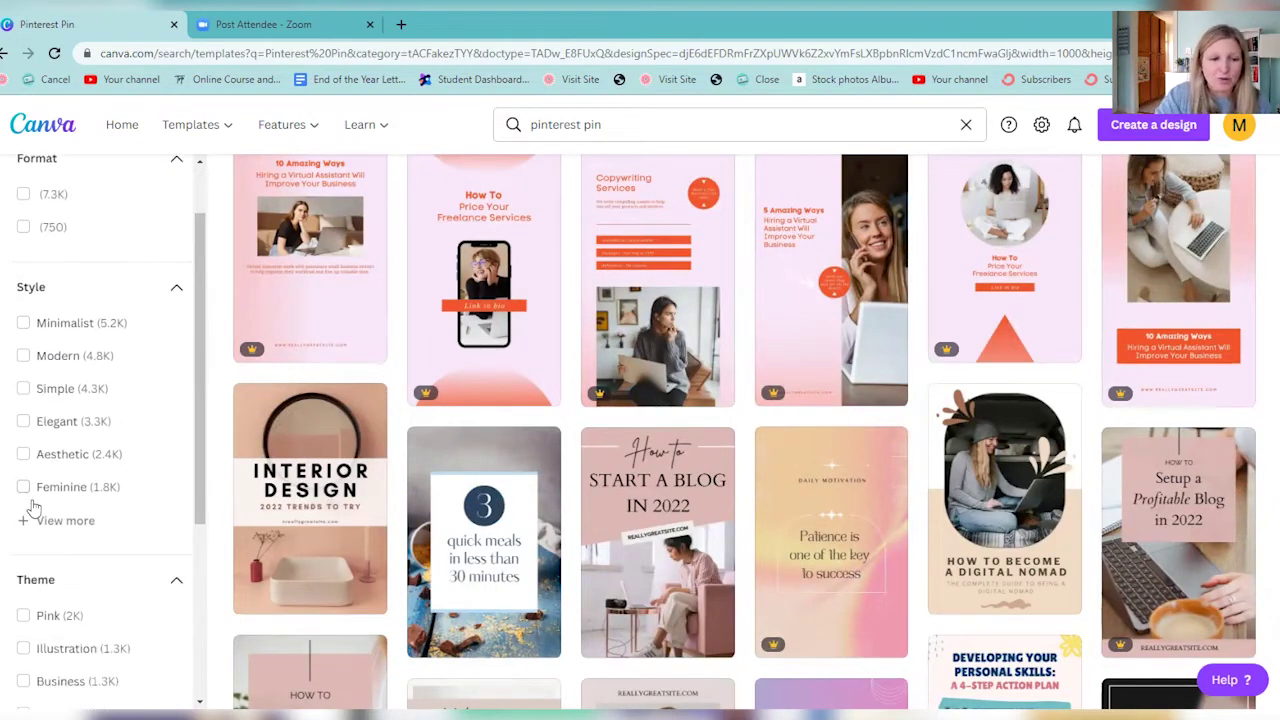
{"action": "left_click", "coordinate": [25, 490]}
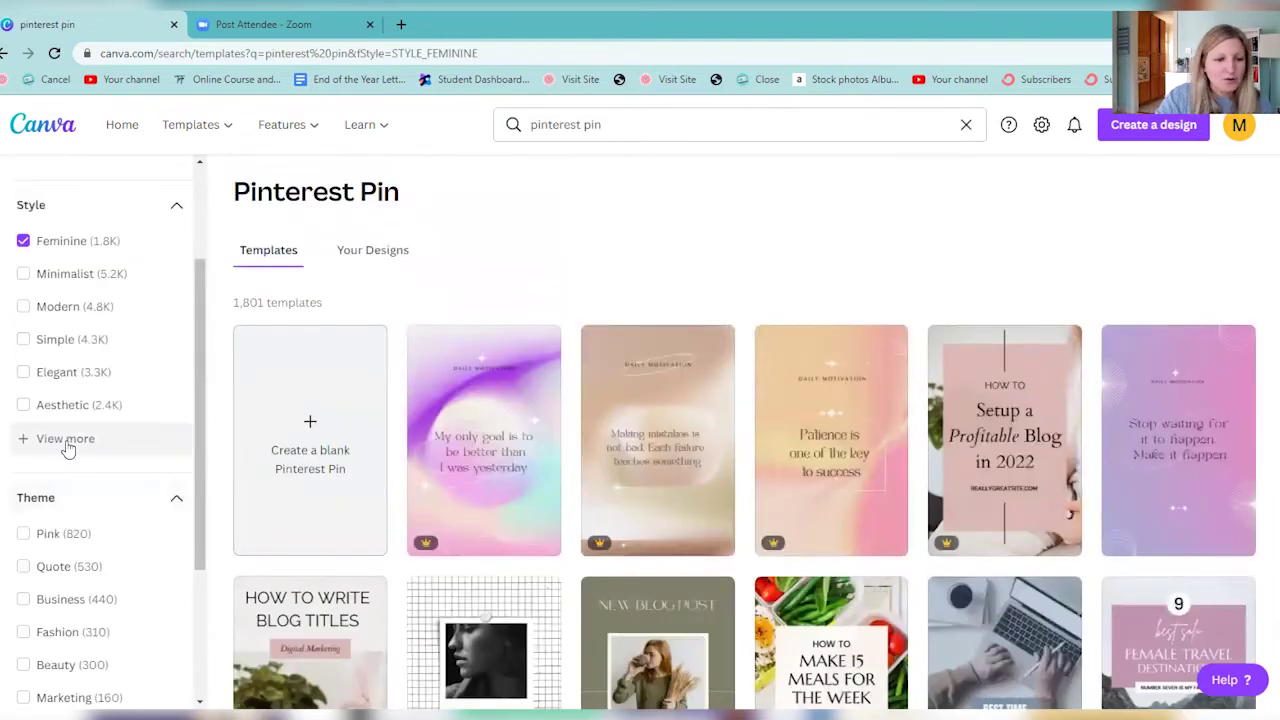
{"action": "left_click", "coordinate": [67, 440]}
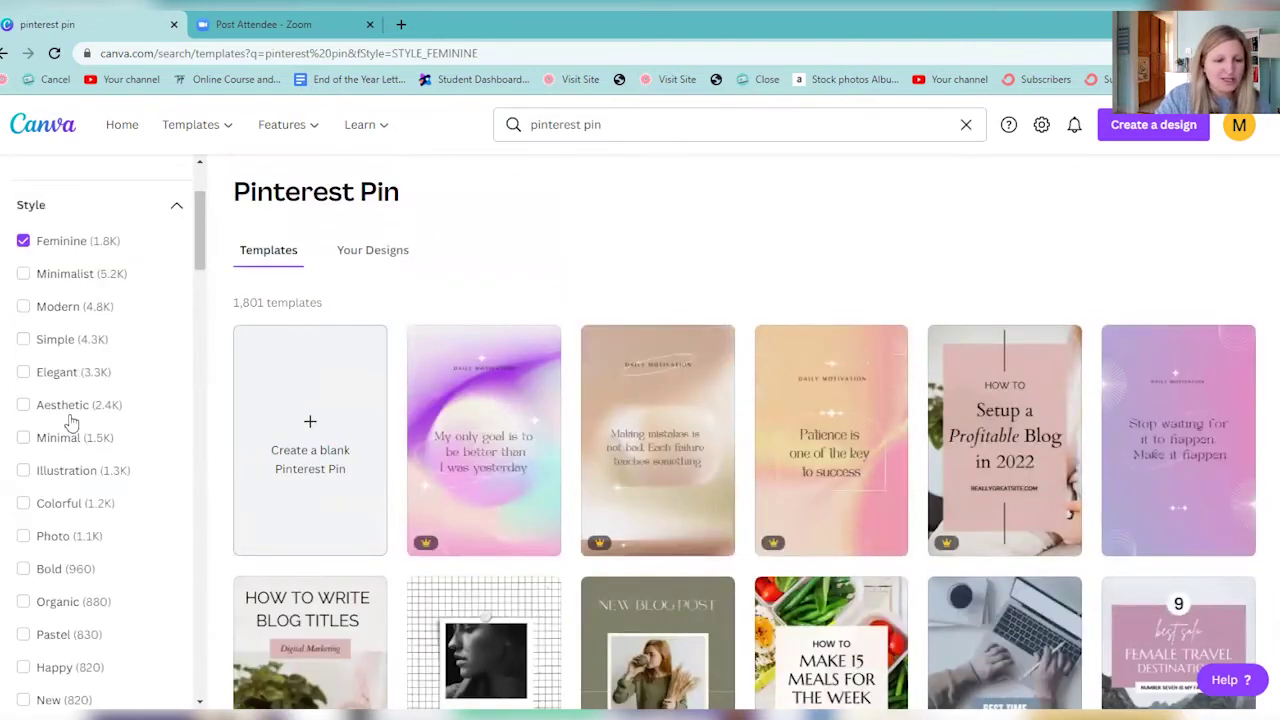
Step: Switch the template style filter from Feminine to Bold
{"action": "scroll", "coordinate": [68, 480], "scroll_direction": "down", "scroll_amount": 2}
{"action": "scroll", "coordinate": [40, 575], "scroll_direction": "down", "scroll_amount": 1}
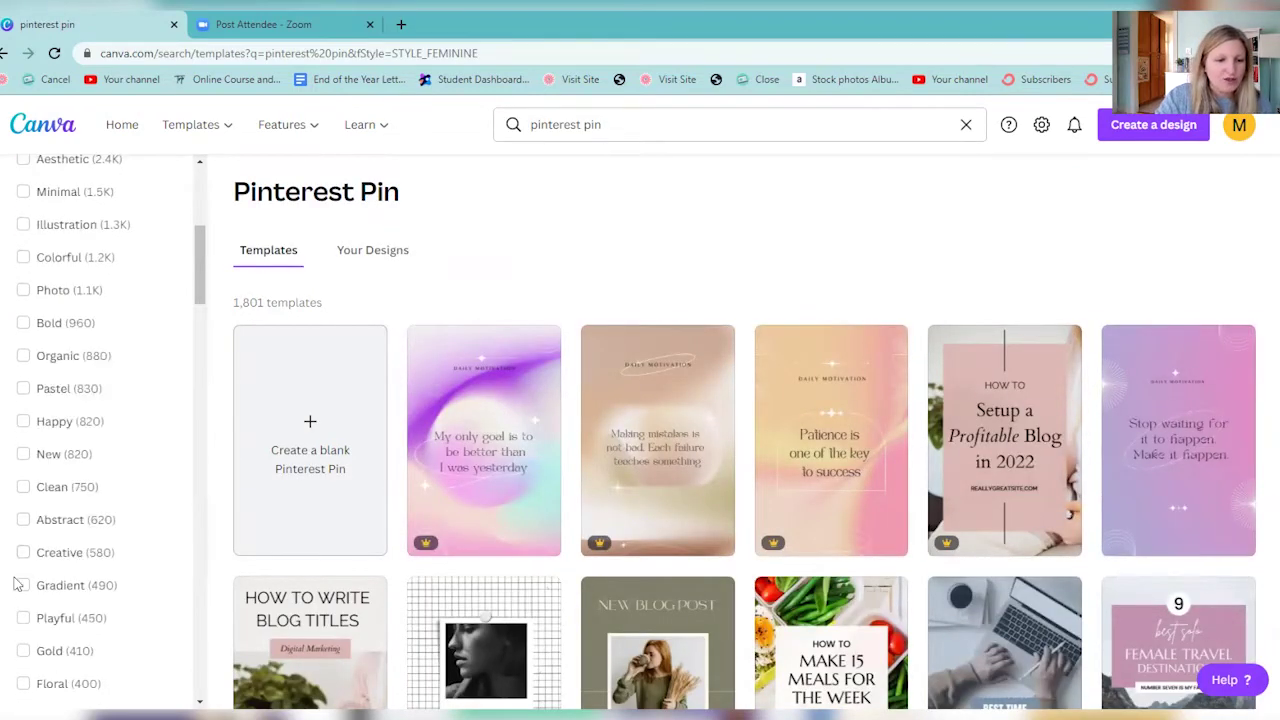
{"action": "left_click", "coordinate": [23, 323]}
{"action": "left_click", "coordinate": [23, 291]}
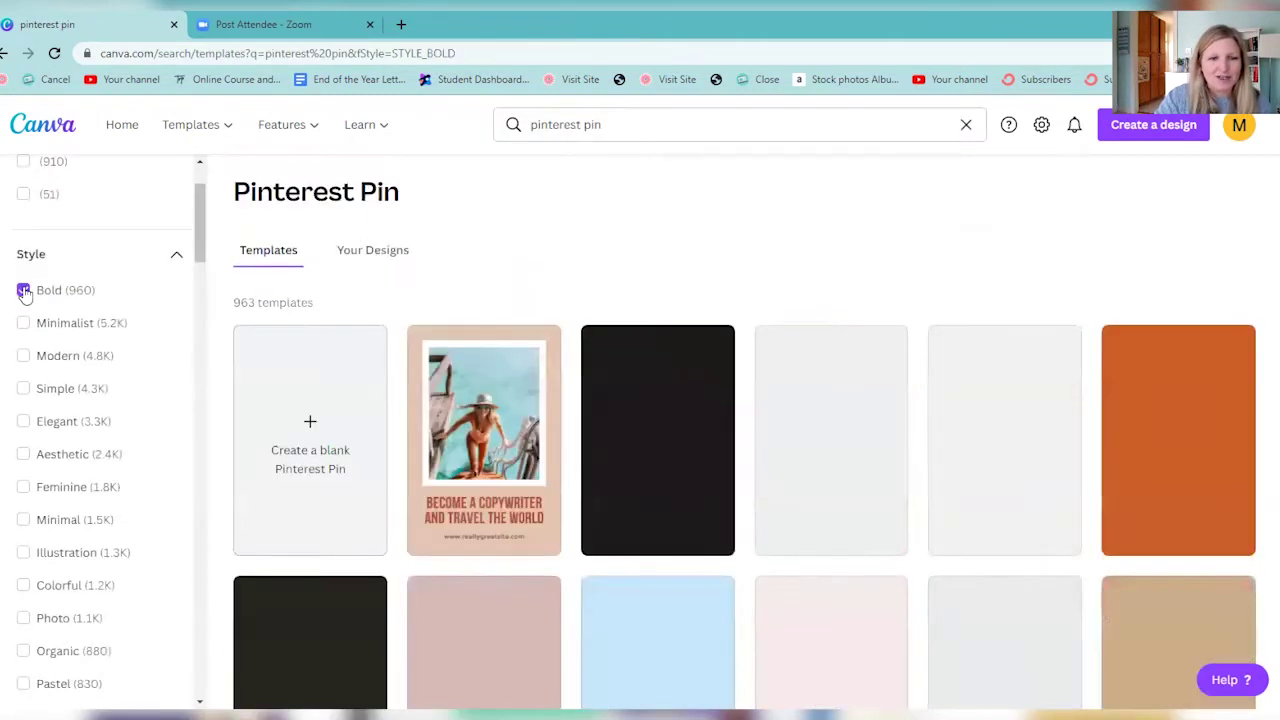
Step: Review the remaining style and theme filters, and narrow the Bold templates to the yellow color
{"action": "scroll", "coordinate": [248, 450], "scroll_direction": "down", "scroll_amount": 2}
{"action": "scroll", "coordinate": [97, 460], "scroll_direction": "down", "scroll_amount": 12}
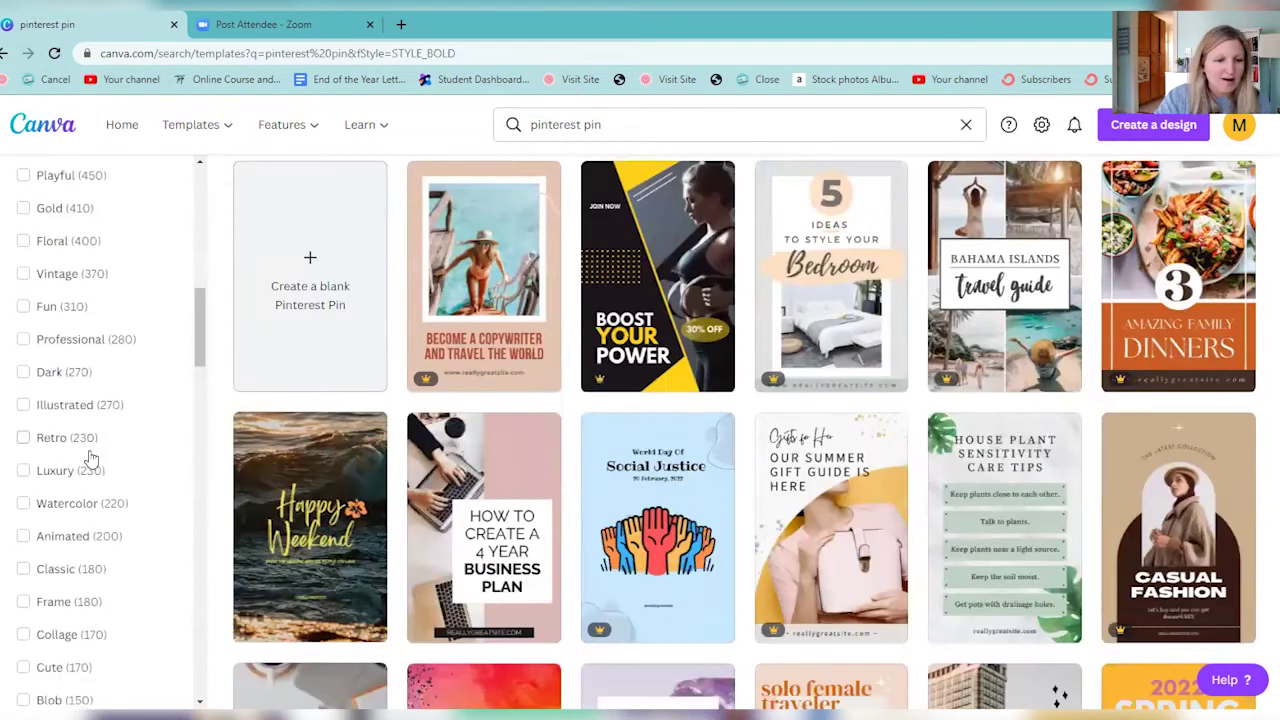
{"action": "scroll", "coordinate": [88, 462], "scroll_direction": "down", "scroll_amount": 10}
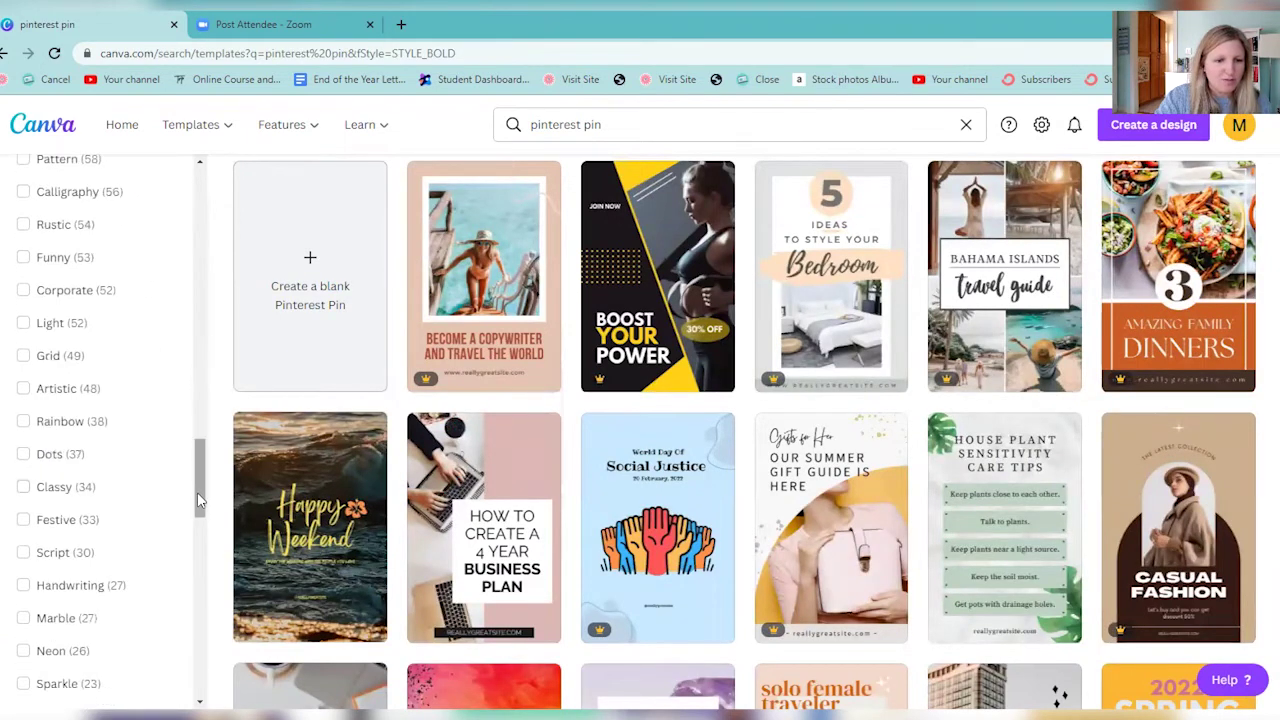
{"action": "scroll", "coordinate": [100, 500], "scroll_direction": "down", "scroll_amount": 5}
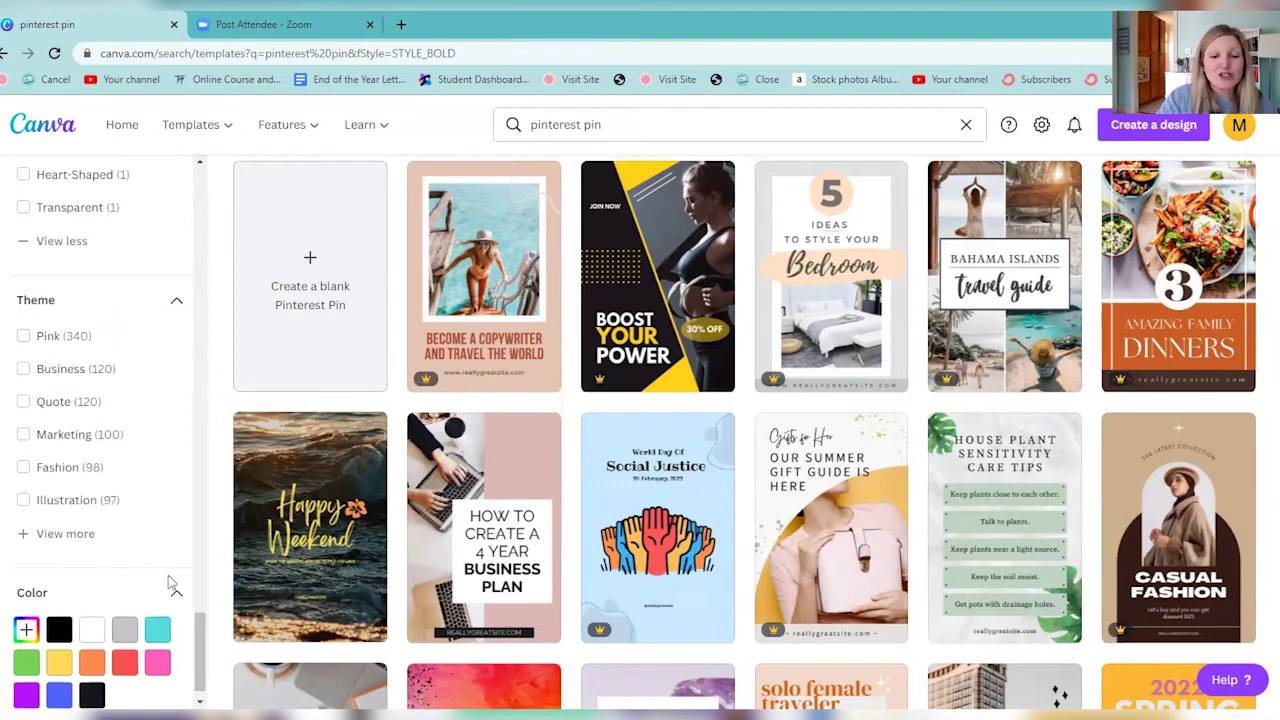
{"action": "scroll", "coordinate": [128, 600], "scroll_direction": "down", "scroll_amount": 1}
{"action": "left_click", "coordinate": [58, 640]}
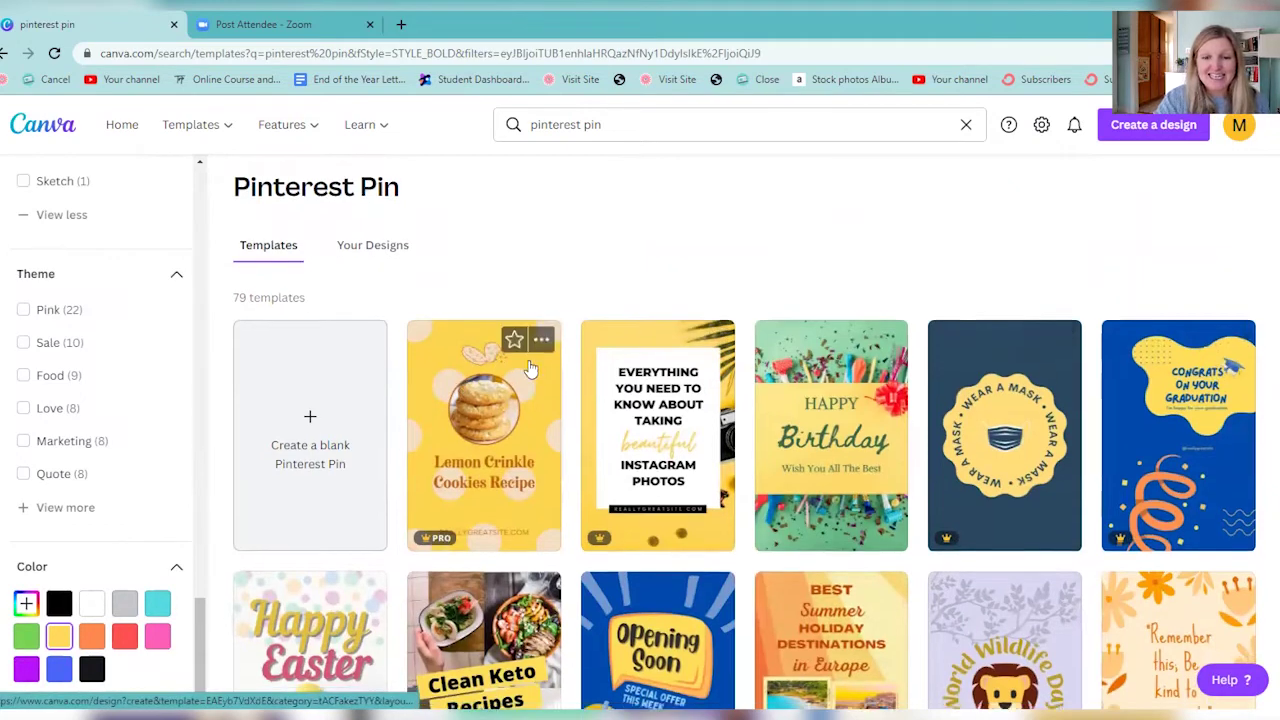
Step: Browse the yellow Bold templates and open the Lemon Crinkle Cookies Recipe pin for editing
{"action": "scroll", "coordinate": [830, 420], "scroll_direction": "down", "scroll_amount": 1}
{"action": "scroll", "coordinate": [845, 440], "scroll_direction": "down", "scroll_amount": 3}
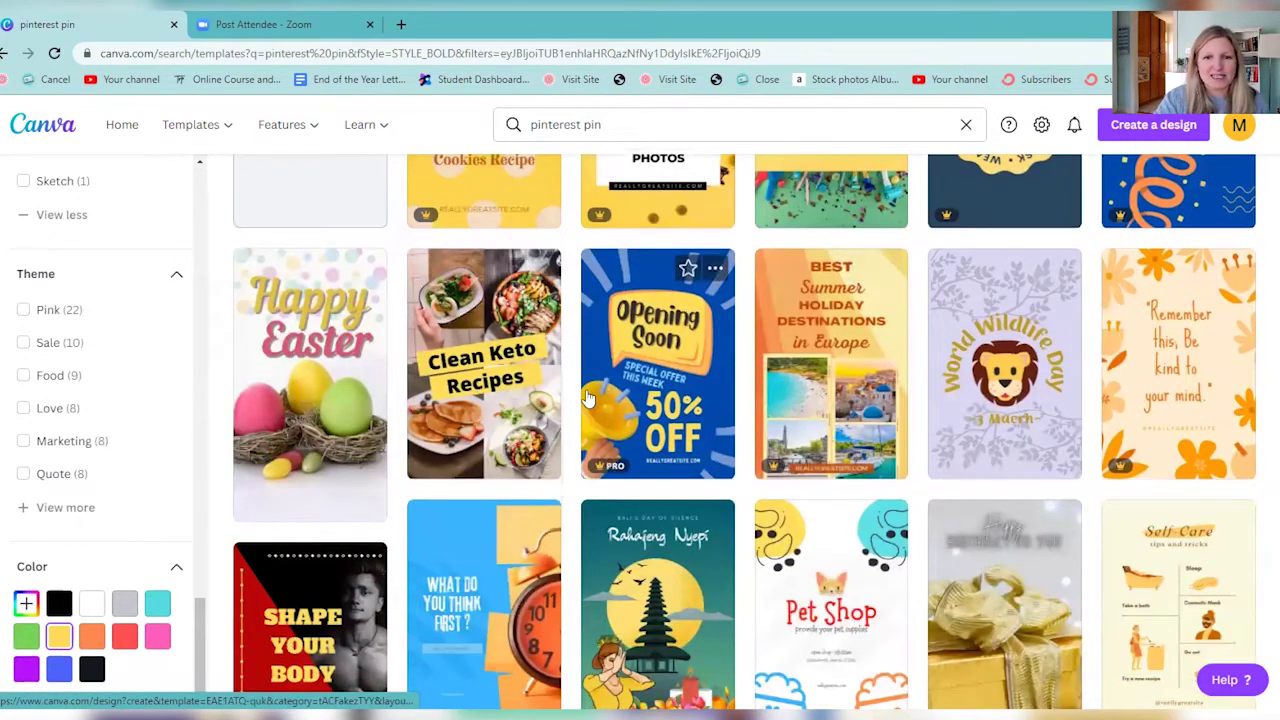
{"action": "scroll", "coordinate": [476, 433], "scroll_direction": "down", "scroll_amount": 4}
{"action": "scroll", "coordinate": [506, 437], "scroll_direction": "up", "scroll_amount": 6}
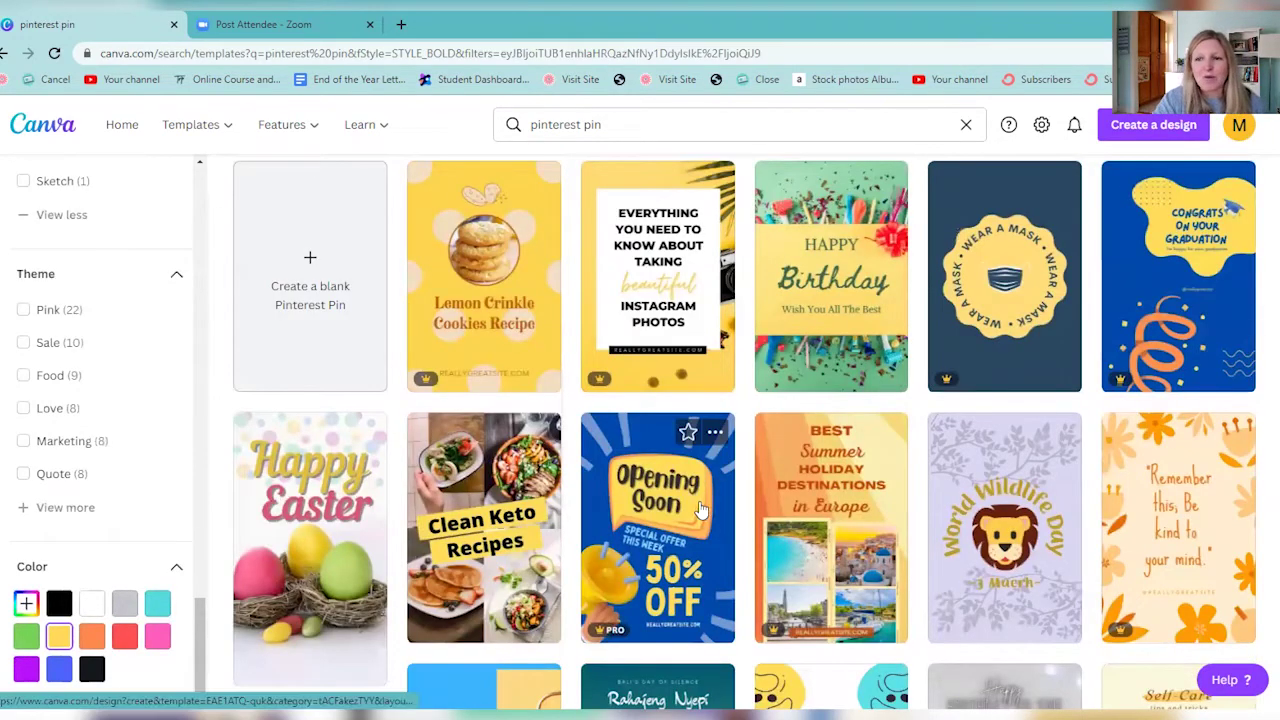
{"action": "left_click", "coordinate": [509, 230]}
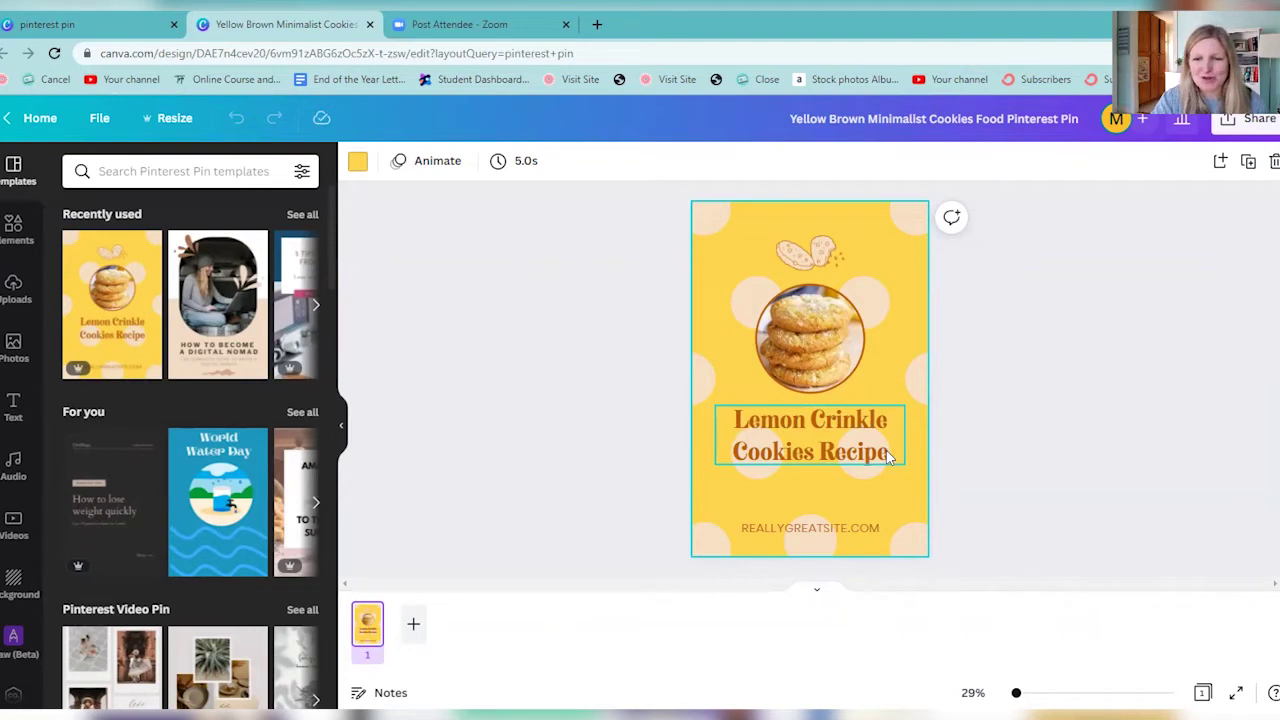
Step: Examine the pin's separate editable elements: the heading, the round cookie photo, the cookie illustration and the yellow background
{"action": "left_click", "coordinate": [817, 441]}
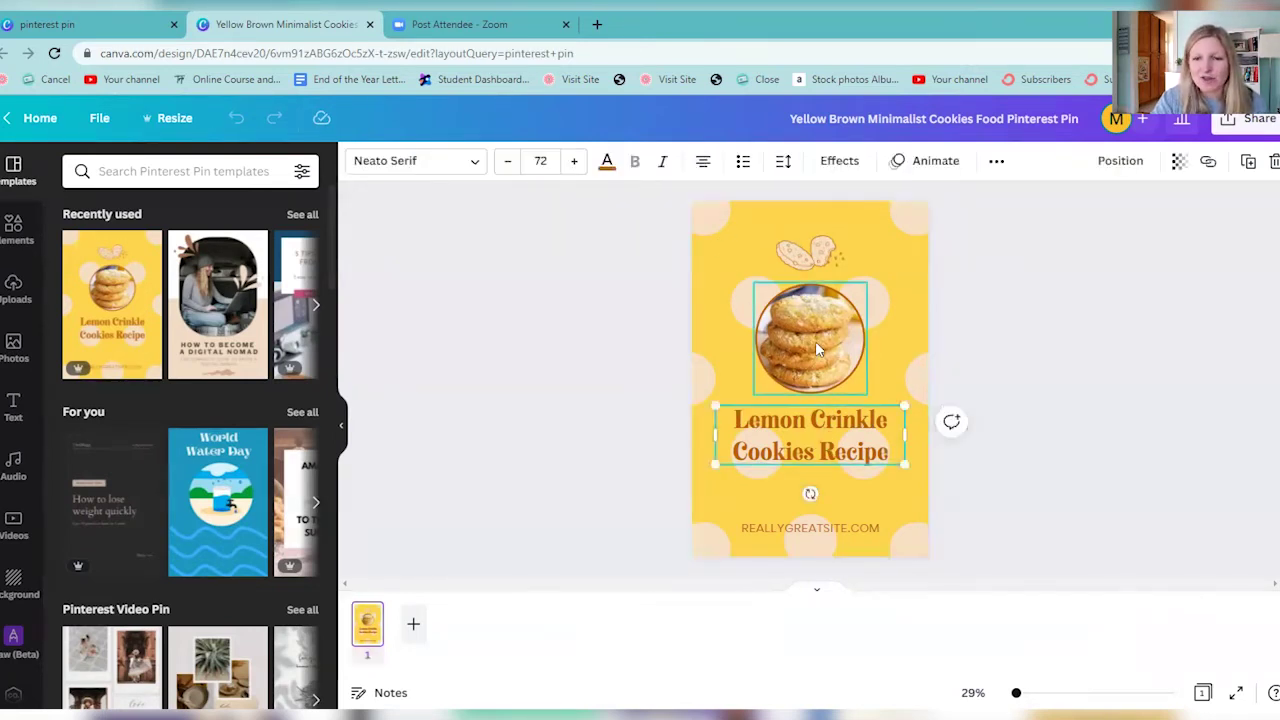
{"action": "left_click", "coordinate": [812, 340]}
{"action": "left_click", "coordinate": [804, 253]}
{"action": "left_click", "coordinate": [714, 249]}
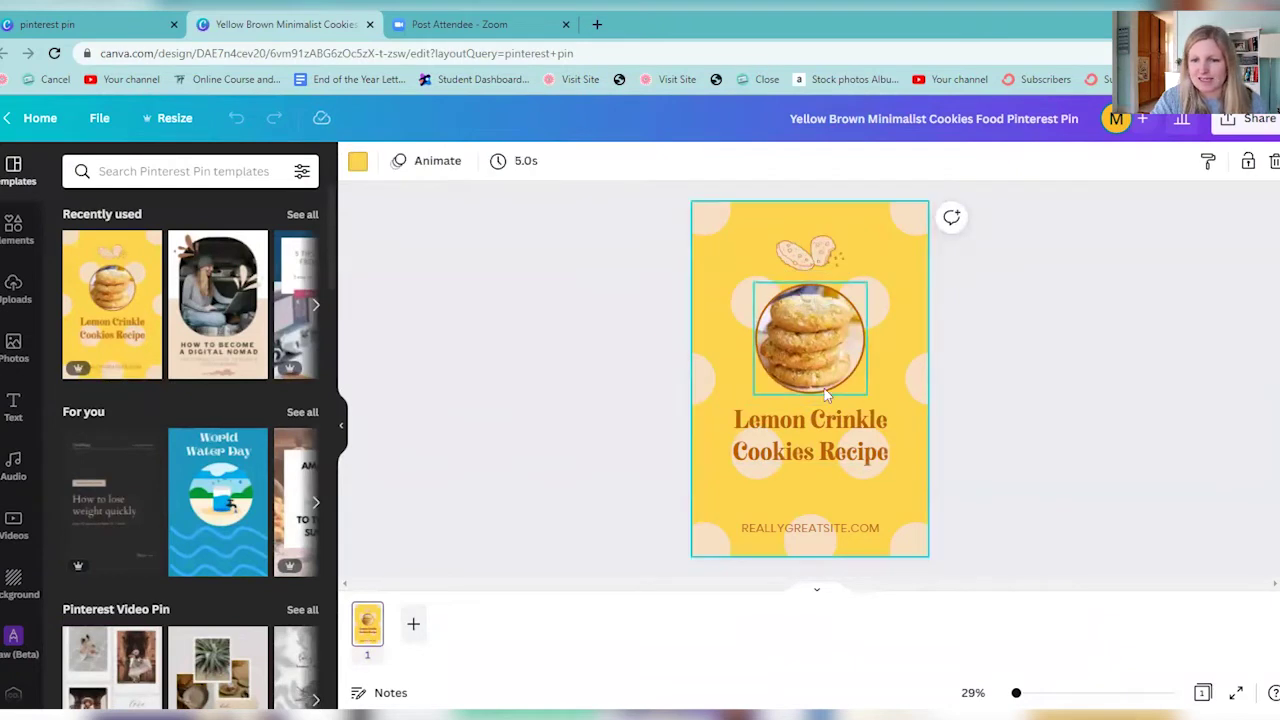
{"action": "left_click", "coordinate": [815, 443]}
{"action": "double_click", "coordinate": [742, 423]}
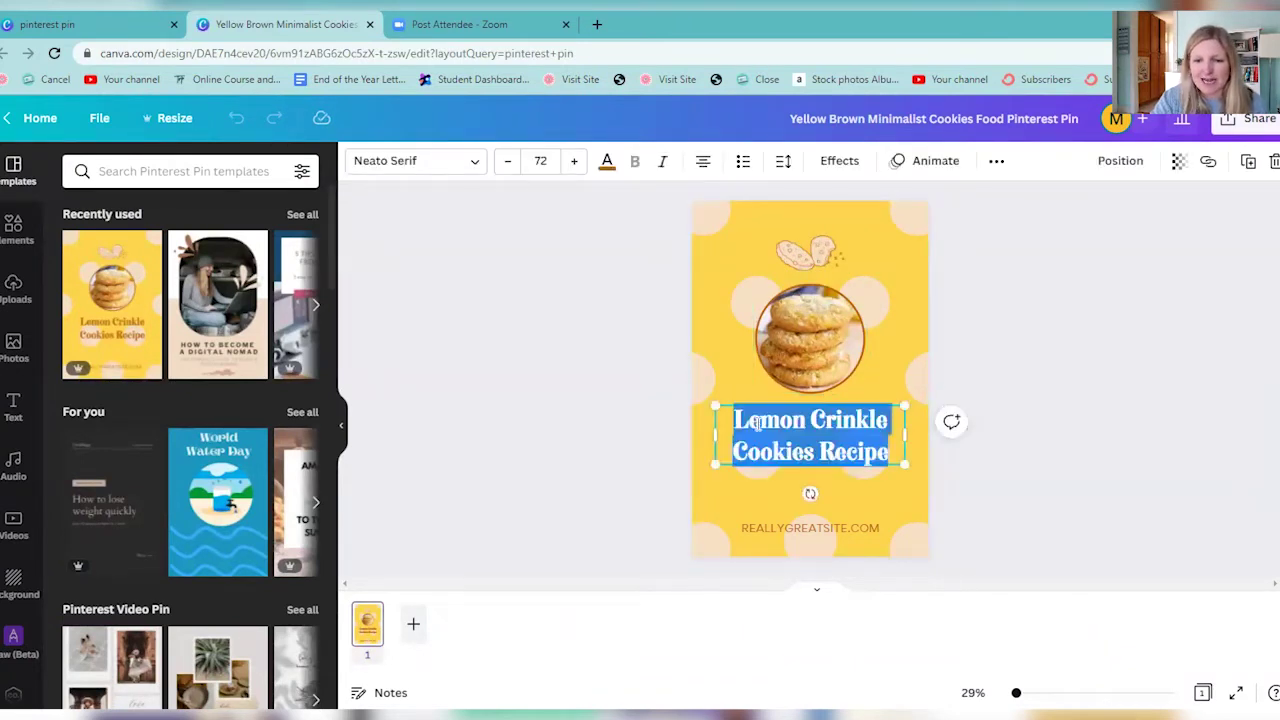
{"action": "left_click", "coordinate": [822, 312]}
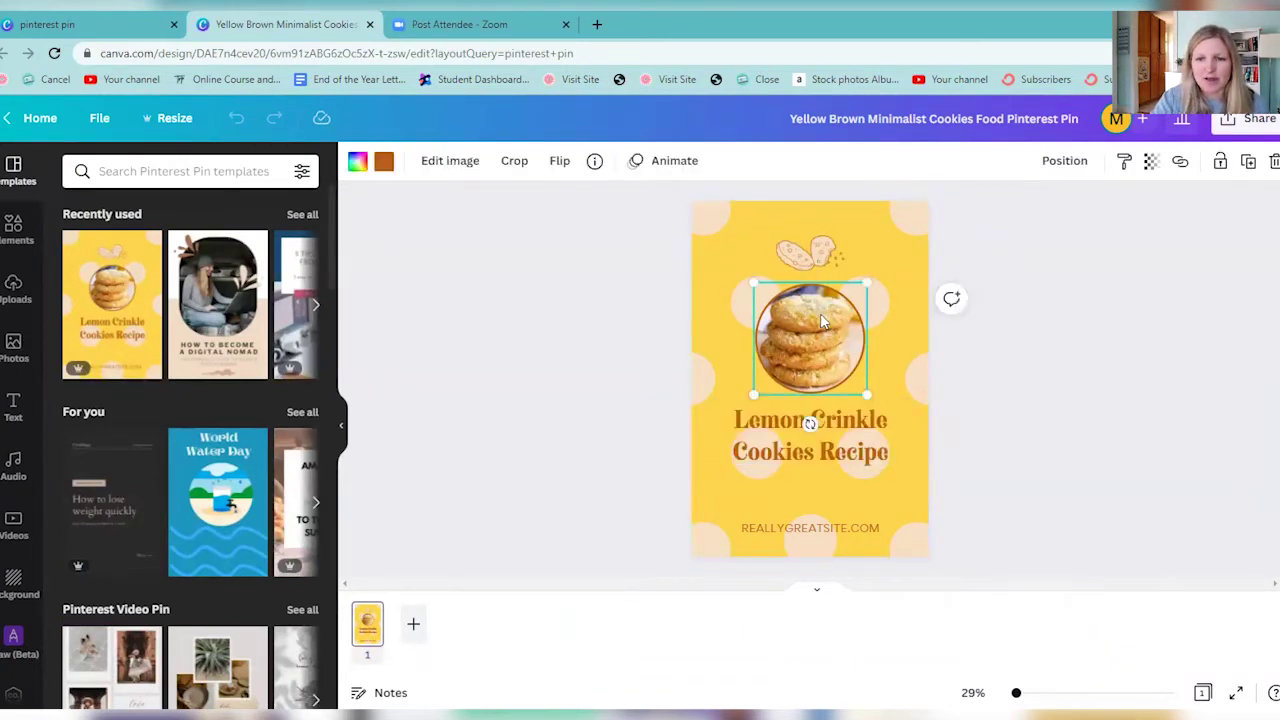
{"action": "left_click", "coordinate": [810, 252]}
{"action": "left_click", "coordinate": [727, 252]}
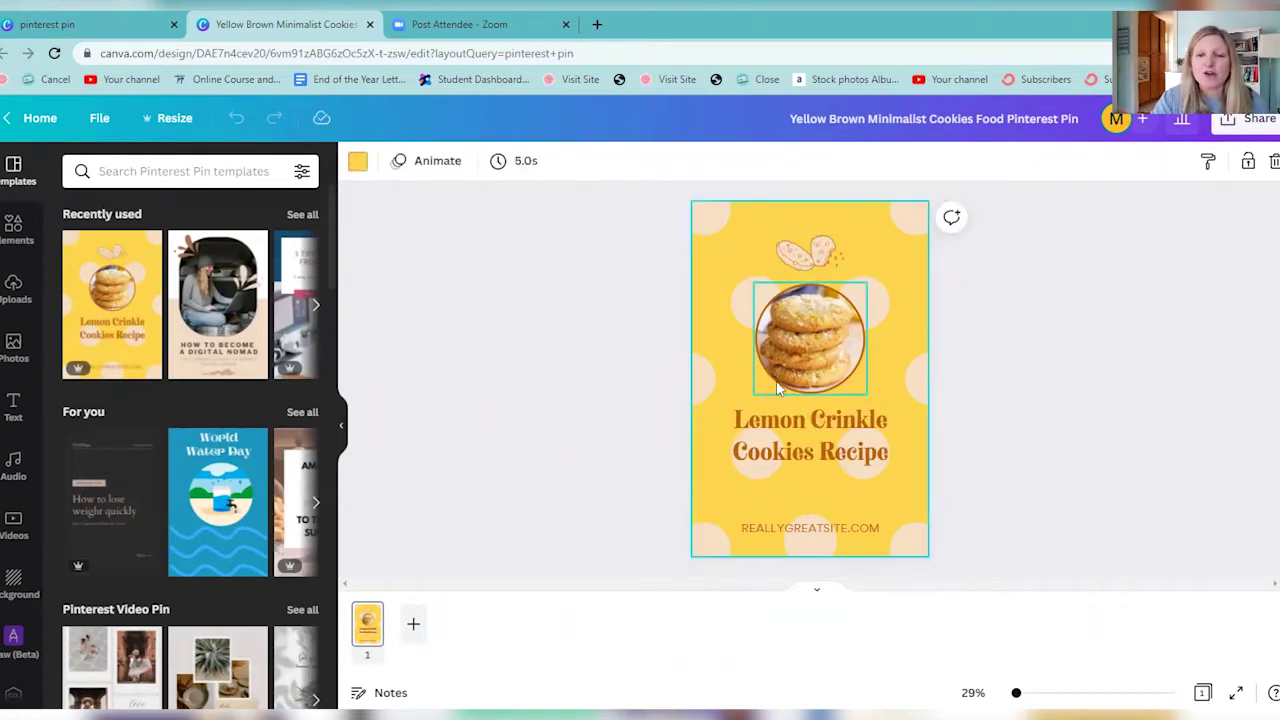
{"action": "left_click", "coordinate": [802, 361]}
{"action": "left_click", "coordinate": [802, 246]}
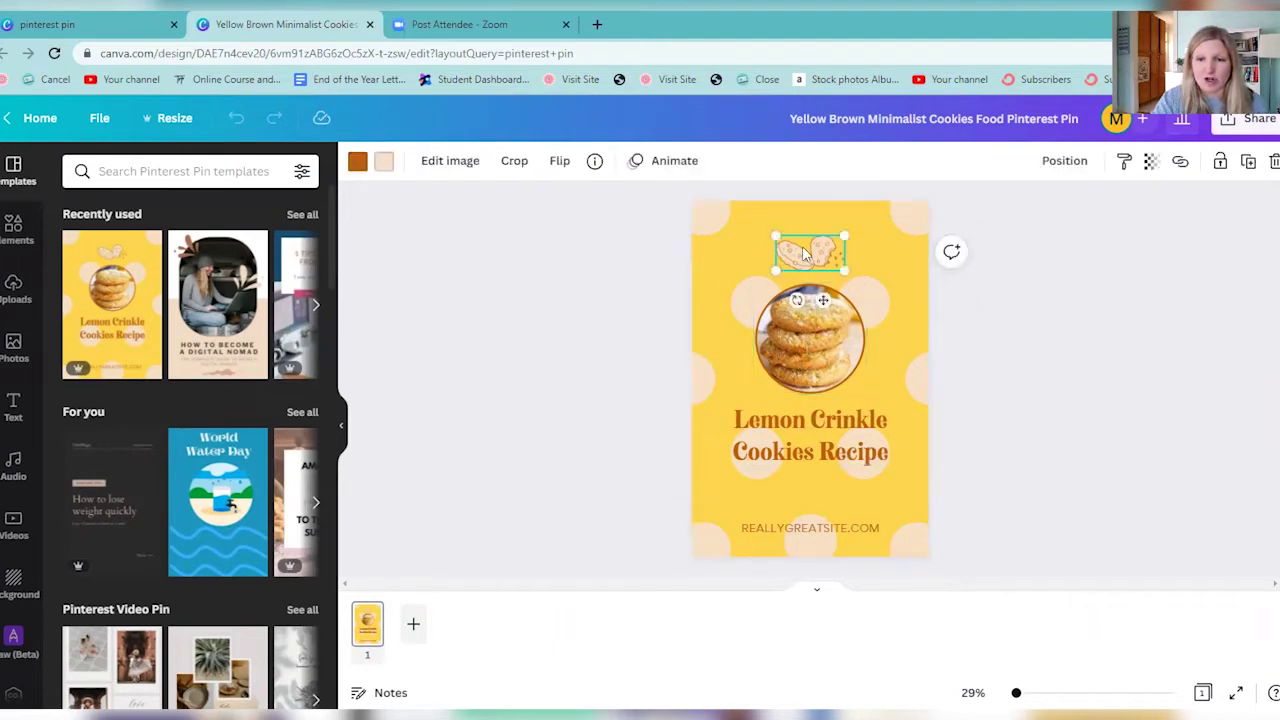
Step: Replace the pin's heading with "How to make chocolate chip cookies in 10 minutes"
{"action": "left_click", "coordinate": [790, 441]}
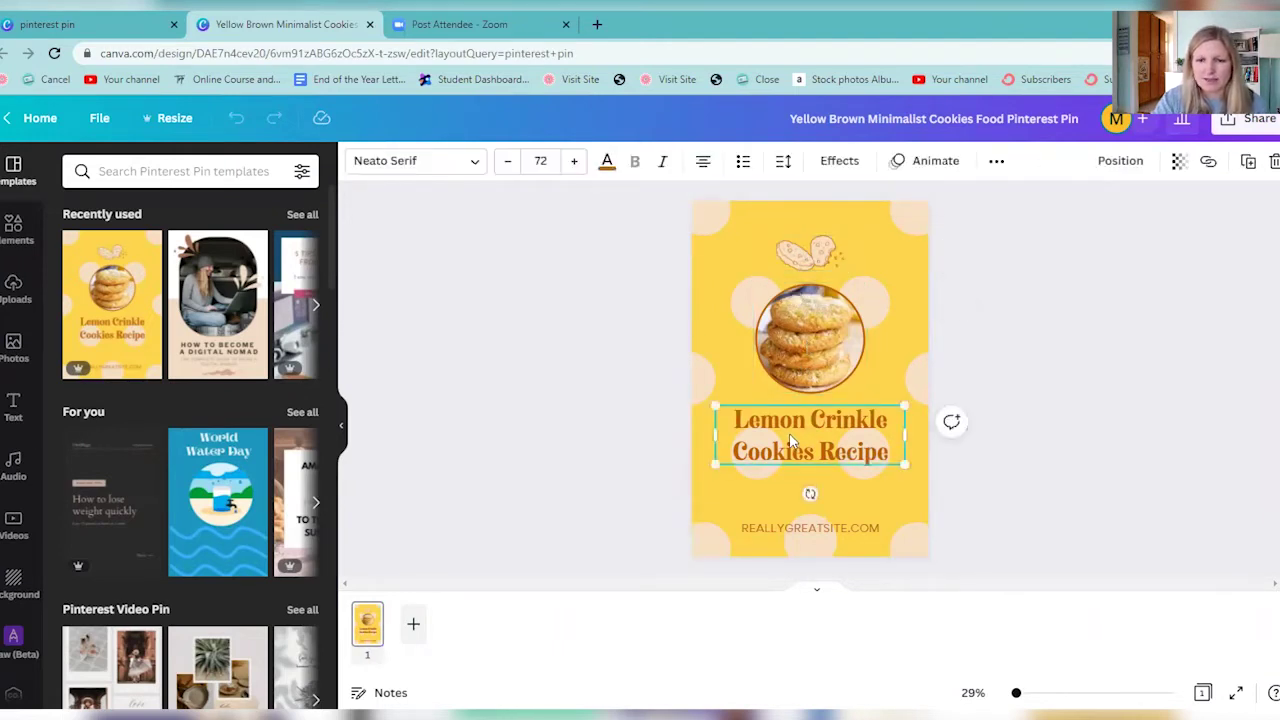
{"action": "double_click", "coordinate": [738, 420]}
{"action": "type", "text": "How to"}
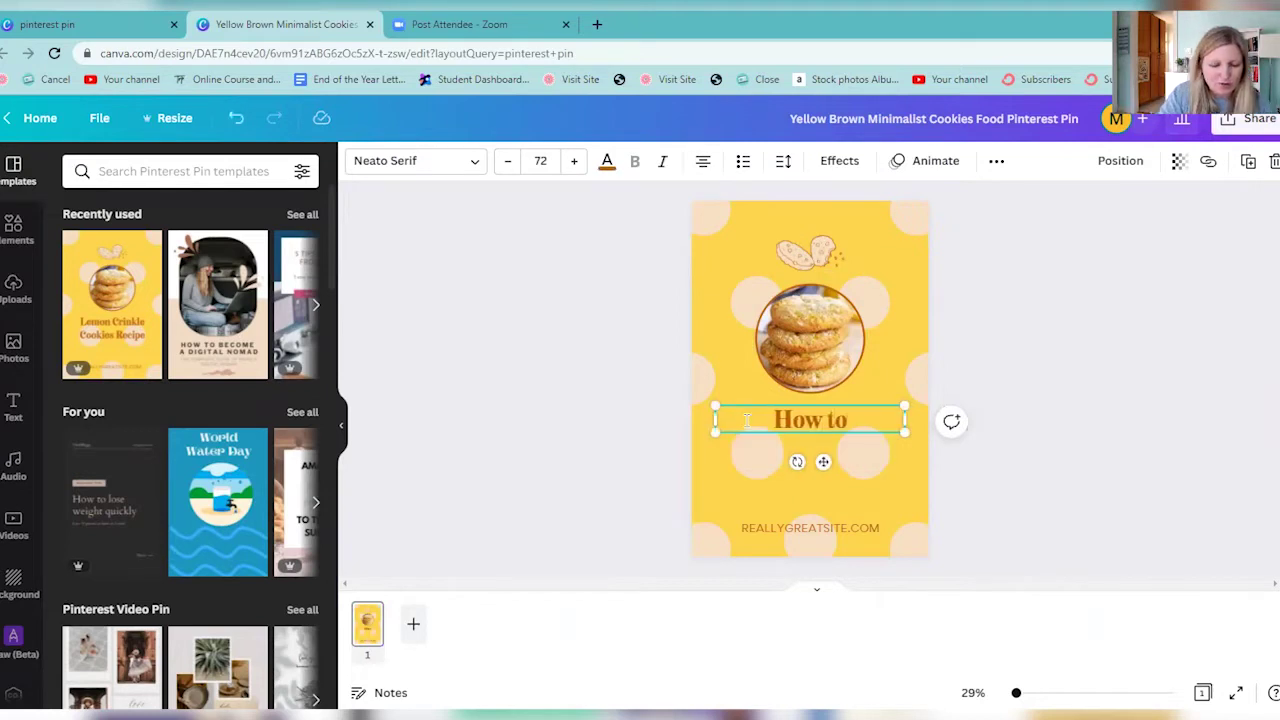
{"action": "type", "text": " make choco"}
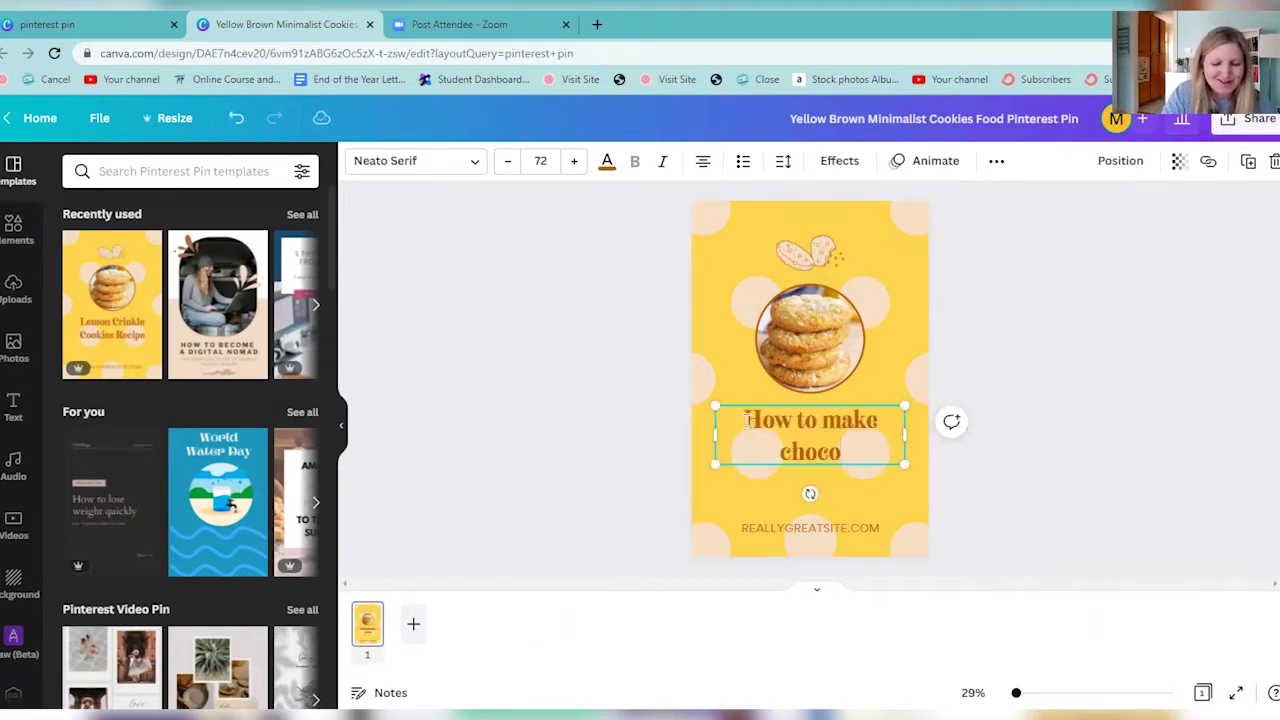
{"action": "type", "text": "late chip c"}
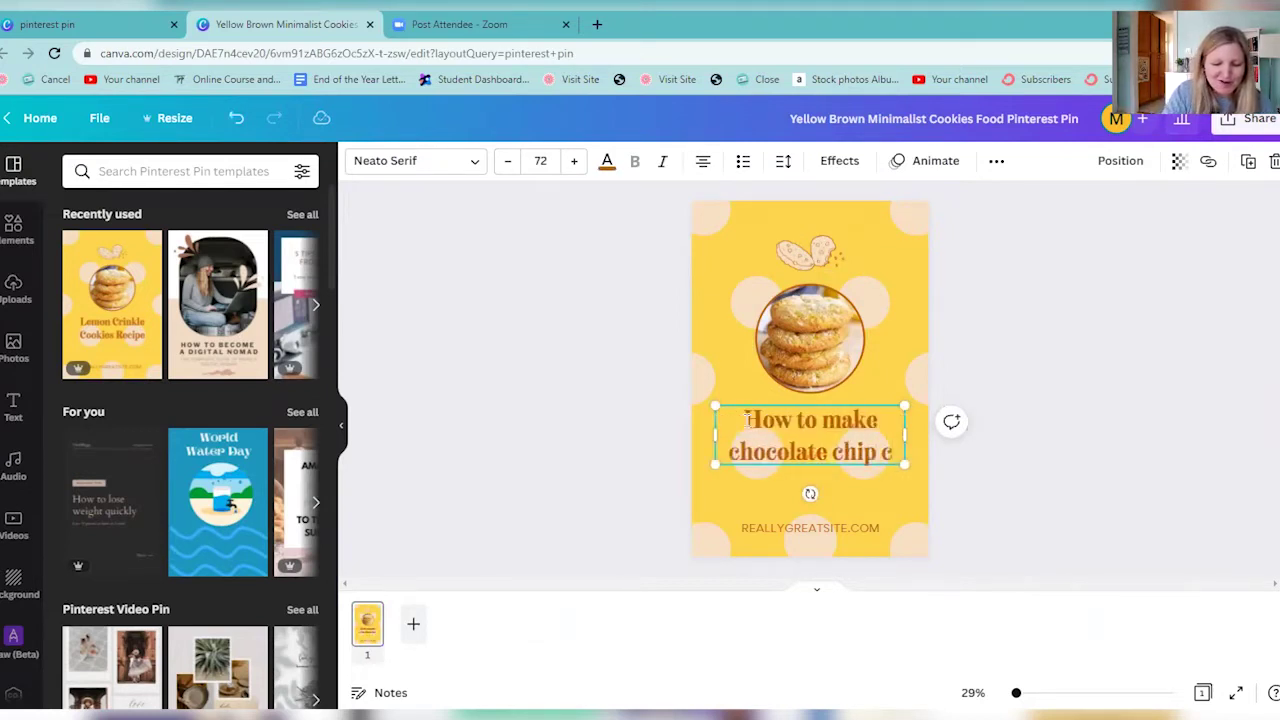
{"action": "type", "text": "ookies in 10"}
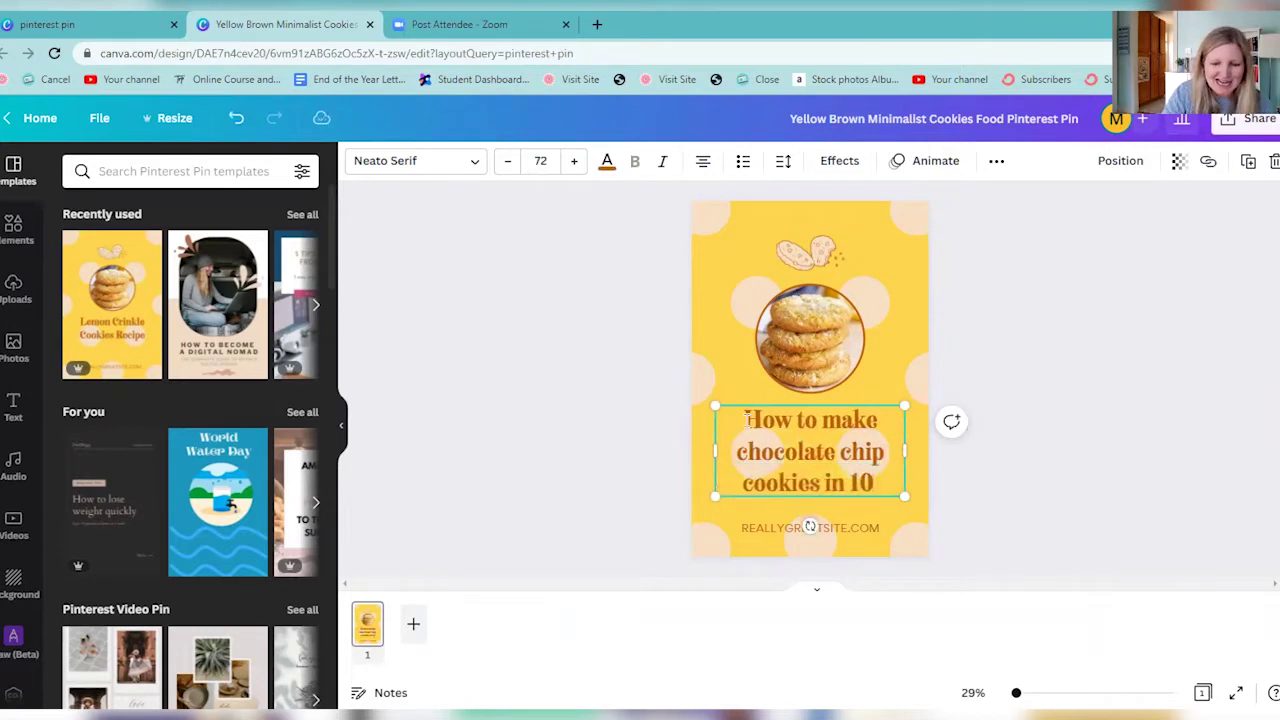
{"action": "type", "text": " minutes"}
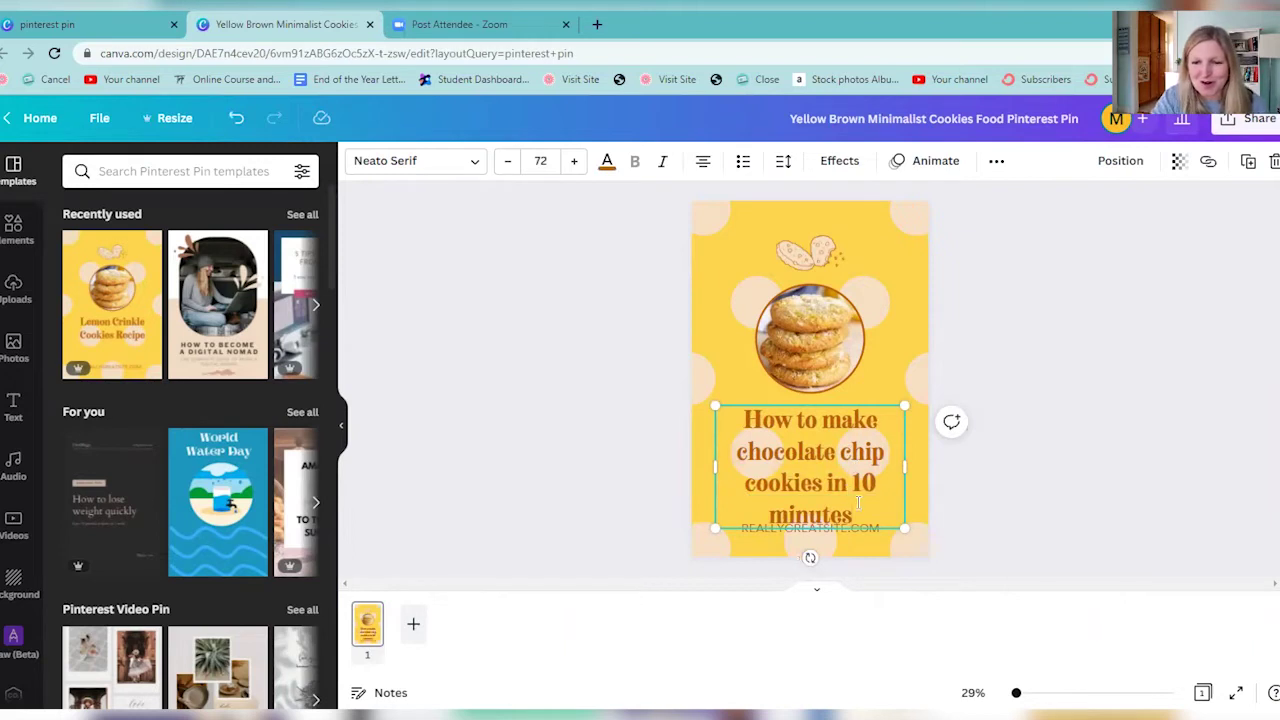
Step: Search the fonts for "kin" and set the whole heading in Kind Heart Sans Regular
{"action": "left_click_drag", "start_coordinate": [748, 419], "coordinate": [878, 510]}
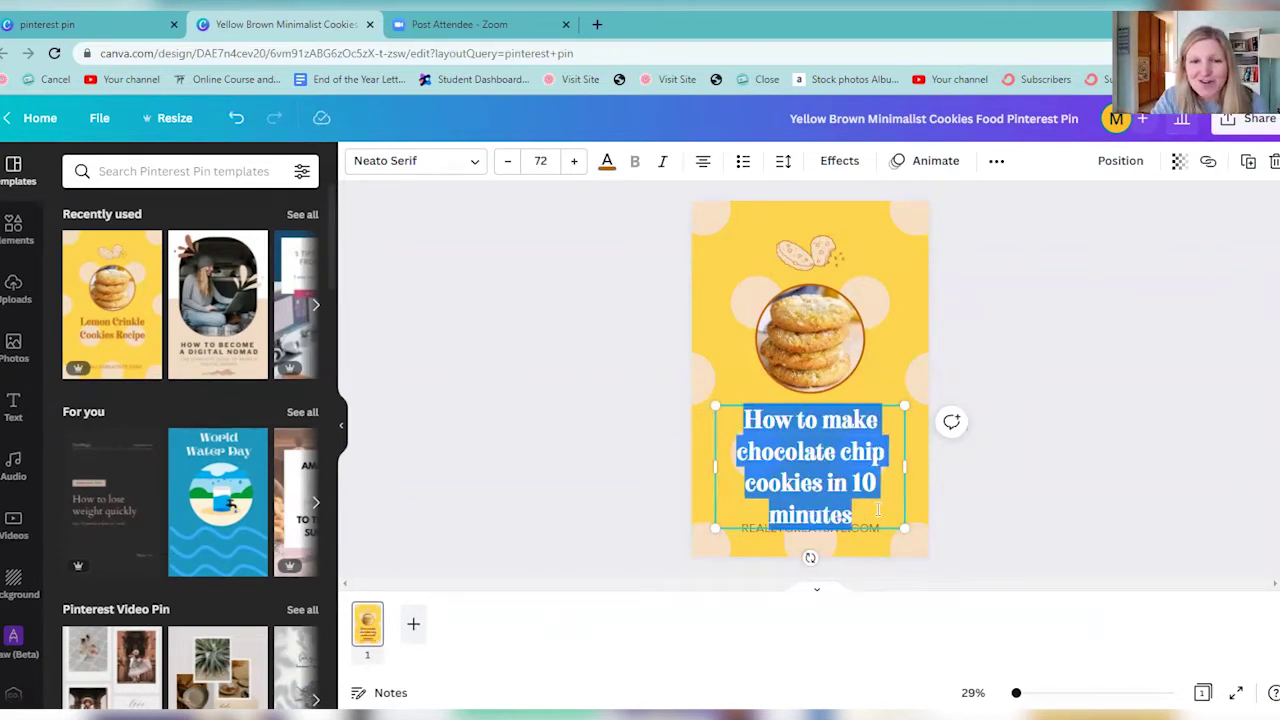
{"action": "left_click", "coordinate": [478, 166]}
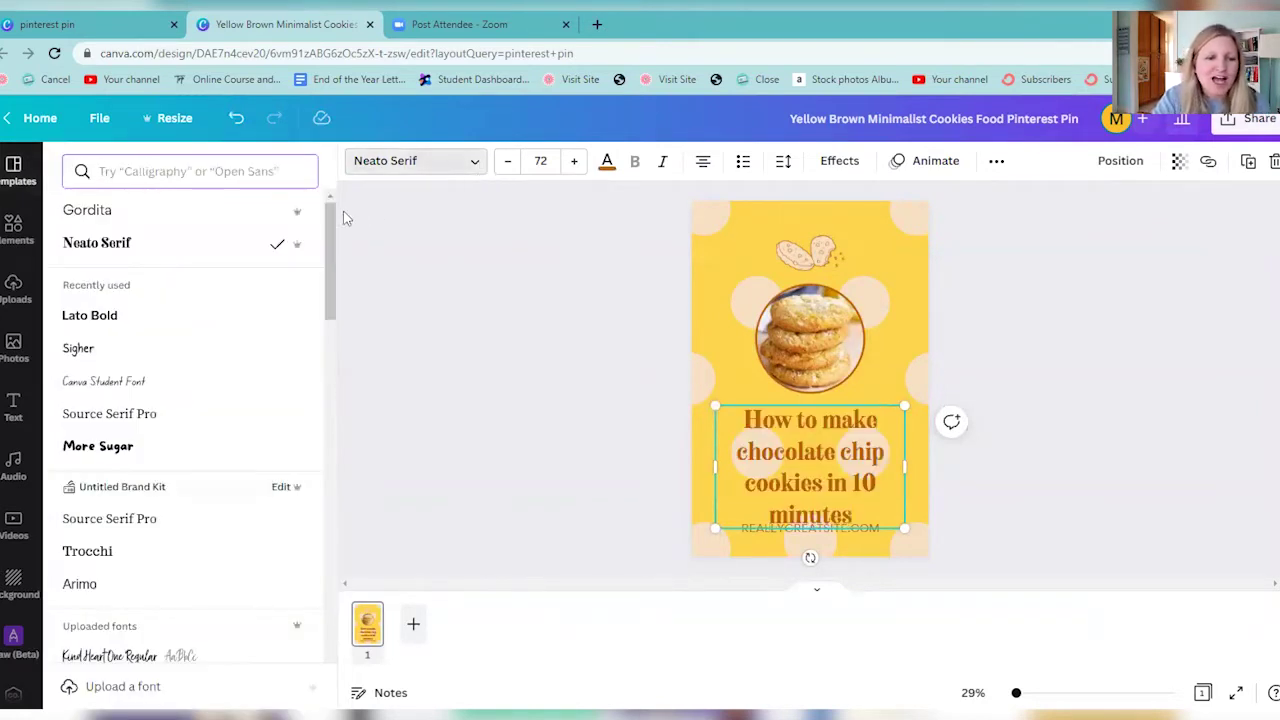
{"action": "type", "text": "kin"}
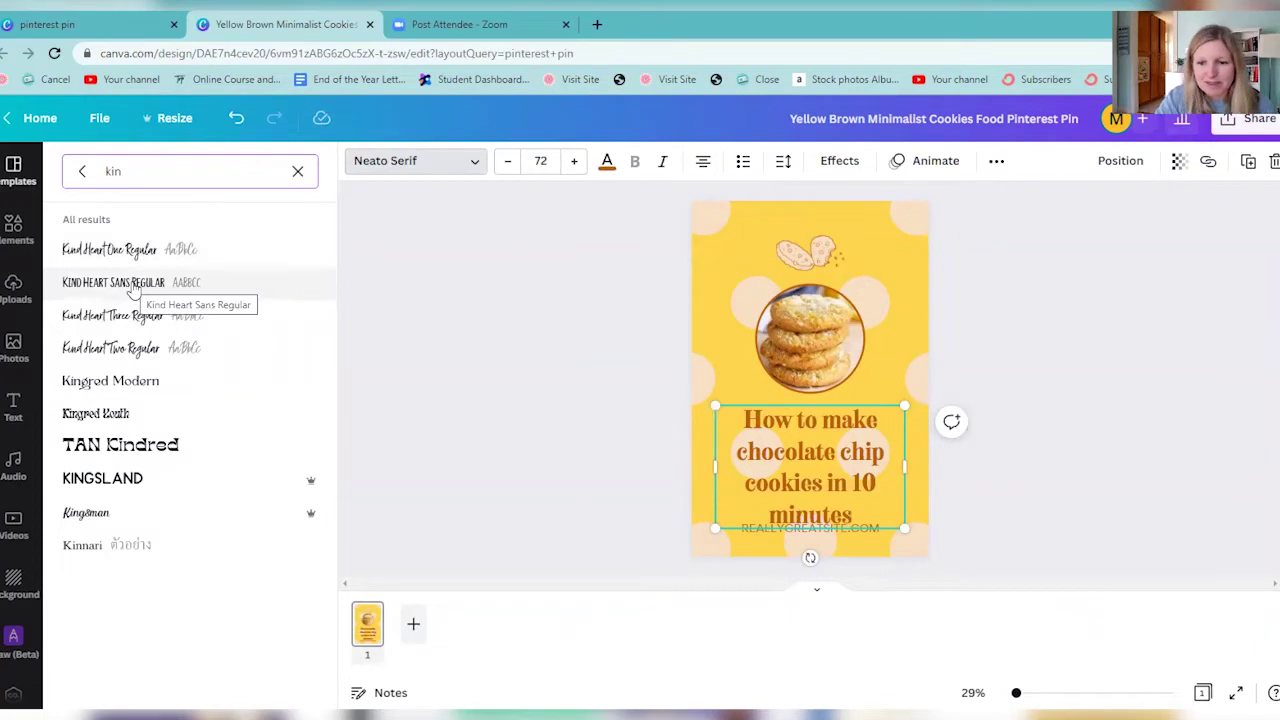
{"action": "left_click", "coordinate": [134, 289]}
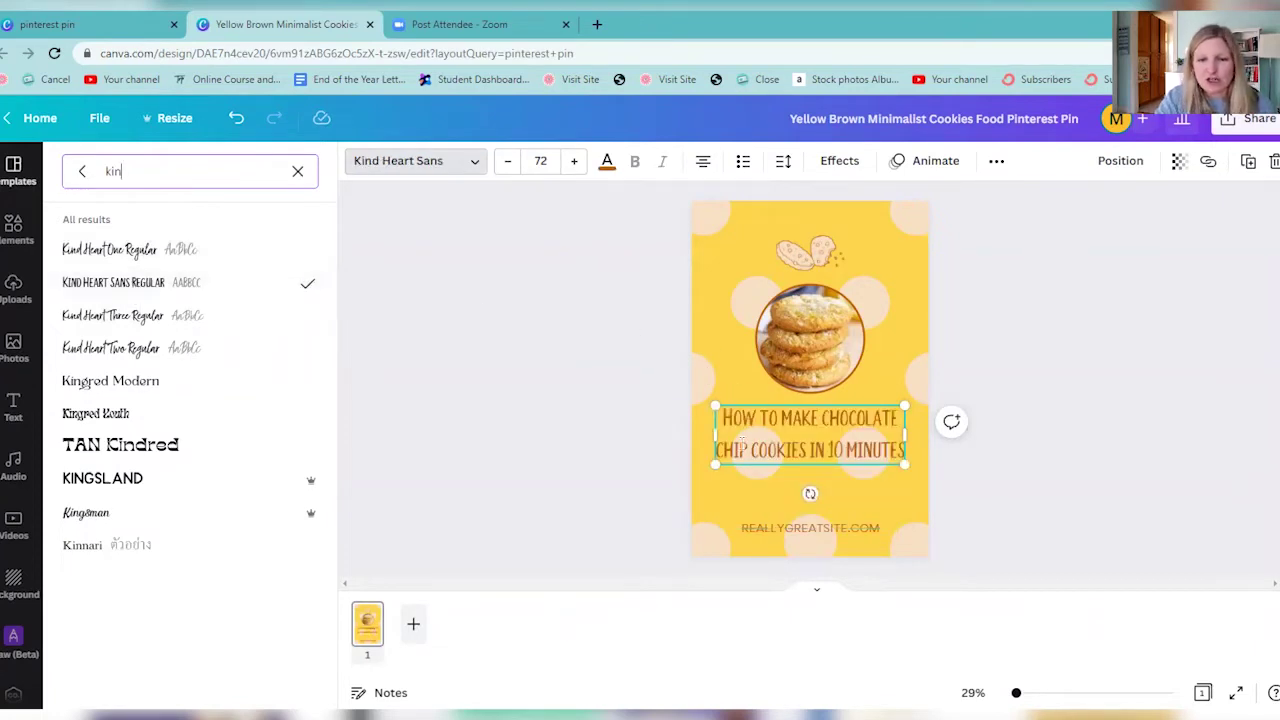
Step: Clear the font search and examine the available font style categories, from Handwriting and Corporate through to Retro and Calligraphy
{"action": "key", "text": "BackSpace"}
{"action": "key", "text": "BackSpace"}
{"action": "key", "text": "BackSpace"}
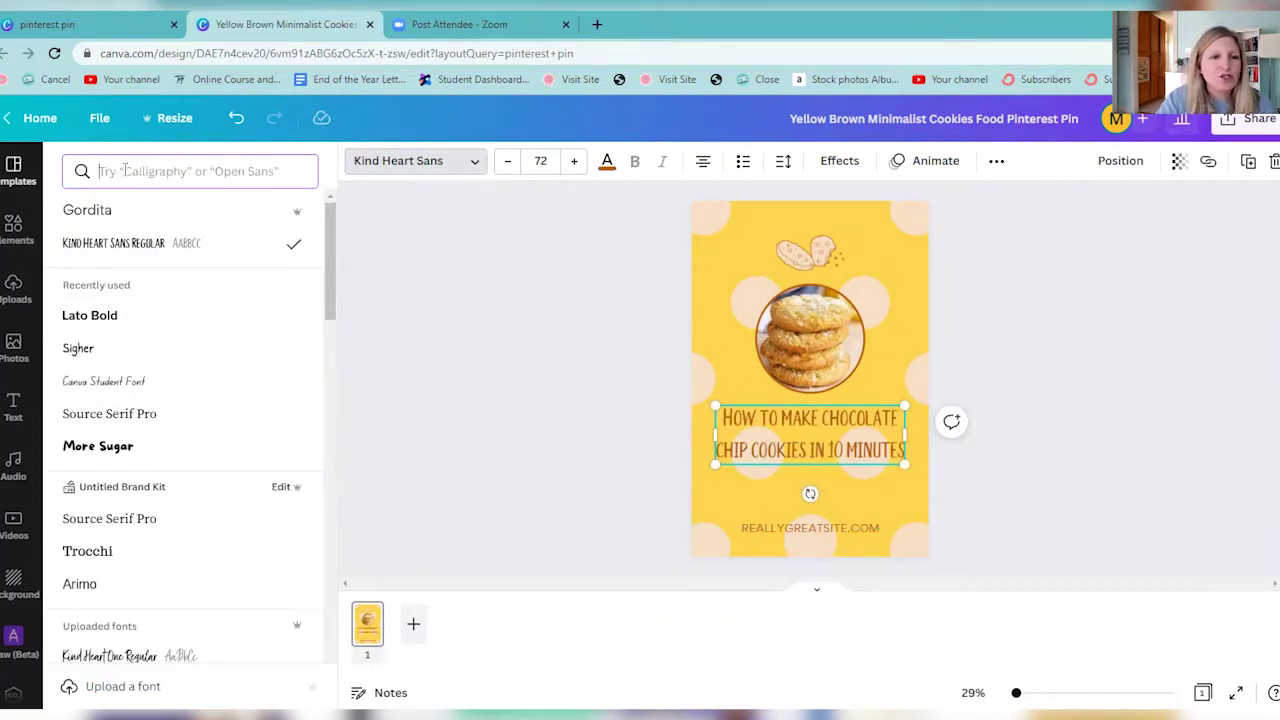
{"action": "left_click", "coordinate": [125, 170]}
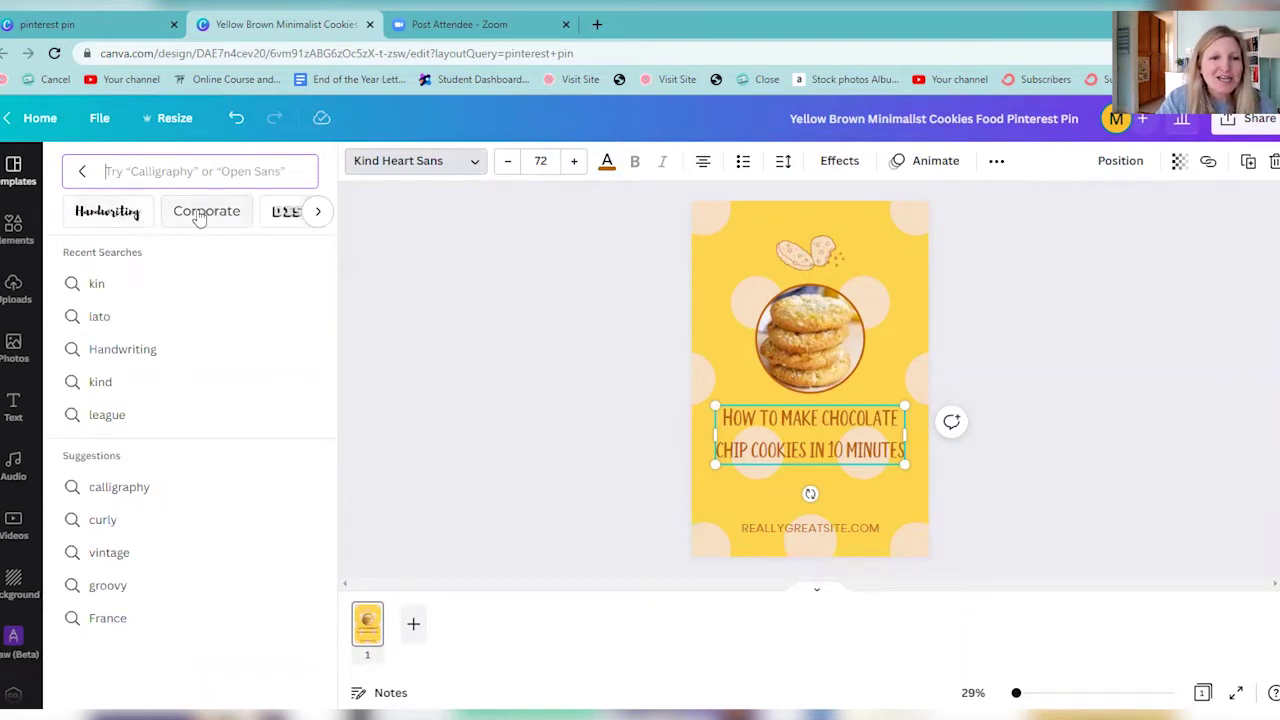
{"action": "left_click", "coordinate": [318, 214]}
{"action": "left_click", "coordinate": [318, 214]}
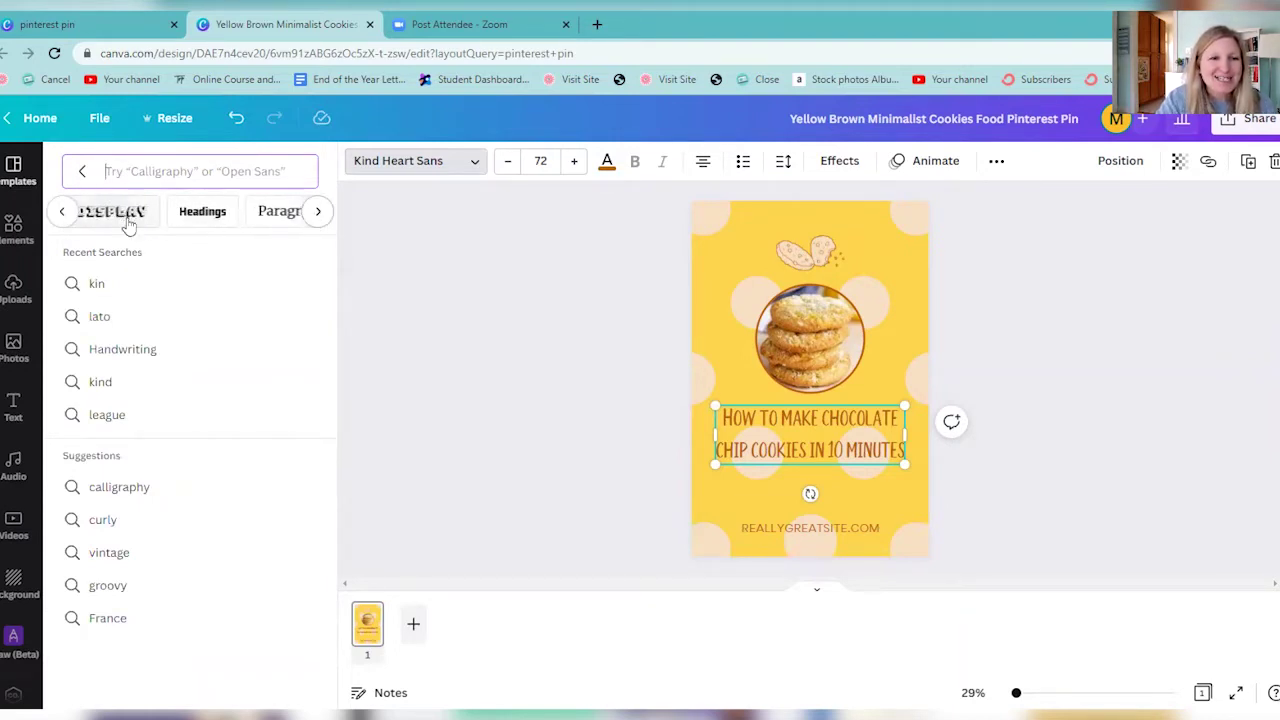
{"action": "left_click", "coordinate": [318, 214]}
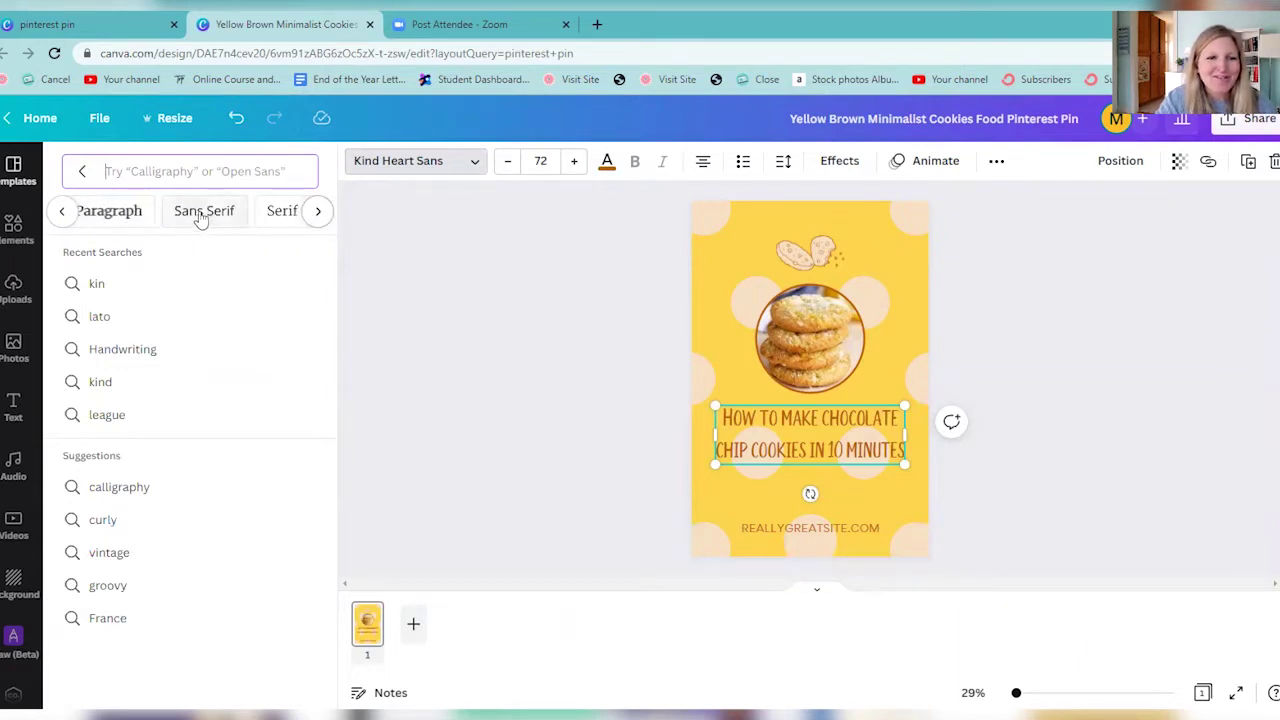
{"action": "left_click", "coordinate": [318, 214]}
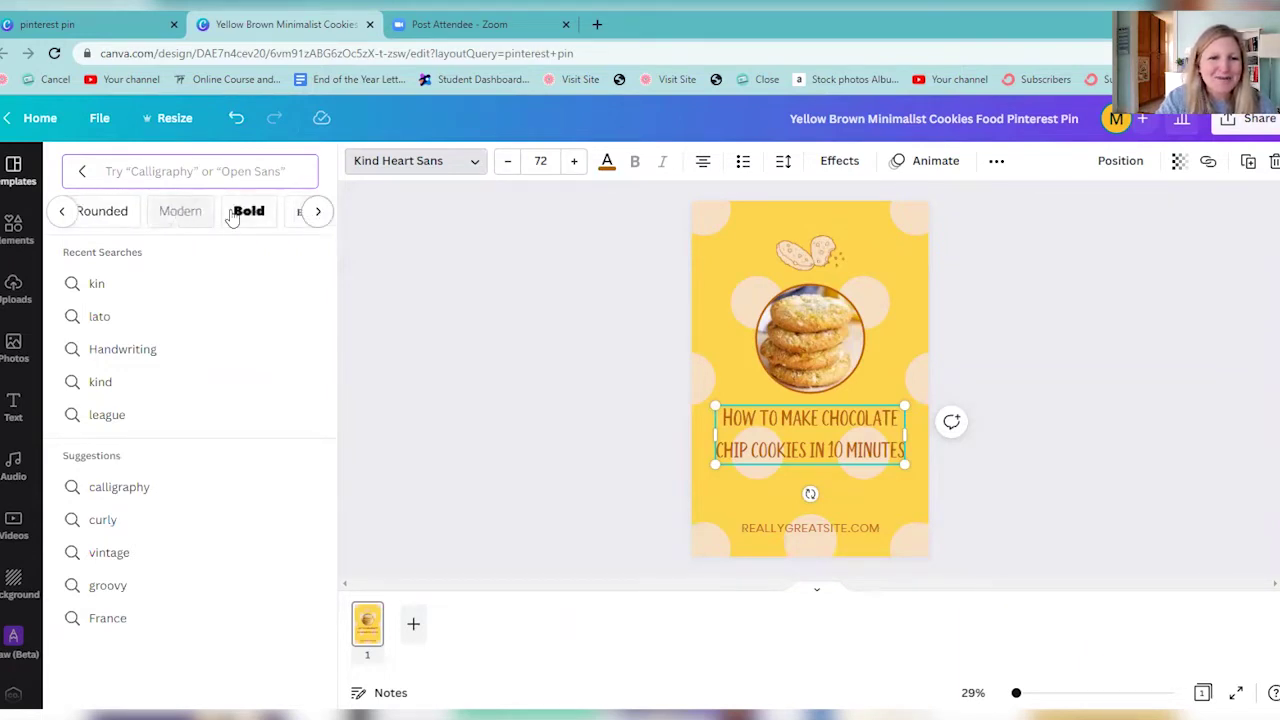
{"action": "left_click", "coordinate": [310, 219]}
{"action": "left_click", "coordinate": [303, 219]}
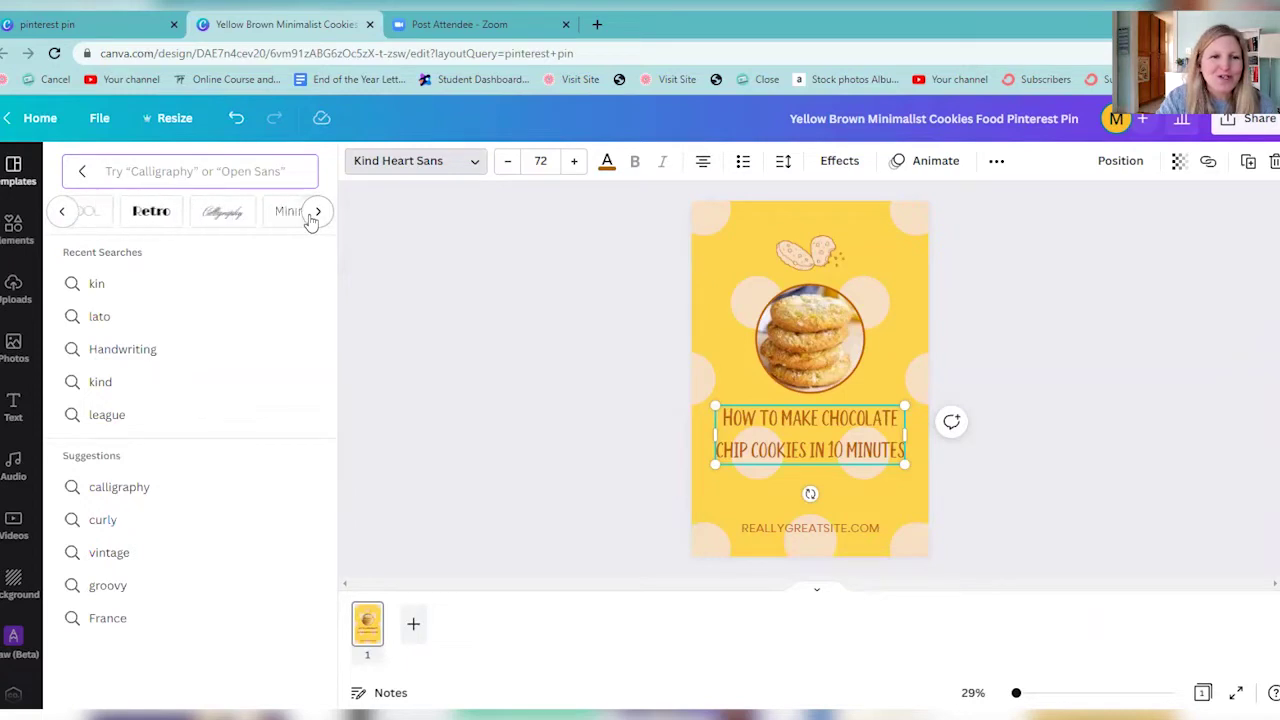
Step: Browse the uploaded and popular fonts and set the heading in Archivo Black
{"action": "left_click", "coordinate": [82, 171]}
{"action": "scroll", "coordinate": [196, 281], "scroll_direction": "down", "scroll_amount": 5}
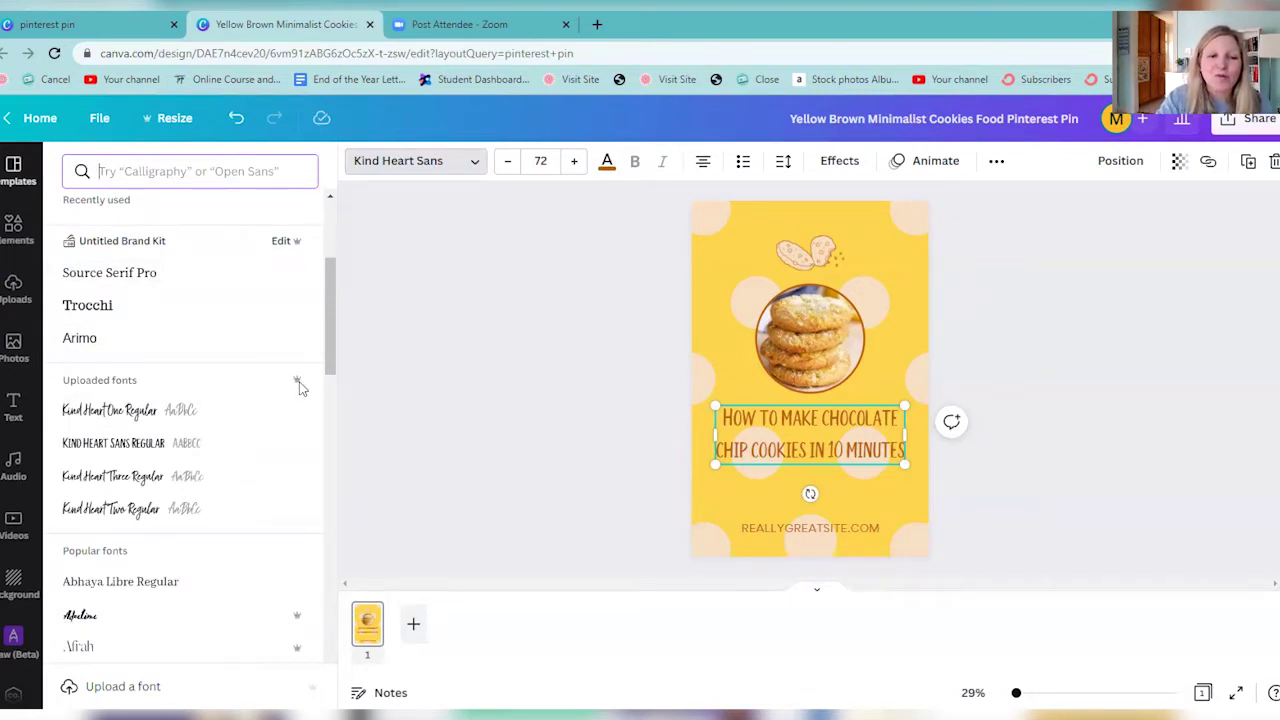
{"action": "scroll", "coordinate": [157, 460], "scroll_direction": "down", "scroll_amount": 2}
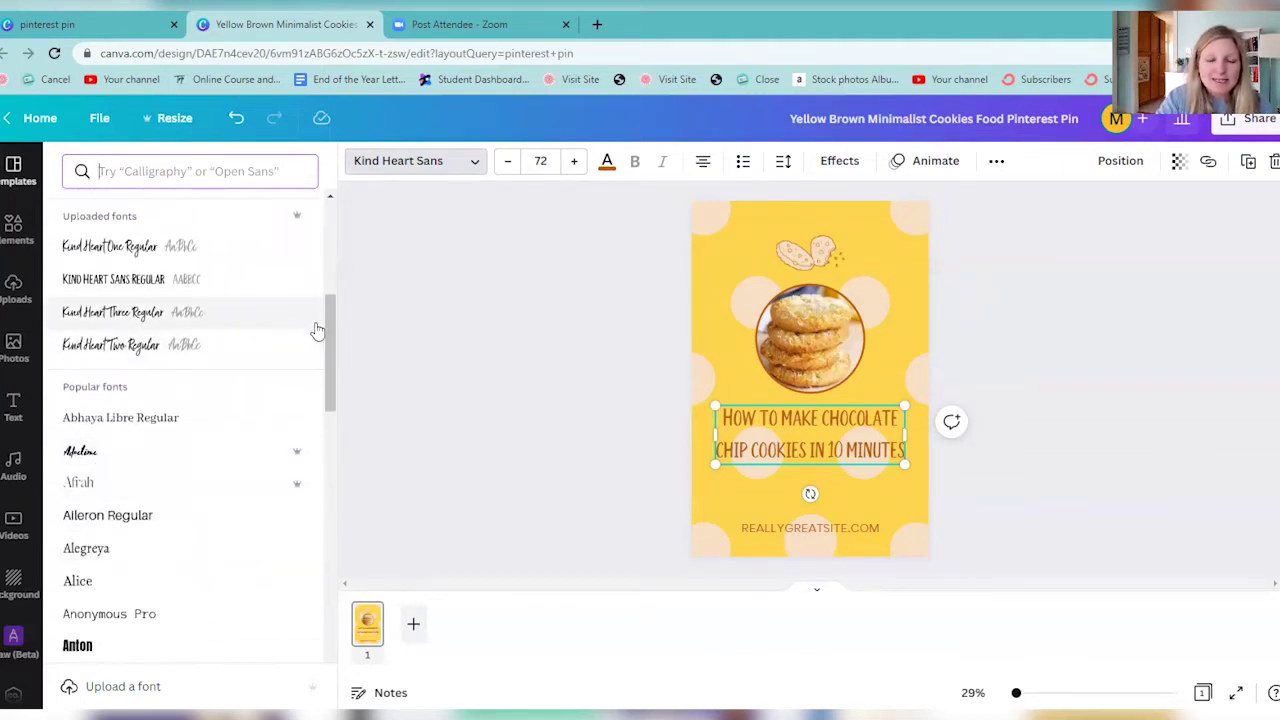
{"action": "scroll", "coordinate": [143, 420], "scroll_direction": "down", "scroll_amount": 4}
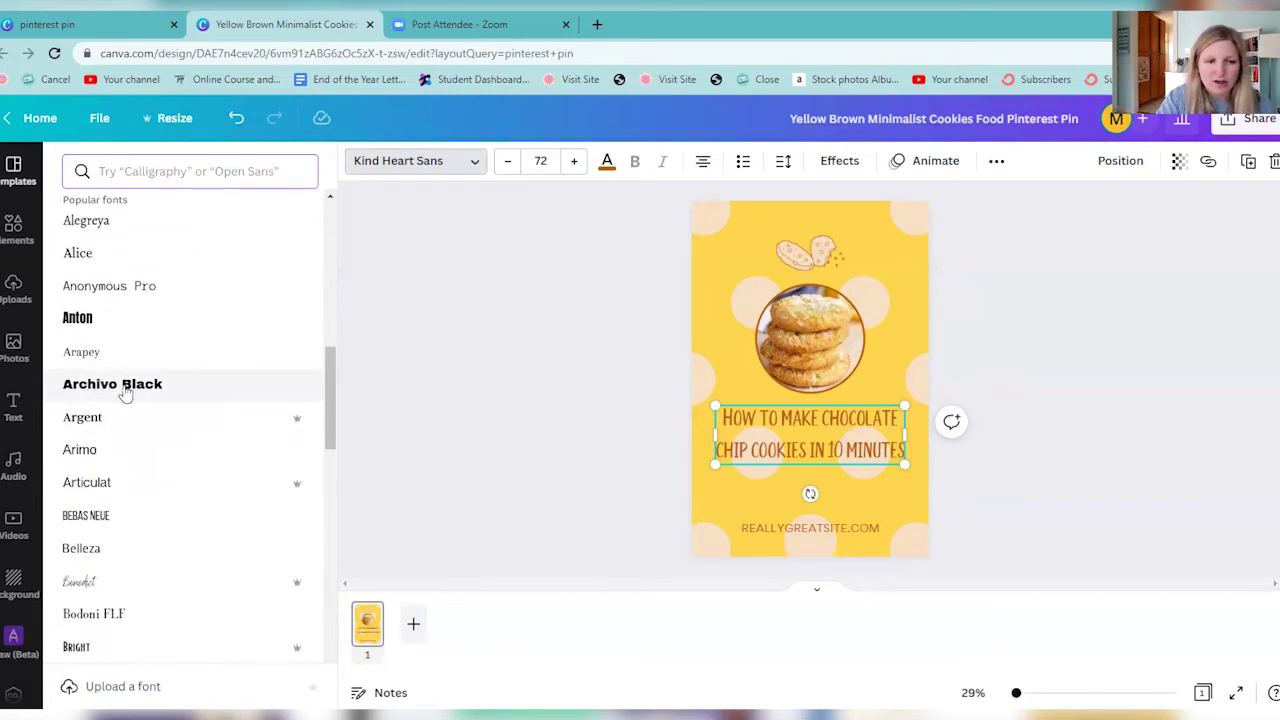
{"action": "left_click", "coordinate": [125, 391]}
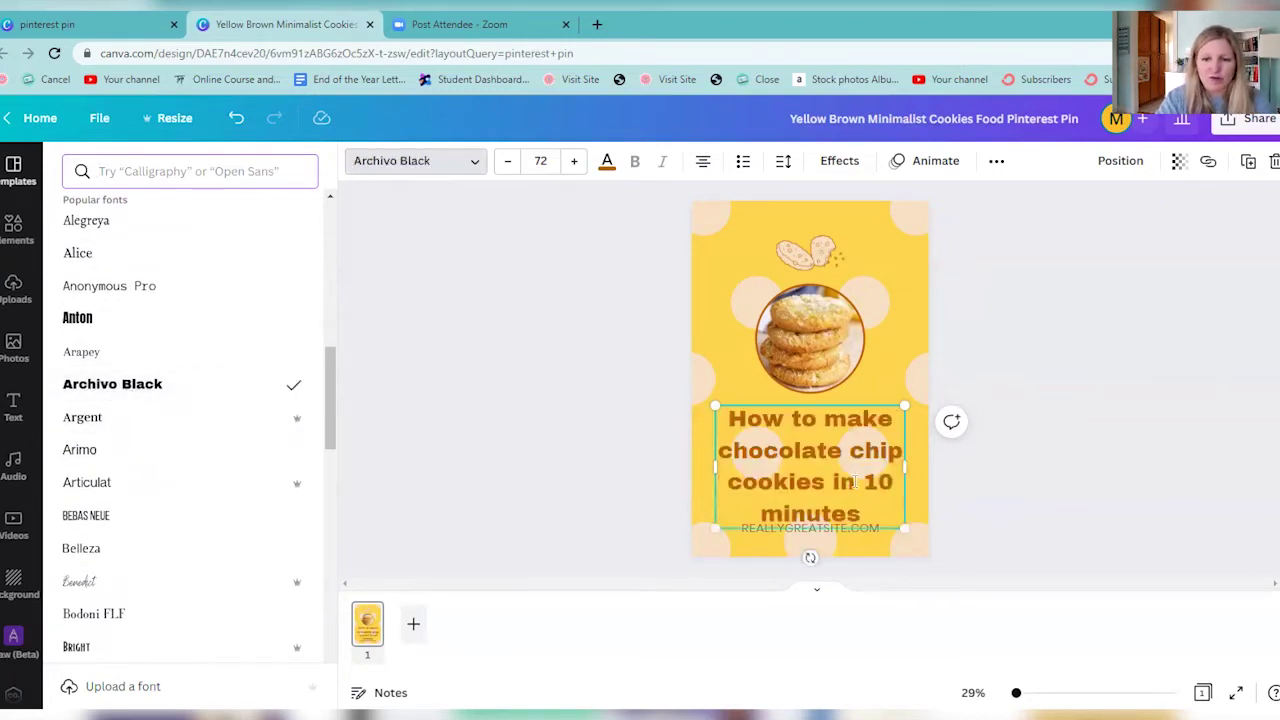
Step: Search the fonts for "leag" and set the heading in League Spartan
{"action": "left_click_drag", "start_coordinate": [330, 416], "coordinate": [328, 250]}
{"action": "left_click", "coordinate": [167, 172]}
{"action": "type", "text": "leag"}
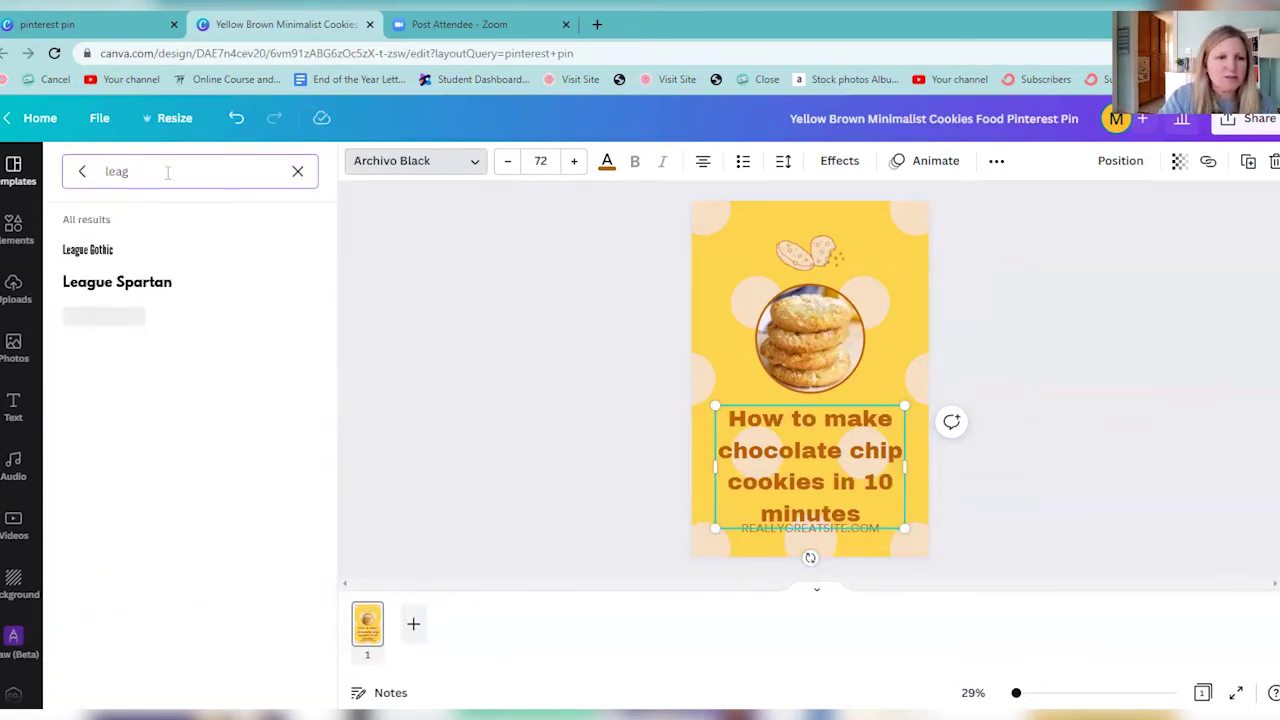
{"action": "left_click", "coordinate": [153, 278]}
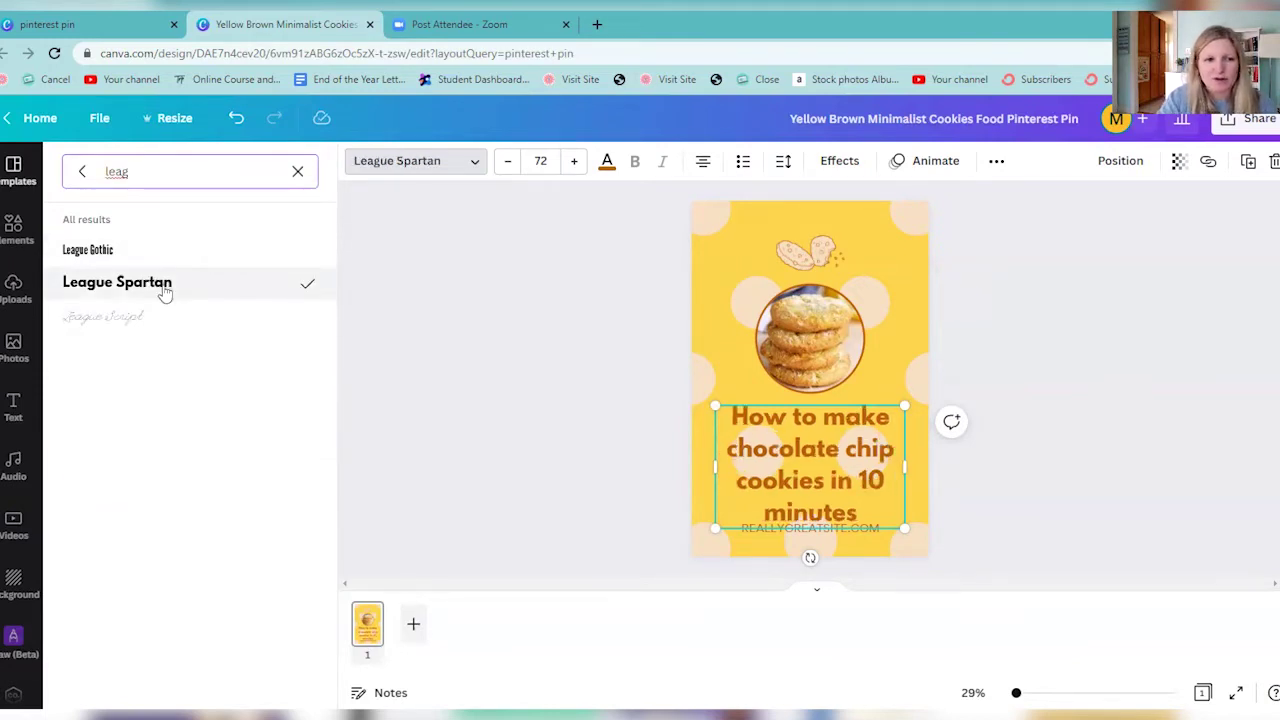
Step: Select the whole heading text and set its font size to 73
{"action": "left_click_drag", "start_coordinate": [874, 508], "coordinate": [703, 409]}
{"action": "left_click", "coordinate": [868, 505]}
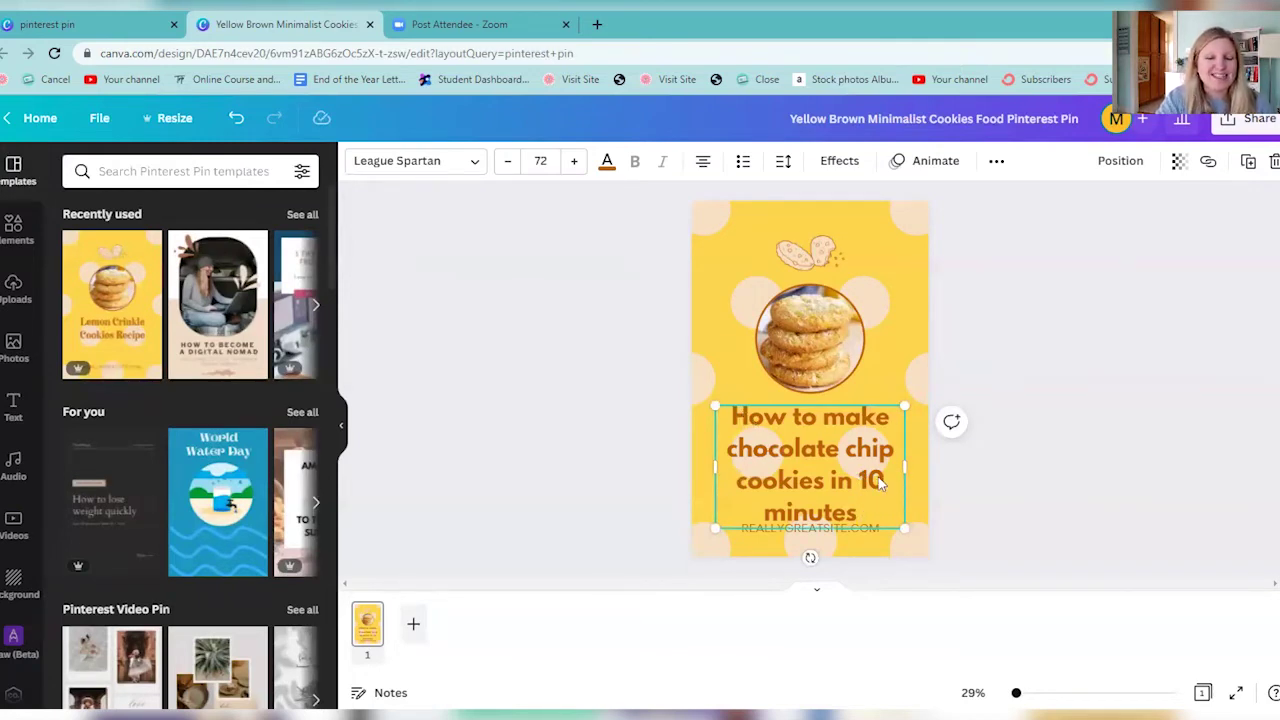
{"action": "left_click_drag", "start_coordinate": [866, 514], "coordinate": [735, 418]}
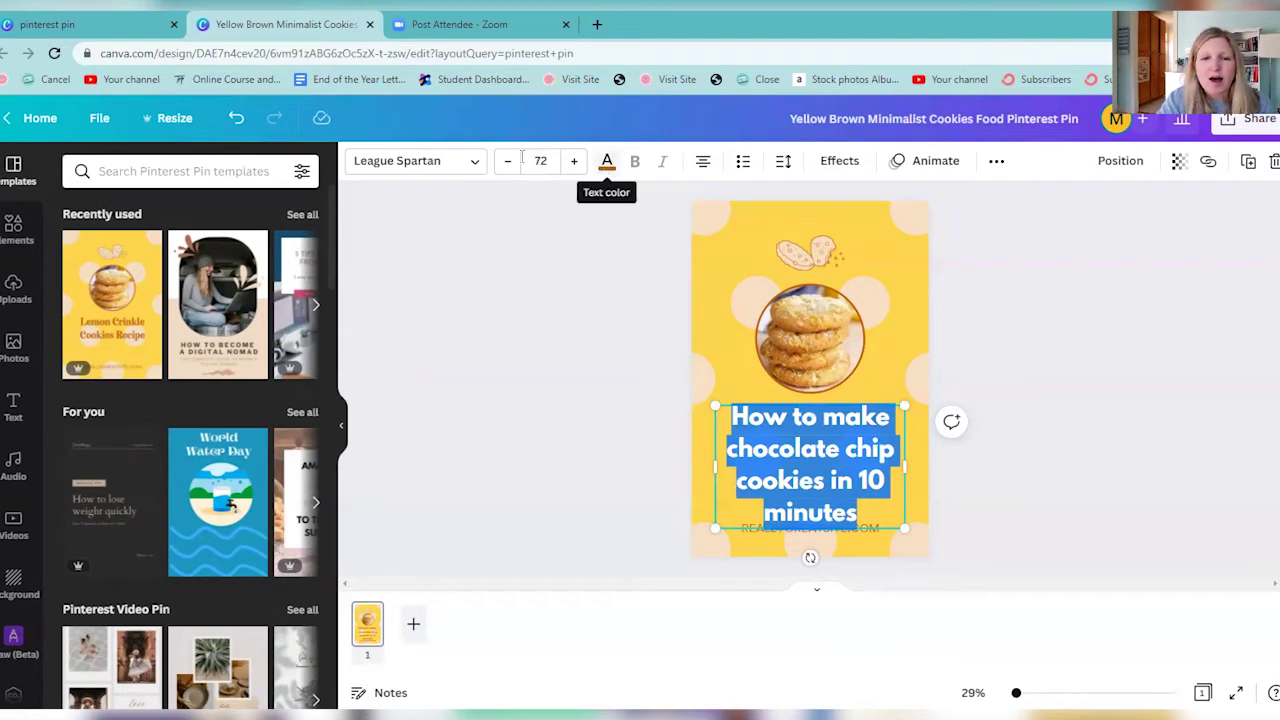
{"action": "left_click", "coordinate": [470, 164]}
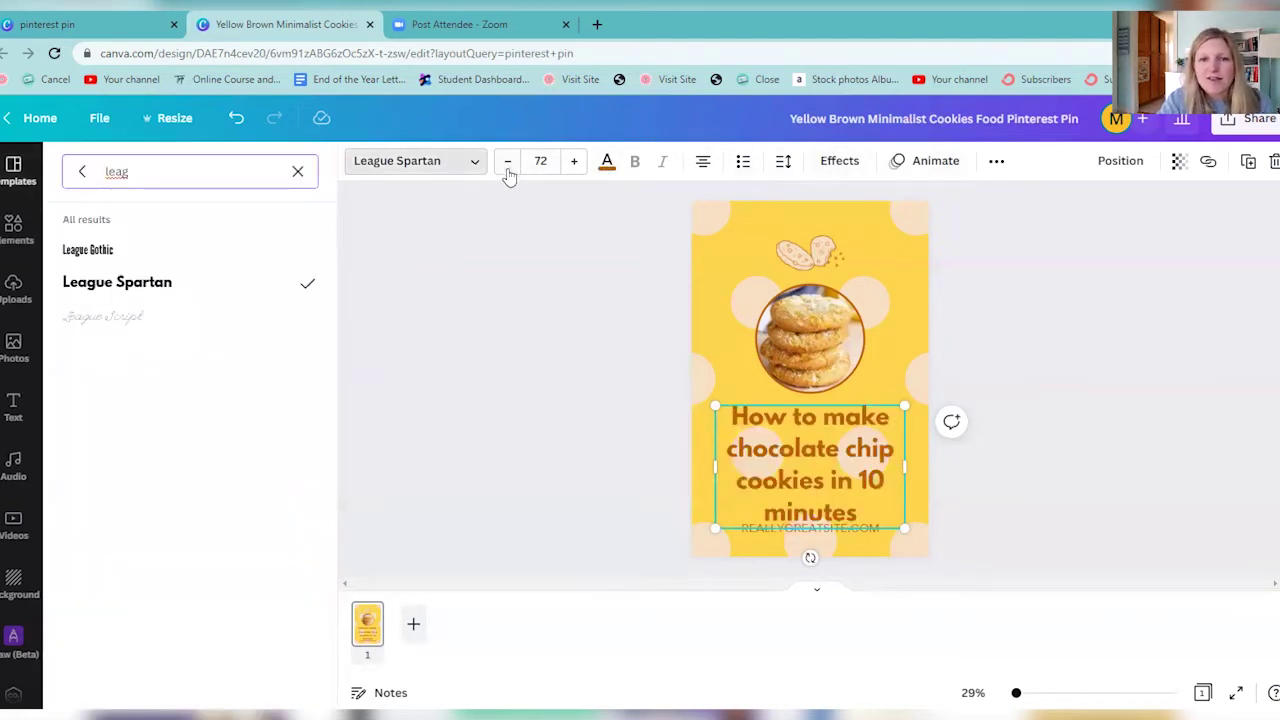
{"action": "left_click", "coordinate": [508, 163]}
{"action": "left_click", "coordinate": [508, 163]}
{"action": "left_click", "coordinate": [508, 163]}
{"action": "left_click", "coordinate": [508, 163]}
{"action": "left_click", "coordinate": [573, 163]}
{"action": "left_click", "coordinate": [573, 163]}
{"action": "left_click", "coordinate": [573, 163]}
{"action": "left_click", "coordinate": [573, 163]}
{"action": "left_click", "coordinate": [573, 163]}
{"action": "left_click", "coordinate": [573, 163]}
{"action": "left_click", "coordinate": [573, 163]}
{"action": "left_click", "coordinate": [573, 163]}
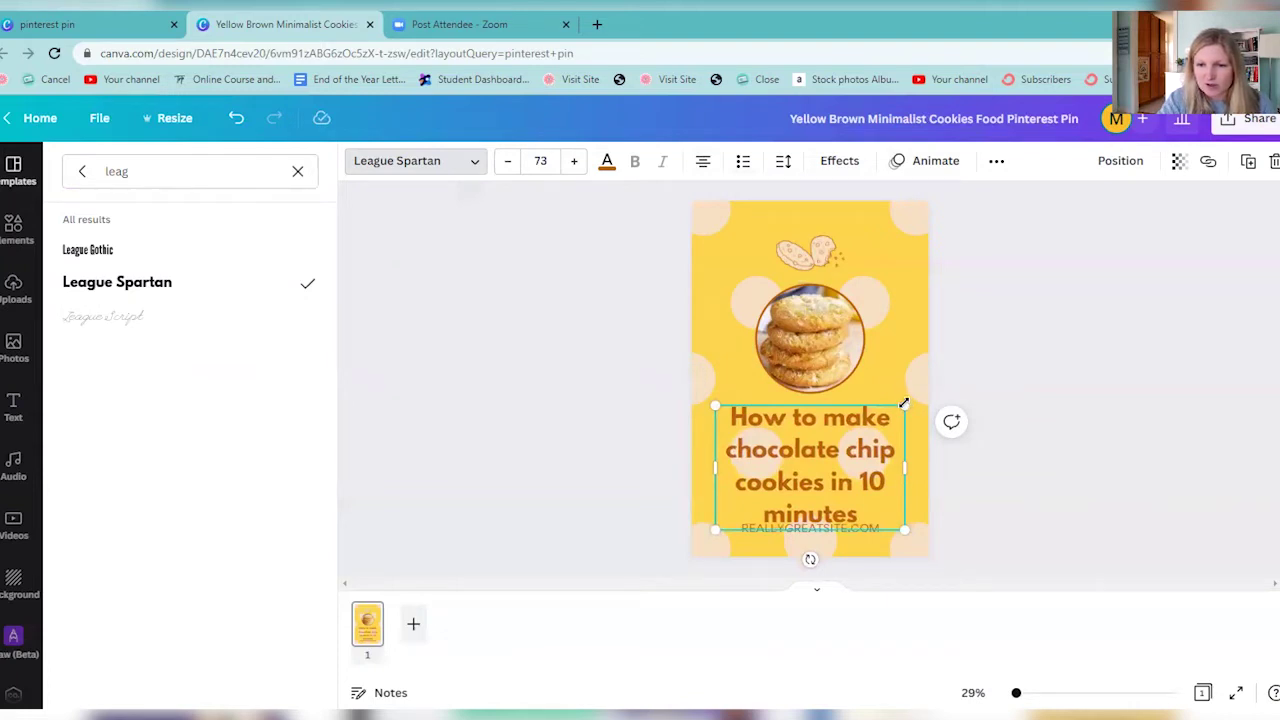
{"action": "mouse_move", "coordinate": [905, 405]}
{"action": "left_mouse_down"}
{"action": "mouse_move", "coordinate": [877, 432]}
{"action": "mouse_move", "coordinate": [912, 392]}
{"action": "mouse_move", "coordinate": [889, 408]}
{"action": "mouse_move", "coordinate": [905, 405]}
{"action": "left_mouse_up"}
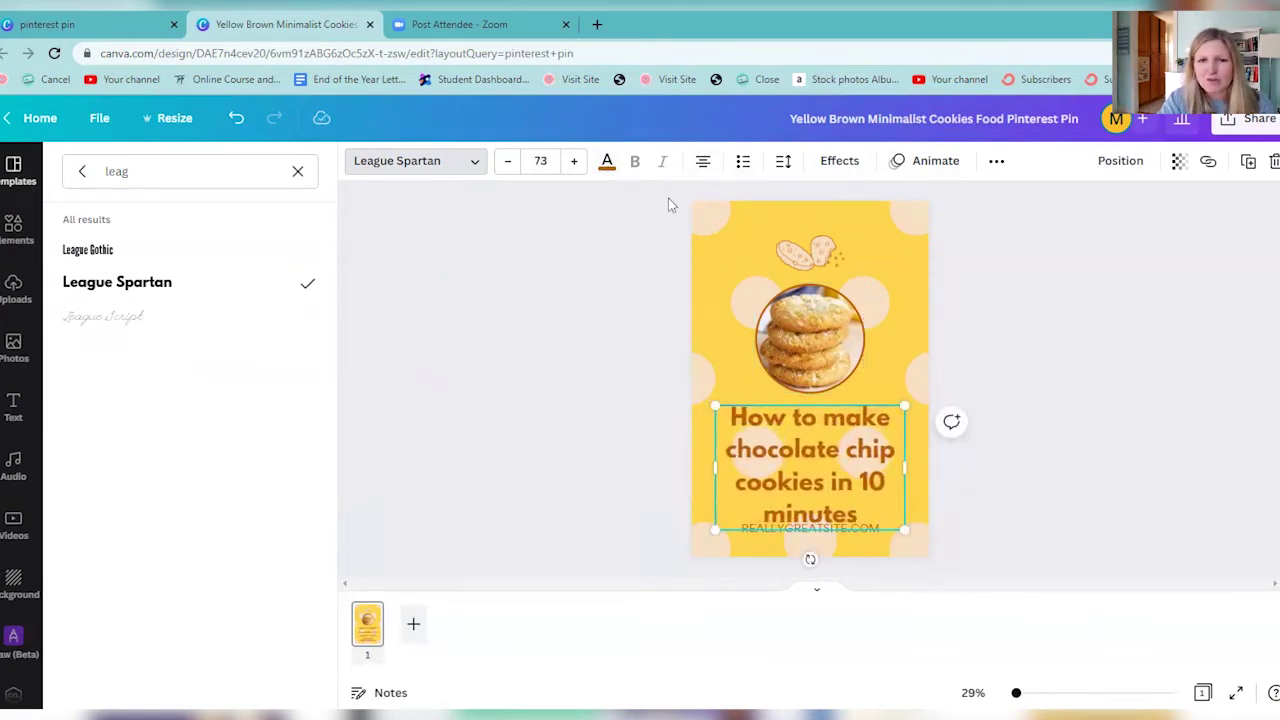
Step: Recolor the heading text with the dark navy brand color
{"action": "left_click", "coordinate": [609, 168]}
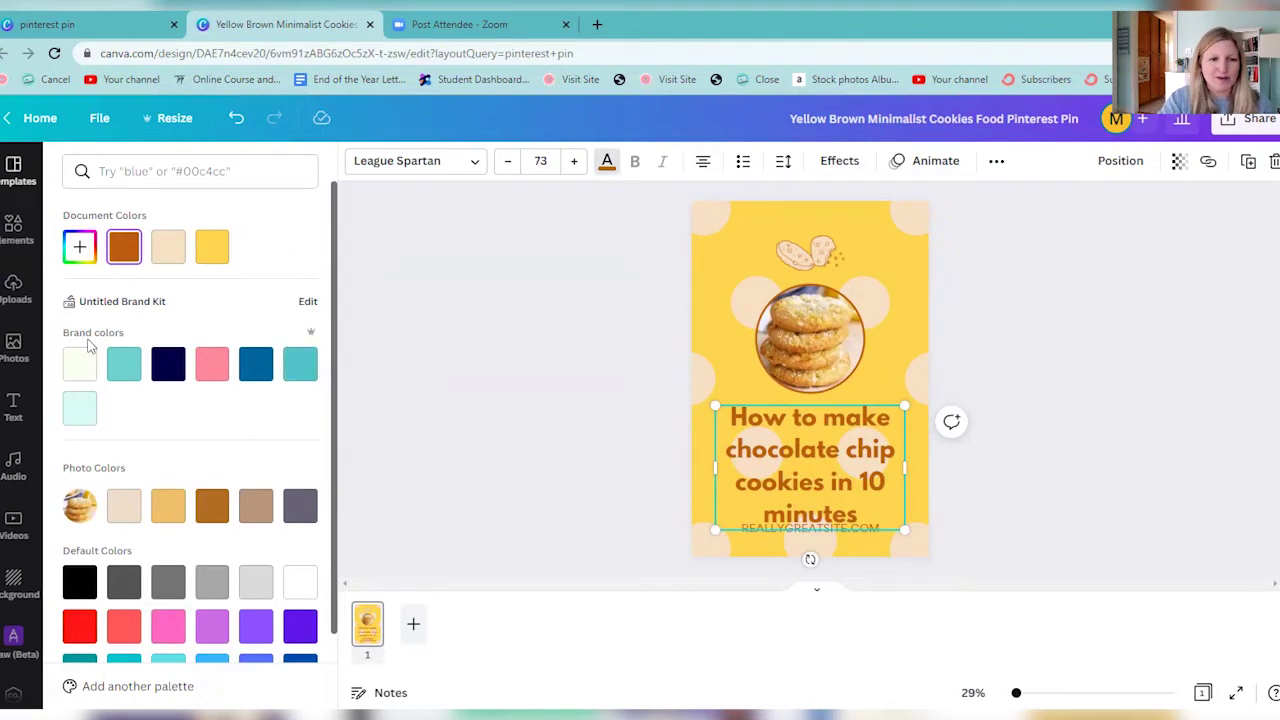
{"action": "left_click", "coordinate": [170, 371]}
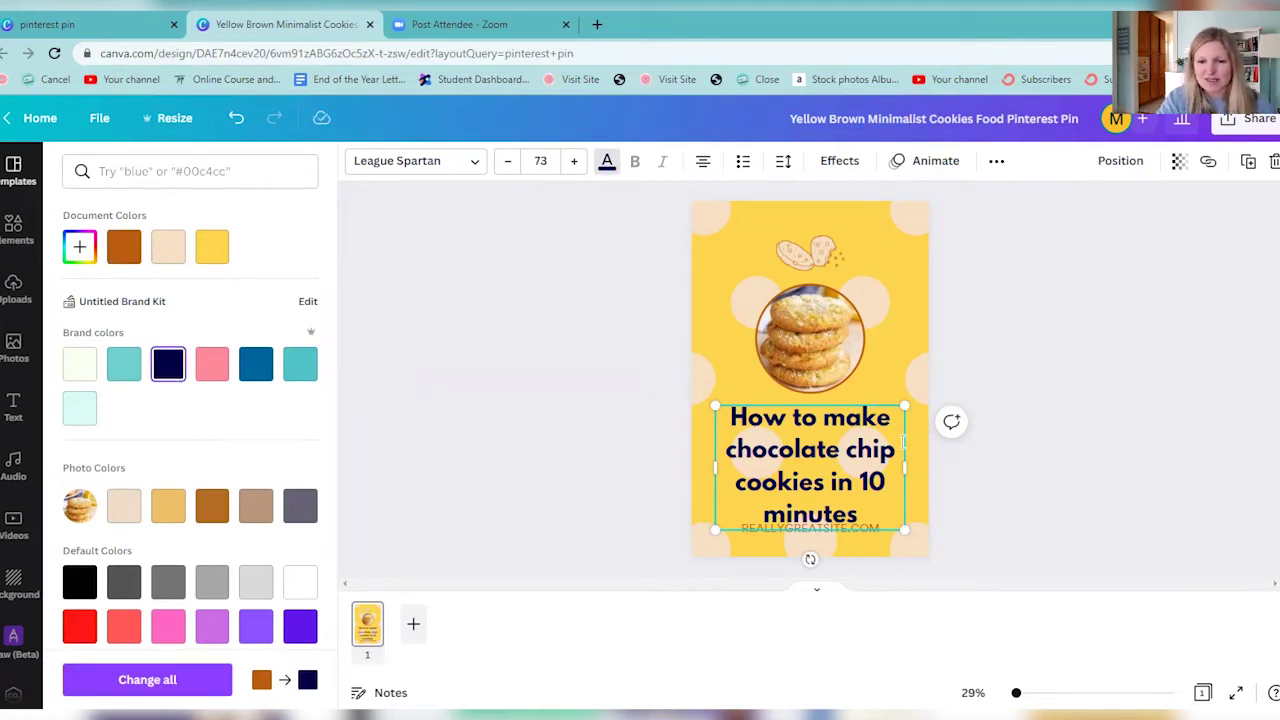
{"action": "left_click", "coordinate": [796, 440]}
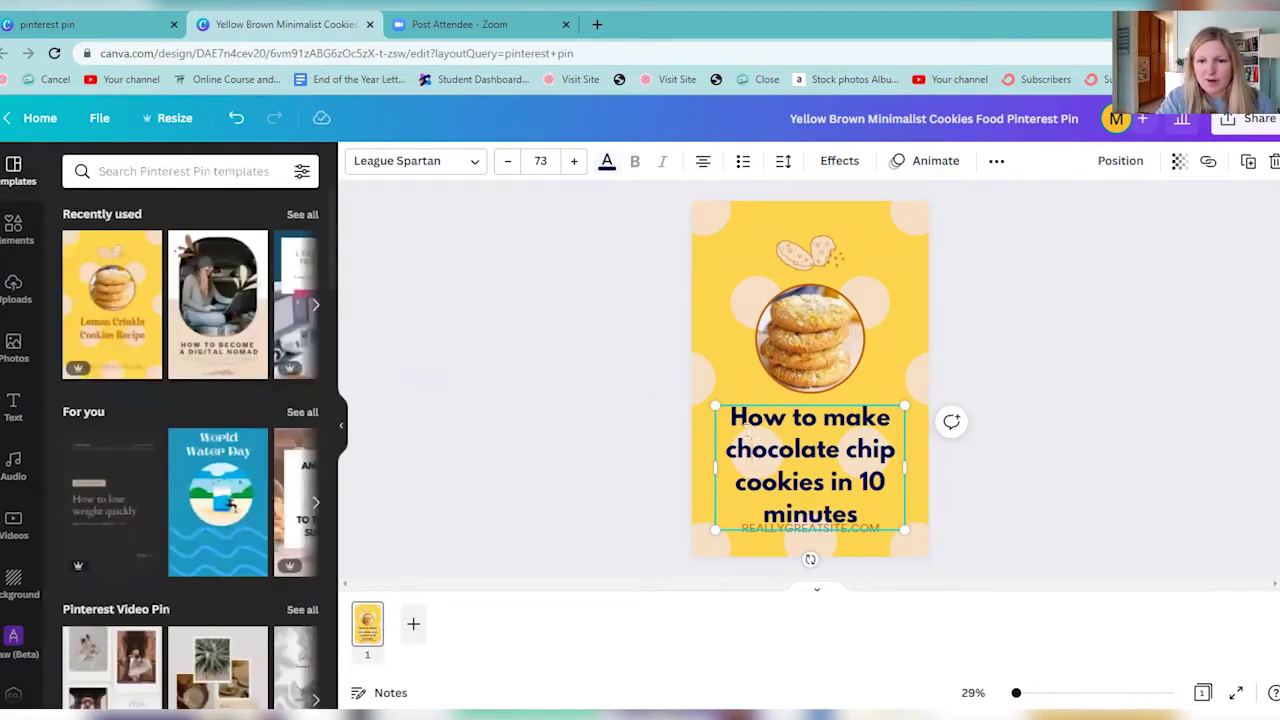
Step: Try left and justified alignment and a numbered list on the heading, then restore centered text without a list
{"action": "left_click_drag", "start_coordinate": [772, 418], "coordinate": [860, 522]}
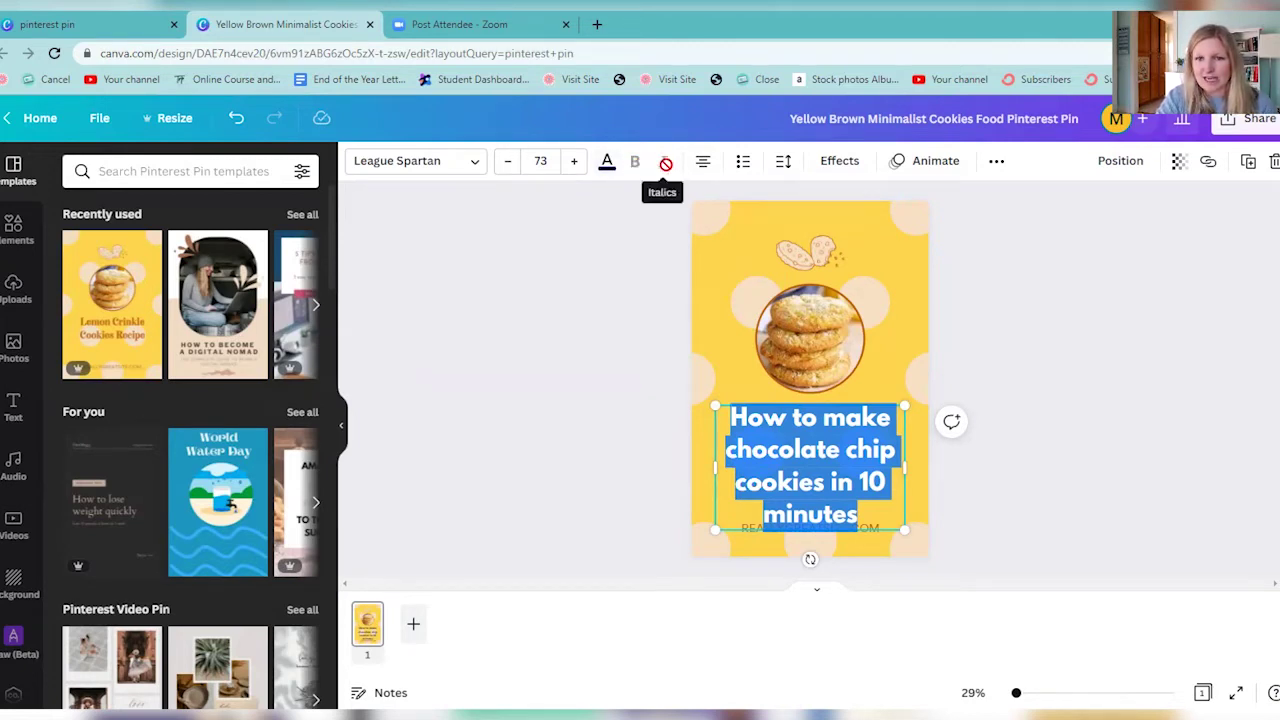
{"action": "left_click", "coordinate": [705, 164]}
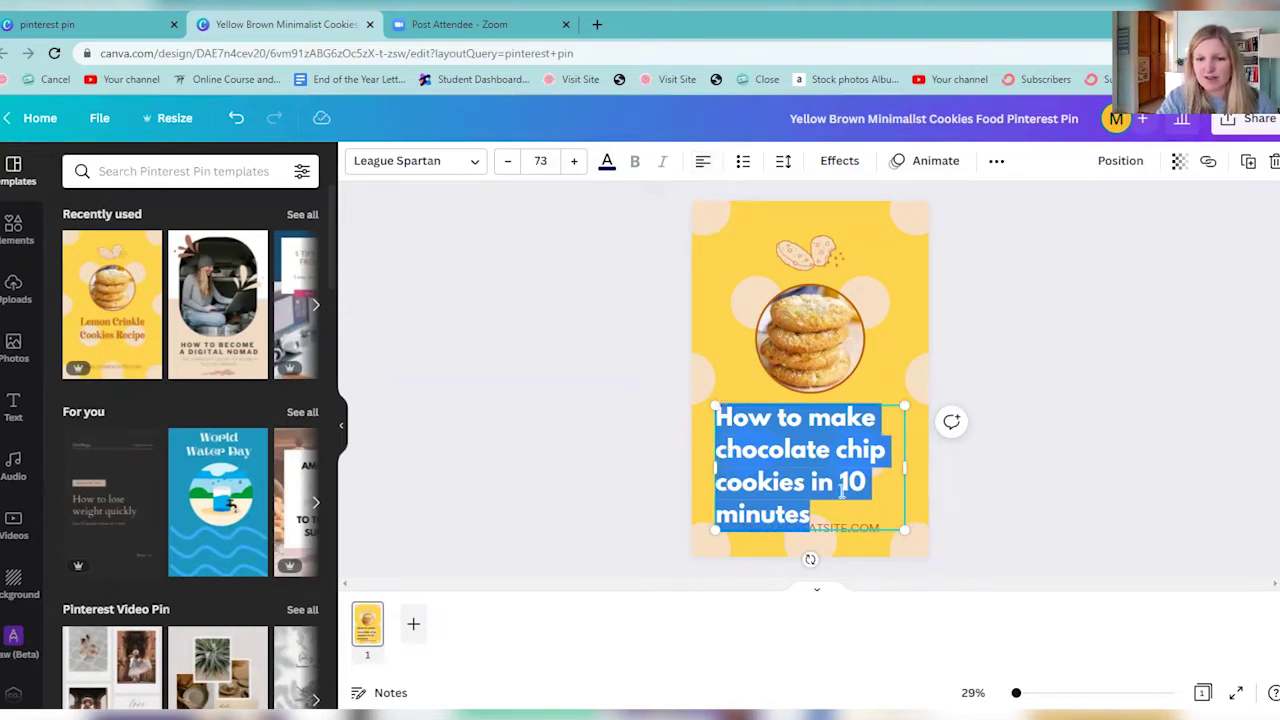
{"action": "left_click", "coordinate": [703, 162]}
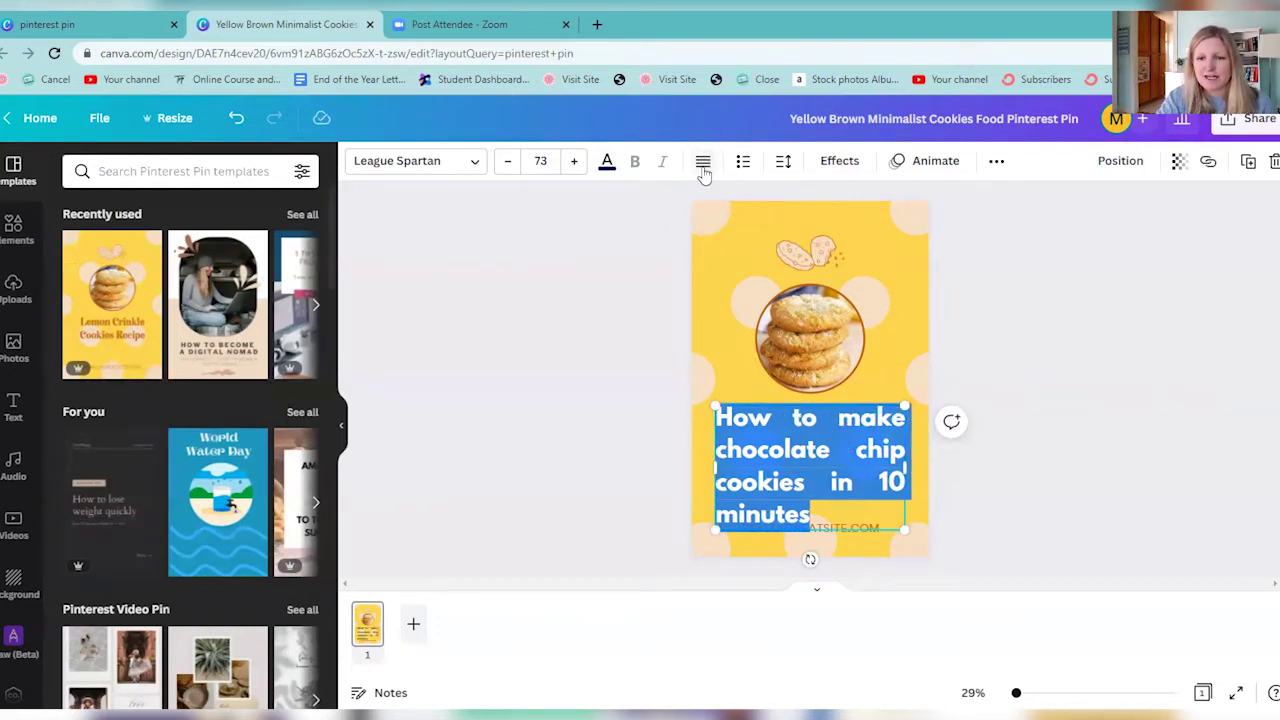
{"action": "left_click", "coordinate": [703, 163]}
{"action": "left_click", "coordinate": [703, 163]}
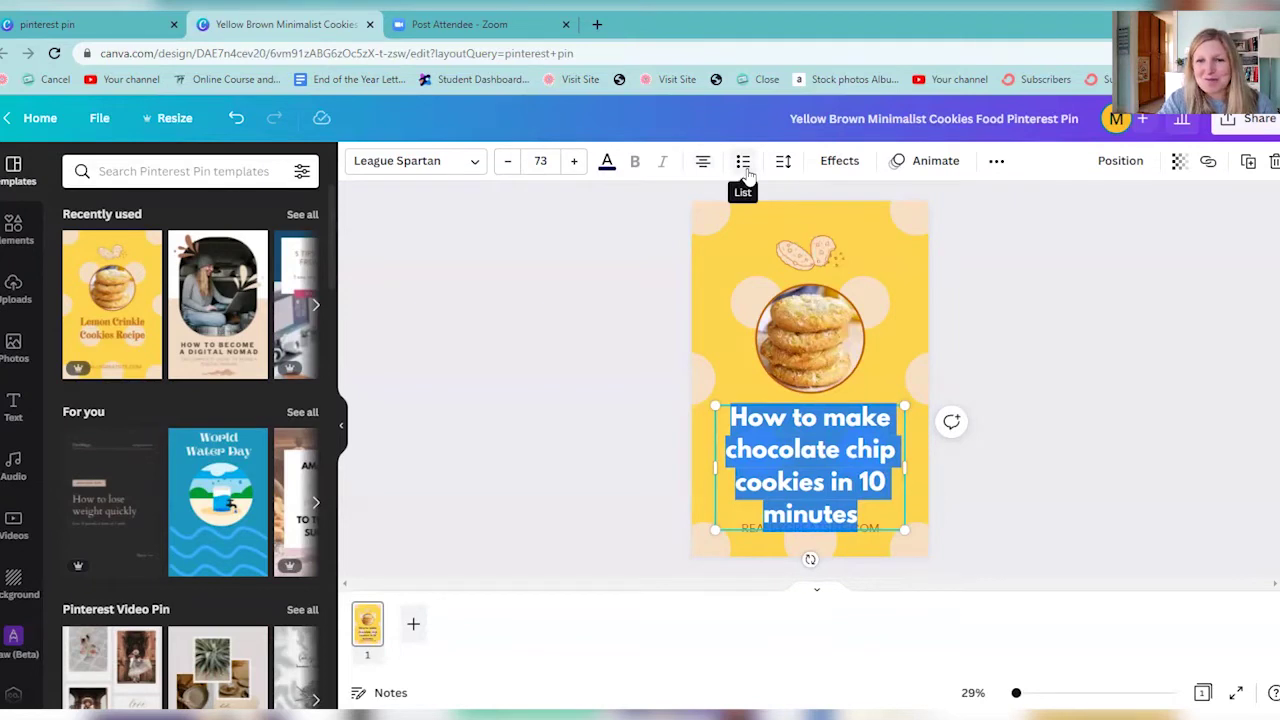
{"action": "left_click", "coordinate": [744, 168]}
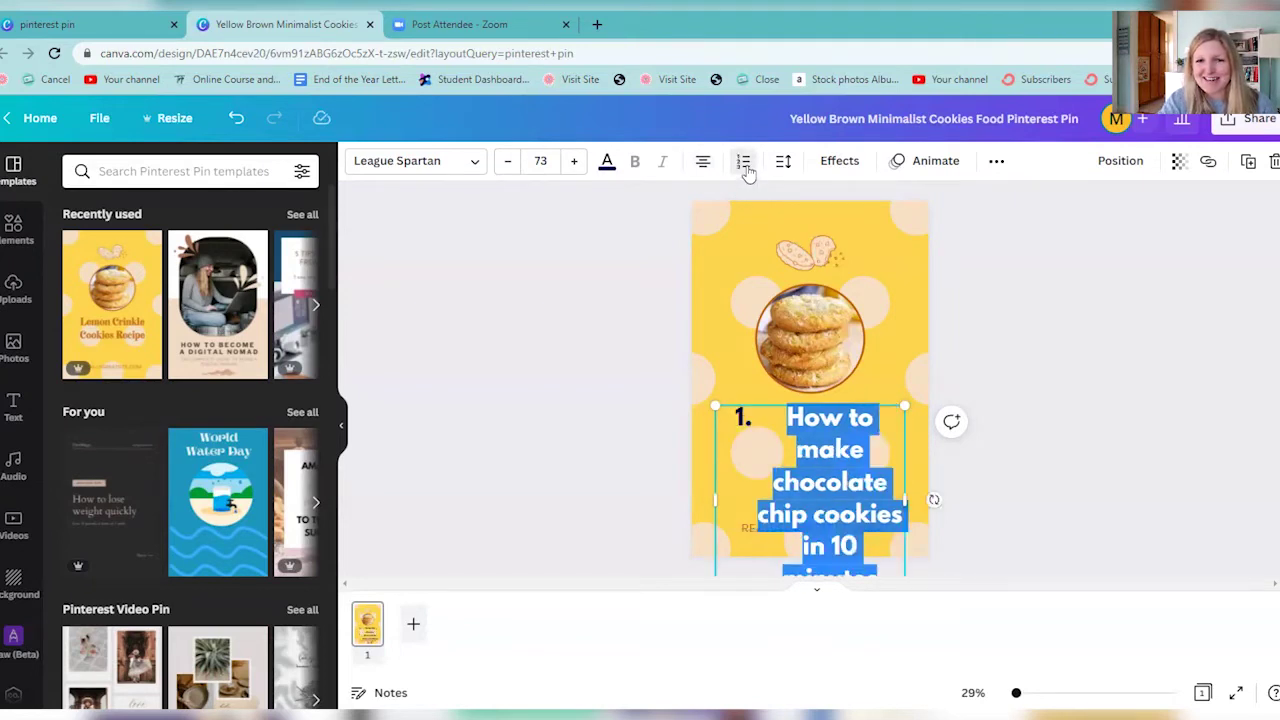
{"action": "left_click", "coordinate": [744, 166]}
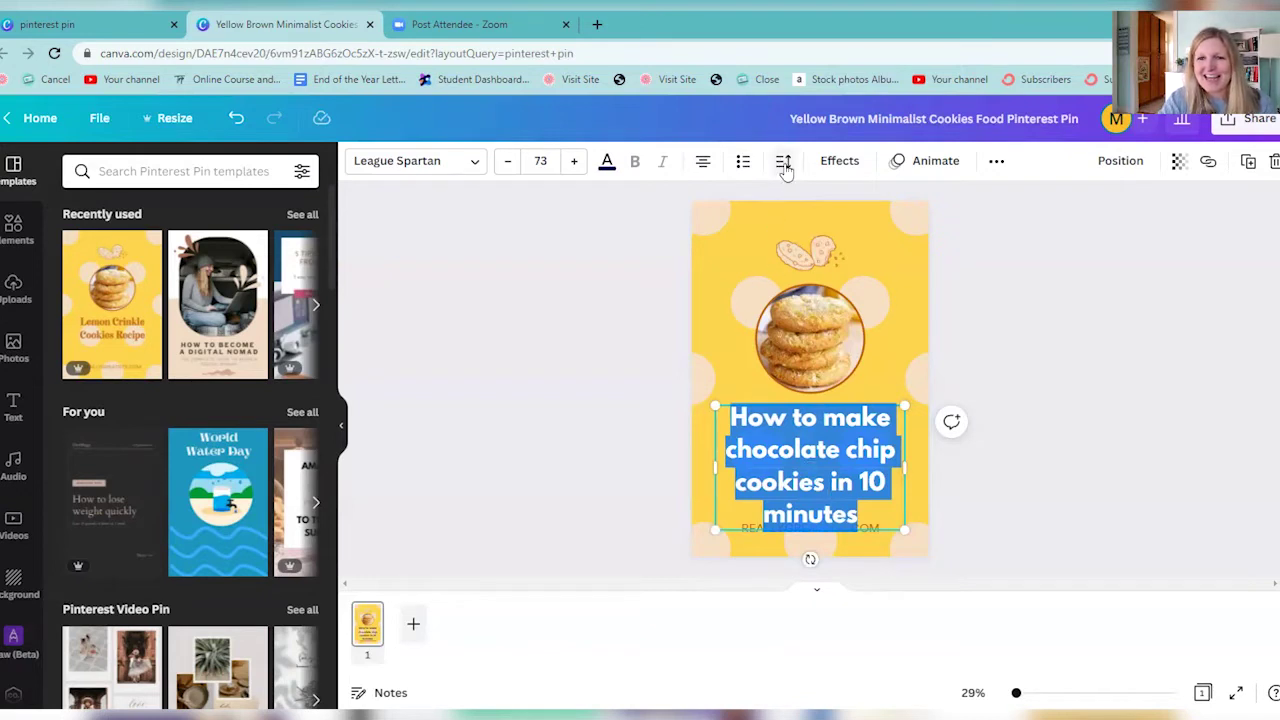
Step: Set the heading's letter spacing to -2 and its line spacing to 1.31
{"action": "left_click", "coordinate": [784, 166]}
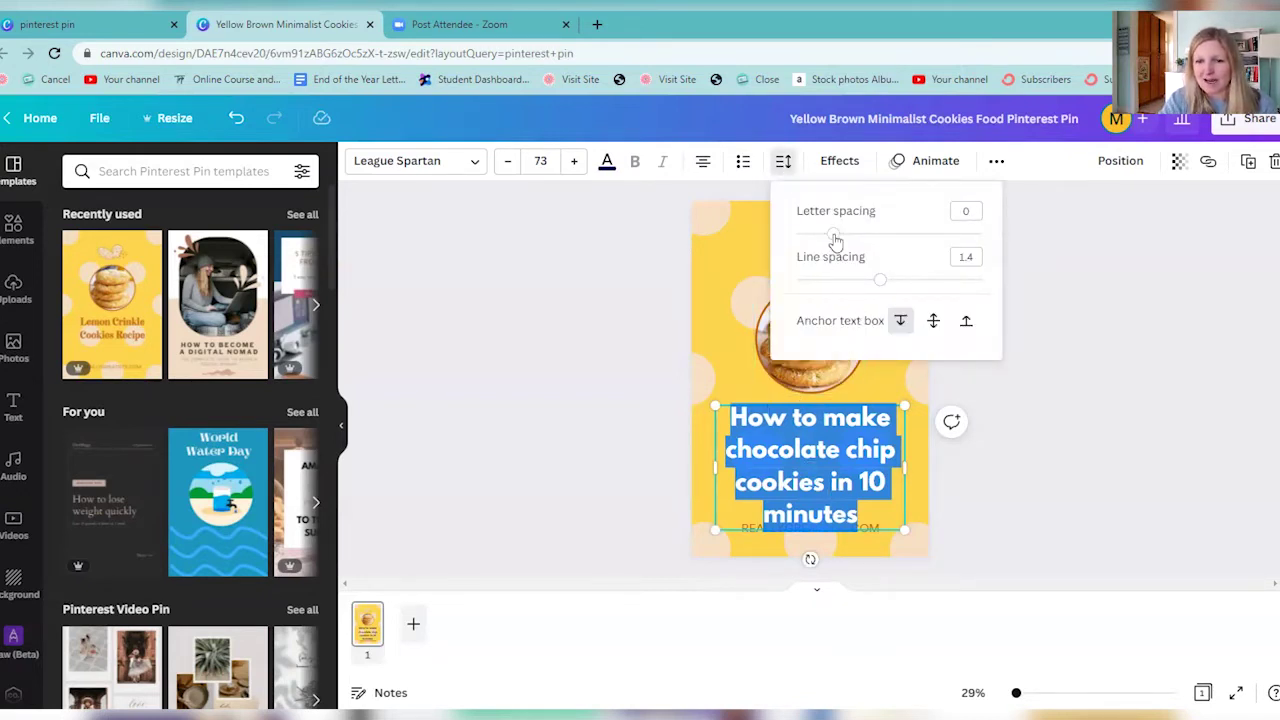
{"action": "mouse_move", "coordinate": [834, 238]}
{"action": "left_mouse_down"}
{"action": "mouse_move", "coordinate": [815, 240]}
{"action": "mouse_move", "coordinate": [834, 240]}
{"action": "left_mouse_up"}
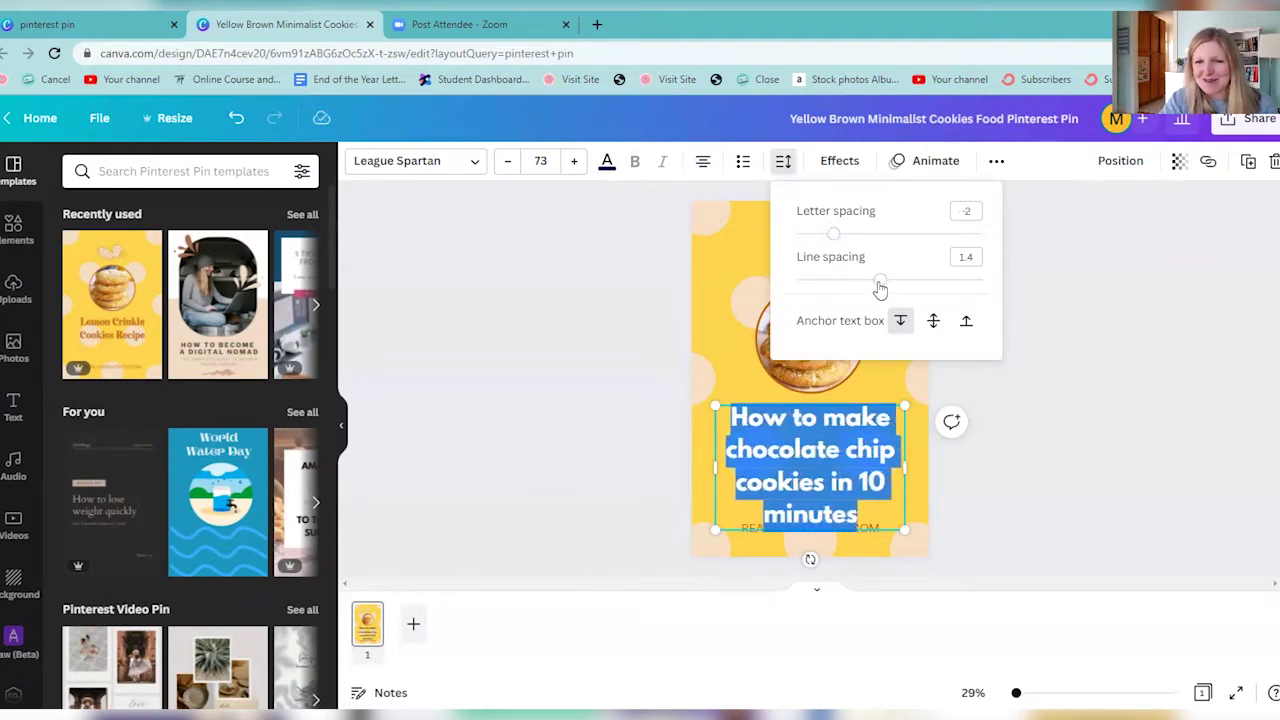
{"action": "mouse_move", "coordinate": [880, 287]}
{"action": "left_mouse_down"}
{"action": "mouse_move", "coordinate": [857, 289]}
{"action": "mouse_move", "coordinate": [873, 283]}
{"action": "left_mouse_up"}
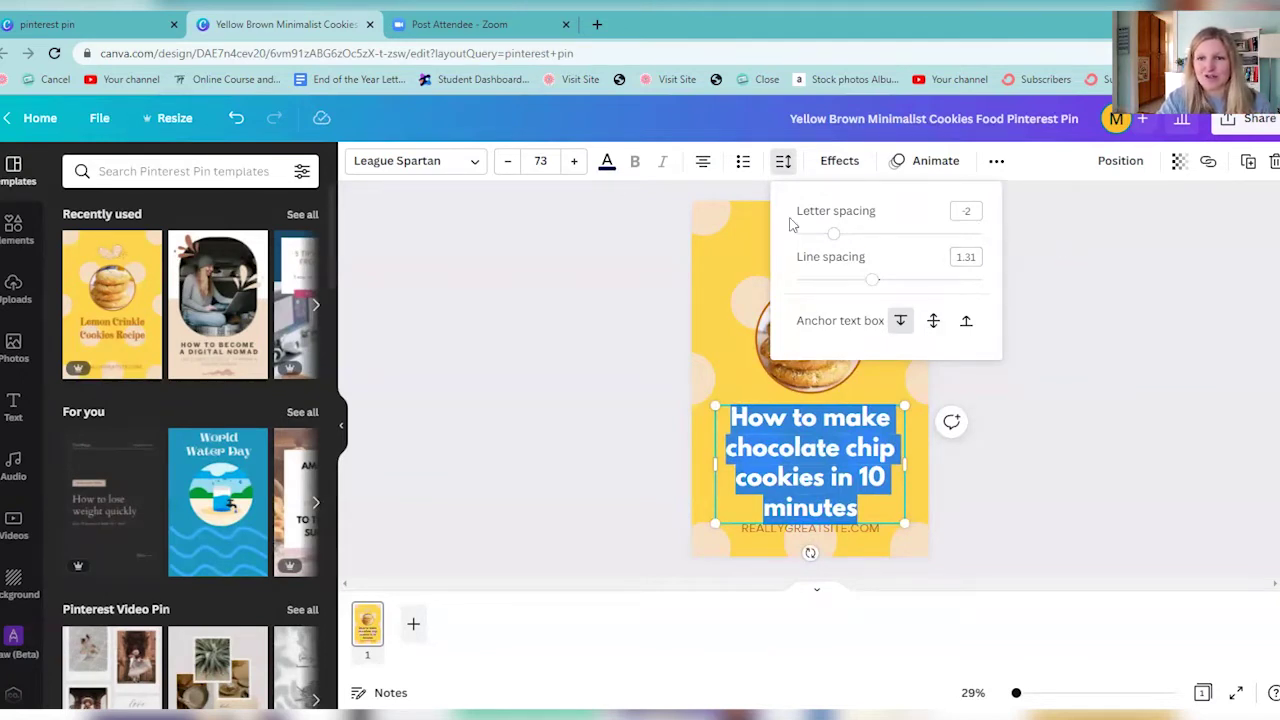
Step: Apply the Glitch effect to the heading, and try the Curve shape before setting the shape back to None
{"action": "left_click", "coordinate": [835, 161]}
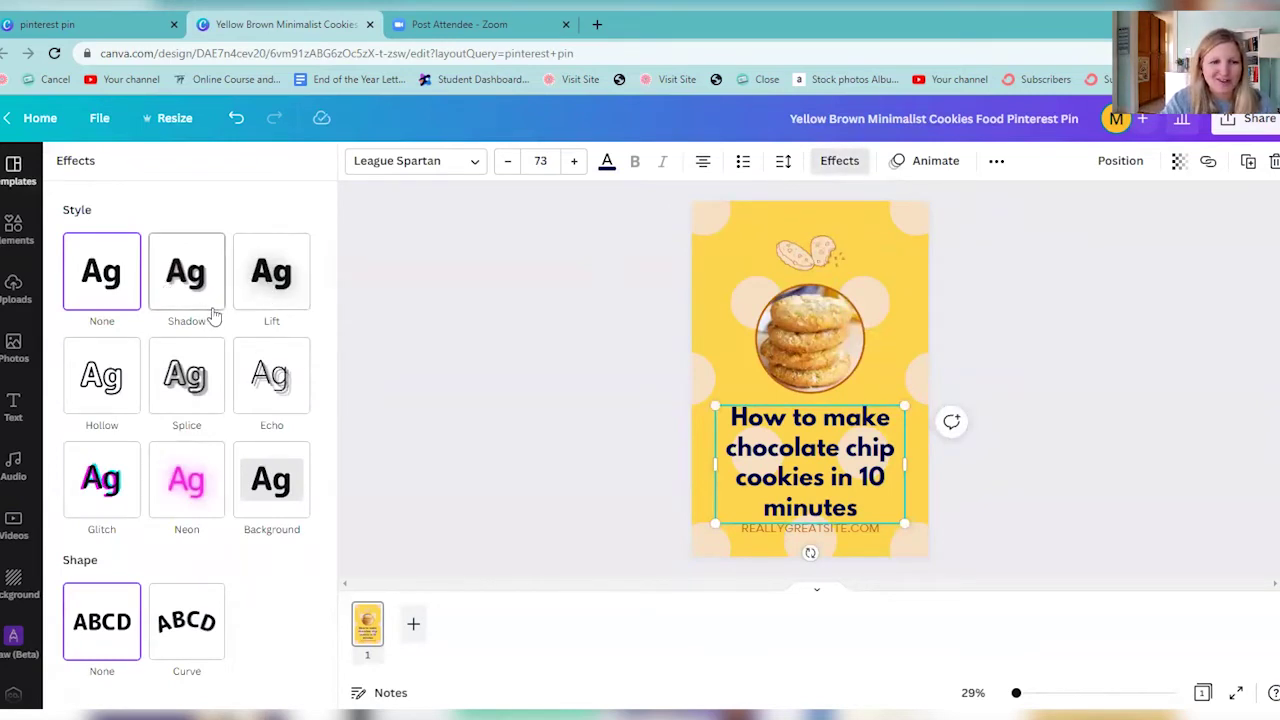
{"action": "left_click", "coordinate": [108, 480]}
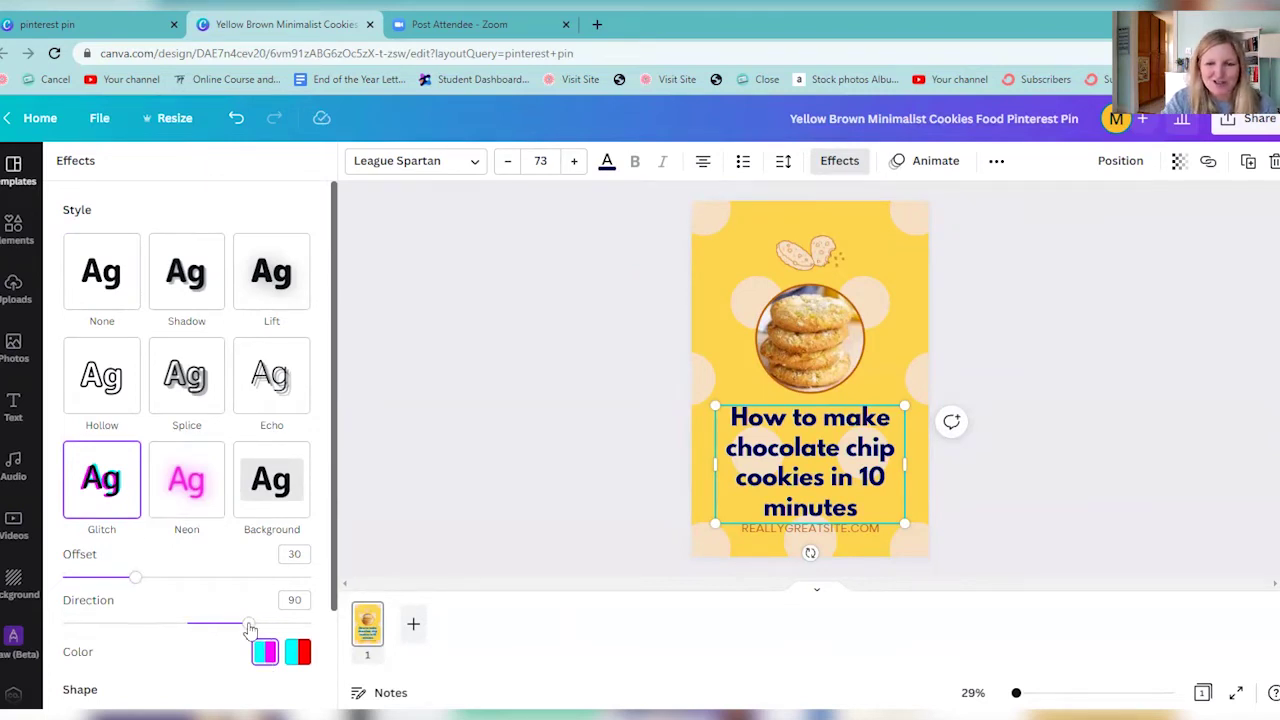
{"action": "scroll", "coordinate": [114, 563], "scroll_direction": "down", "scroll_amount": 3}
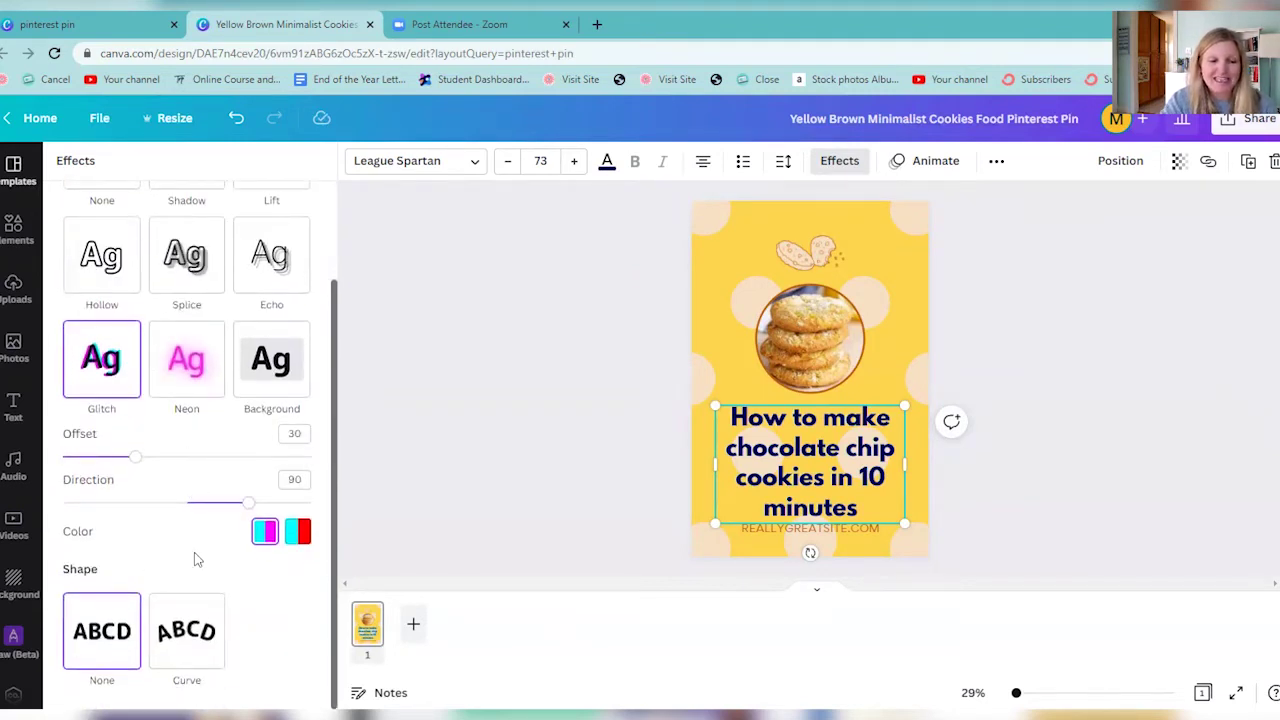
{"action": "left_click", "coordinate": [190, 632]}
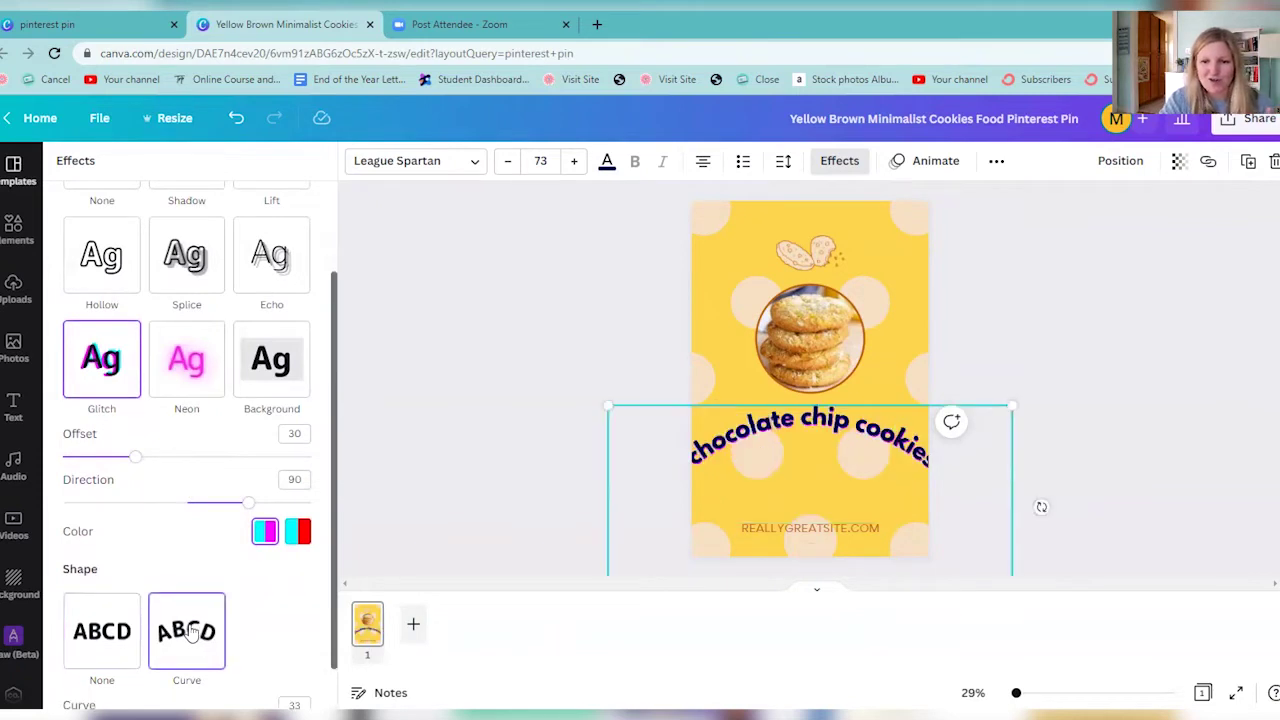
{"action": "left_click", "coordinate": [112, 632]}
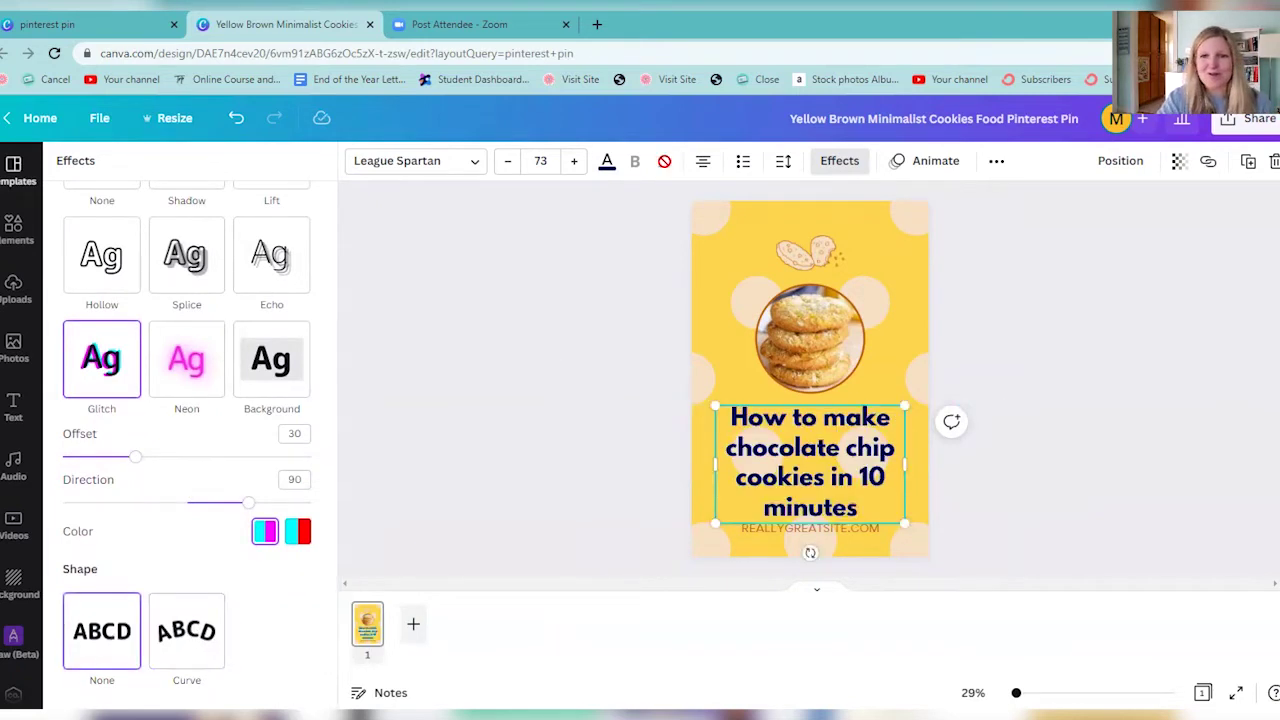
Step: Apply the Fade text animation to the heading and switch its text to all uppercase
{"action": "left_click", "coordinate": [932, 165]}
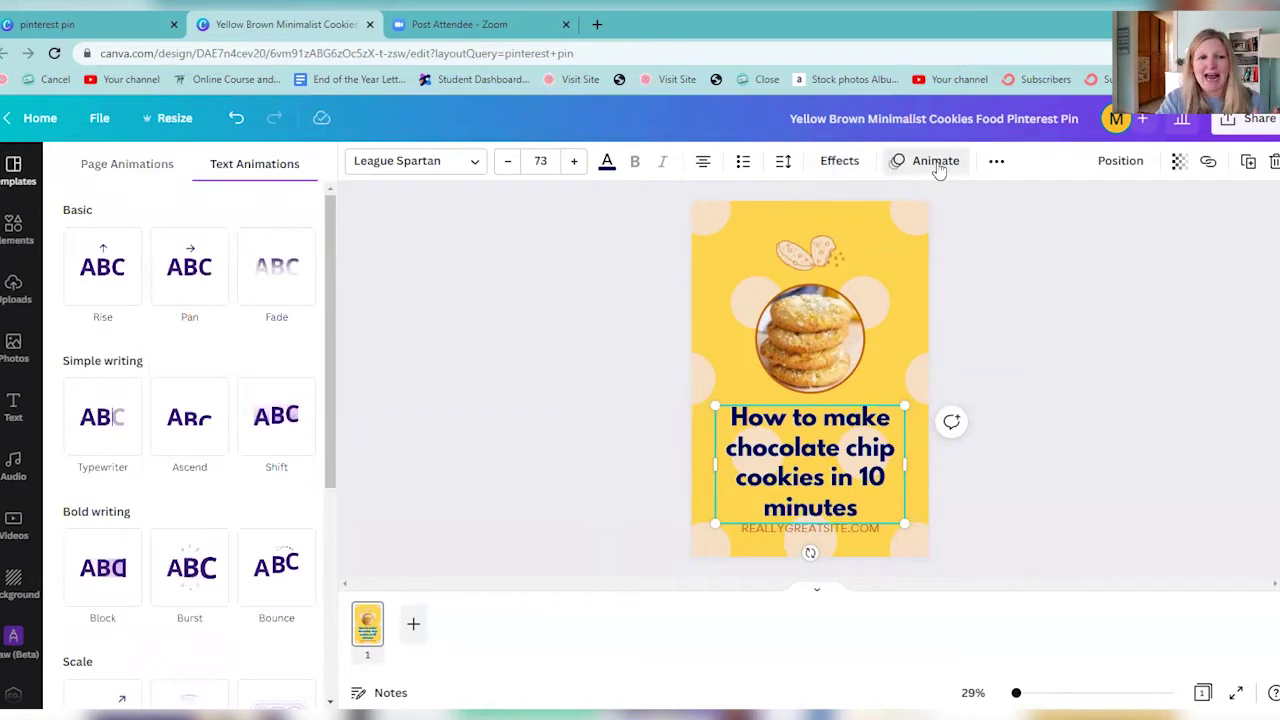
{"action": "left_click", "coordinate": [263, 282]}
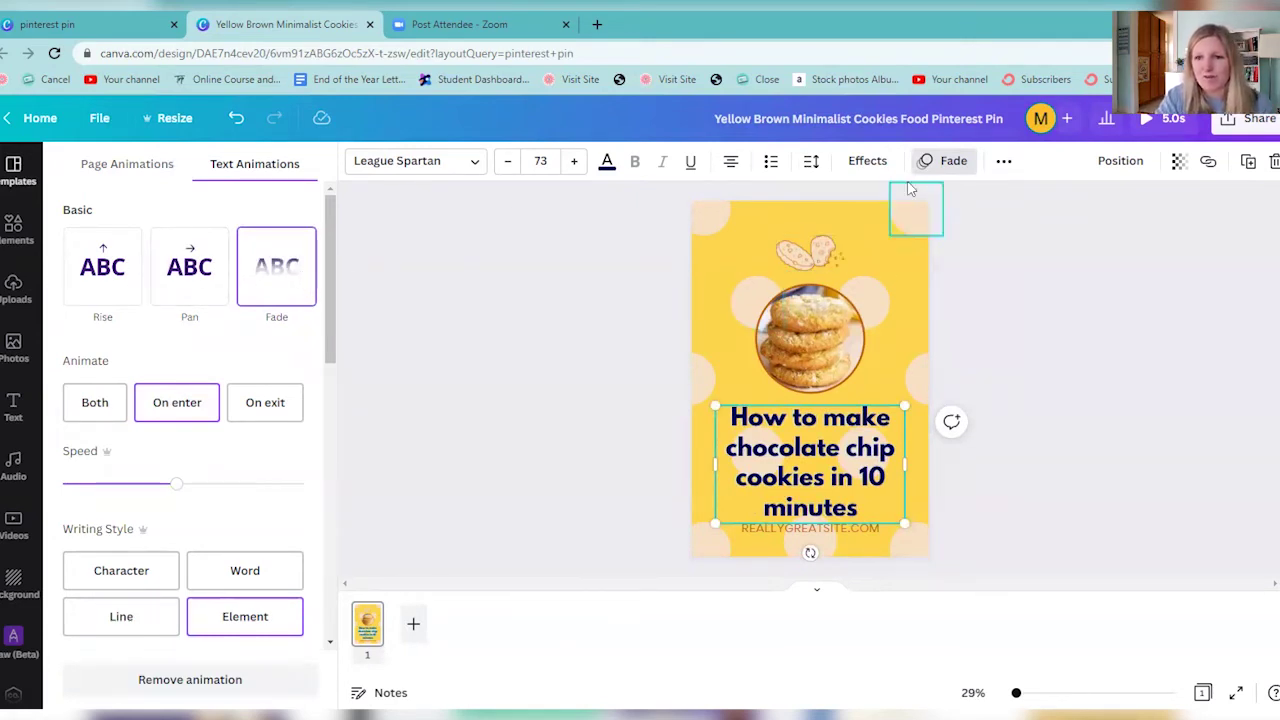
{"action": "left_click", "coordinate": [1002, 161]}
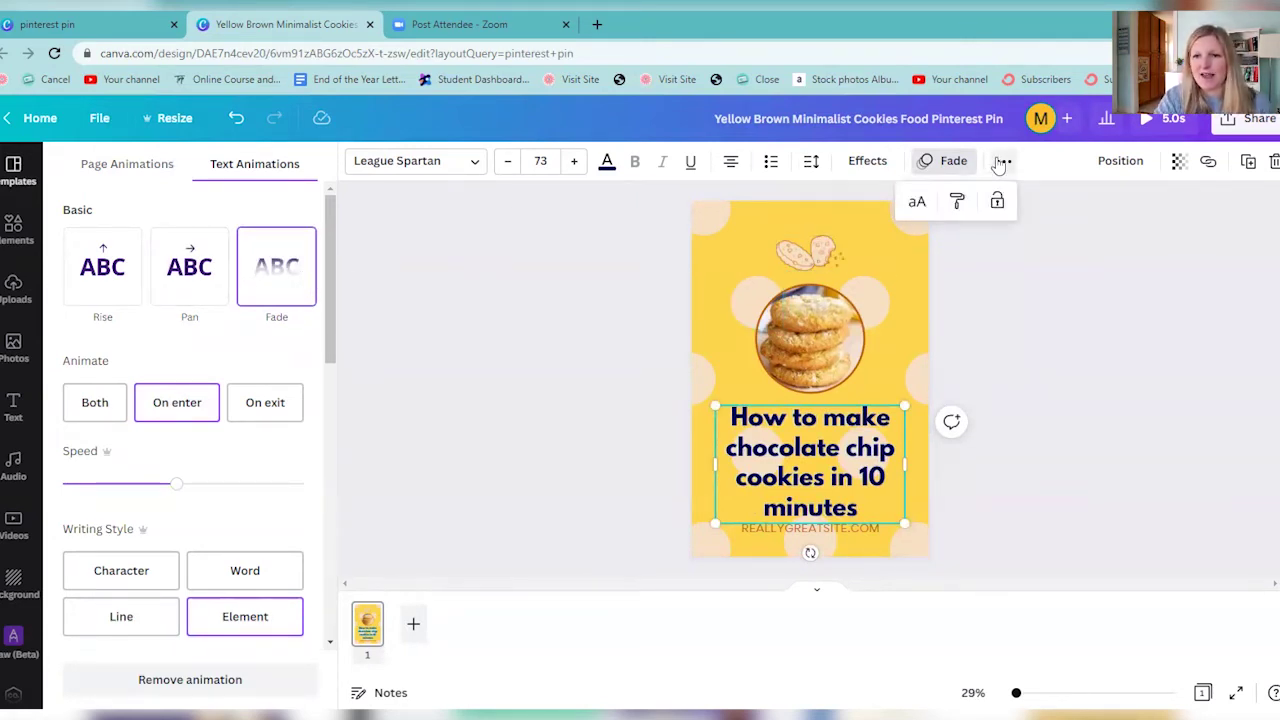
{"action": "left_click", "coordinate": [917, 203]}
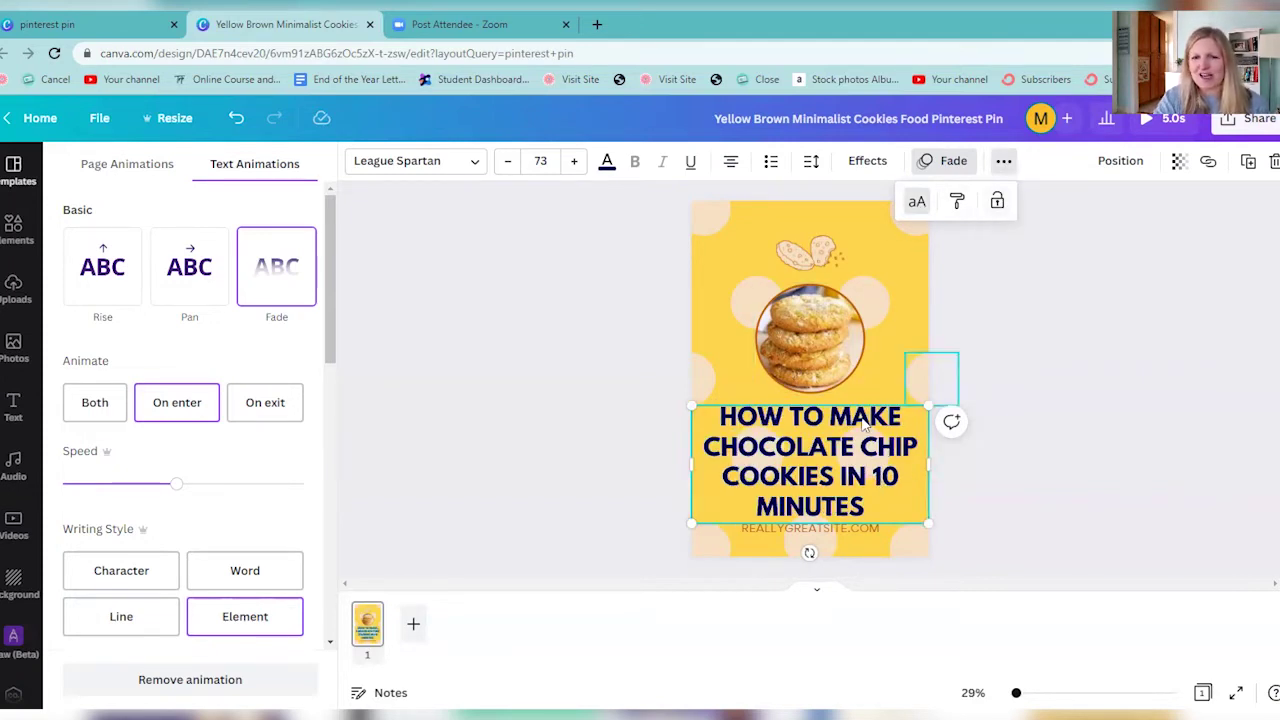
{"action": "left_click", "coordinate": [1046, 200]}
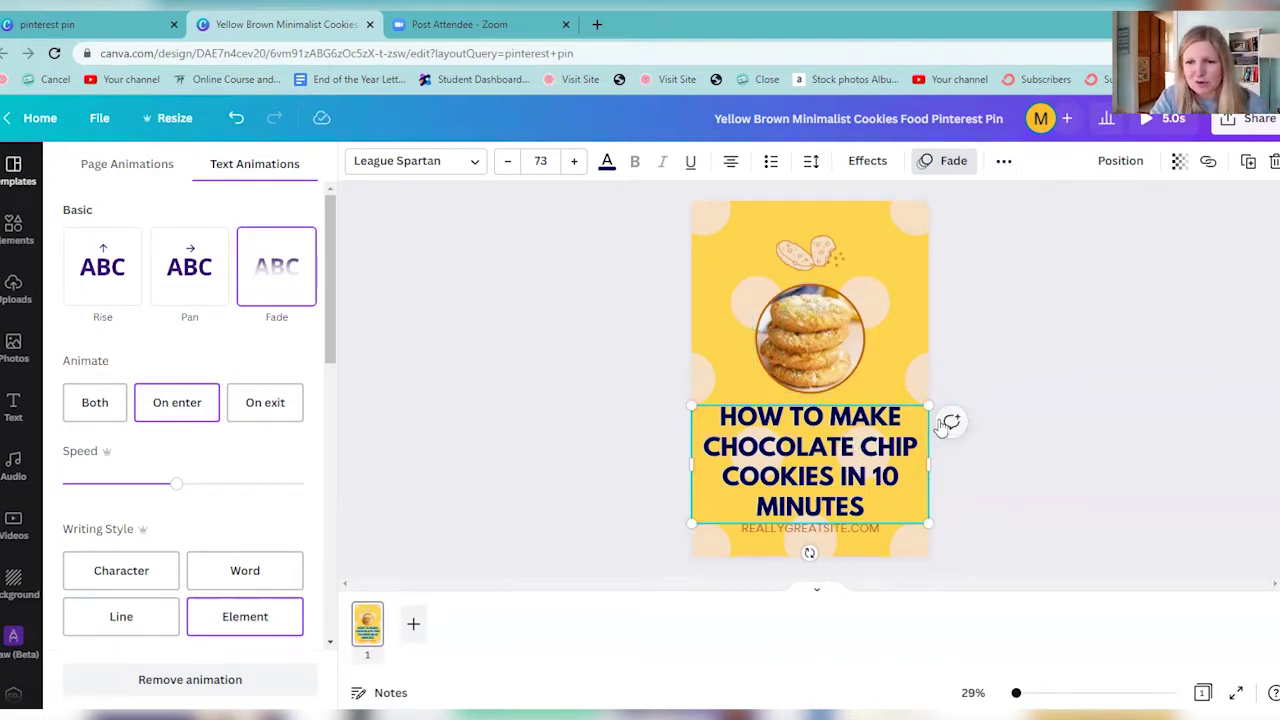
Step: Scale the heading down to font size 65.7, centered on the pin, and set its effect style to None
{"action": "left_click_drag", "start_coordinate": [928, 407], "coordinate": [904, 417]}
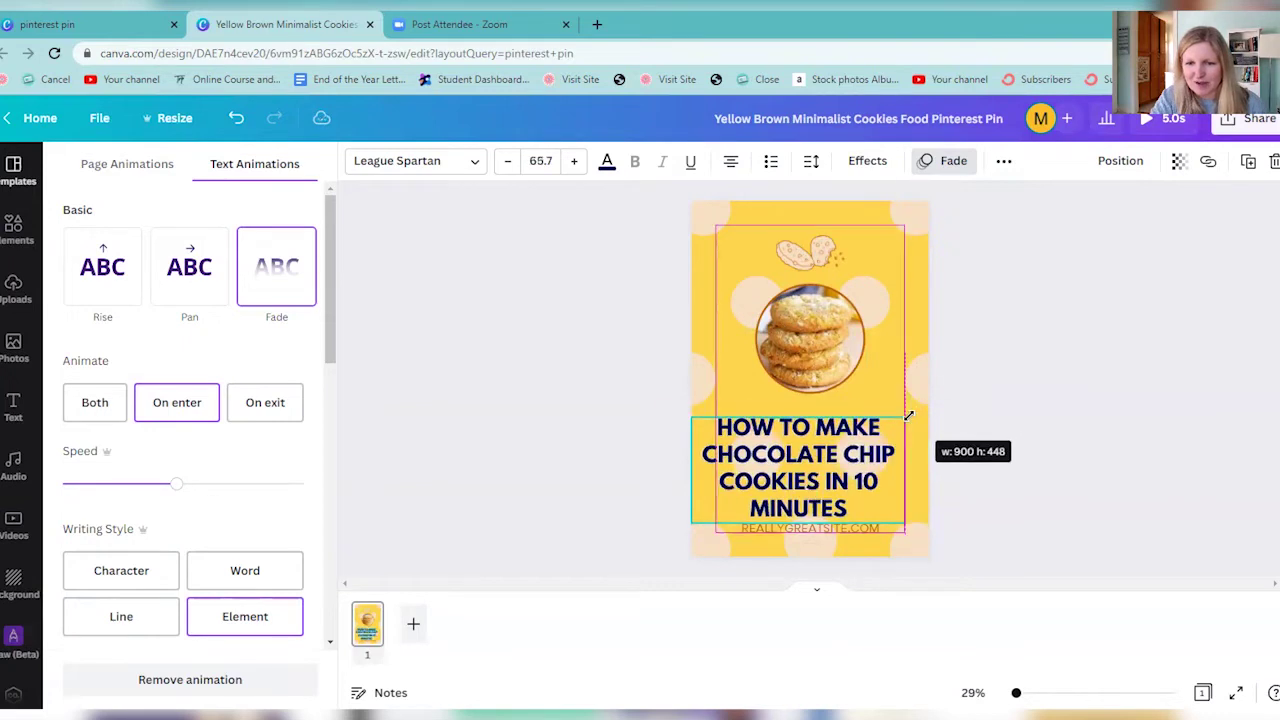
{"action": "left_click_drag", "start_coordinate": [834, 439], "coordinate": [848, 433]}
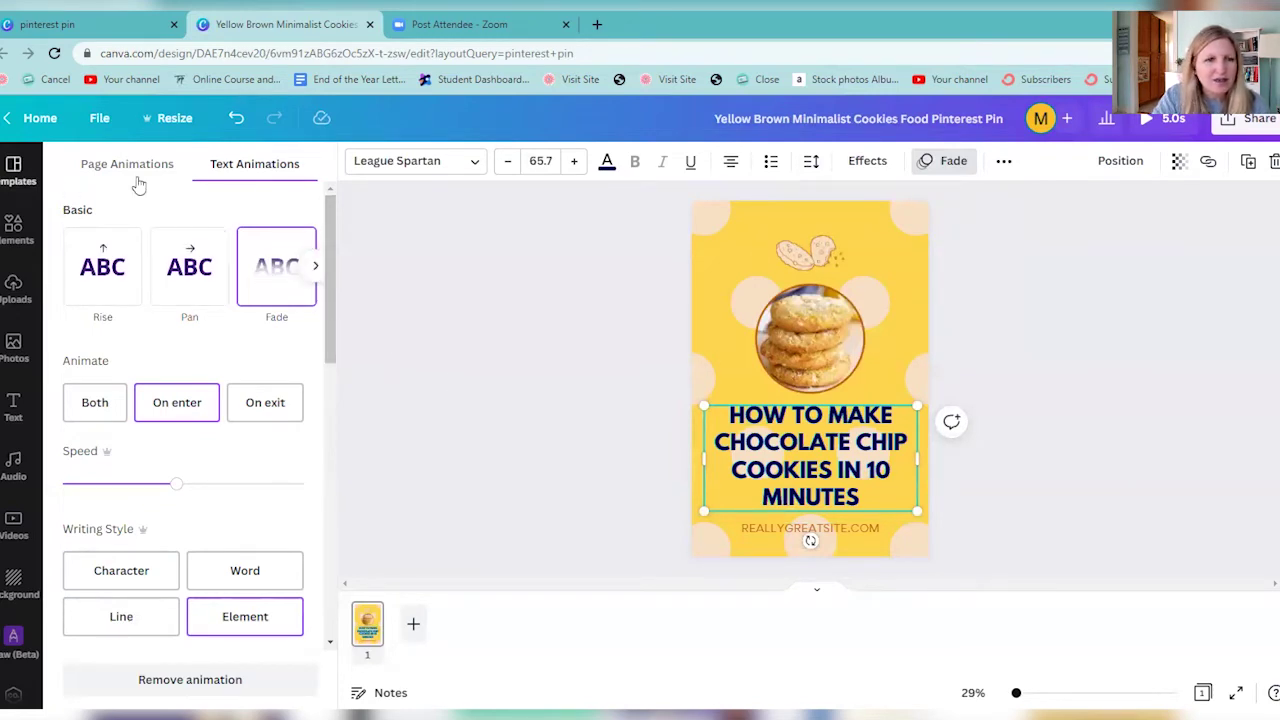
{"action": "left_click", "coordinate": [878, 162]}
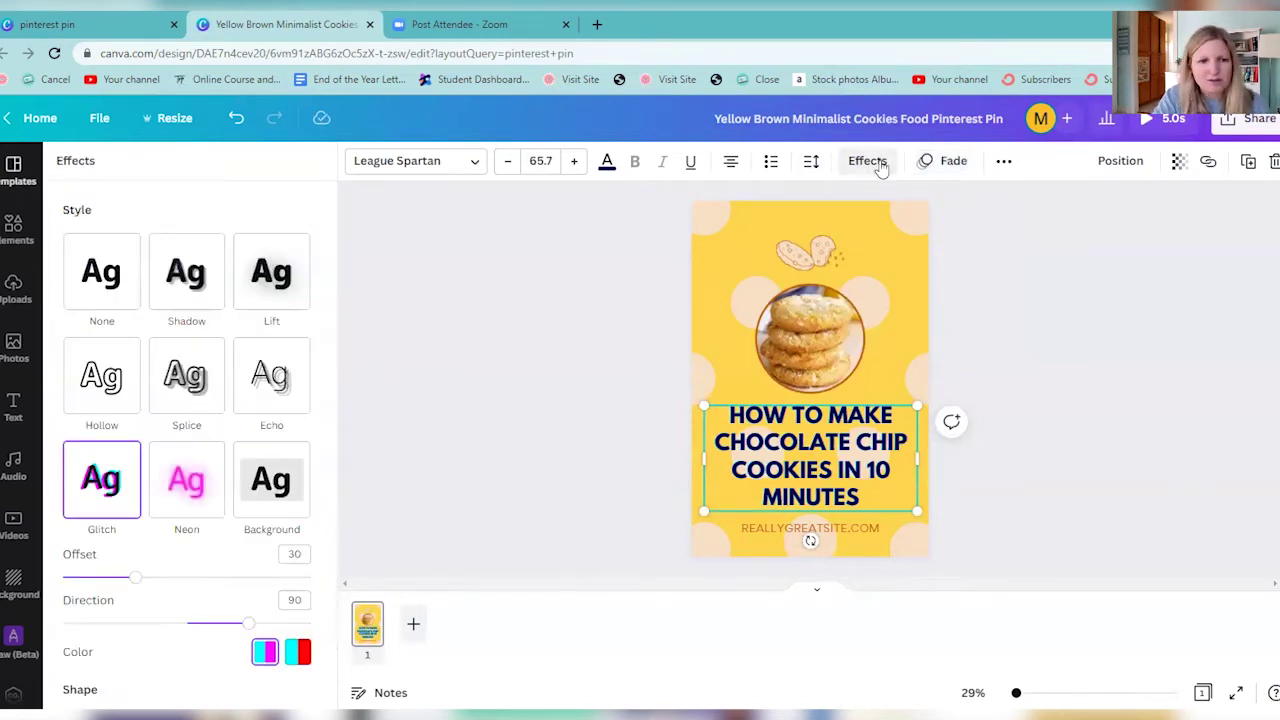
{"action": "left_click", "coordinate": [103, 280]}
{"action": "left_click", "coordinate": [877, 474]}
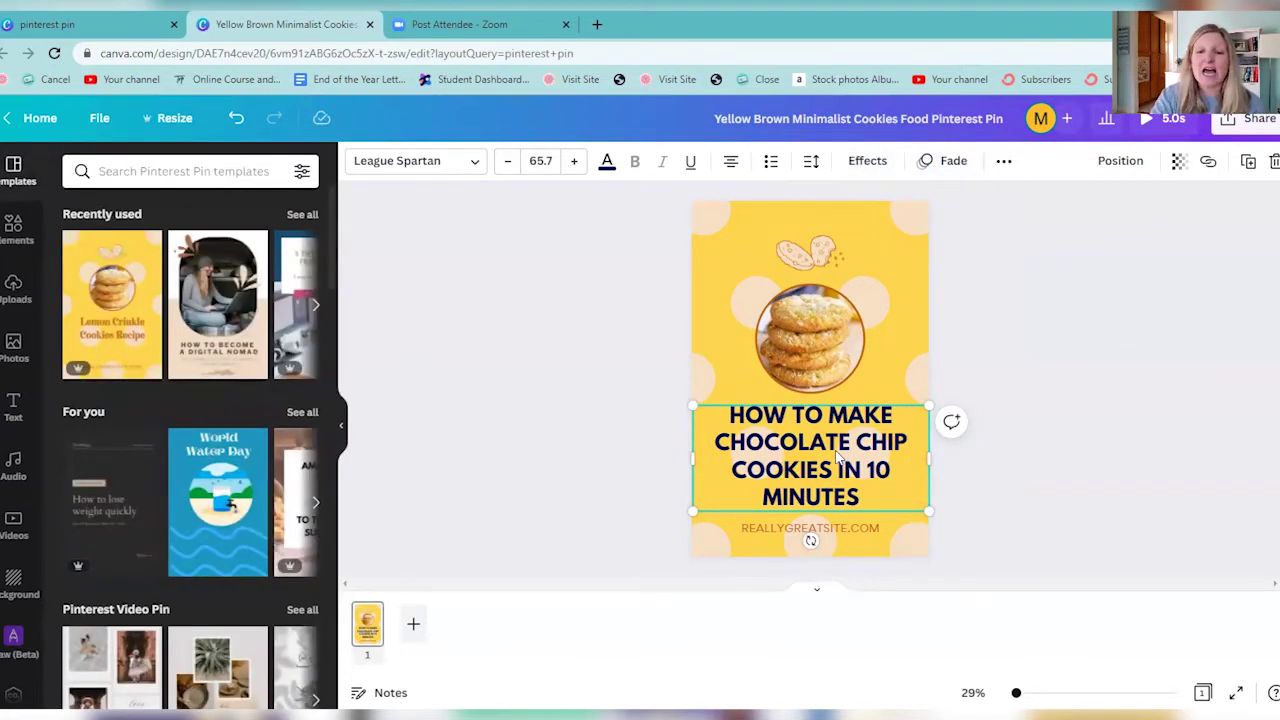
Step: Delete the cookie photo from its circular frame and undo the deletion
{"action": "left_click", "coordinate": [815, 348]}
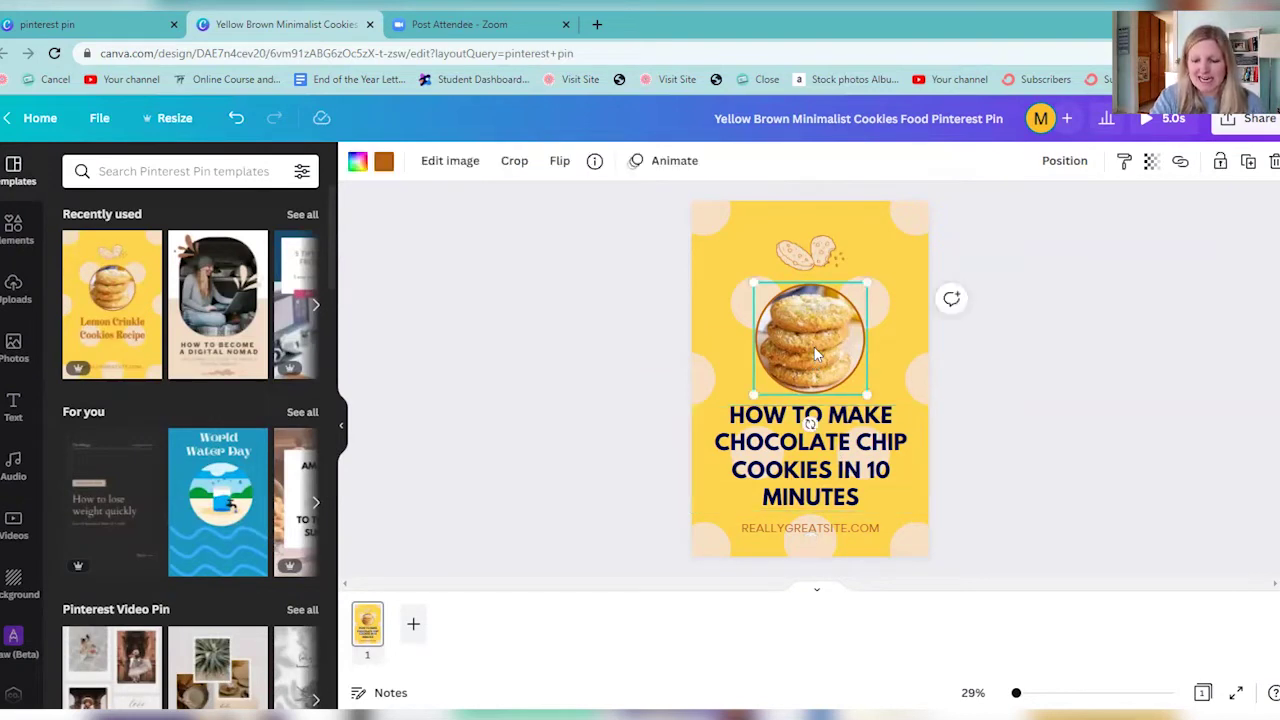
{"action": "key", "text": "Delete"}
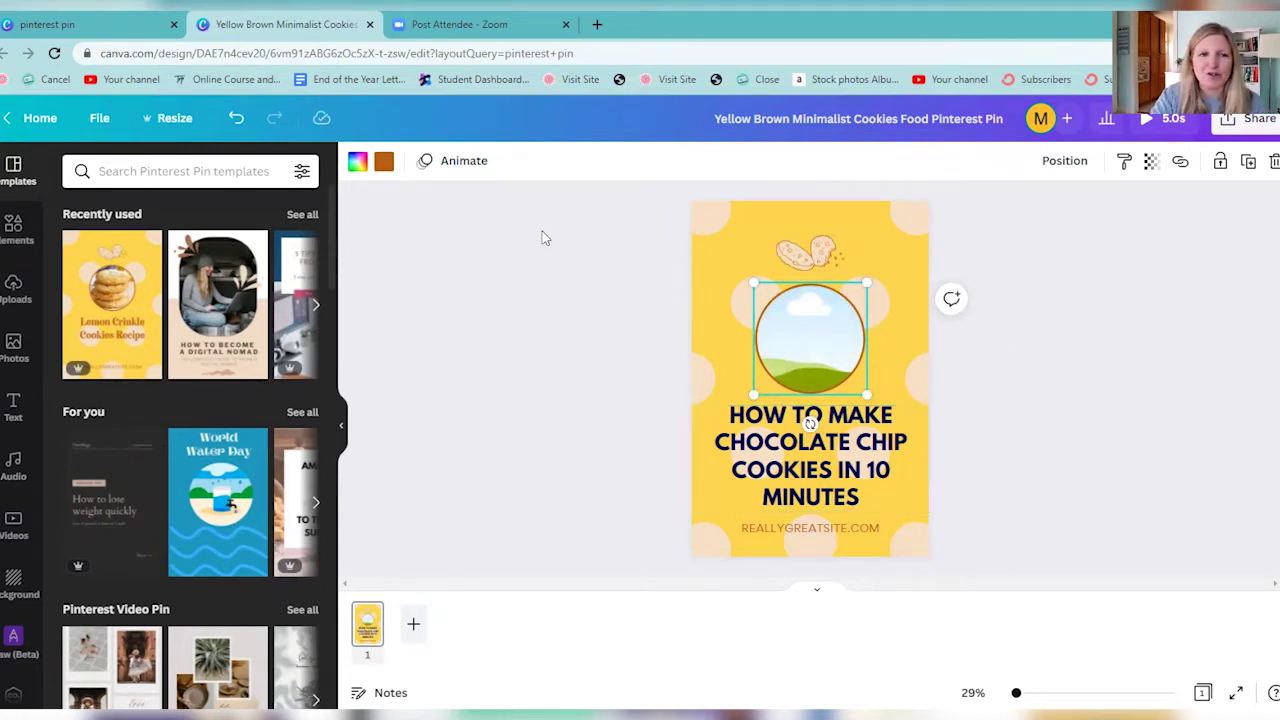
{"action": "left_click", "coordinate": [237, 121]}
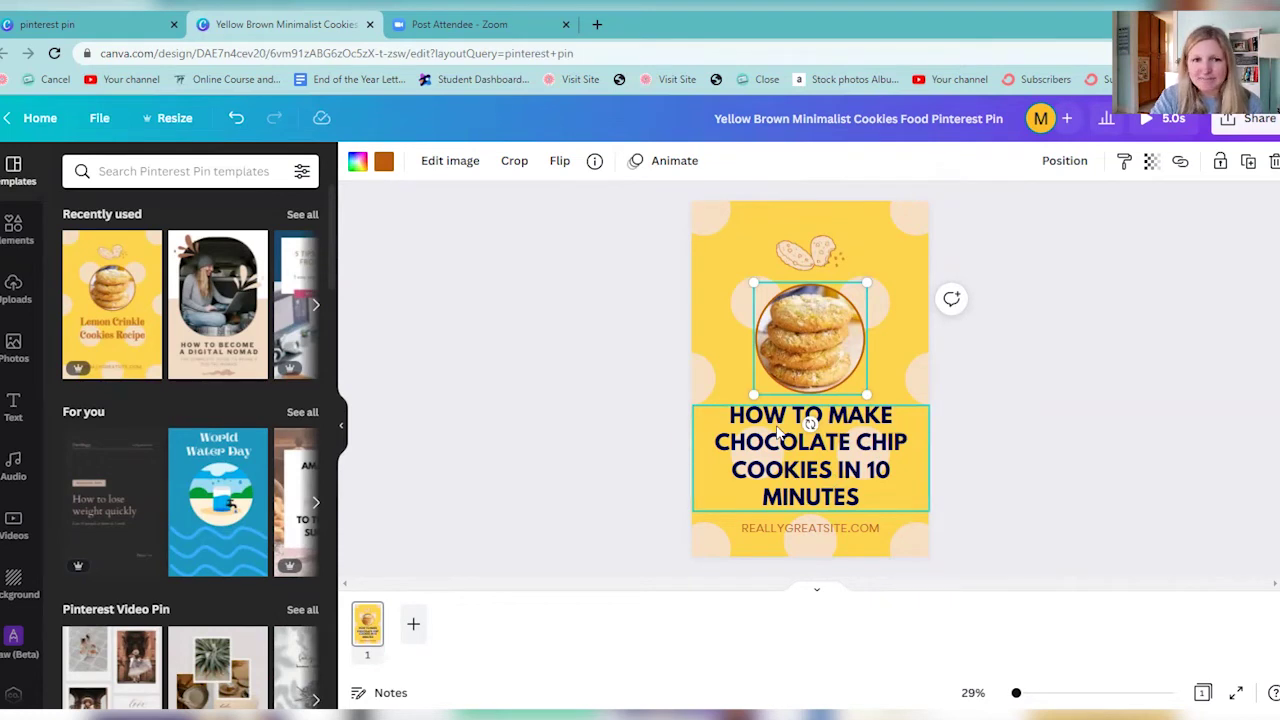
{"action": "left_click", "coordinate": [829, 536]}
{"action": "left_click", "coordinate": [884, 525]}
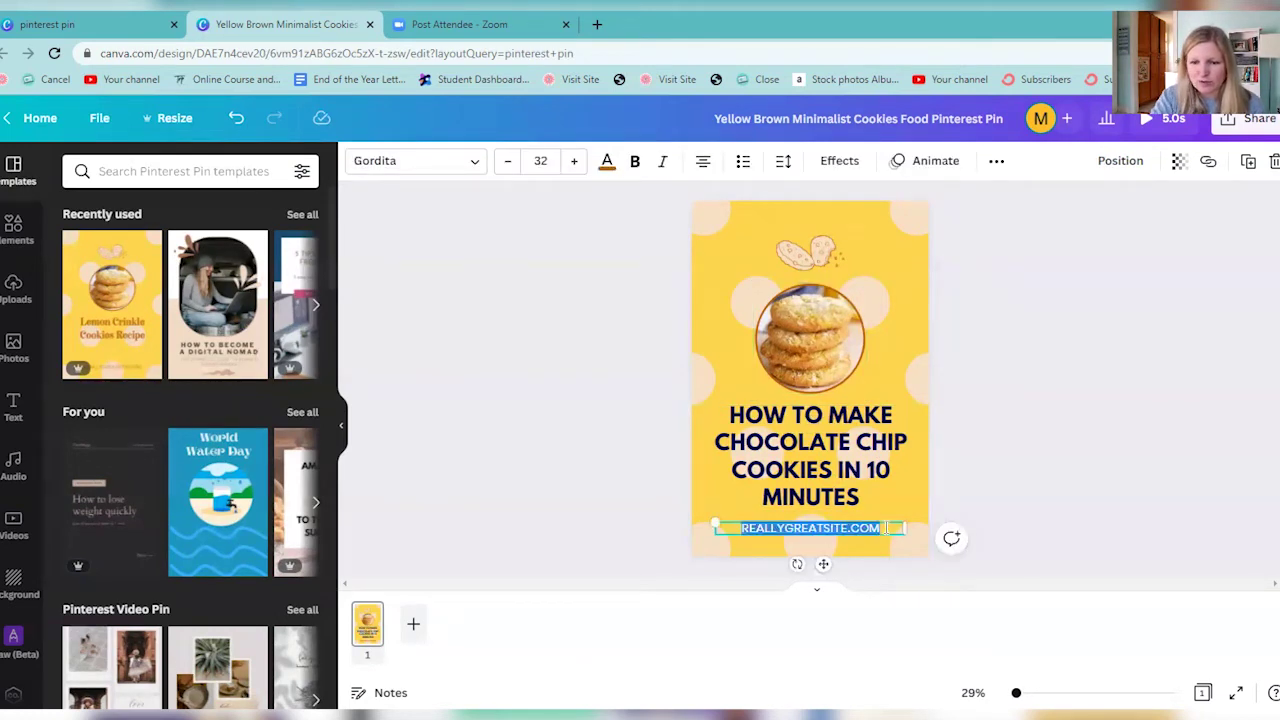
{"action": "type", "text": "www"}
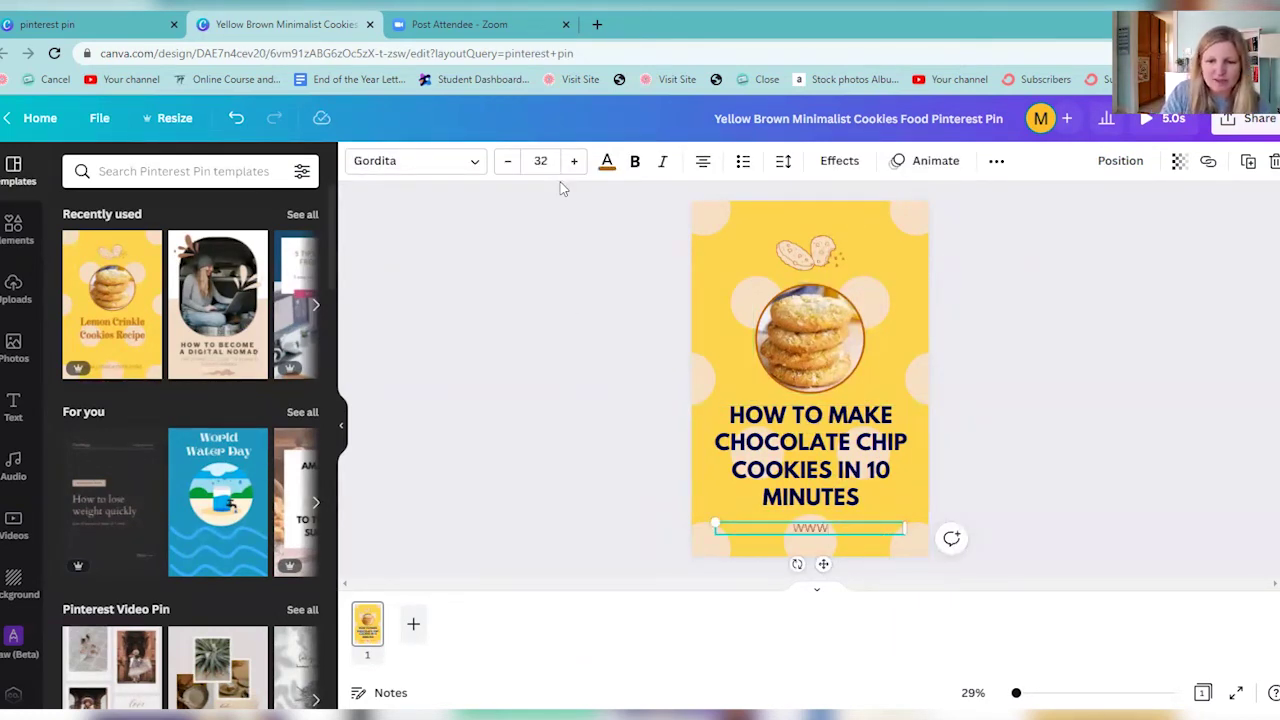
{"action": "type", "text": ".thecreativeimpact.com"}
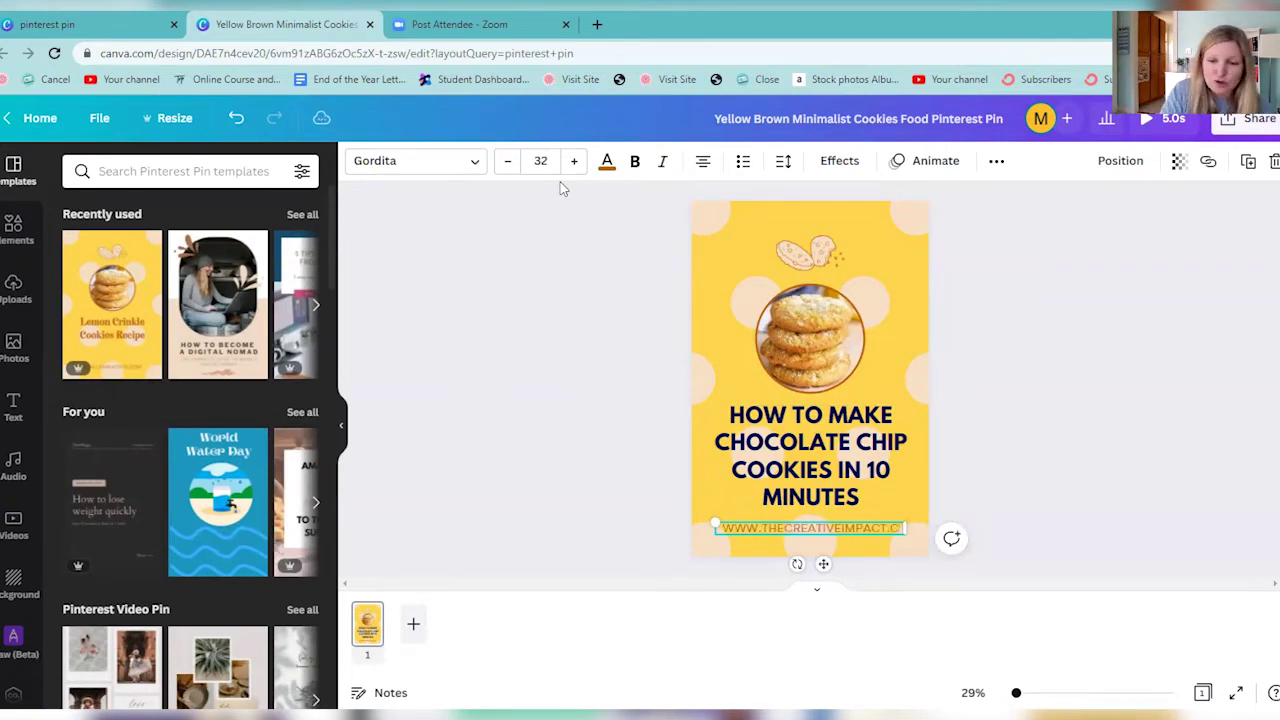
{"action": "left_click_drag", "start_coordinate": [906, 538], "coordinate": [861, 521]}
{"action": "left_click", "coordinate": [849, 533]}
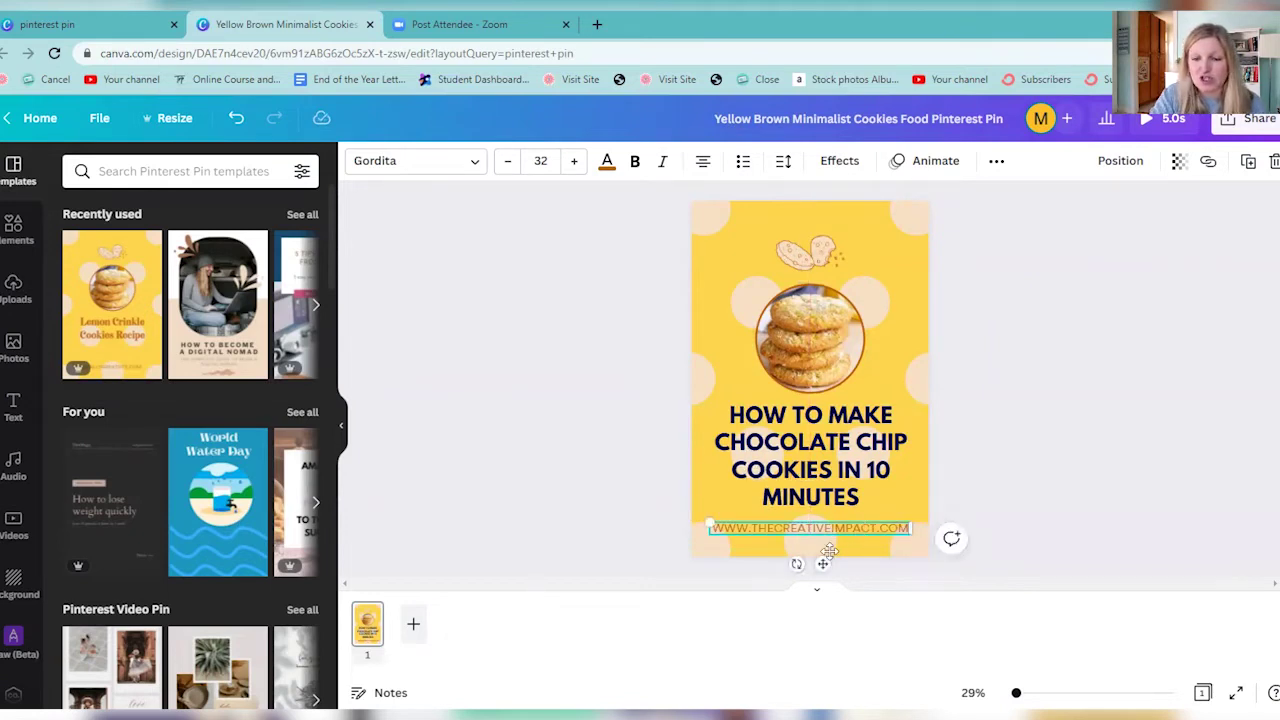
{"action": "key", "text": "BackSpace"}
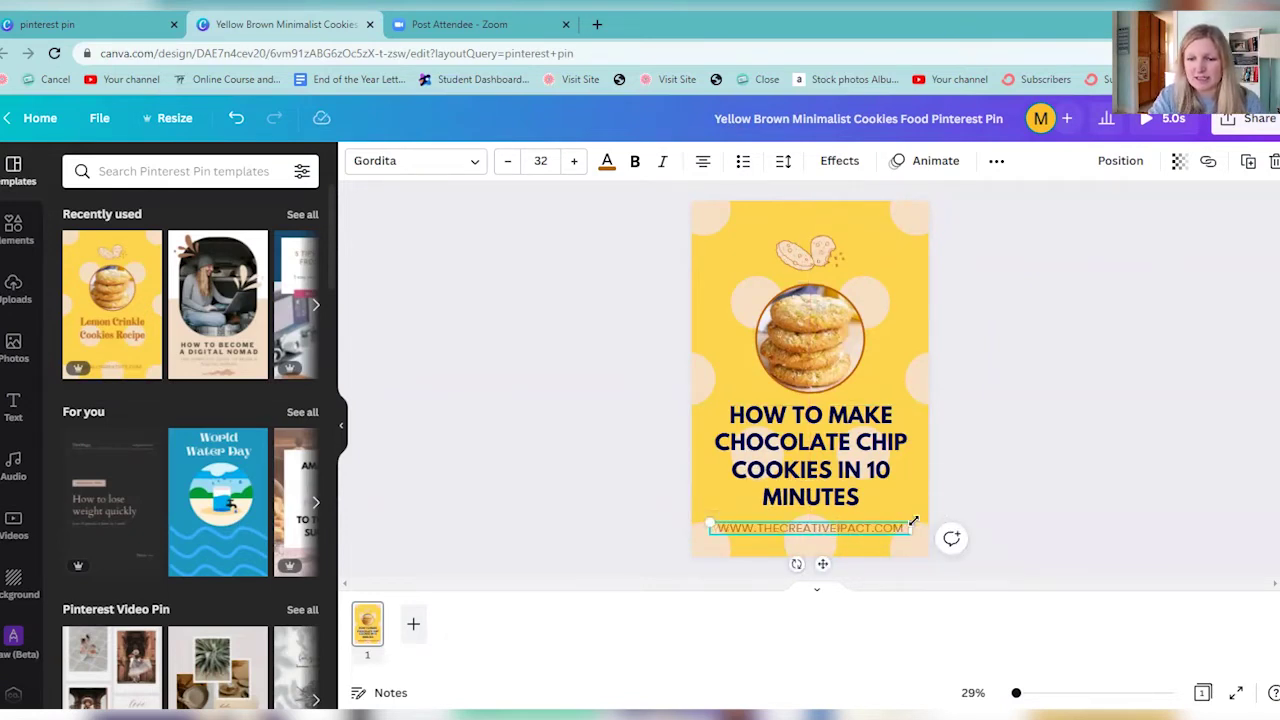
{"action": "key", "text": "Delete"}
{"action": "left_click", "coordinate": [237, 120]}
{"action": "left_click", "coordinate": [848, 527]}
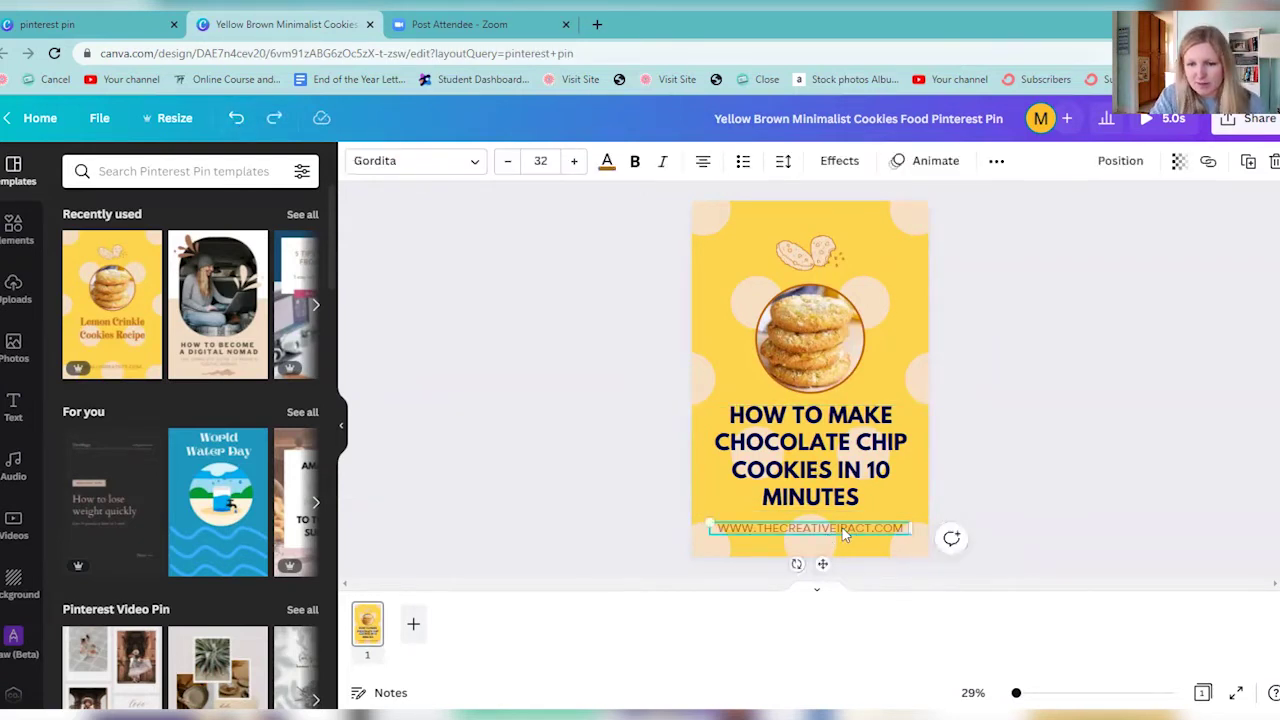
{"action": "left_click", "coordinate": [777, 528]}
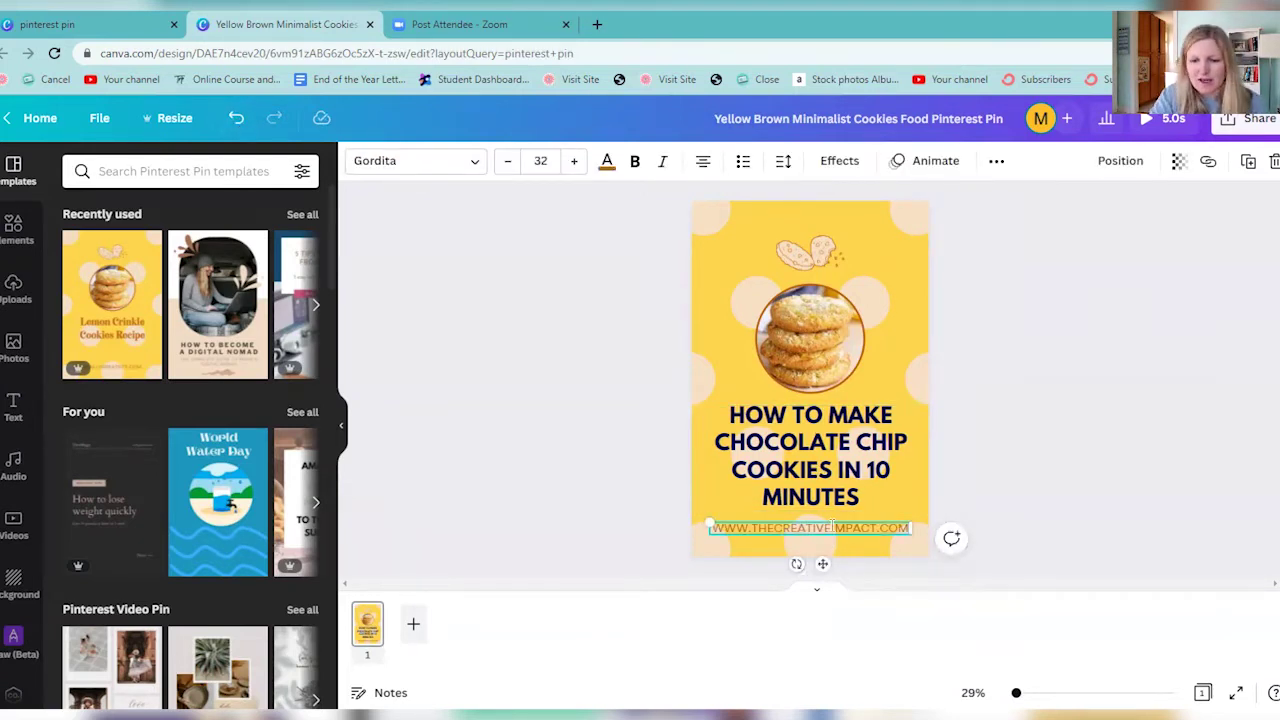
Step: Recolor the website text with the dark navy document color and set its font size to 28
{"action": "left_click", "coordinate": [607, 163]}
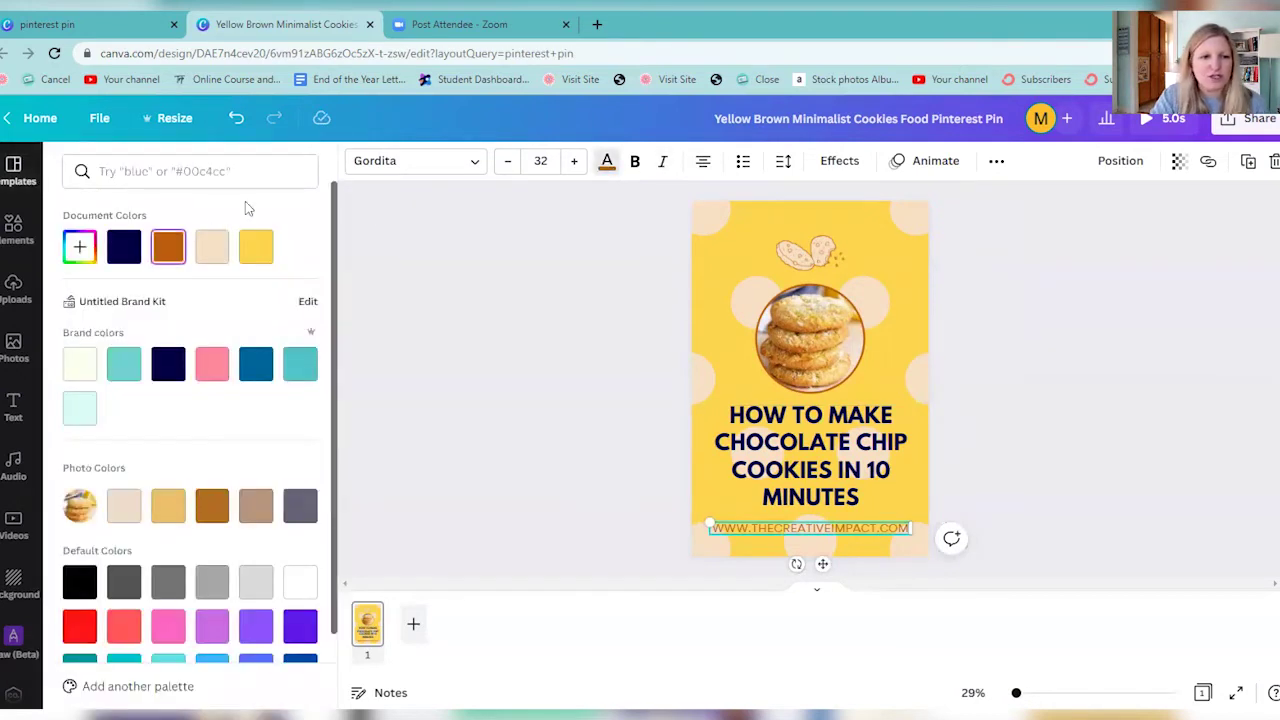
{"action": "left_click", "coordinate": [110, 255]}
{"action": "left_click", "coordinate": [507, 170]}
{"action": "triple_click", "coordinate": [507, 170]}
Step: Change the website text's font to League Spartan and set its size to 26
{"action": "left_click", "coordinate": [477, 166]}
{"action": "type", "text": "leag"}
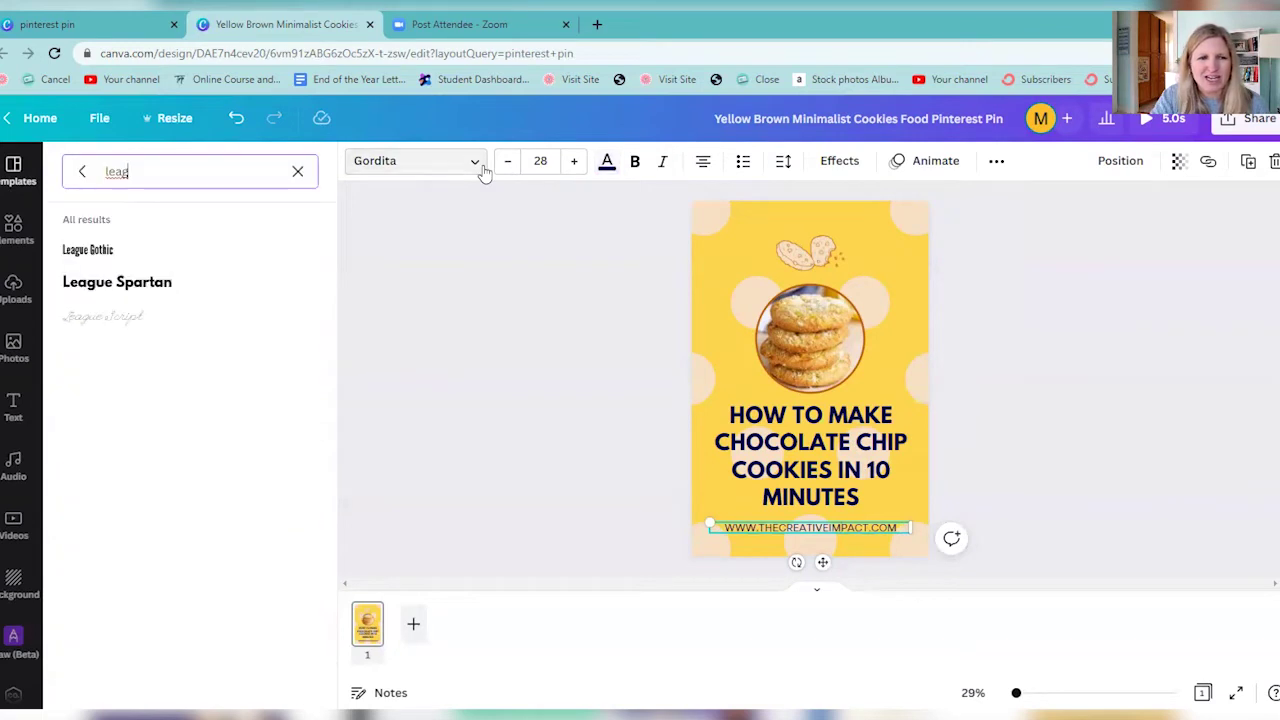
{"action": "left_click", "coordinate": [160, 285]}
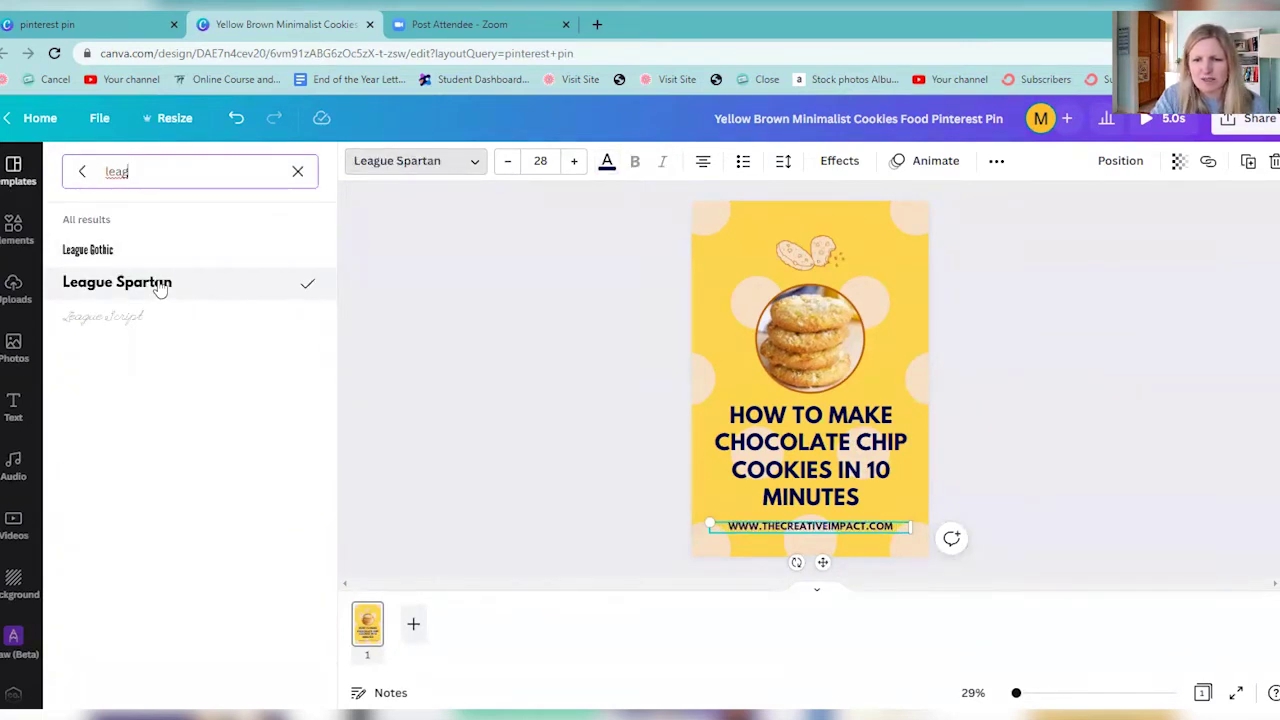
{"action": "left_click", "coordinate": [507, 161]}
{"action": "left_click", "coordinate": [507, 161]}
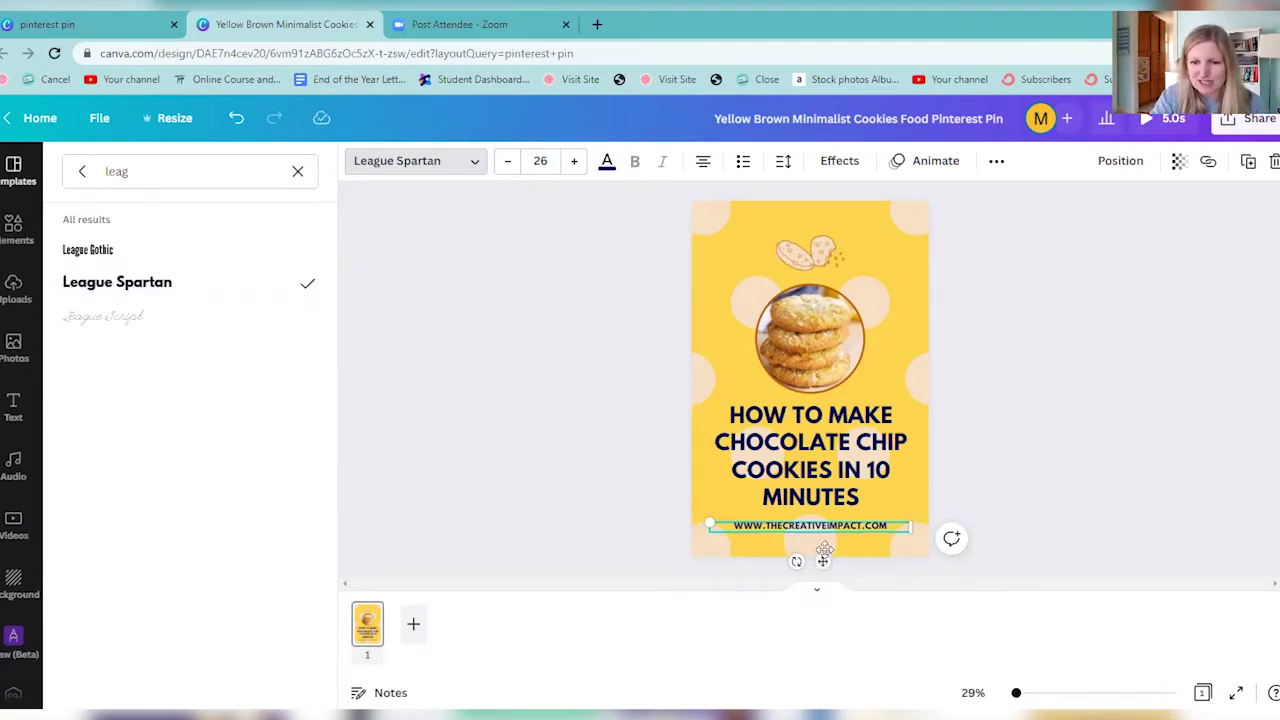
Step: Move the website text slightly lower, closer to the pin's bottom edge
{"action": "left_click_drag", "start_coordinate": [822, 561], "coordinate": [768, 498]}
{"action": "left_click_drag", "start_coordinate": [850, 525], "coordinate": [804, 590]}
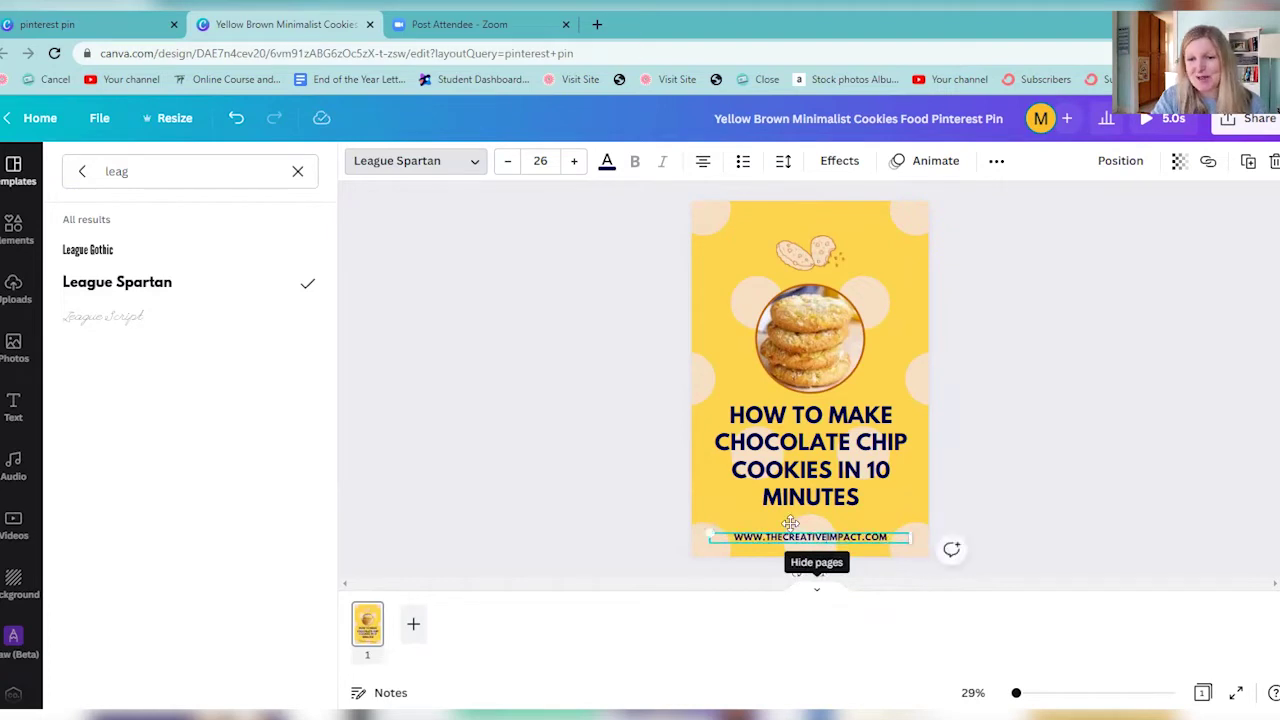
{"action": "left_click", "coordinate": [787, 323]}
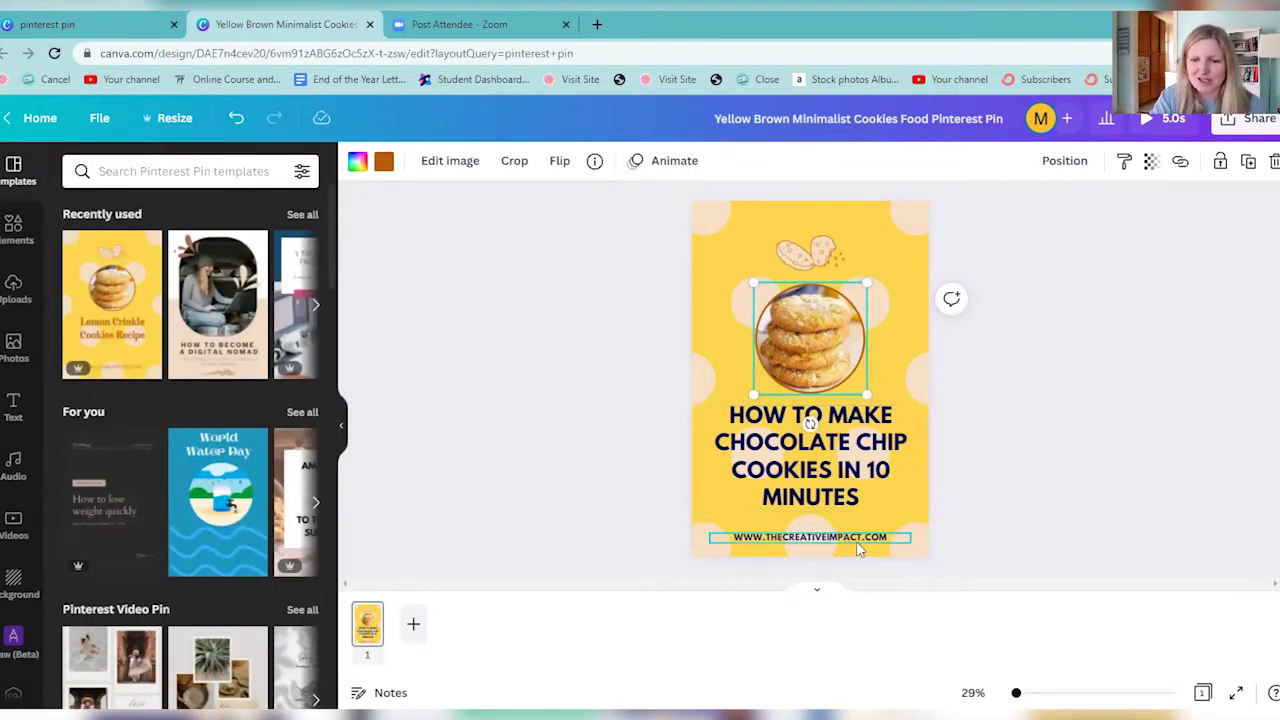
Step: Try the pink and turquoise brand colors on the pin's background, and undo both color changes
{"action": "left_click", "coordinate": [714, 251]}
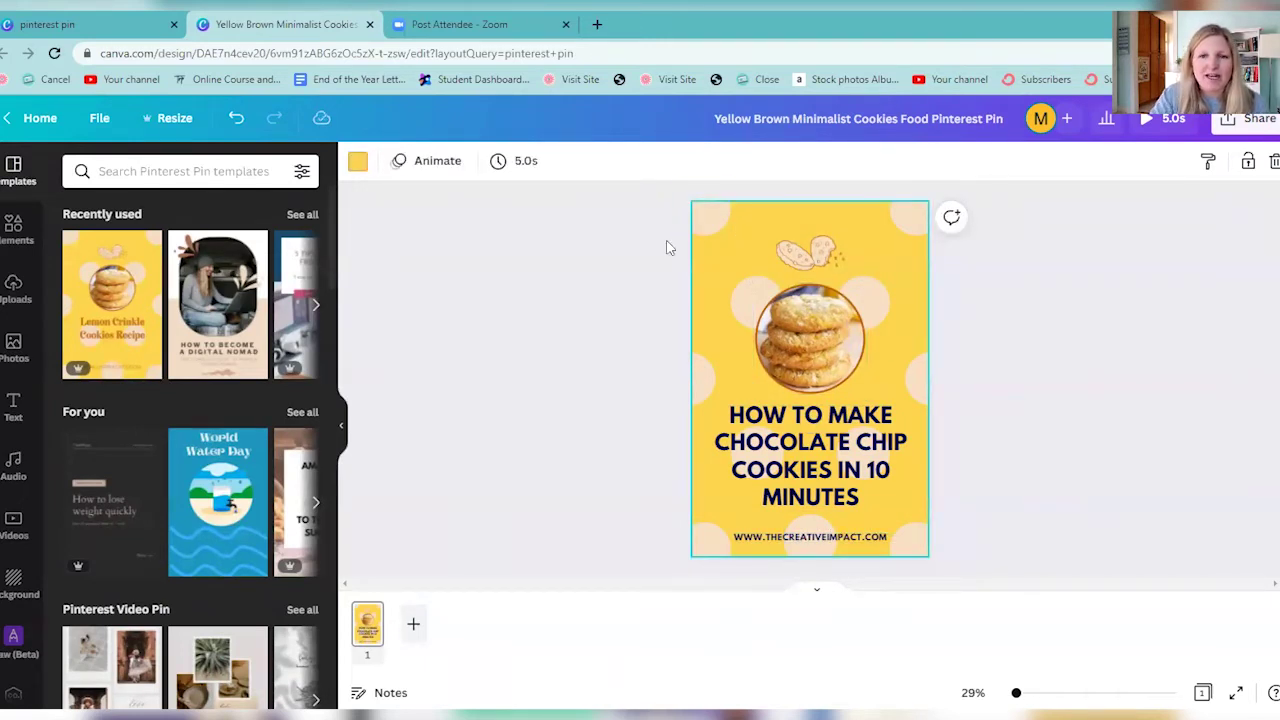
{"action": "left_click", "coordinate": [360, 164]}
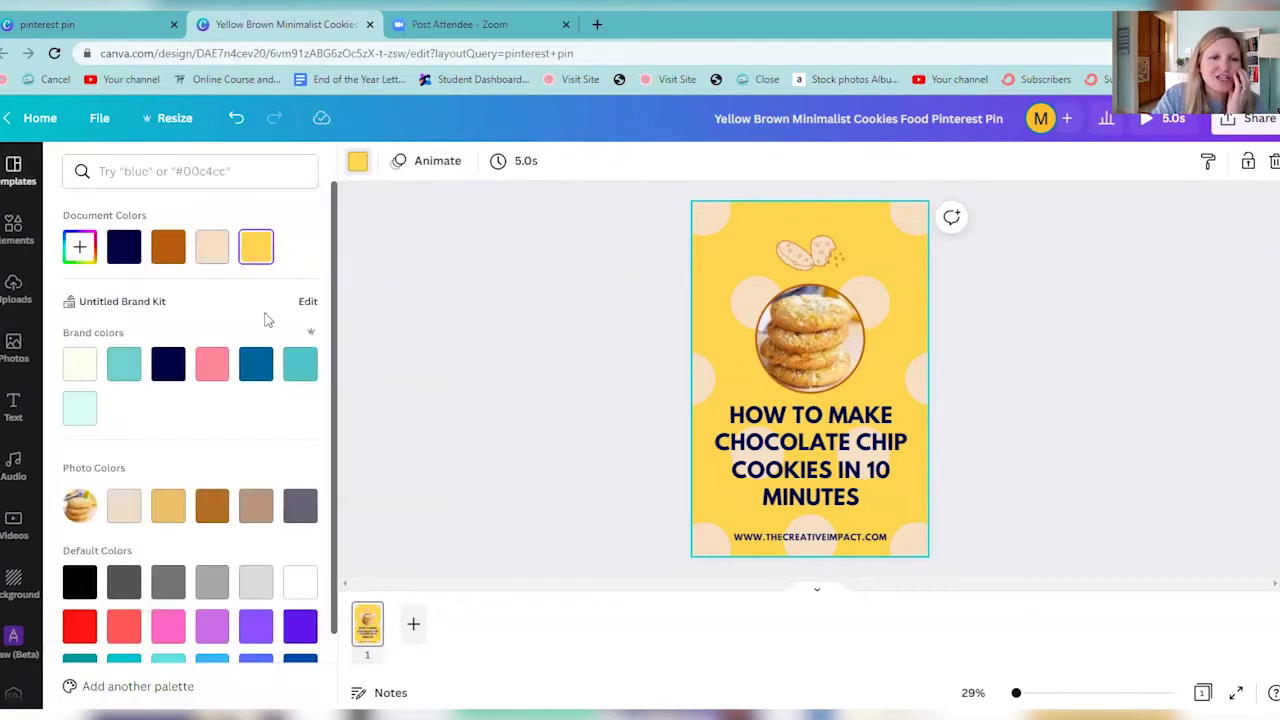
{"action": "left_click", "coordinate": [214, 364]}
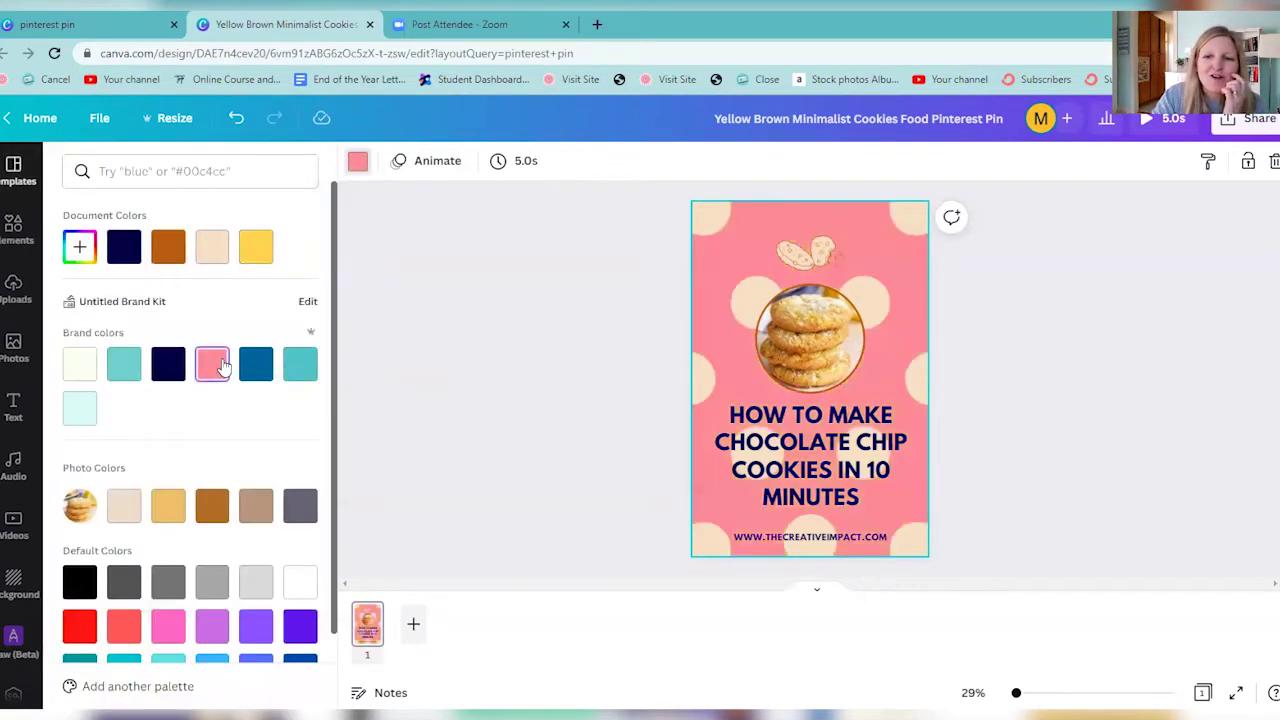
{"action": "left_click", "coordinate": [300, 365]}
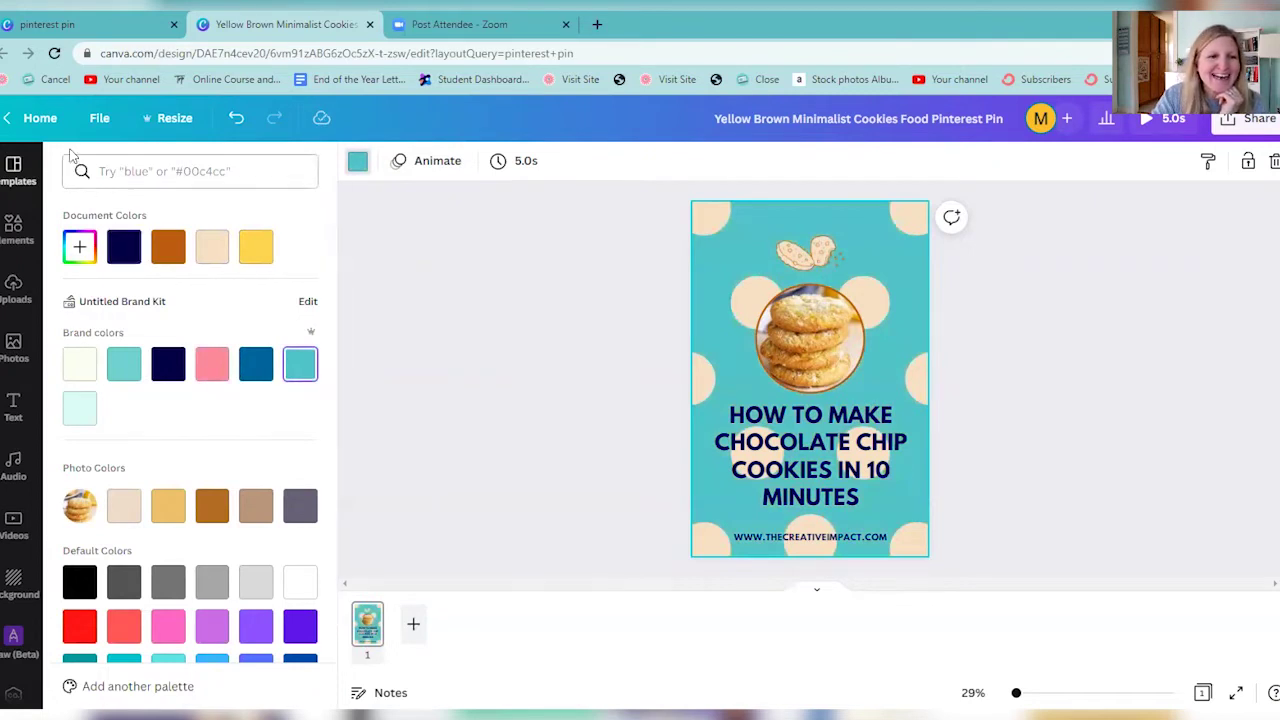
{"action": "left_click", "coordinate": [237, 119]}
{"action": "left_click", "coordinate": [236, 119]}
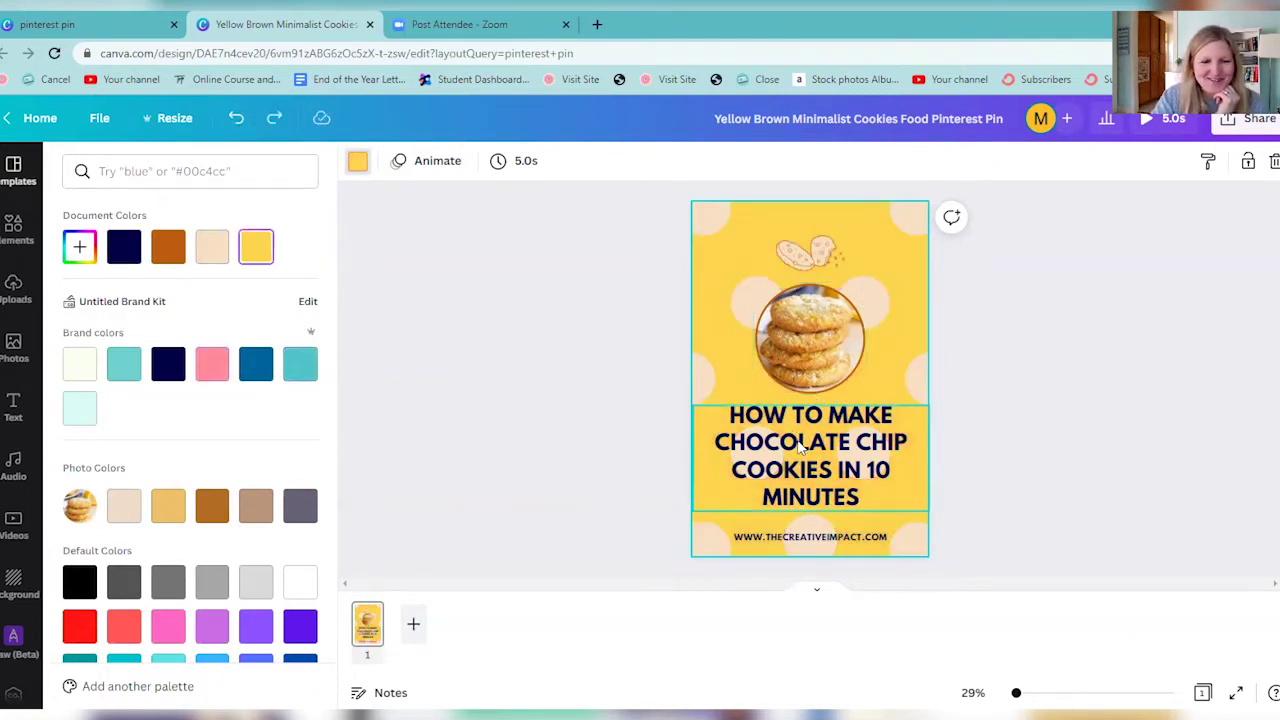
Step: Search the photo library for chocolate chip cookies and browse the results for a replacement picture
{"action": "left_click", "coordinate": [560, 420]}
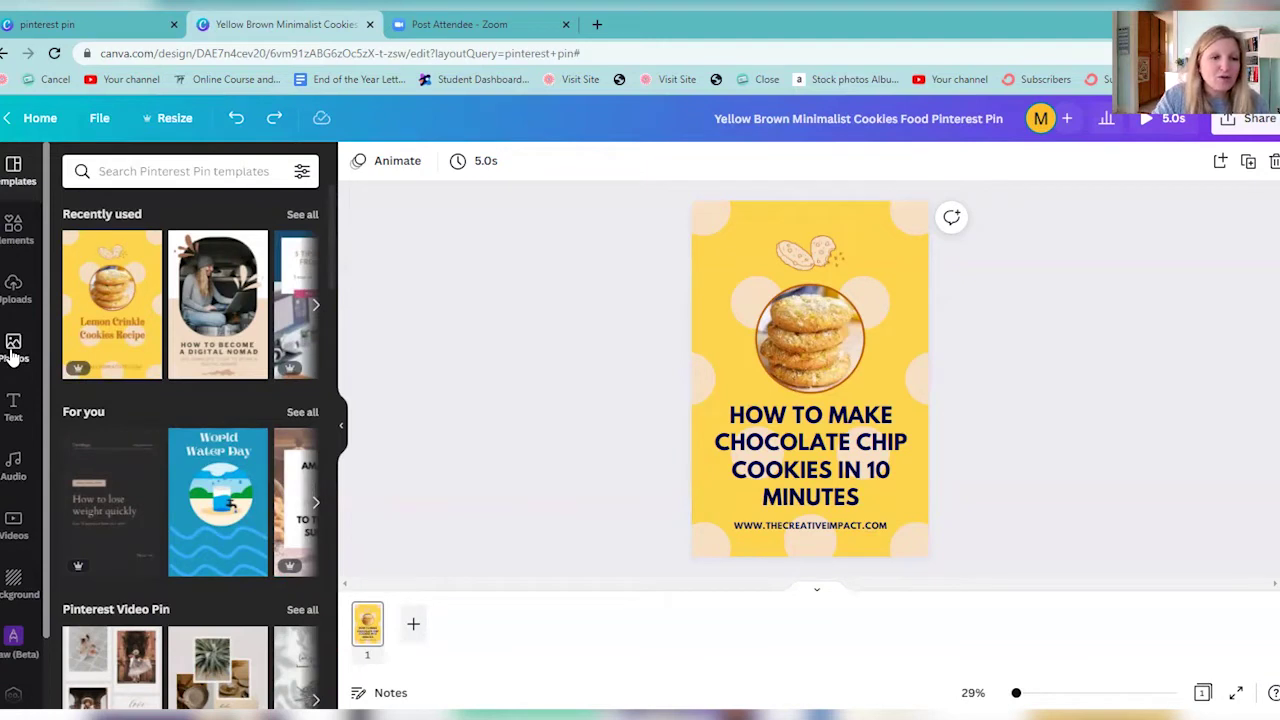
{"action": "left_click", "coordinate": [13, 352]}
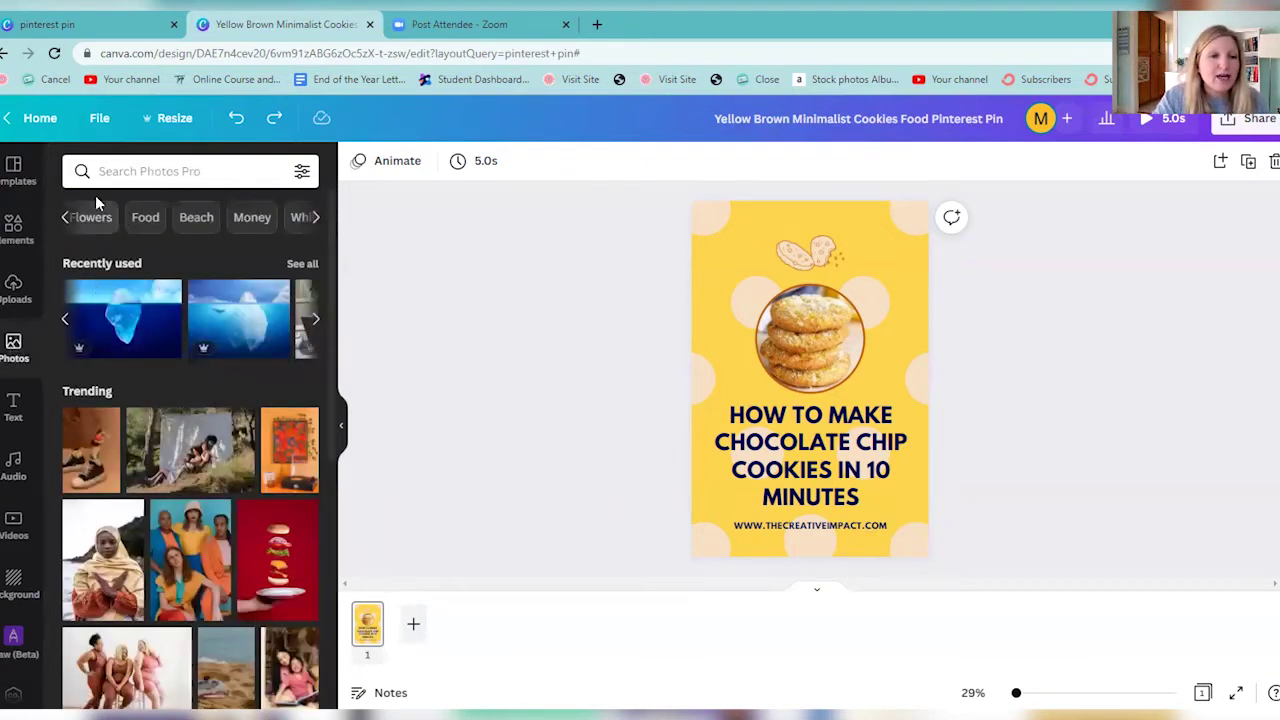
{"action": "left_click", "coordinate": [225, 176]}
{"action": "type", "text": "chocola"}
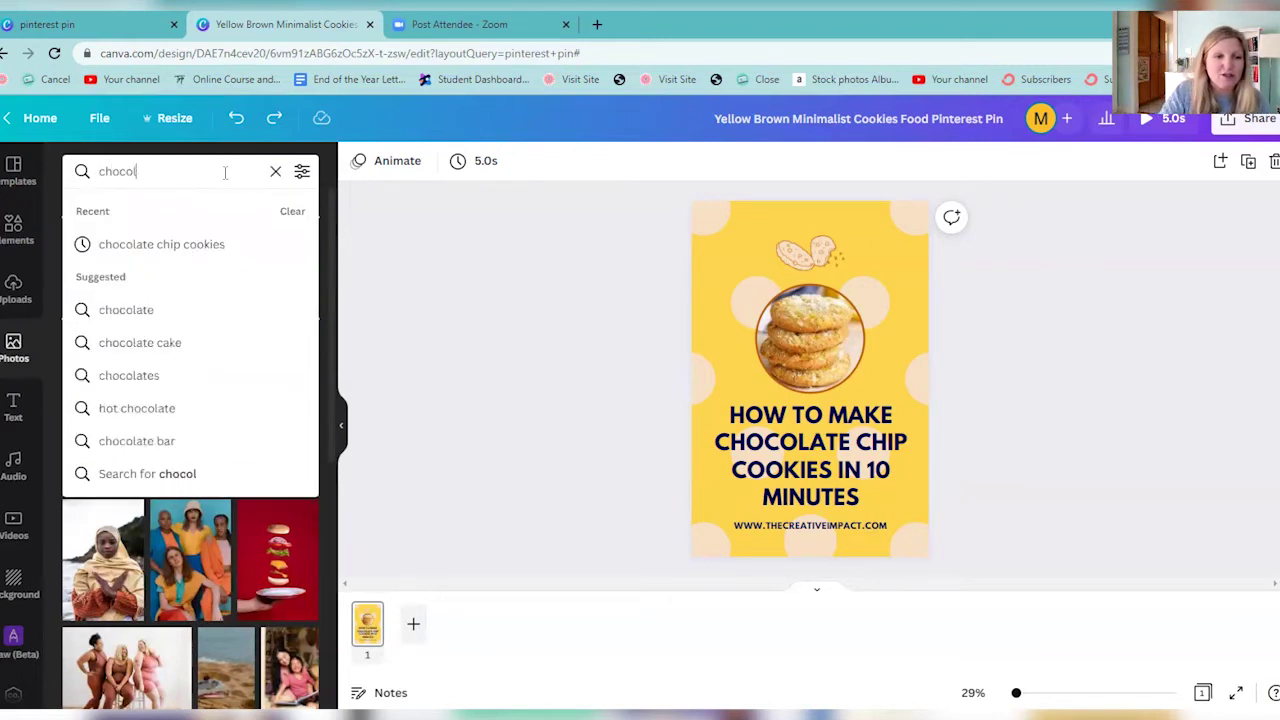
{"action": "left_click", "coordinate": [203, 254]}
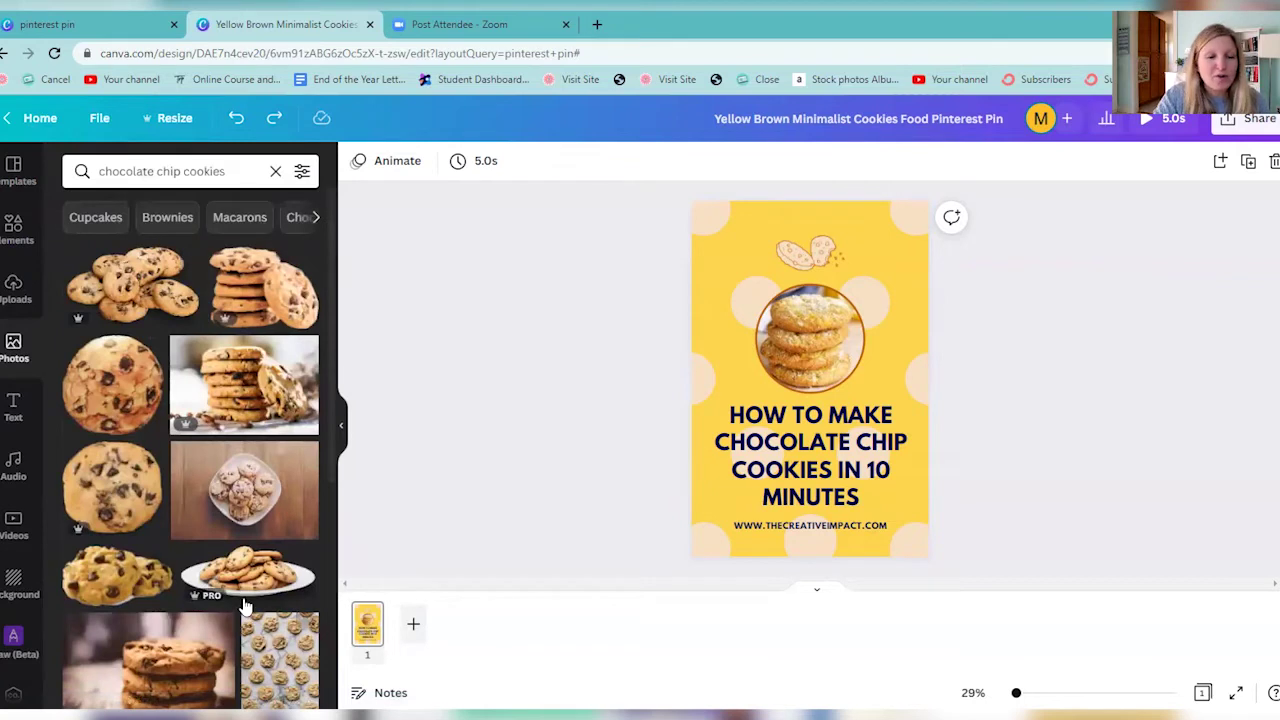
{"action": "scroll", "coordinate": [215, 440], "scroll_direction": "down", "scroll_amount": 2}
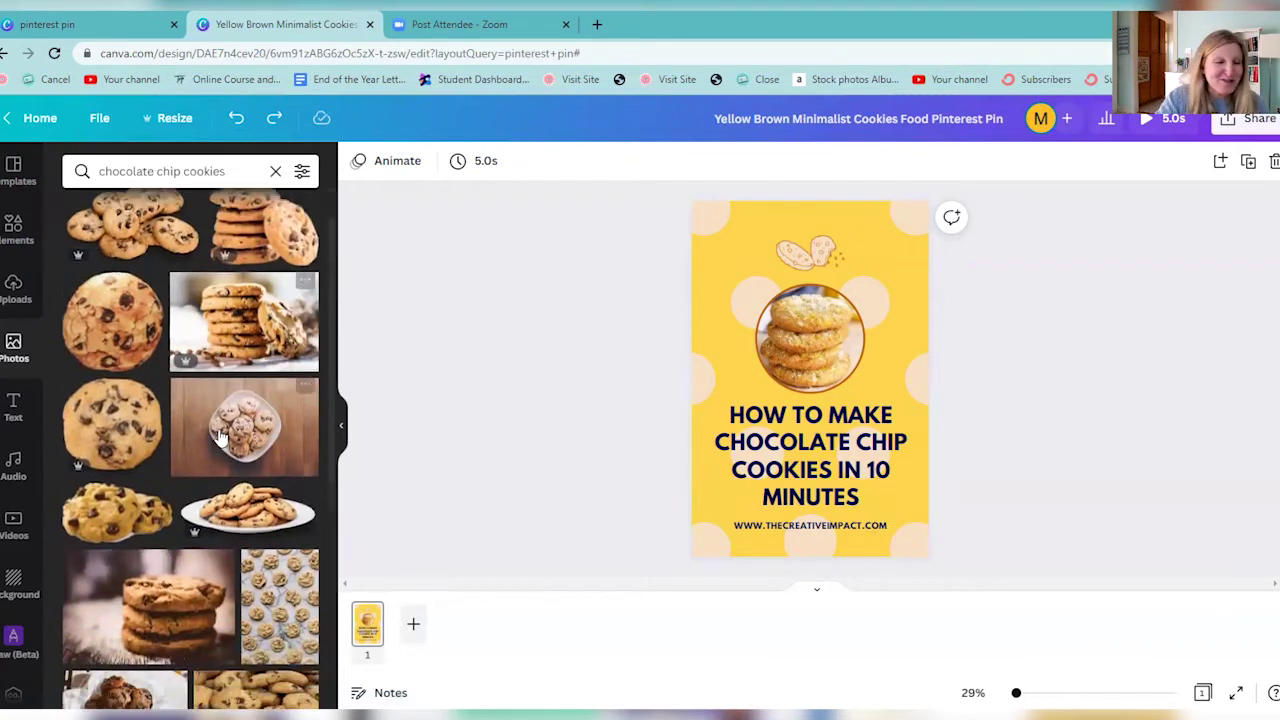
Step: Replace the photo in the circular frame with the stacked chocolate chip cookies picture from the search results
{"action": "scroll", "coordinate": [163, 373], "scroll_direction": "up", "scroll_amount": 2}
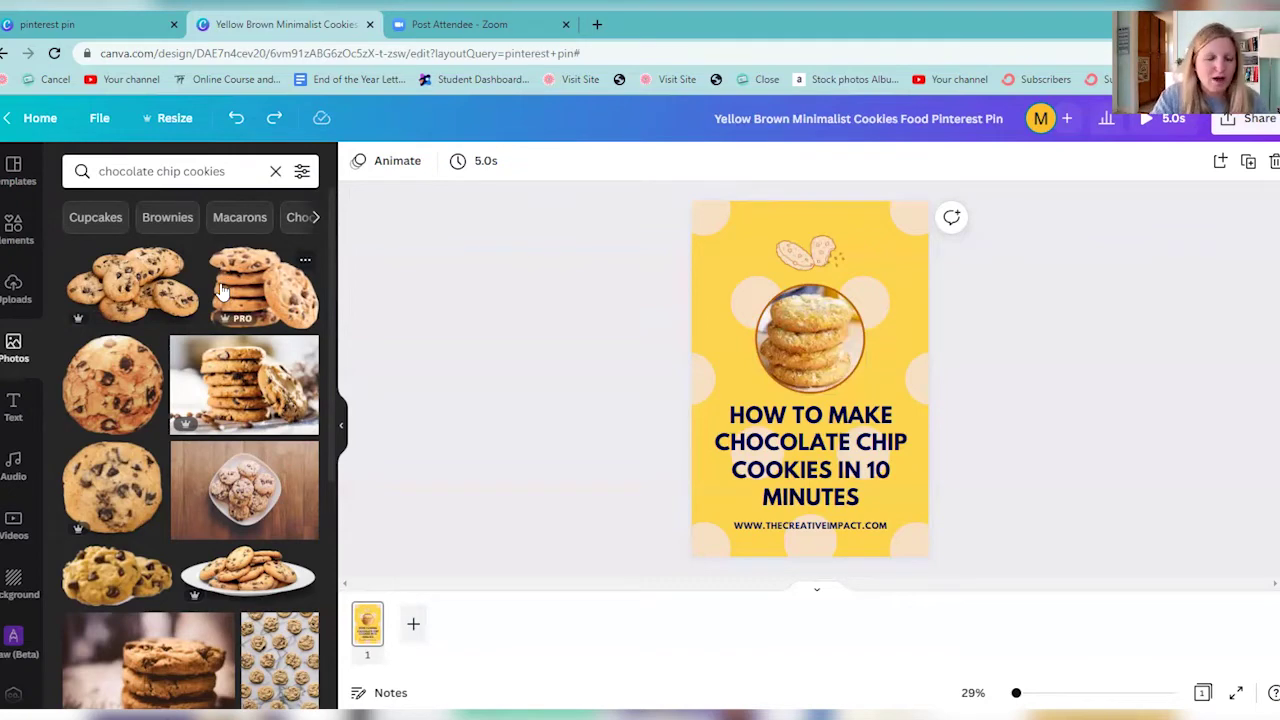
{"action": "scroll", "coordinate": [186, 563], "scroll_direction": "down", "scroll_amount": 2}
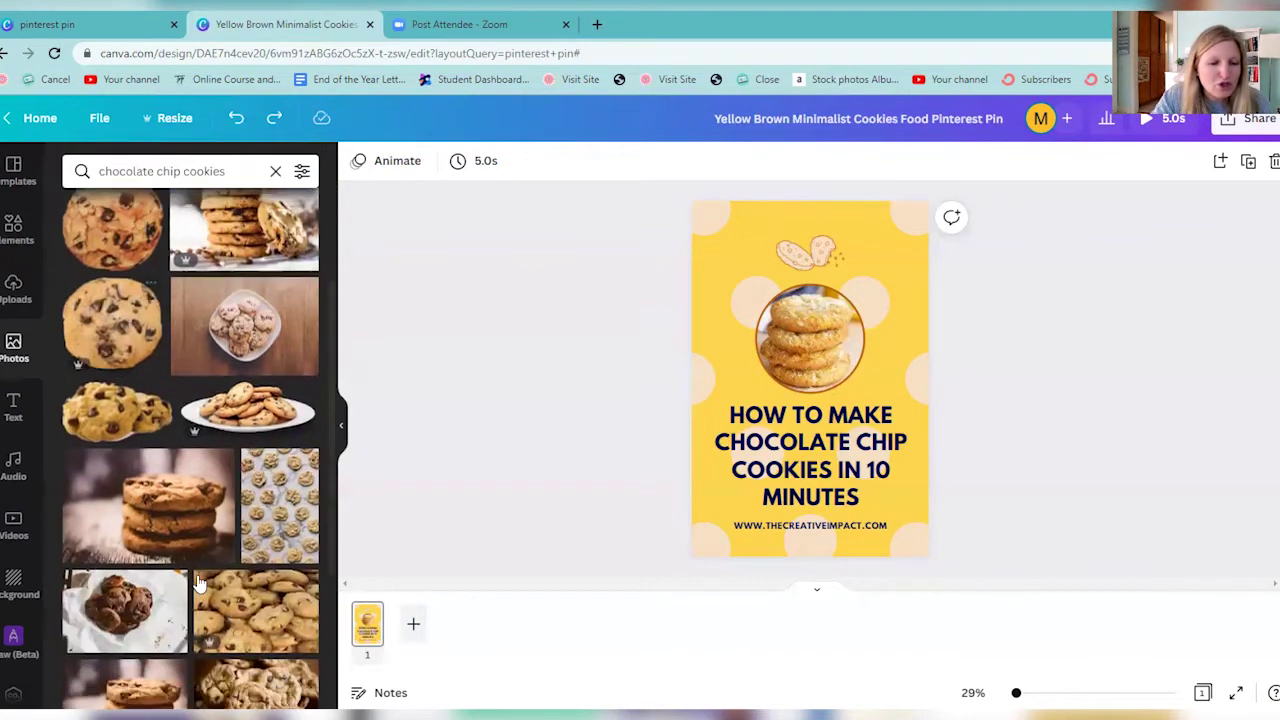
{"action": "scroll", "coordinate": [223, 543], "scroll_direction": "up", "scroll_amount": 3}
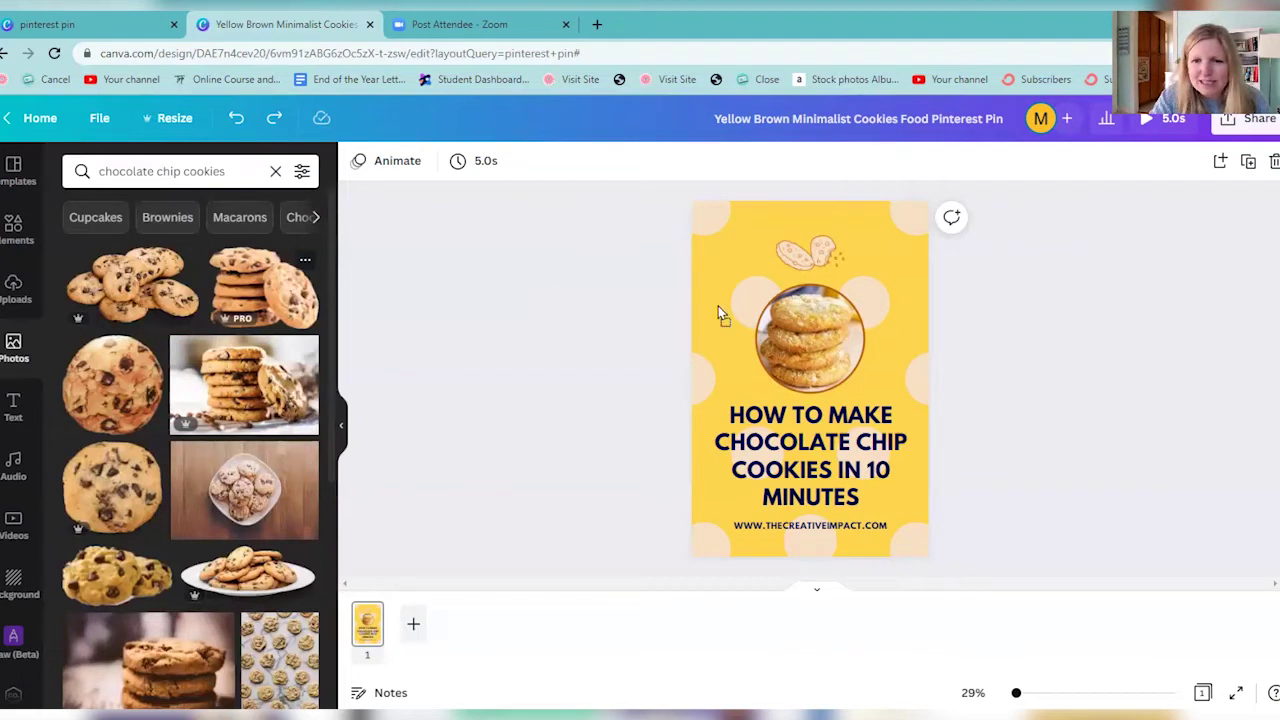
{"action": "left_click_drag", "start_coordinate": [794, 309], "coordinate": [810, 318]}
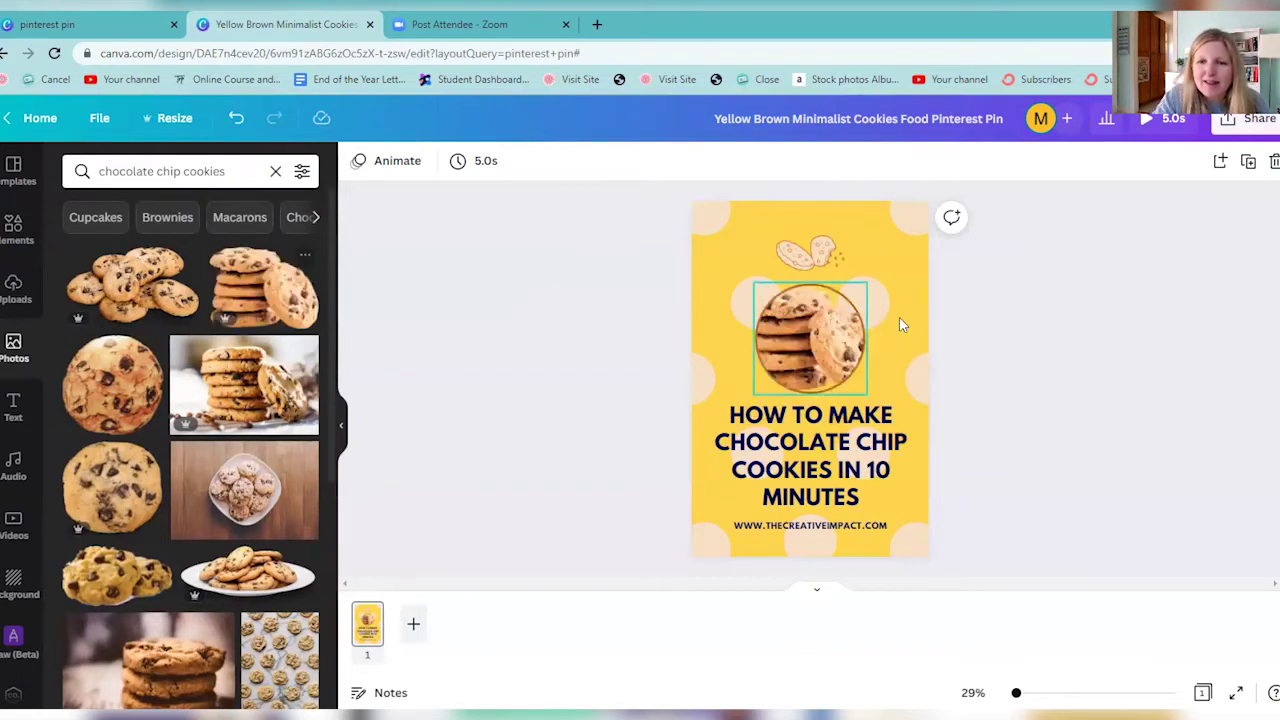
Step: Delete the cookie photo and its circular frame from the pin
{"action": "left_click", "coordinate": [797, 323]}
{"action": "key", "text": "Delete"}
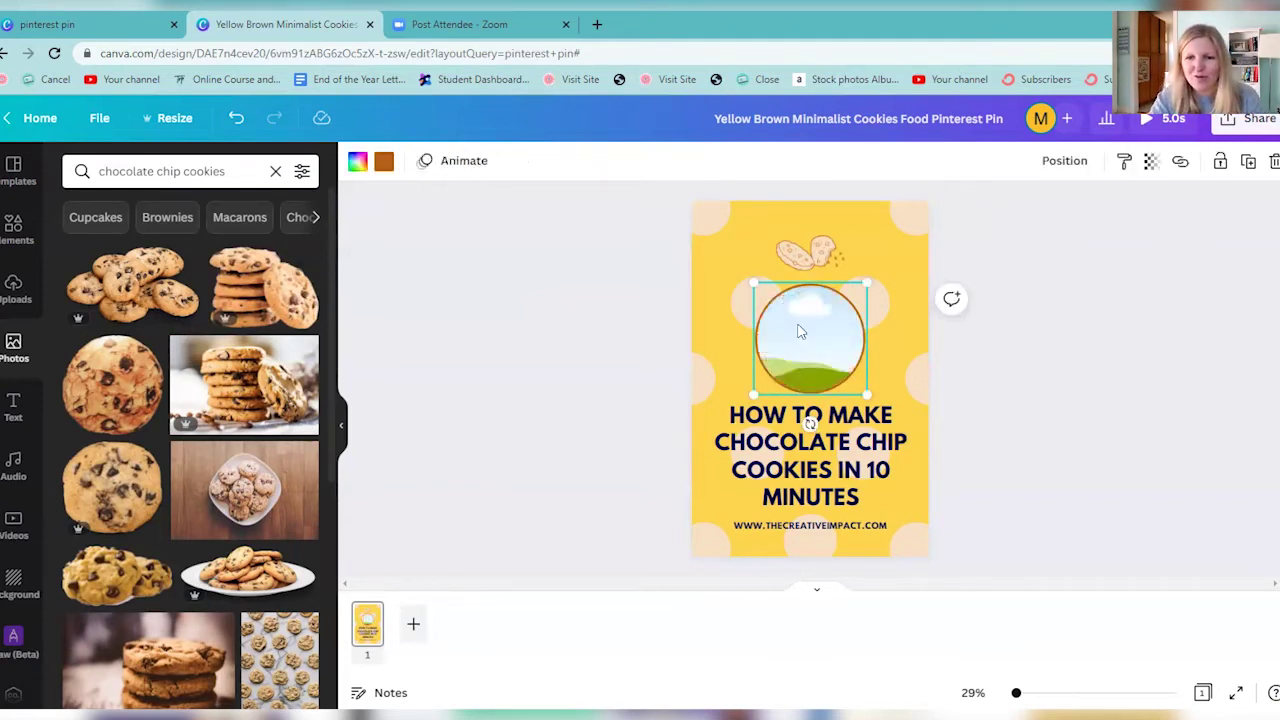
{"action": "key", "text": "Delete"}
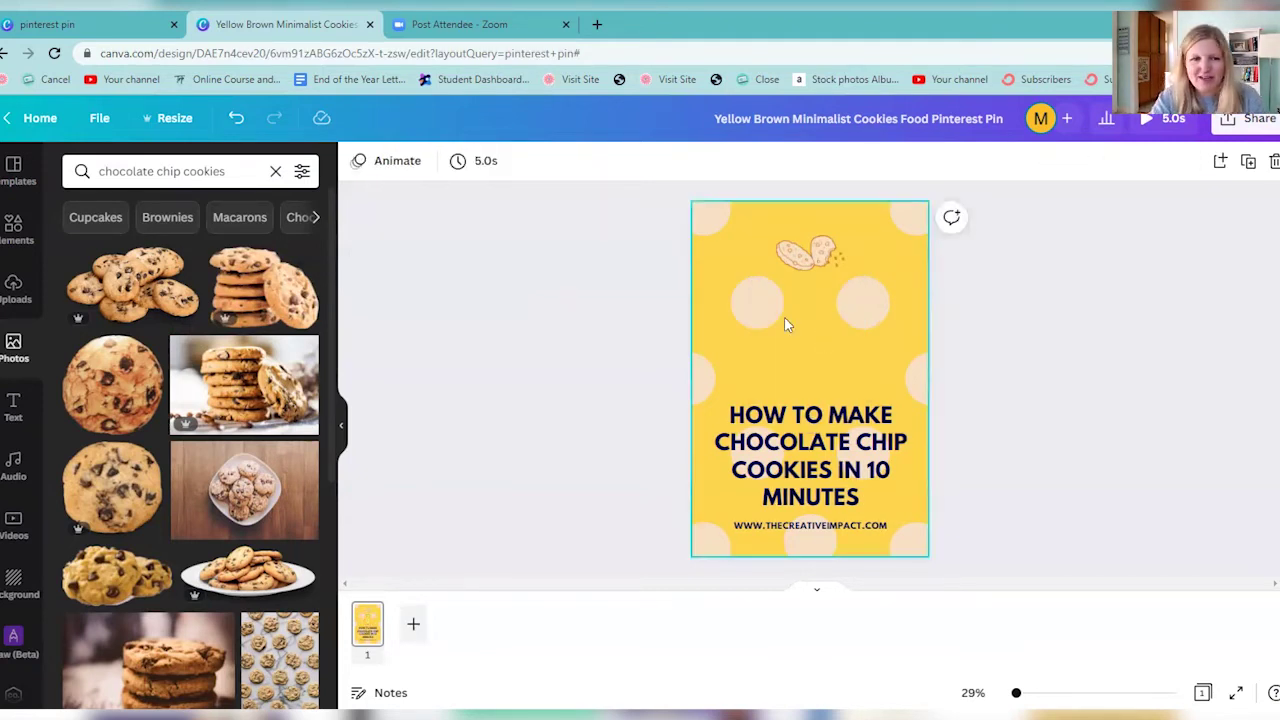
Step: Add the stacked chocolate chip cookies photo directly to the pin, scaled down and centered above the heading
{"action": "left_click", "coordinate": [253, 287]}
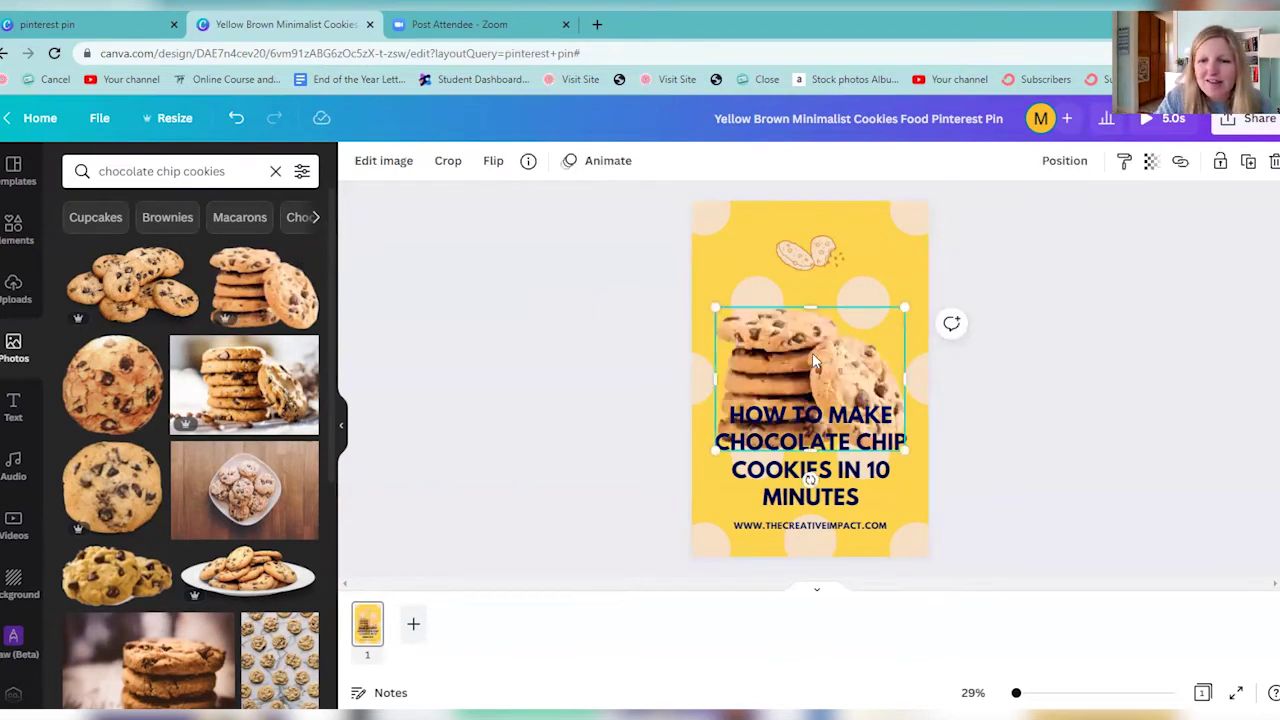
{"action": "left_click_drag", "start_coordinate": [815, 362], "coordinate": [821, 308]}
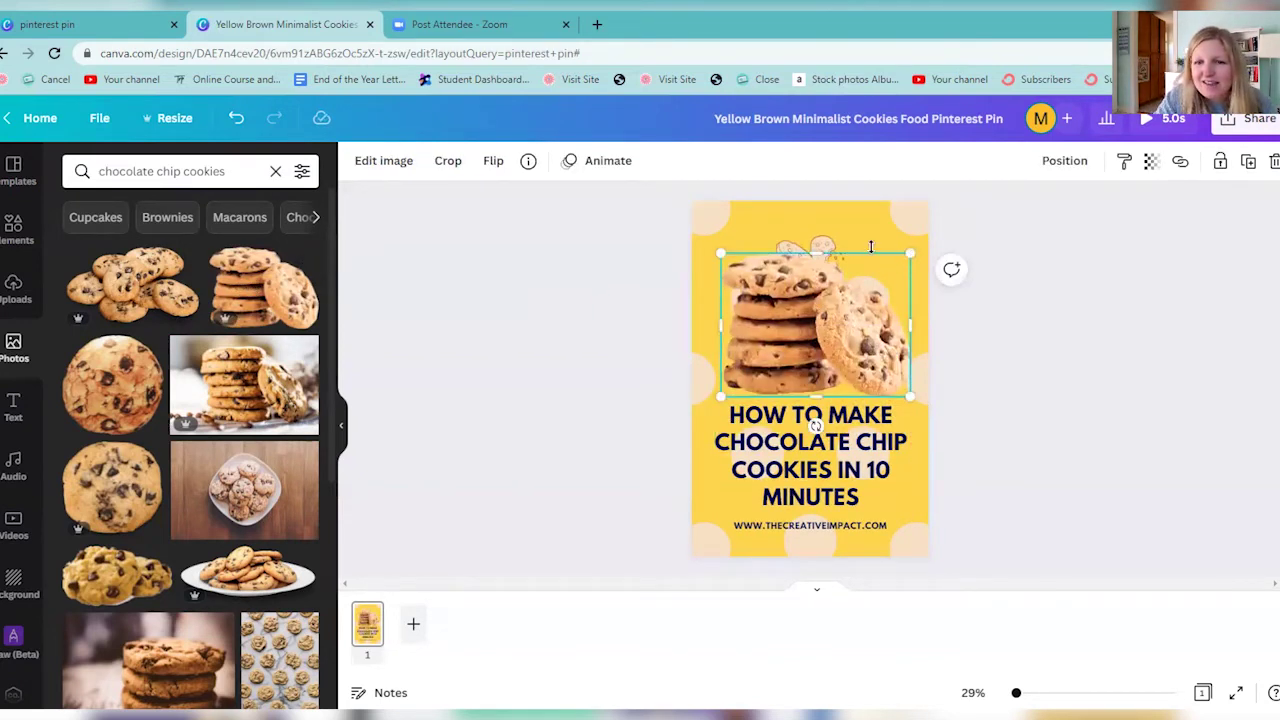
{"action": "left_click_drag", "start_coordinate": [911, 256], "coordinate": [843, 295]}
{"action": "left_click_drag", "start_coordinate": [782, 333], "coordinate": [811, 330]}
{"action": "left_click", "coordinate": [990, 325]}
{"action": "left_click", "coordinate": [423, 329]}
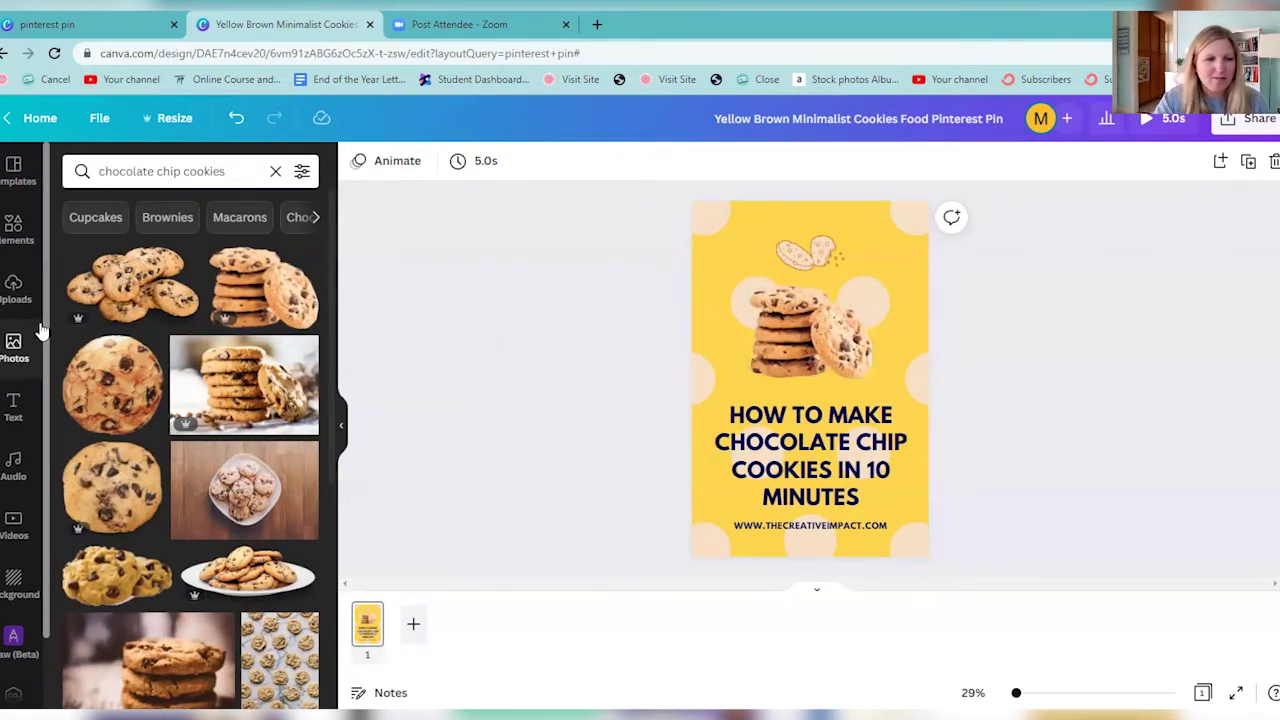
Step: Search the elements for "frame" and try the cookie photo inside a scalloped circle frame above the heading
{"action": "left_click", "coordinate": [15, 230]}
{"action": "left_click", "coordinate": [134, 171]}
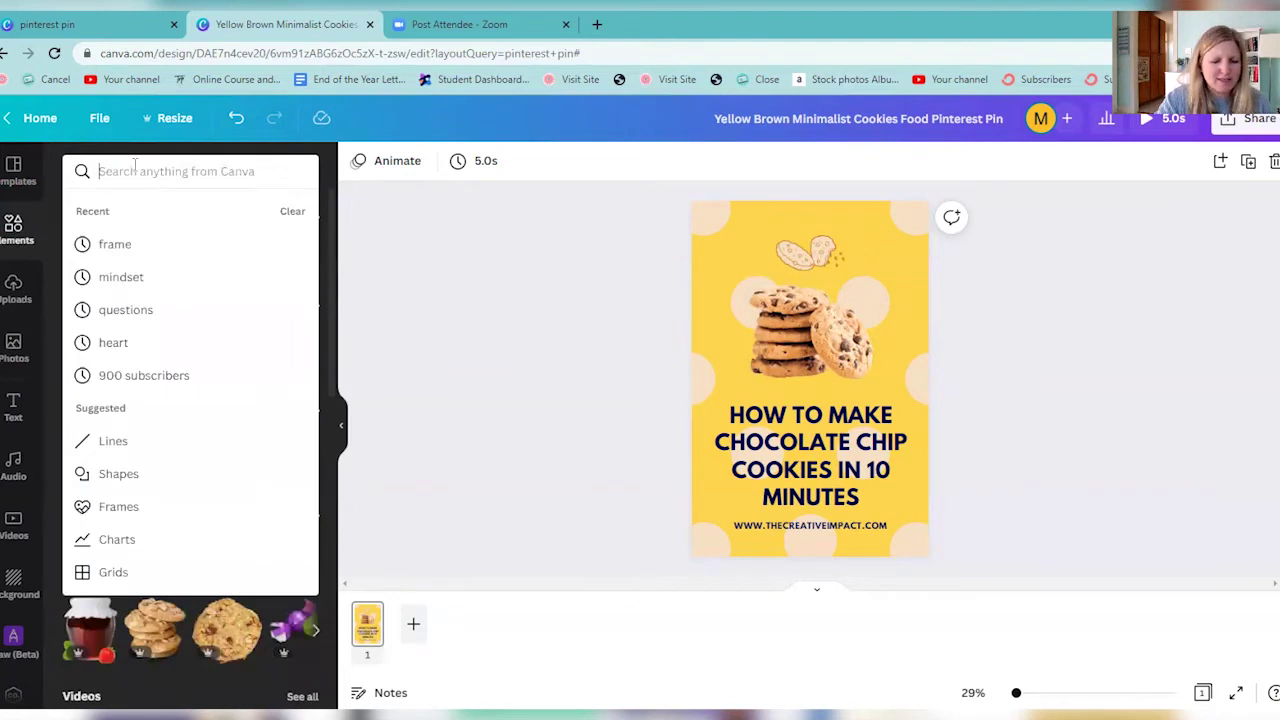
{"action": "type", "text": "frame"}
{"action": "key", "text": "Return"}
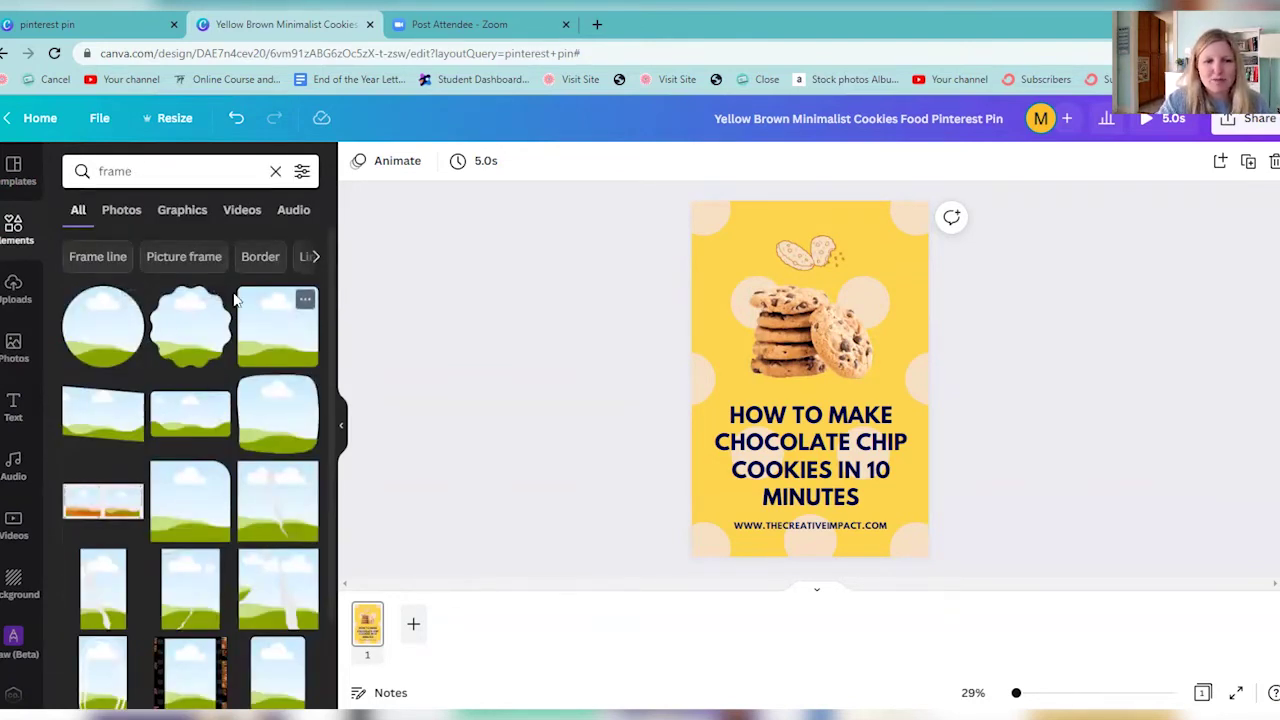
{"action": "left_click_drag", "start_coordinate": [270, 352], "coordinate": [740, 226]}
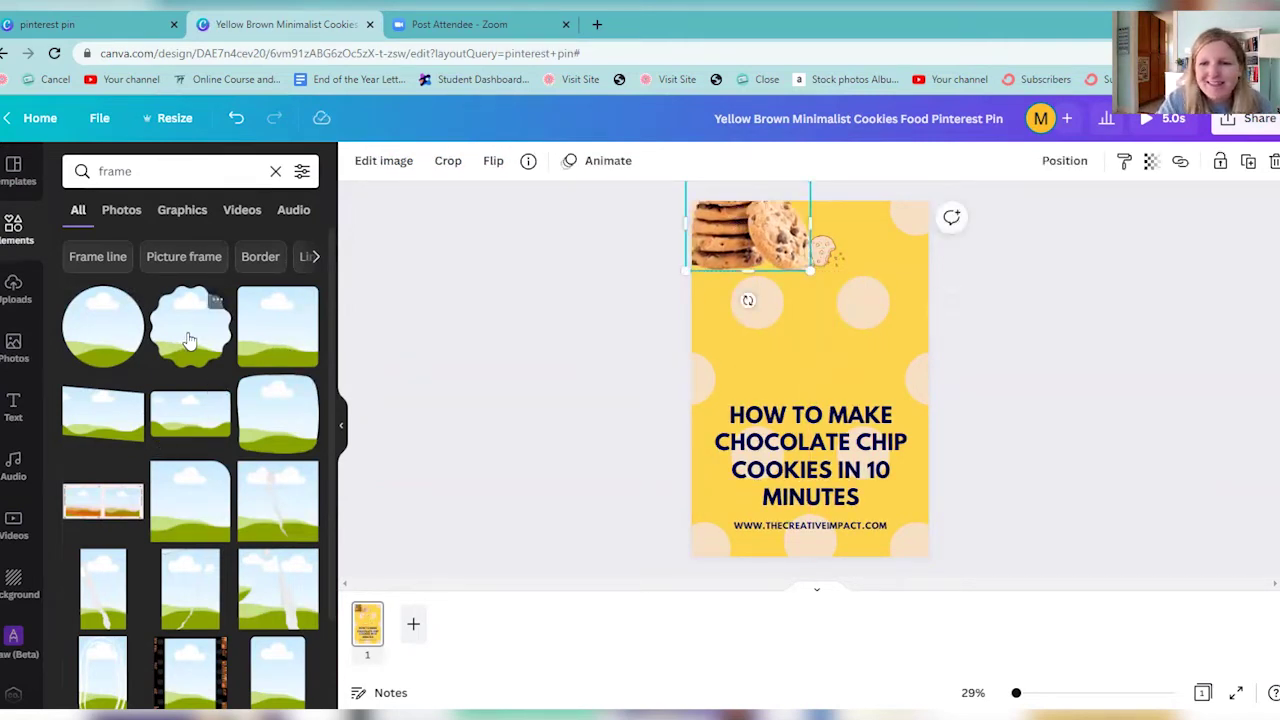
{"action": "left_click_drag", "start_coordinate": [790, 327], "coordinate": [785, 320]}
{"action": "left_click_drag", "start_coordinate": [730, 222], "coordinate": [812, 322]}
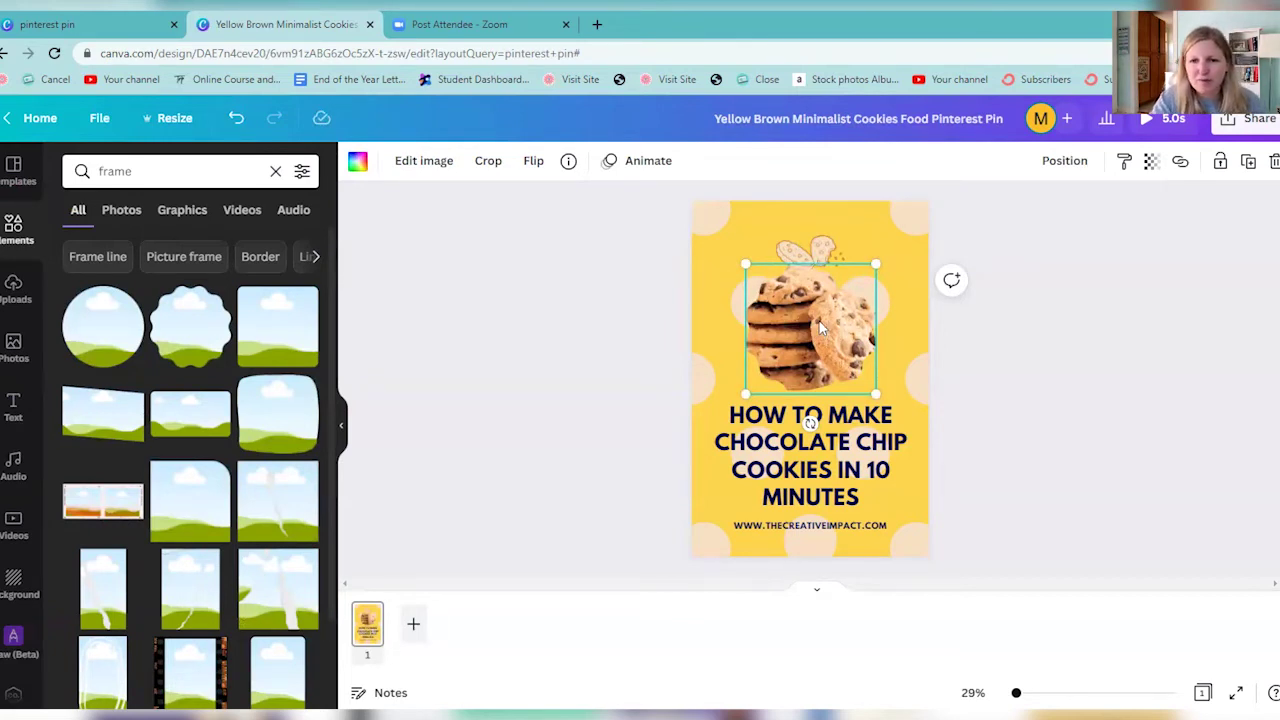
Step: Undo the frame changes and the photo's move to restore the unframed cookie photo above the heading
{"action": "left_click", "coordinate": [233, 119]}
{"action": "left_click", "coordinate": [233, 119]}
{"action": "left_click", "coordinate": [233, 119]}
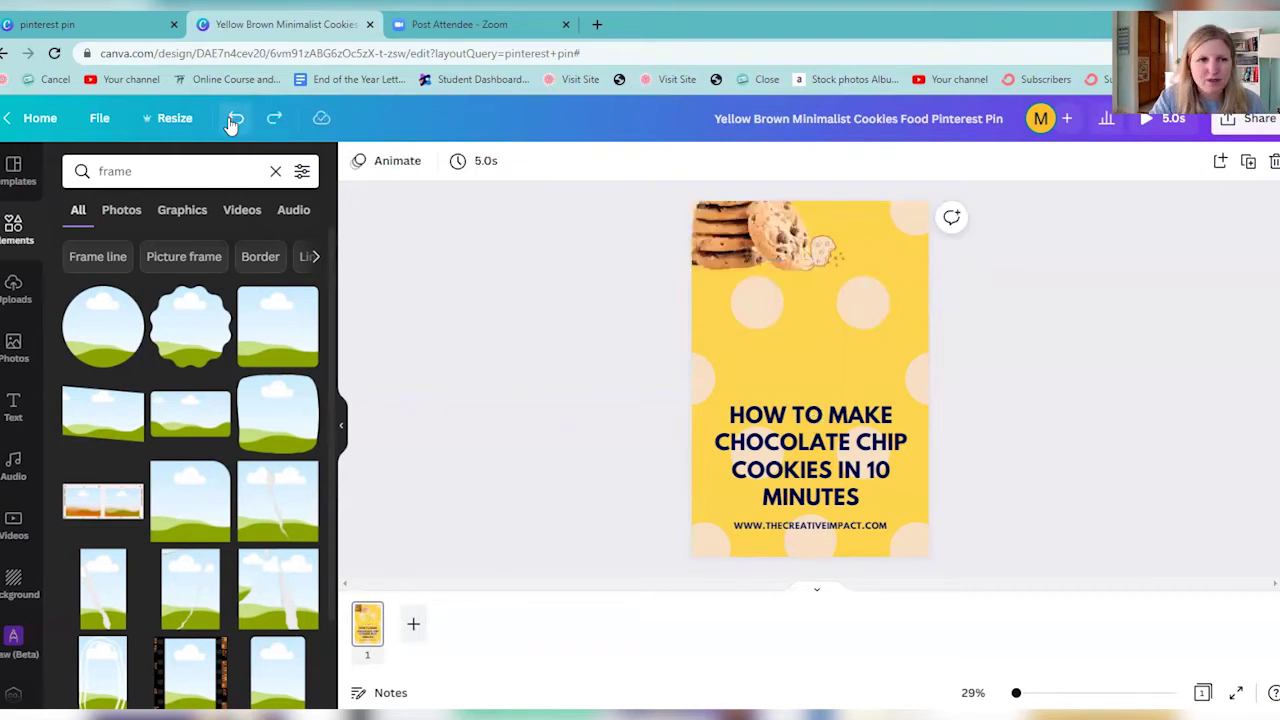
{"action": "left_click", "coordinate": [233, 119]}
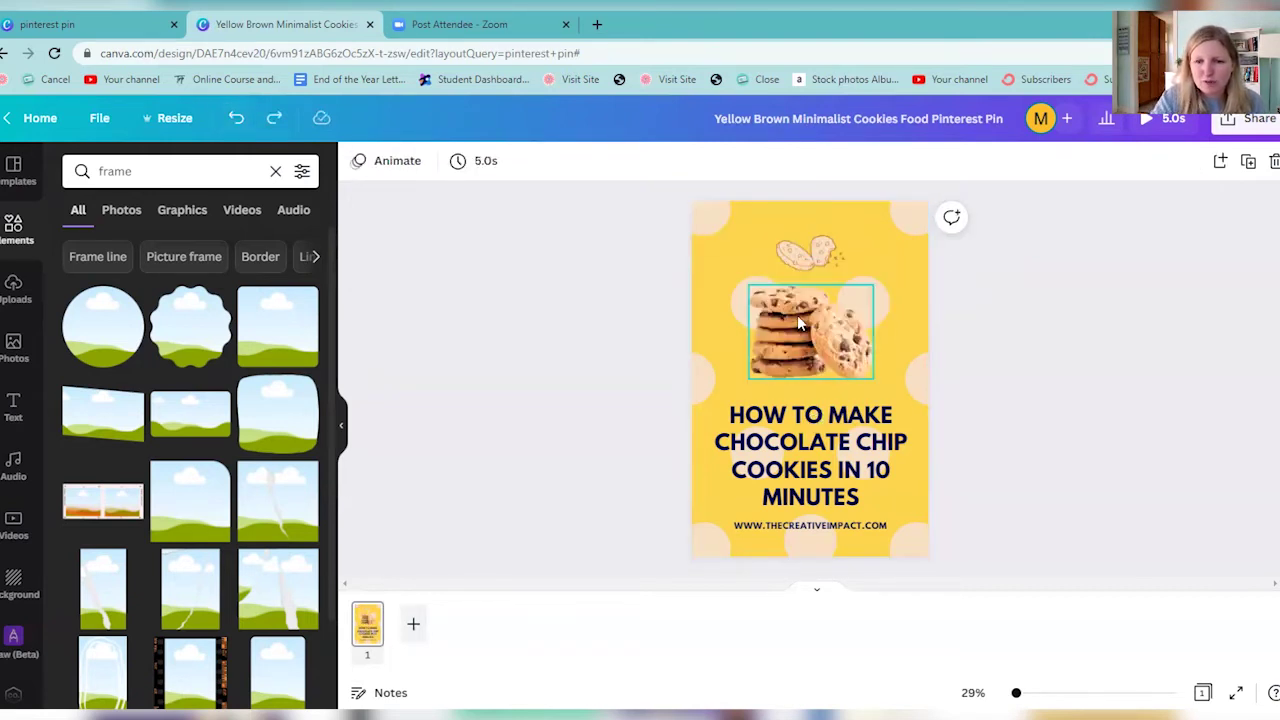
Step: Try enlarging the cookie photo so it fills the space between the cookie illustration and the heading
{"action": "left_click", "coordinate": [848, 332]}
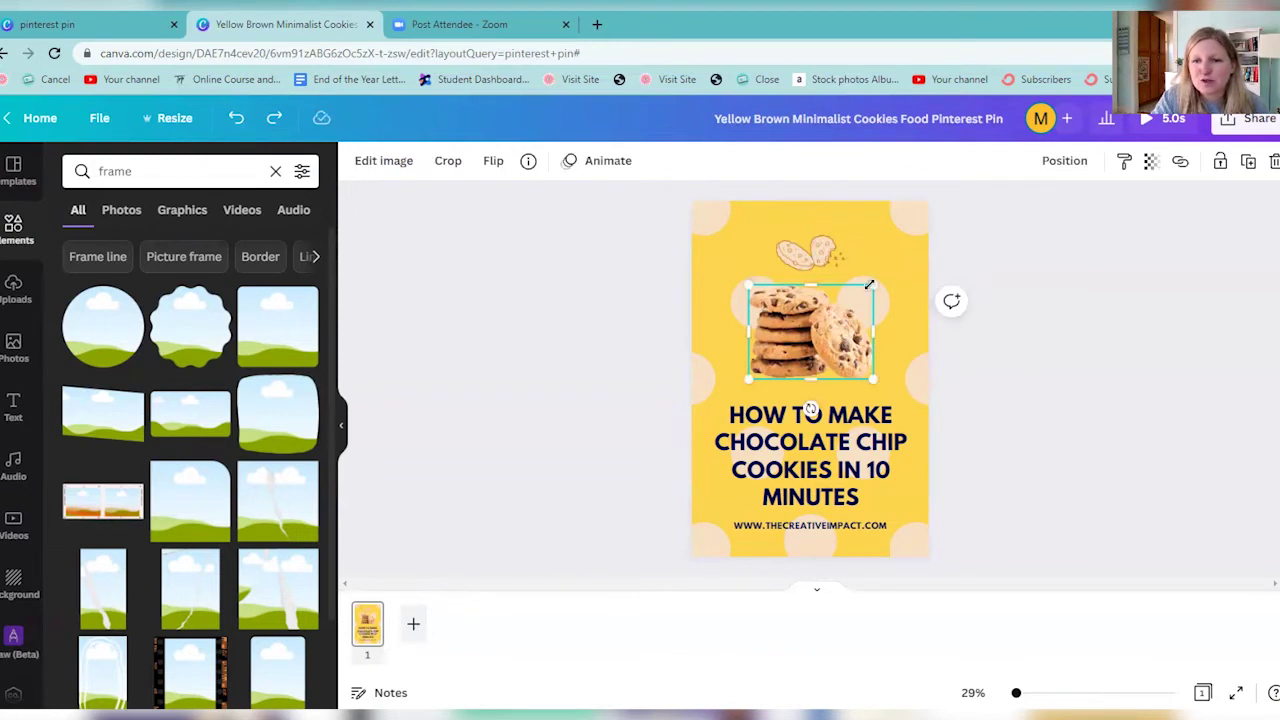
{"action": "left_click_drag", "start_coordinate": [872, 271], "coordinate": [905, 250]}
{"action": "mouse_move", "coordinate": [851, 333]}
{"action": "left_mouse_down"}
{"action": "mouse_move", "coordinate": [831, 305]}
{"action": "mouse_move", "coordinate": [836, 352]}
{"action": "left_mouse_up"}
{"action": "left_click", "coordinate": [810, 253]}
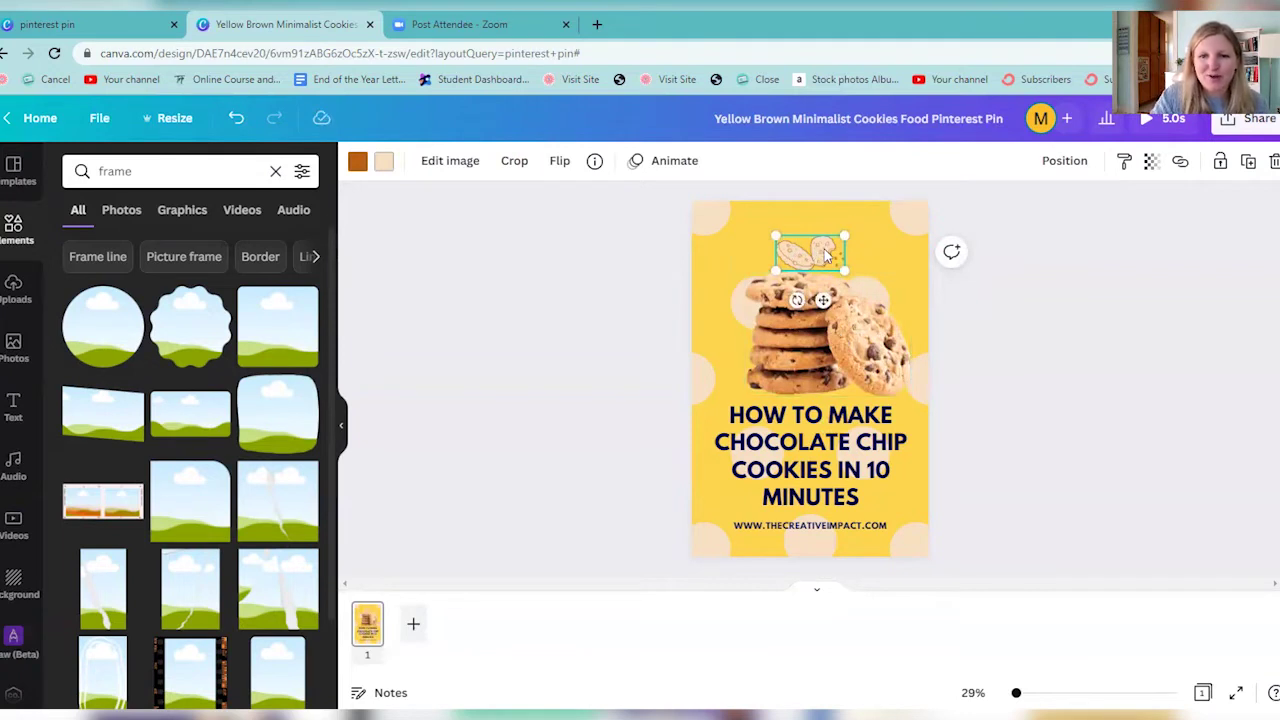
Step: Shrink the cookie photo and center it between the cookie illustration and the heading
{"action": "left_click", "coordinate": [830, 333]}
{"action": "left_click_drag", "start_coordinate": [910, 270], "coordinate": [862, 302]}
{"action": "left_click_drag", "start_coordinate": [818, 350], "coordinate": [824, 333]}
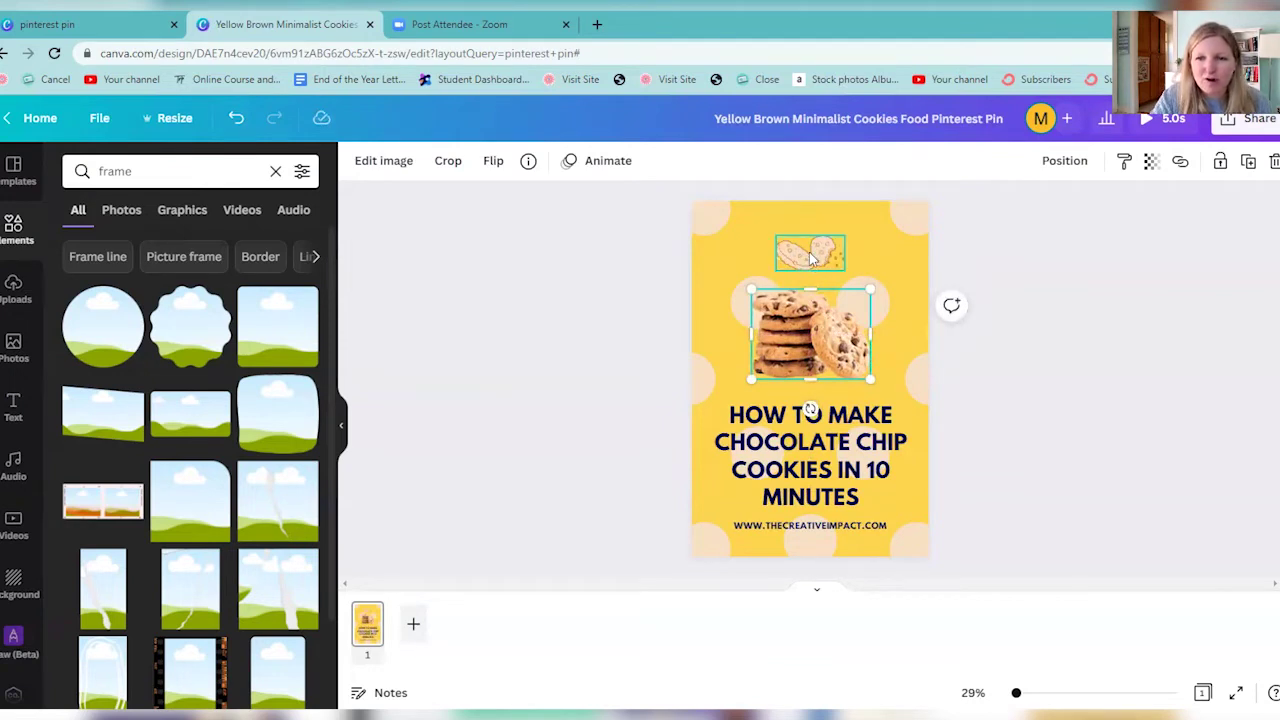
Step: Search the elements for "square" and add a solid square to the pin
{"action": "left_click", "coordinate": [818, 258]}
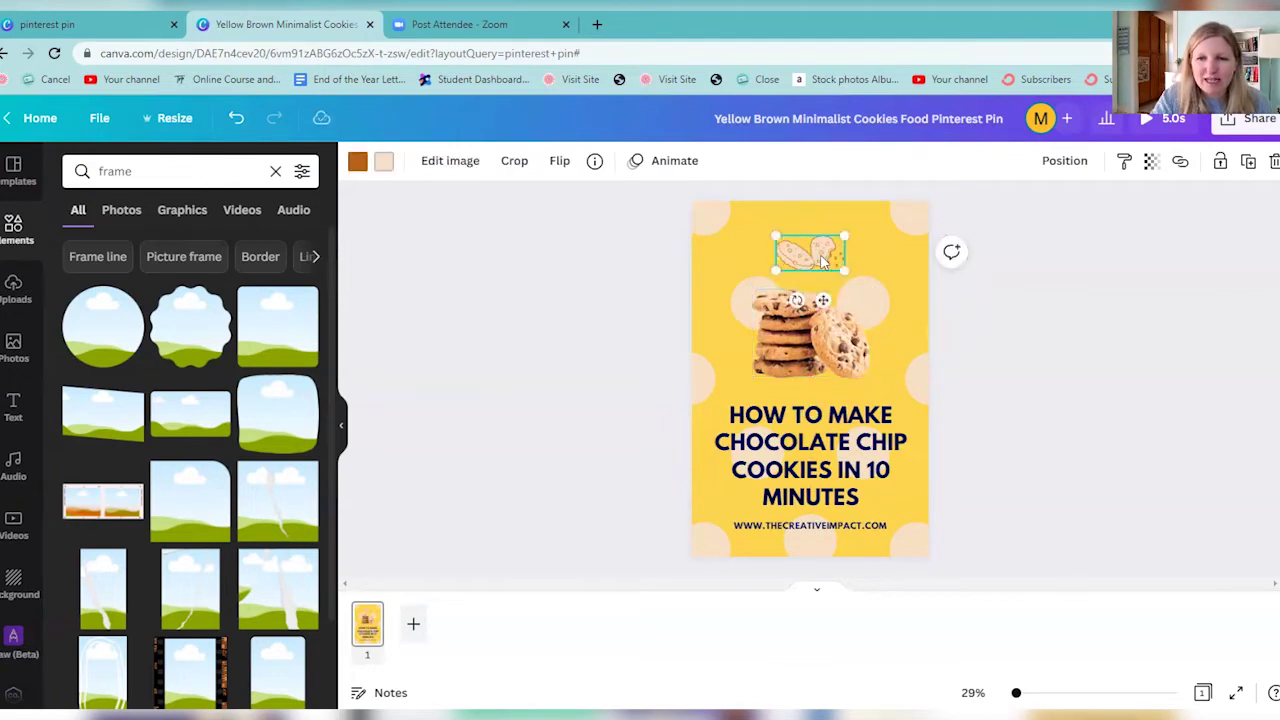
{"action": "left_click", "coordinate": [12, 230]}
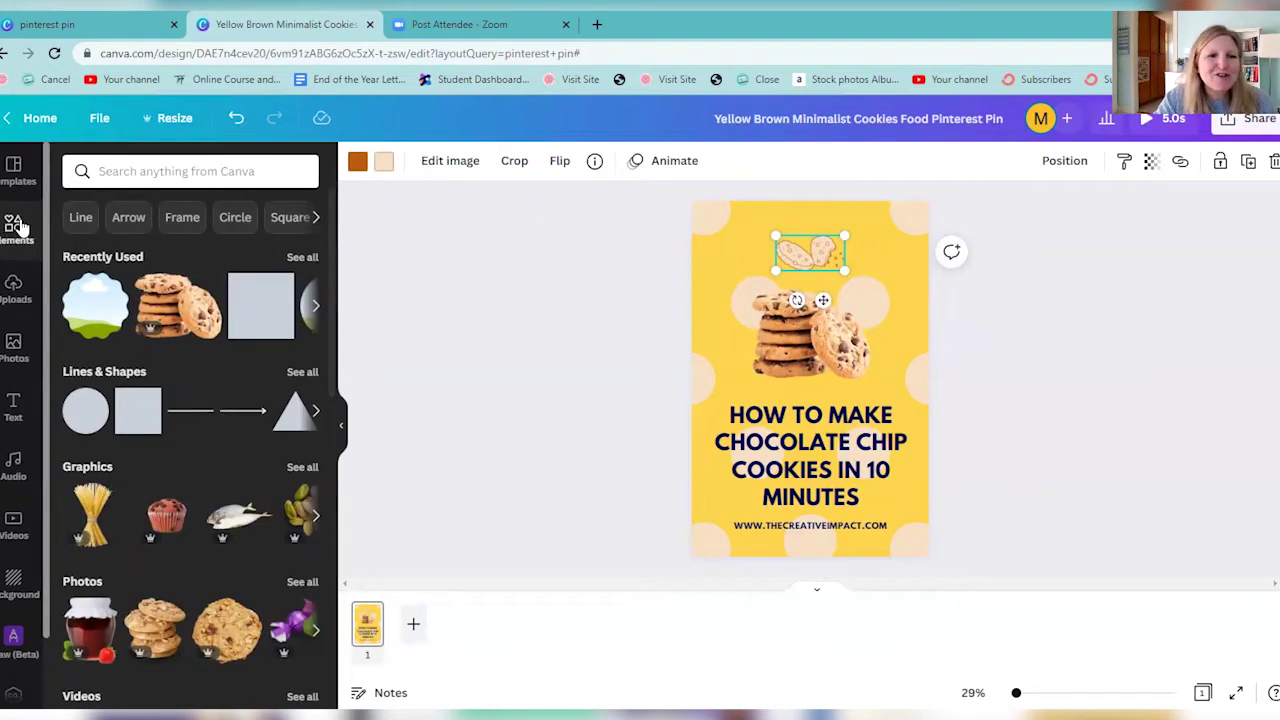
{"action": "left_click", "coordinate": [140, 172]}
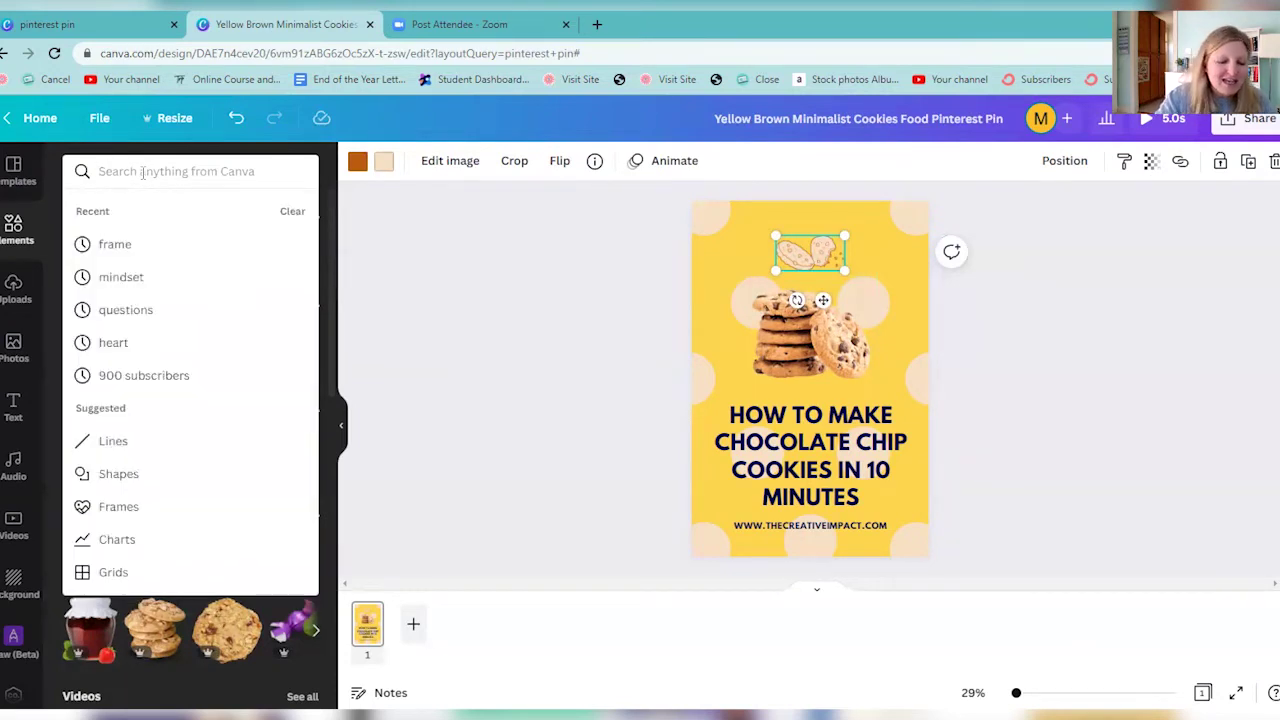
{"action": "type", "text": "square"}
{"action": "key", "text": "Return"}
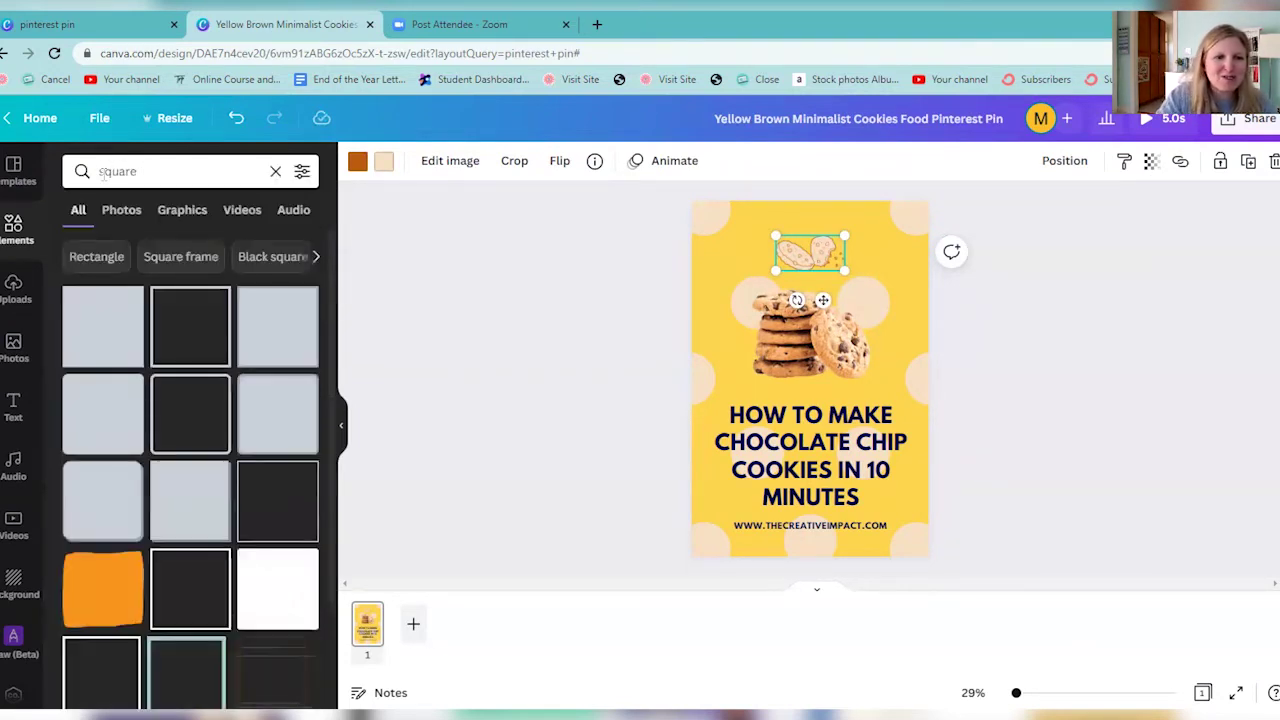
{"action": "left_click", "coordinate": [103, 331]}
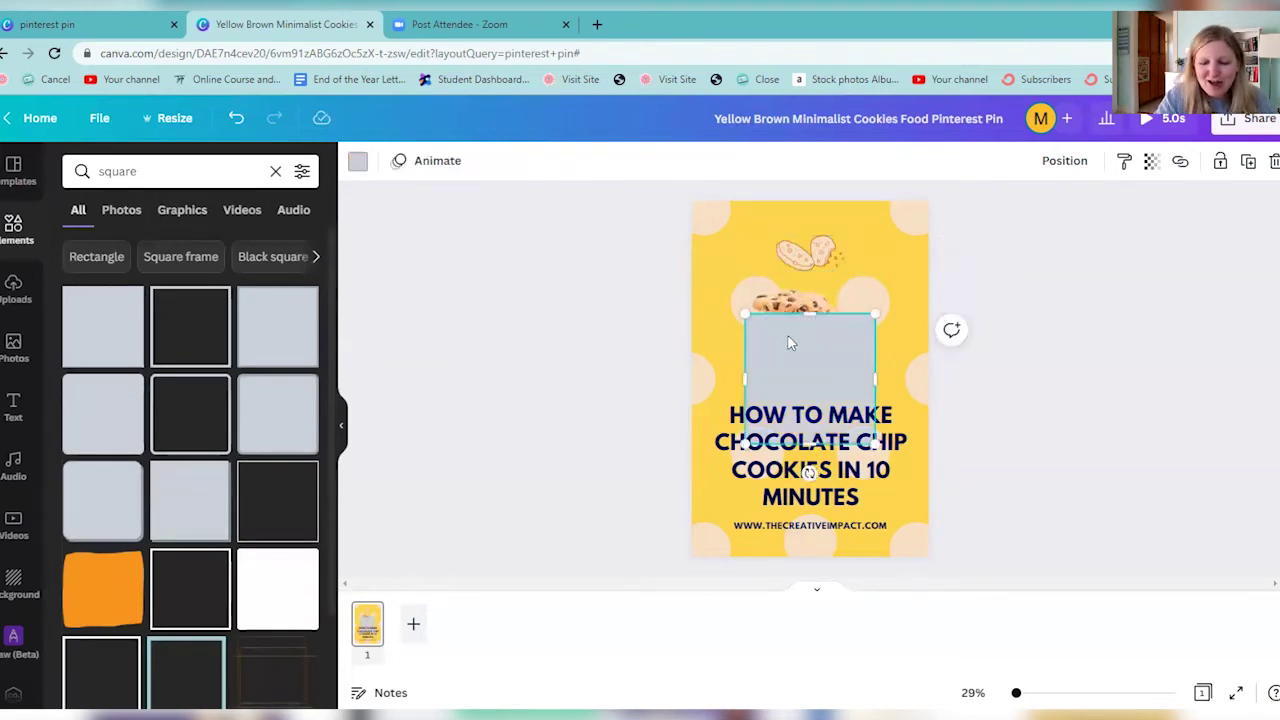
Step: Try the pink brand color on the square, and undo both the recoloring and the square
{"action": "left_click", "coordinate": [358, 161]}
{"action": "left_click", "coordinate": [212, 364]}
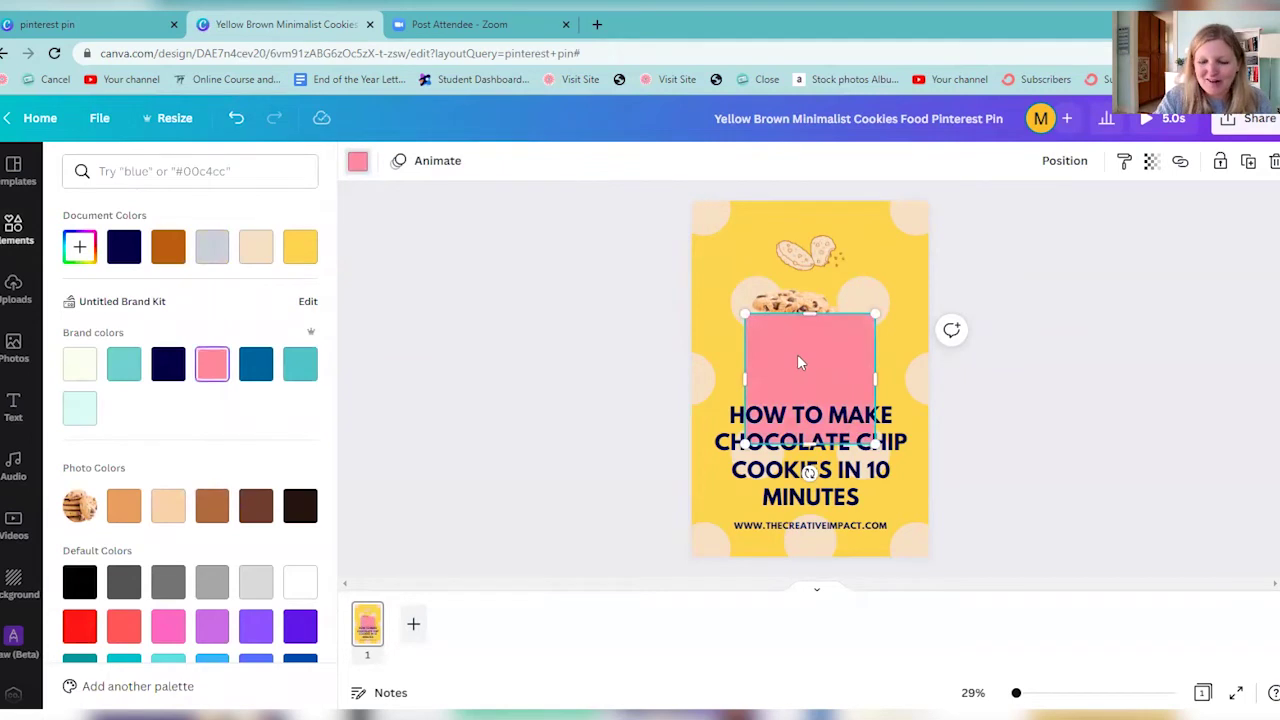
{"action": "key", "text": "ctrl+z"}
{"action": "key", "text": "ctrl+z"}
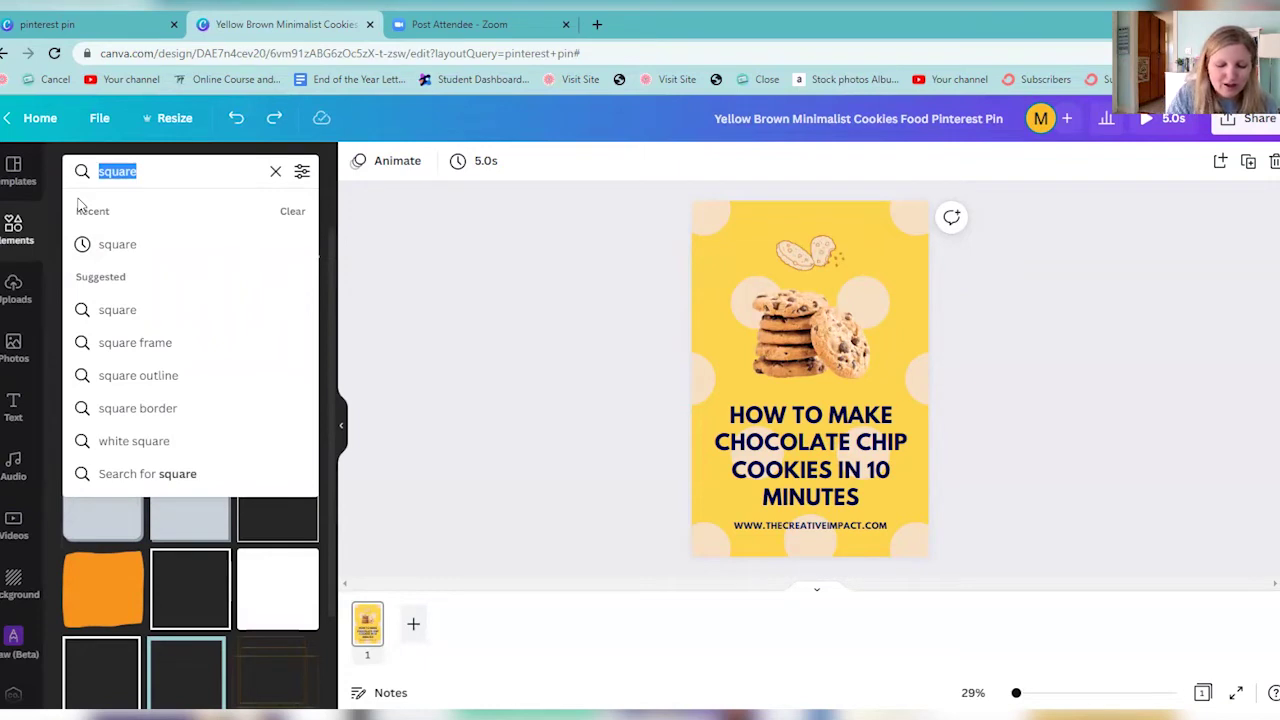
Step: Search the elements for "icon", narrow the search to person icons and browse the results
{"action": "type", "text": "icon"}
{"action": "key", "text": "Return"}
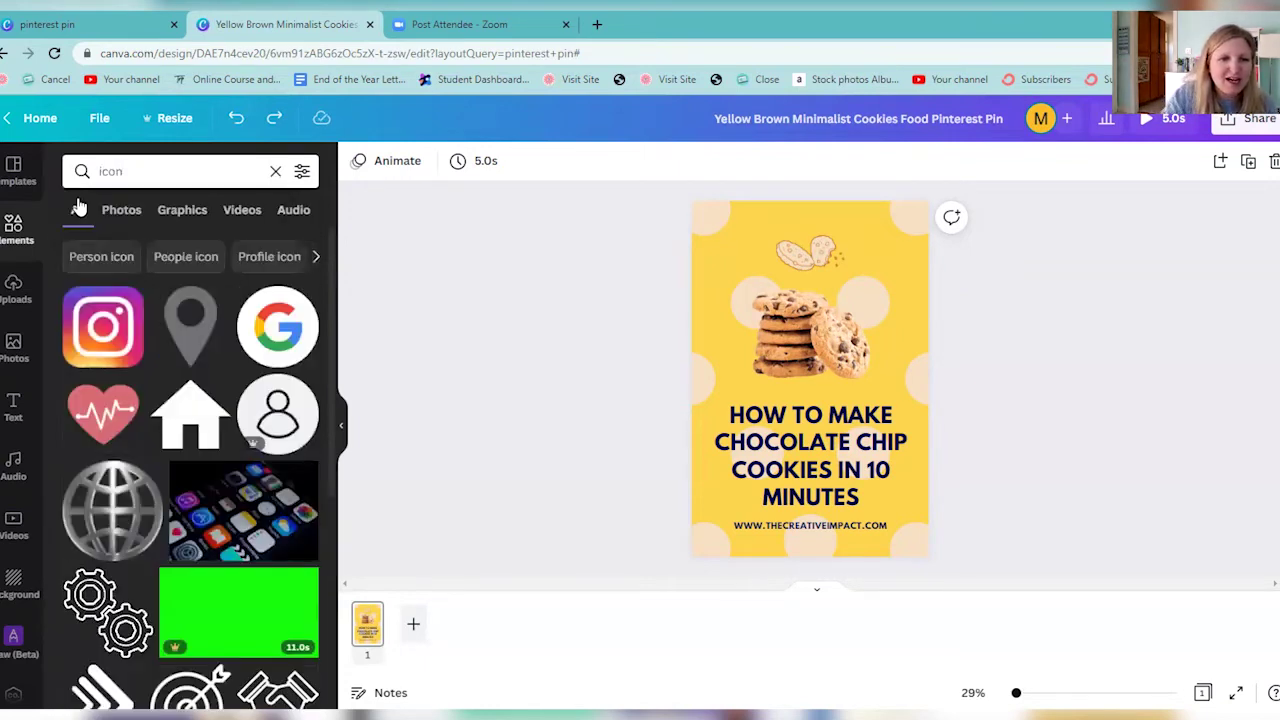
{"action": "left_click", "coordinate": [104, 257]}
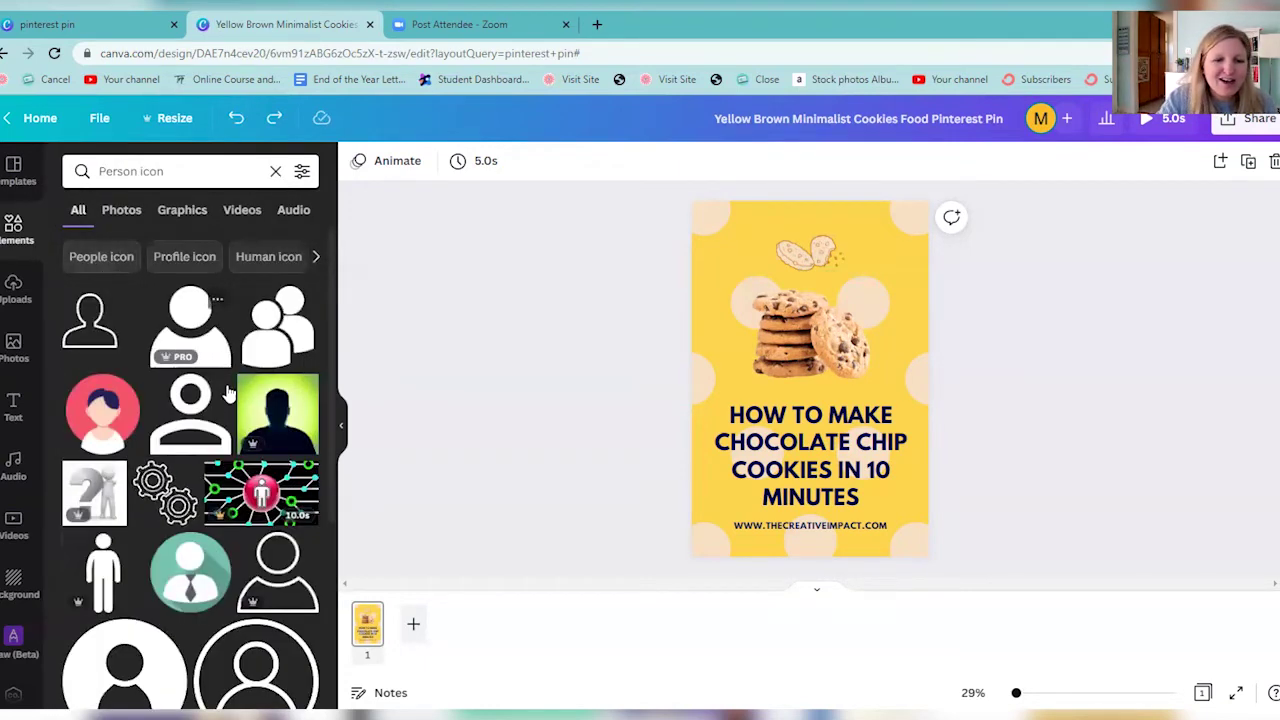
{"action": "scroll", "coordinate": [228, 372], "scroll_direction": "down", "scroll_amount": 4}
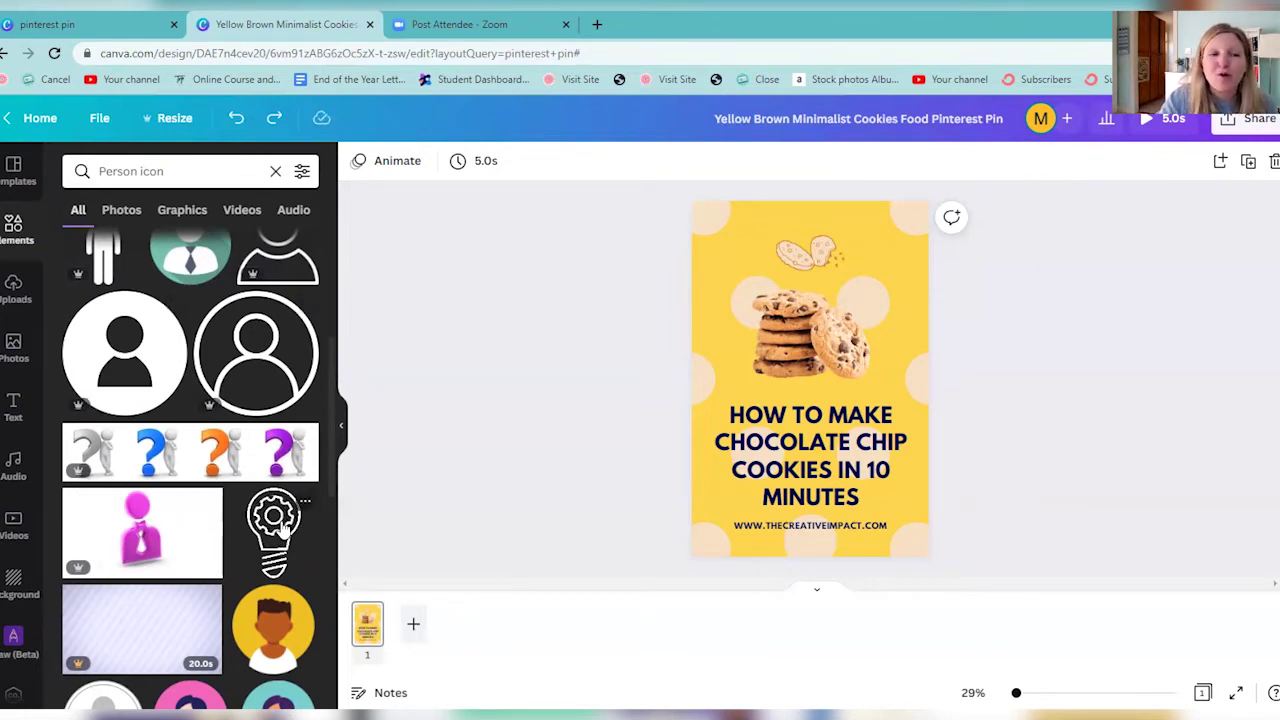
Step: Search the elements for "cookie" and add the graphic of two brown chocolate chip cookies to the pin
{"action": "left_click", "coordinate": [172, 171]}
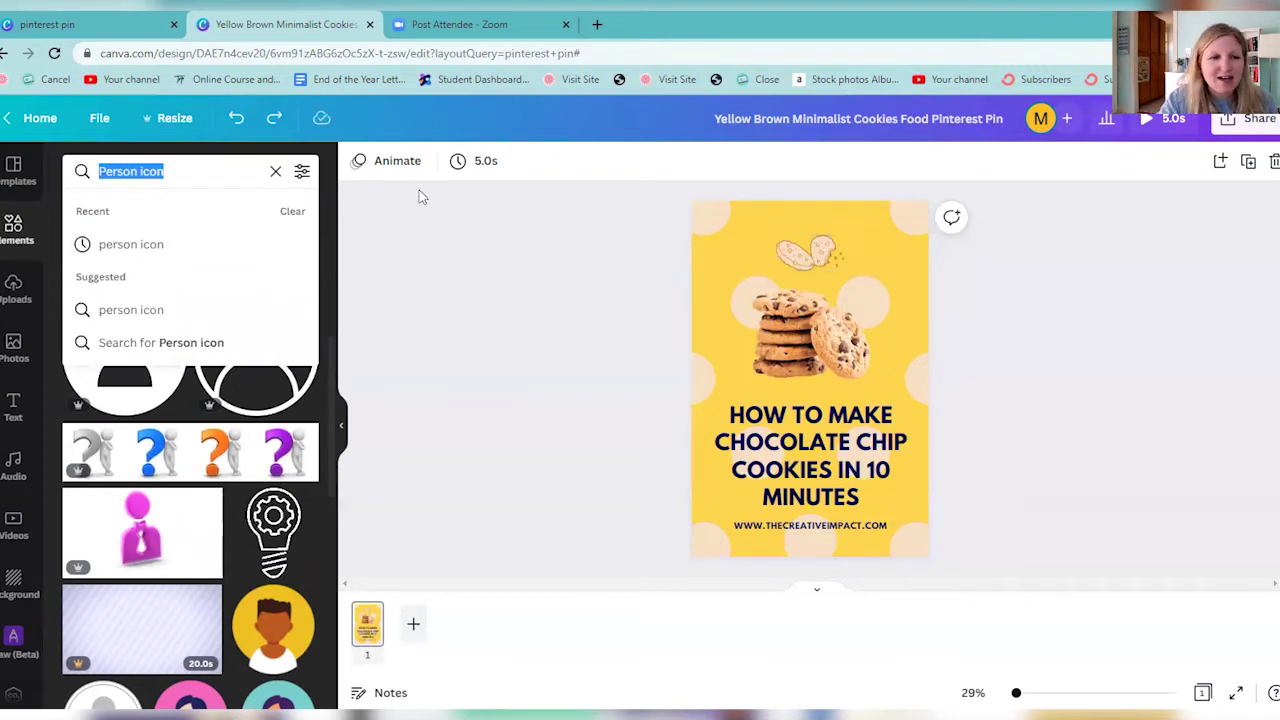
{"action": "type", "text": "cookie"}
{"action": "key", "text": "Return"}
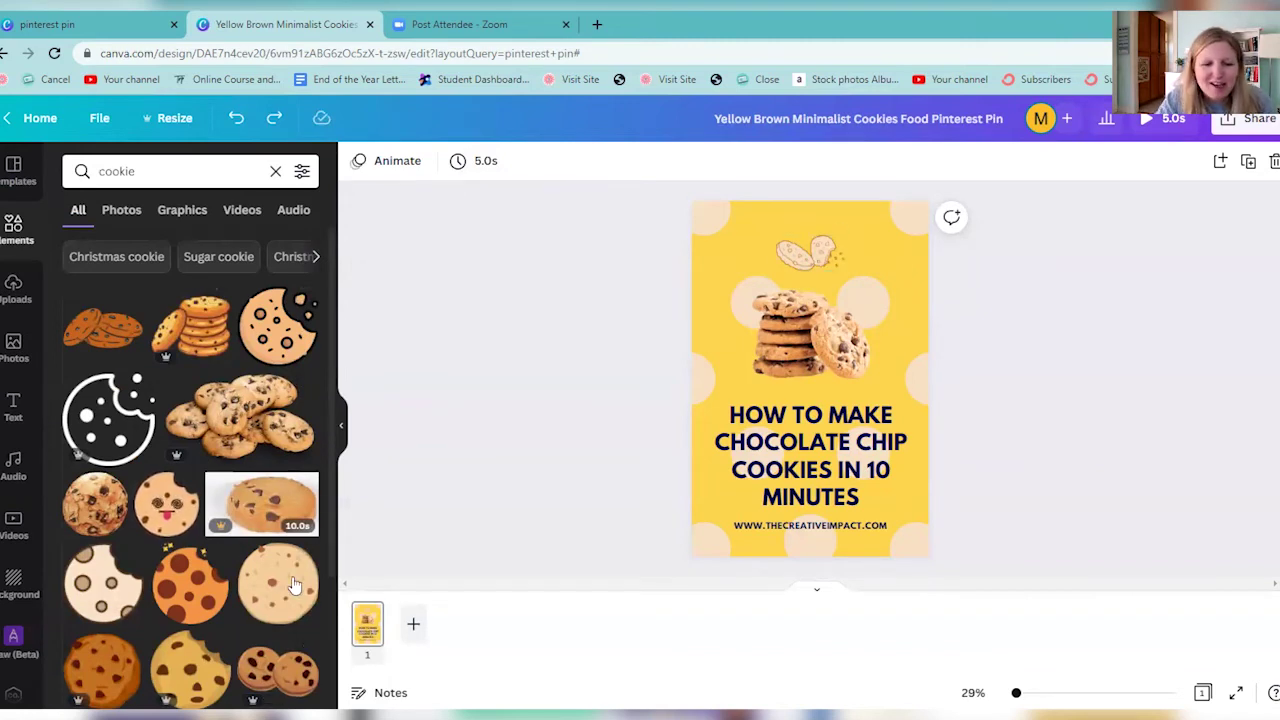
{"action": "left_click", "coordinate": [308, 673]}
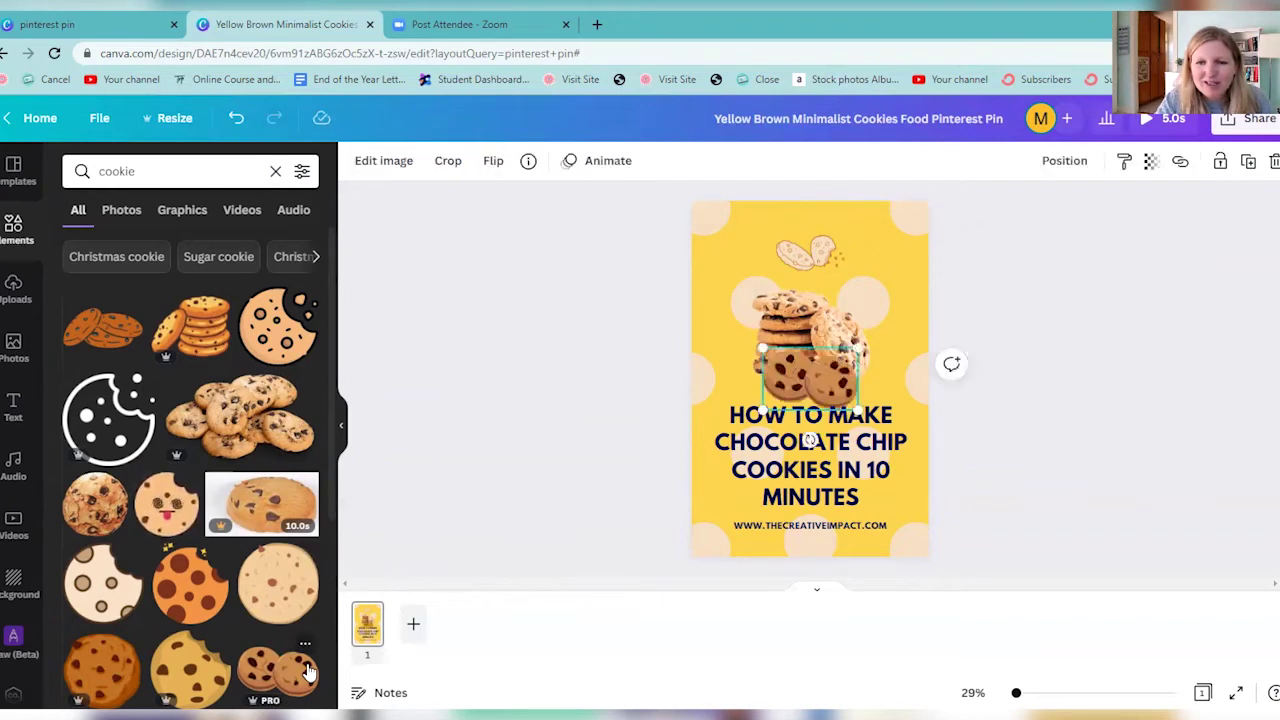
Step: Delete the outlined cookie illustration and place the two-cookie graphic, scaled down, centered near the pin's top edge
{"action": "left_click", "coordinate": [812, 253]}
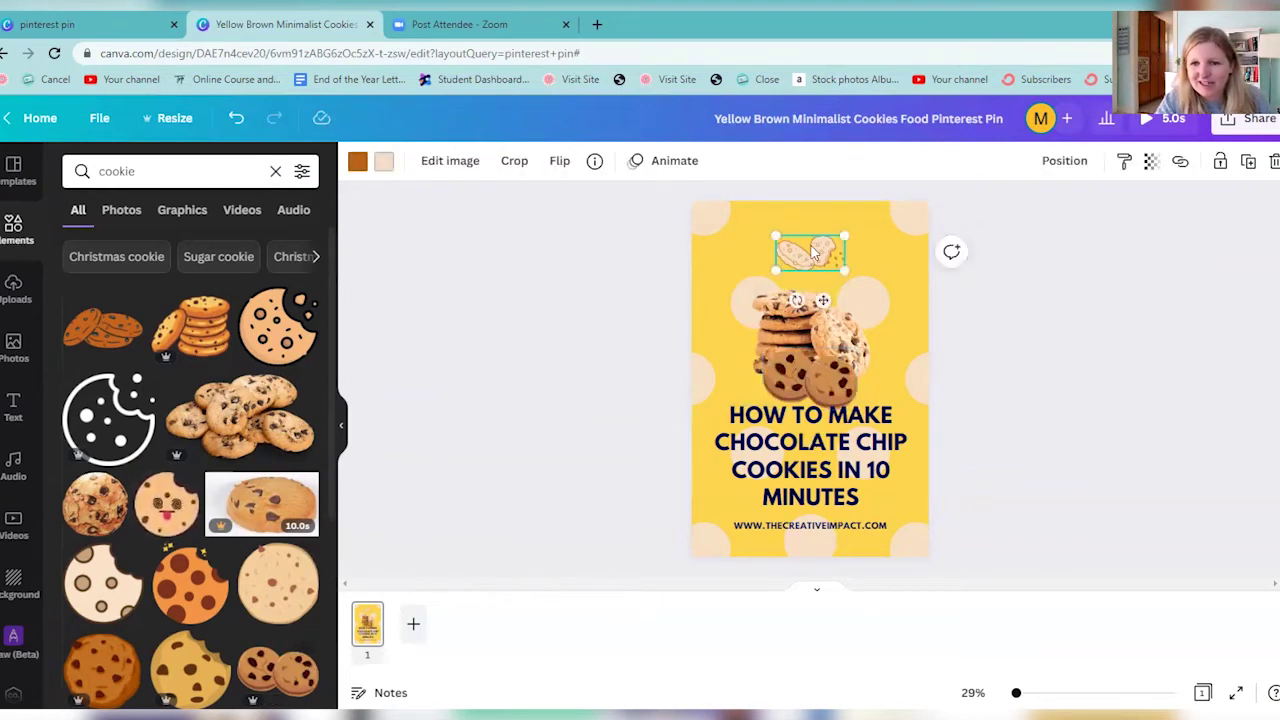
{"action": "key", "text": "Delete"}
{"action": "left_click_drag", "start_coordinate": [820, 379], "coordinate": [813, 234]}
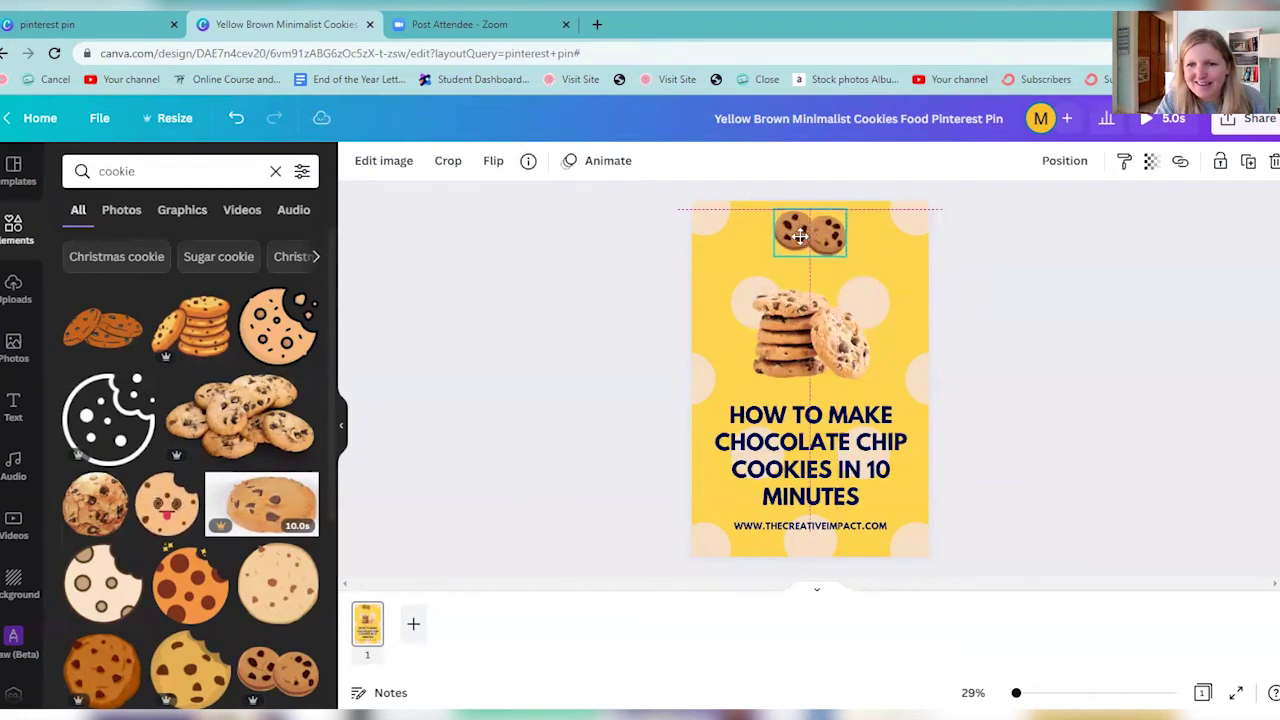
Step: View the uploads, open the media upload file picker and cancel it, and browse the uploaded images
{"action": "left_click", "coordinate": [820, 318]}
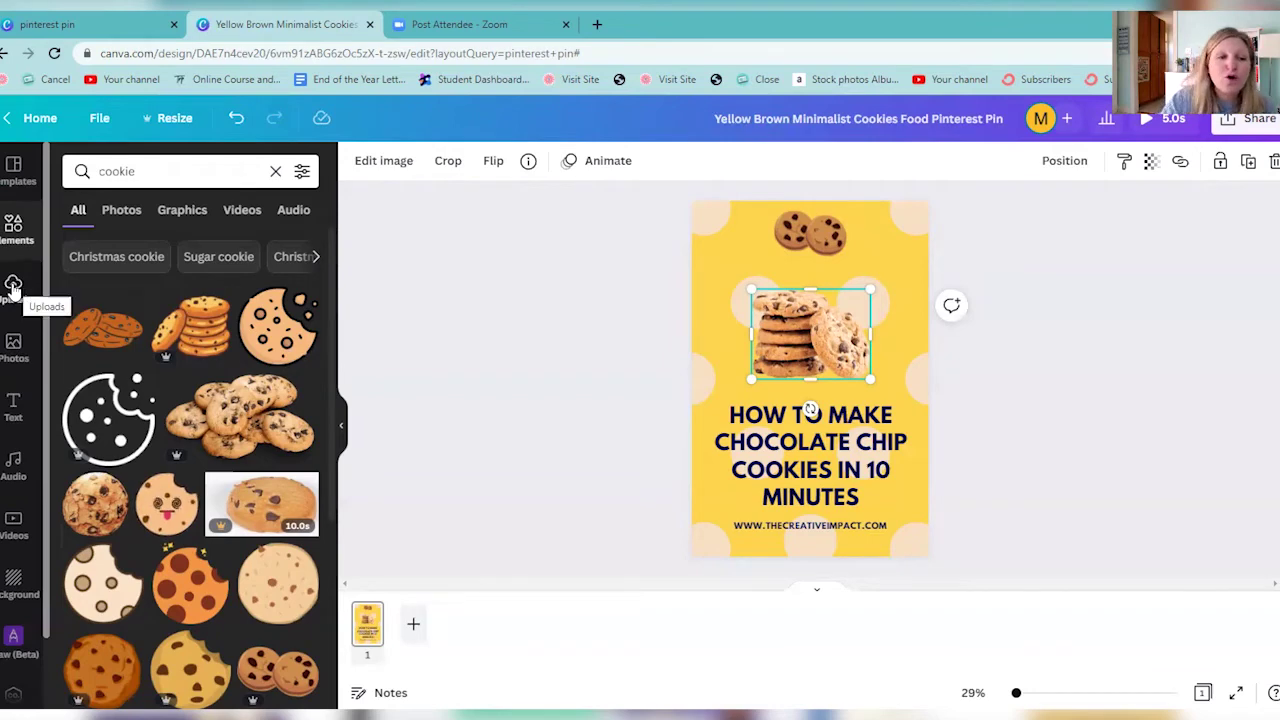
{"action": "left_click", "coordinate": [13, 288]}
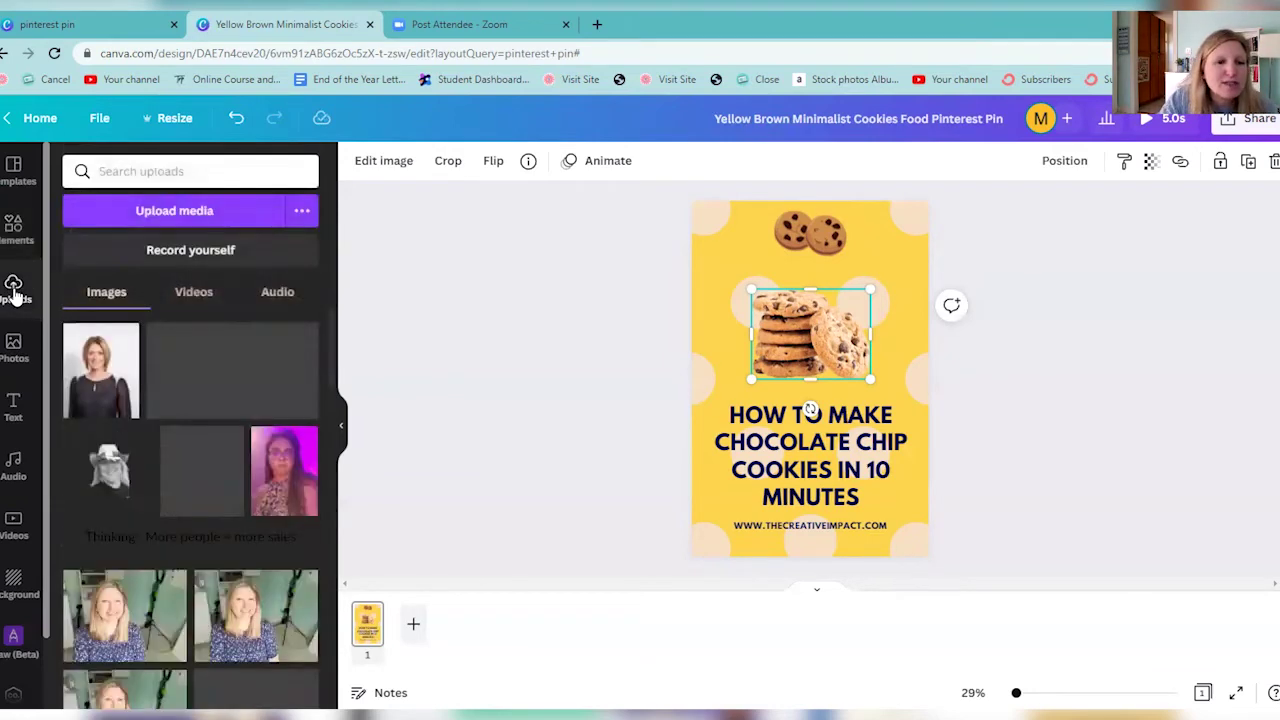
{"action": "left_click", "coordinate": [187, 214]}
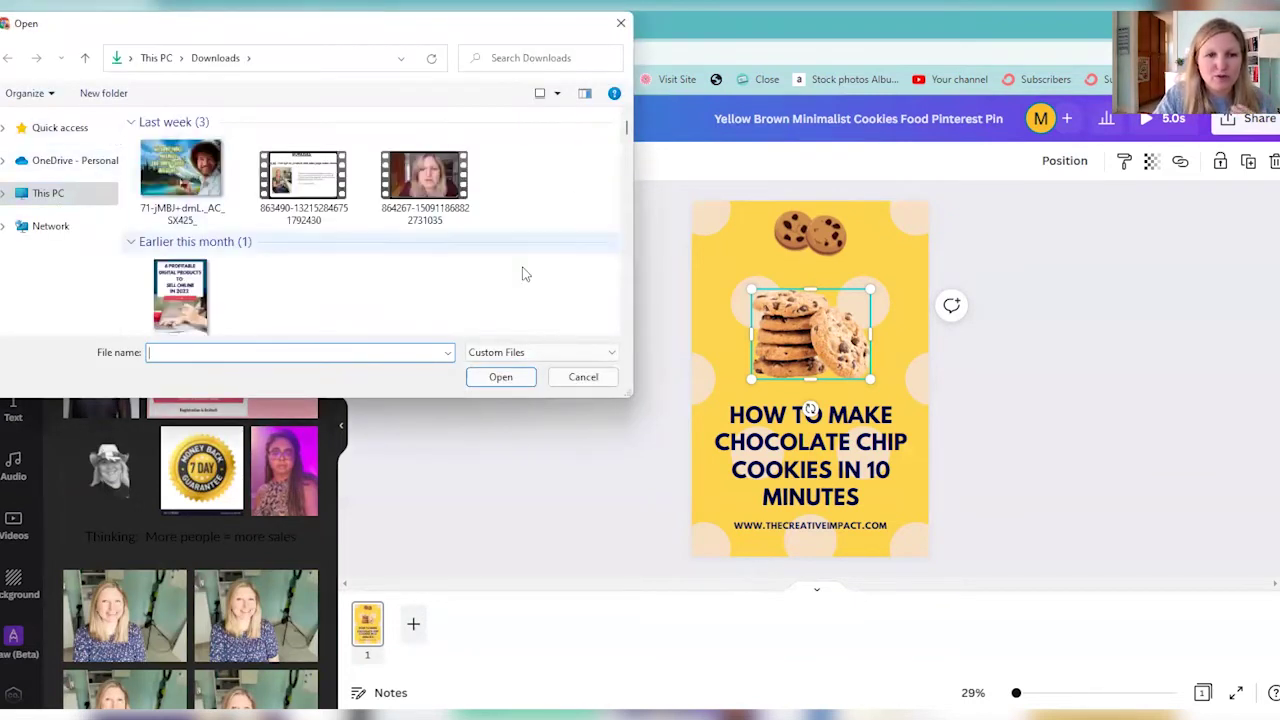
{"action": "left_click", "coordinate": [583, 377]}
{"action": "scroll", "coordinate": [231, 420], "scroll_direction": "down", "scroll_amount": 3}
{"action": "scroll", "coordinate": [231, 420], "scroll_direction": "down", "scroll_amount": 5}
{"action": "scroll", "coordinate": [228, 375], "scroll_direction": "up", "scroll_amount": 5}
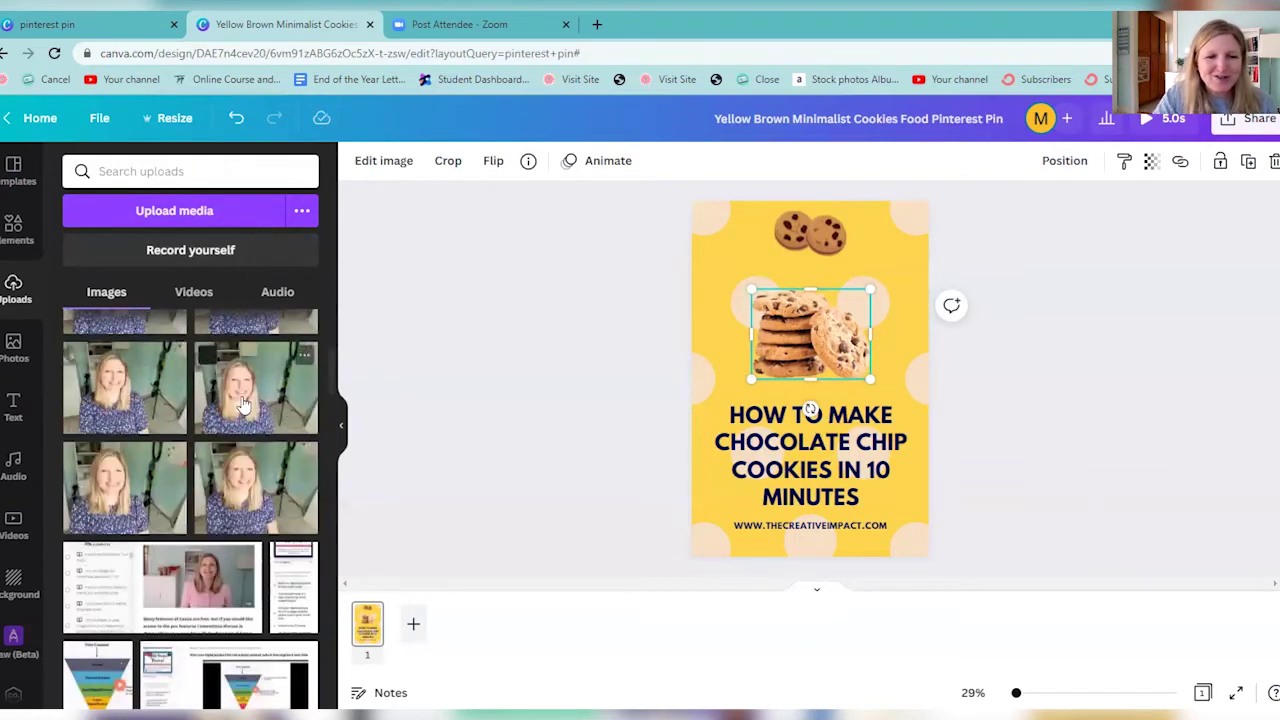
{"action": "scroll", "coordinate": [248, 410], "scroll_direction": "up", "scroll_amount": 3}
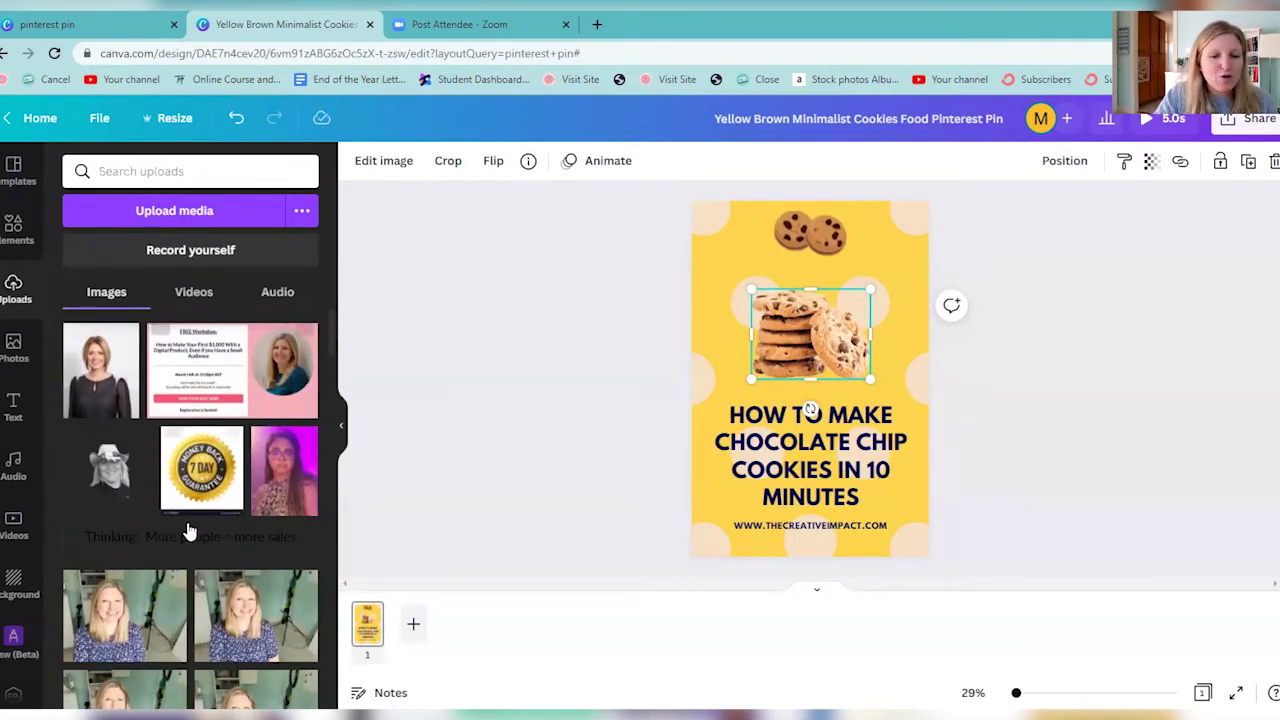
{"action": "scroll", "coordinate": [270, 615], "scroll_direction": "down", "scroll_amount": 2}
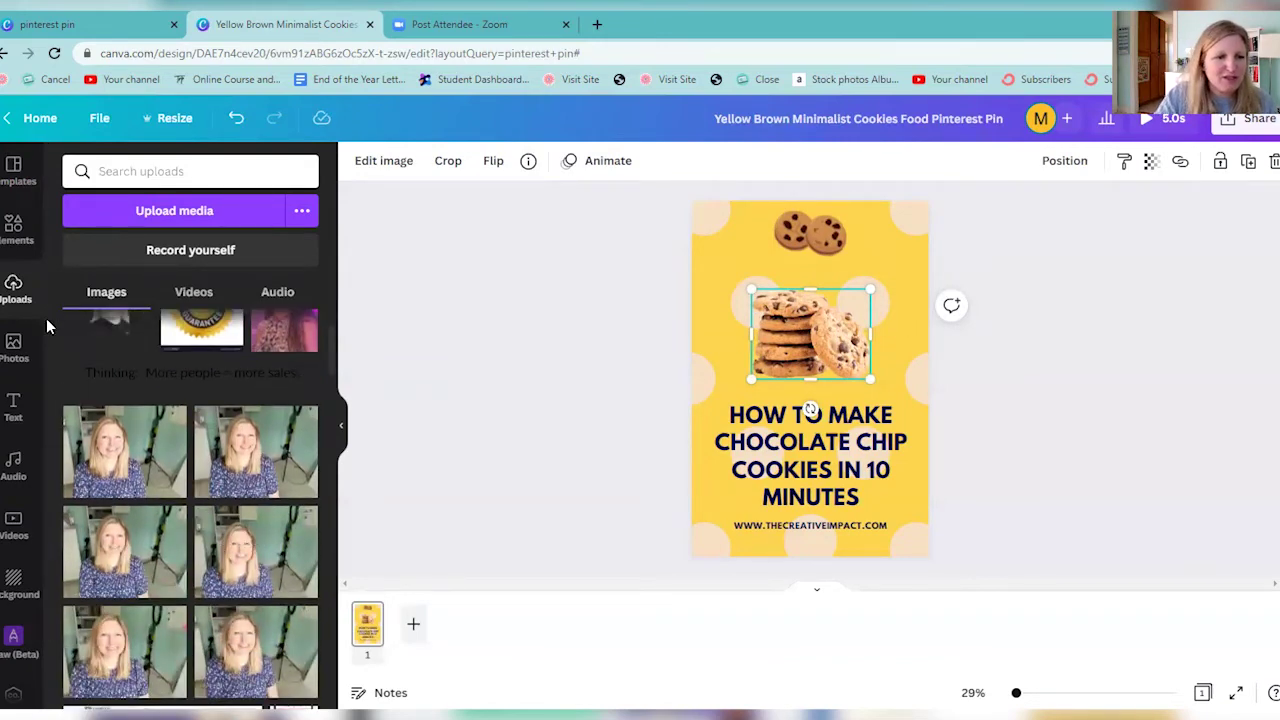
Step: Search the elements for "frame" and place the scalloped circular frame, enlarged, over the stacked-cookies photo above the heading
{"action": "left_click", "coordinate": [13, 225]}
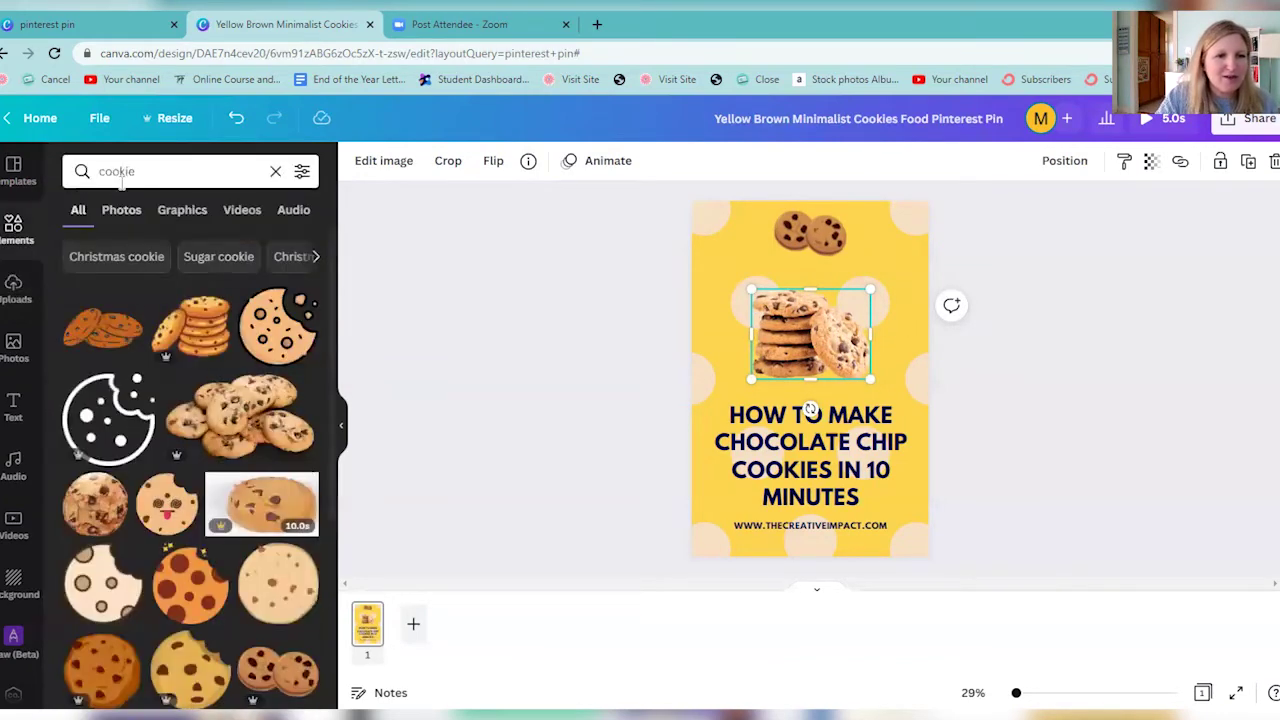
{"action": "type", "text": "frame"}
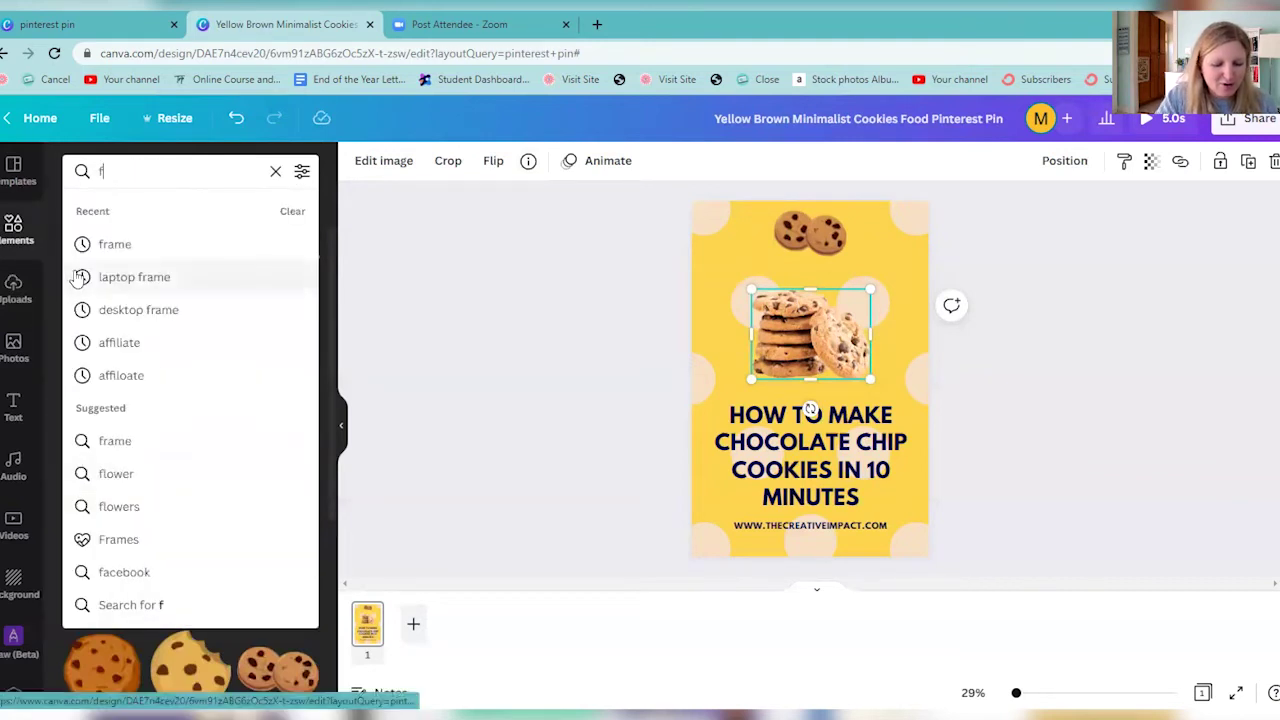
{"action": "key", "text": "Return"}
{"action": "left_click_drag", "start_coordinate": [787, 318], "coordinate": [800, 328]}
{"action": "mouse_move", "coordinate": [748, 393]}
{"action": "left_mouse_down"}
{"action": "mouse_move", "coordinate": [703, 417]}
{"action": "mouse_move", "coordinate": [730, 405]}
{"action": "left_mouse_up"}
{"action": "left_click_drag", "start_coordinate": [790, 340], "coordinate": [805, 336]}
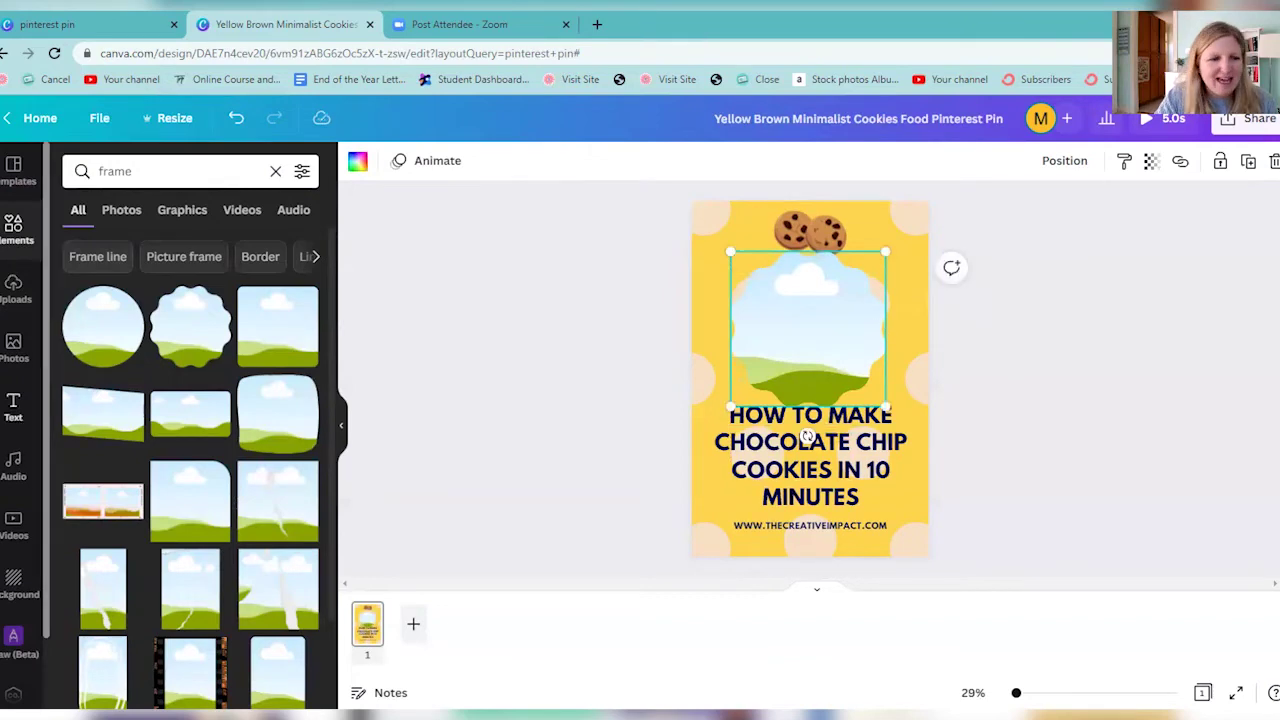
Step: Try filling the scalloped frame with an uploaded portrait photo, and undo both the photo and the frame
{"action": "left_click", "coordinate": [13, 288]}
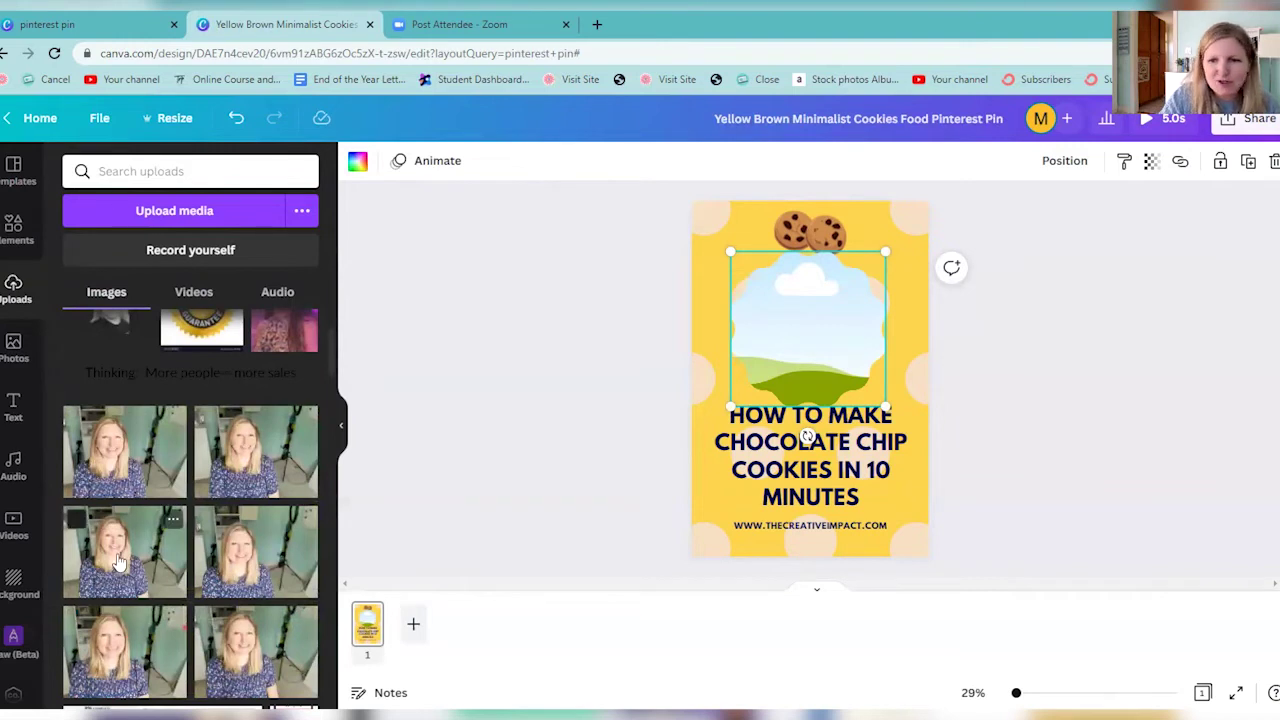
{"action": "left_click_drag", "start_coordinate": [744, 317], "coordinate": [780, 318]}
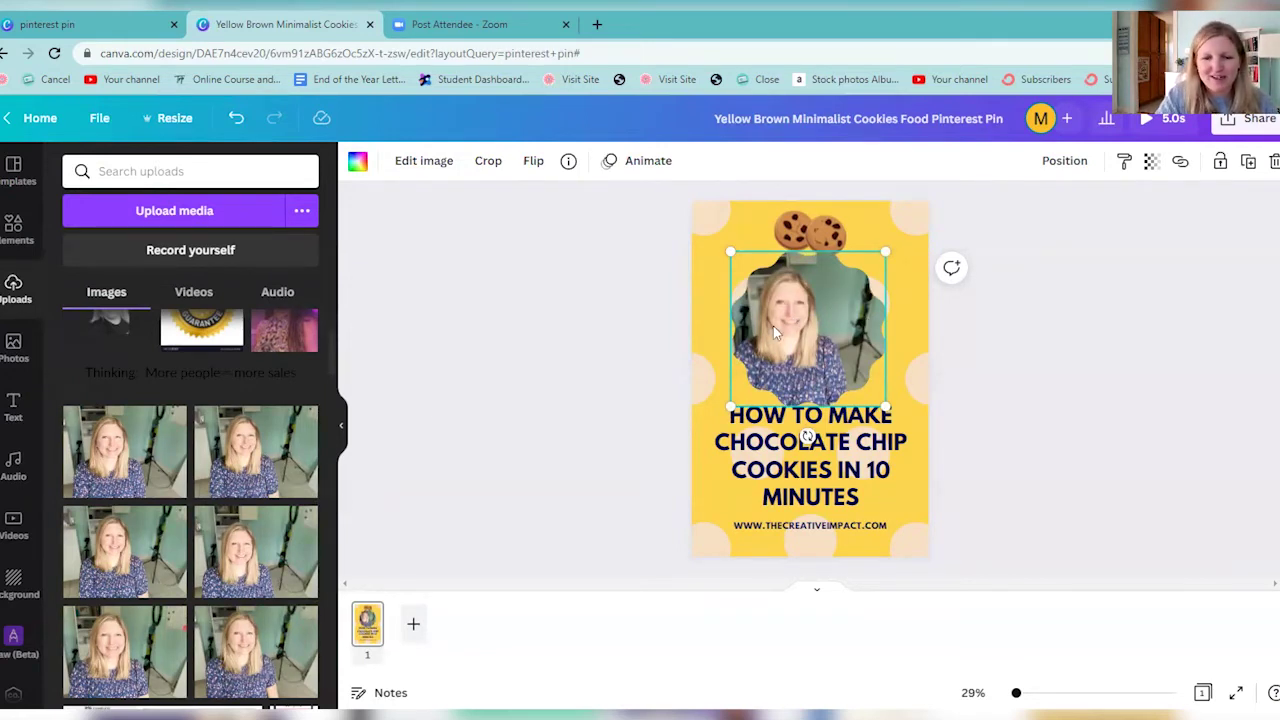
{"action": "key", "text": "ctrl+z"}
{"action": "key", "text": "ctrl+z"}
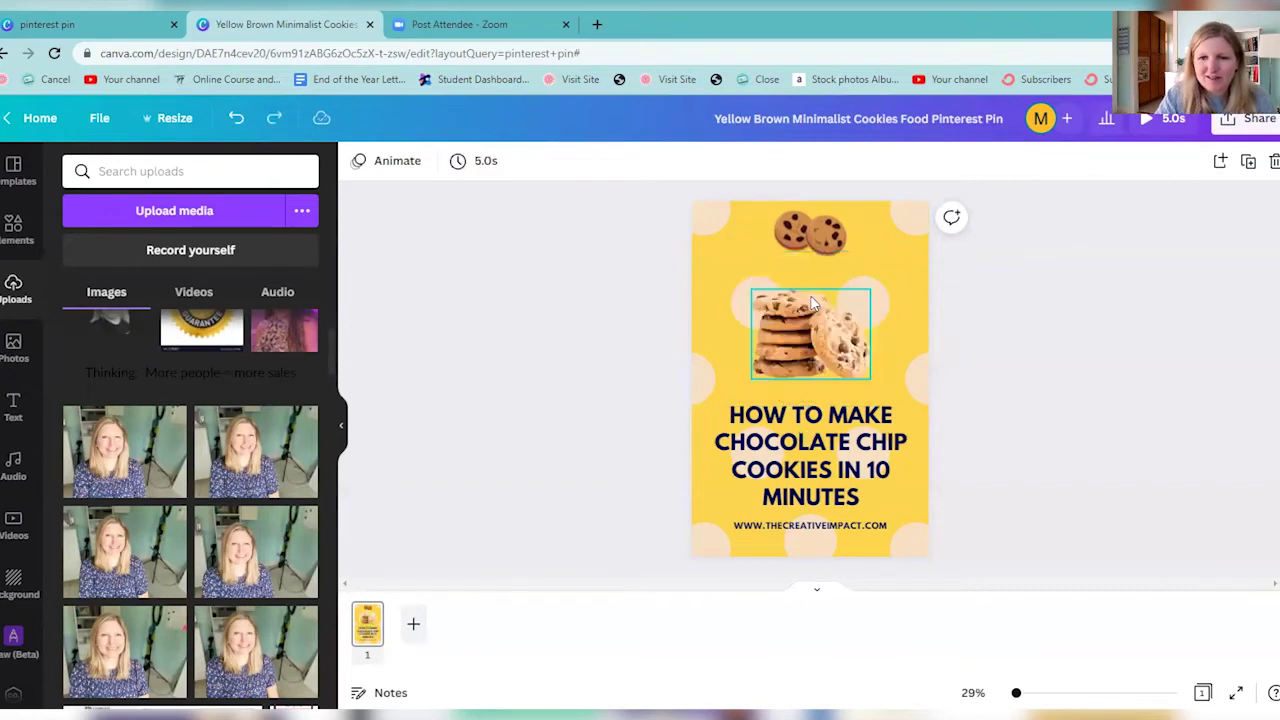
Step: Enlarge the stacked-cookies photo slightly, keeping it centered above the heading, and deselect it
{"action": "left_click", "coordinate": [848, 292]}
{"action": "mouse_move", "coordinate": [874, 274]}
{"action": "left_mouse_down"}
{"action": "mouse_move", "coordinate": [886, 271]}
{"action": "mouse_move", "coordinate": [857, 277]}
{"action": "mouse_move", "coordinate": [878, 276]}
{"action": "left_mouse_up"}
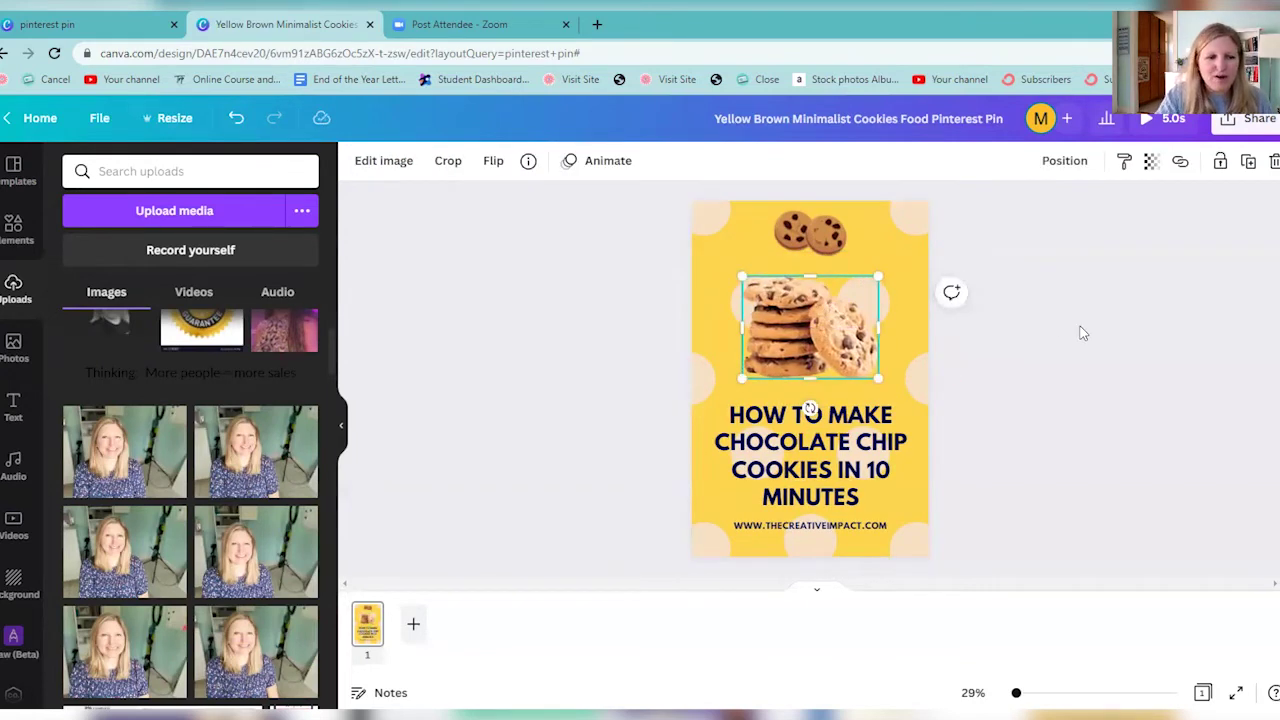
{"action": "left_click", "coordinate": [1046, 284]}
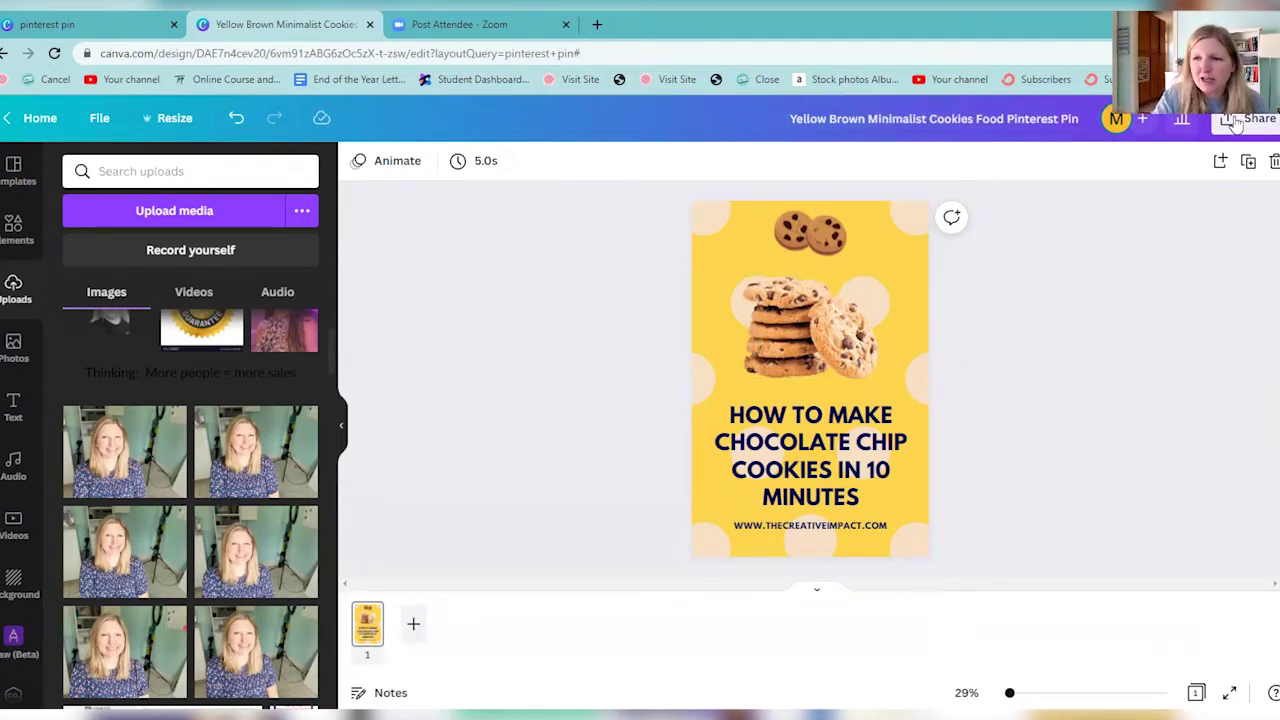
Step: Download the design as a PNG at size 1 (1000 × 1500 px), without a transparent background
{"action": "left_click", "coordinate": [1236, 122]}
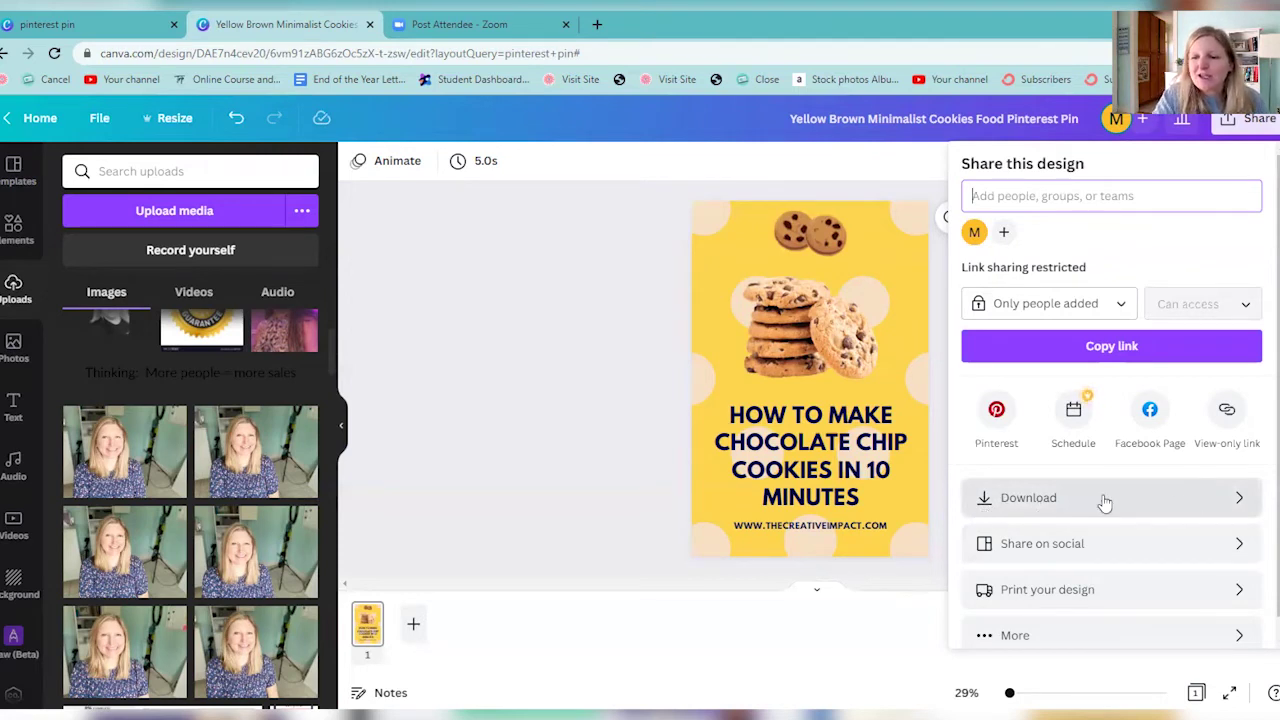
{"action": "left_click", "coordinate": [1071, 500]}
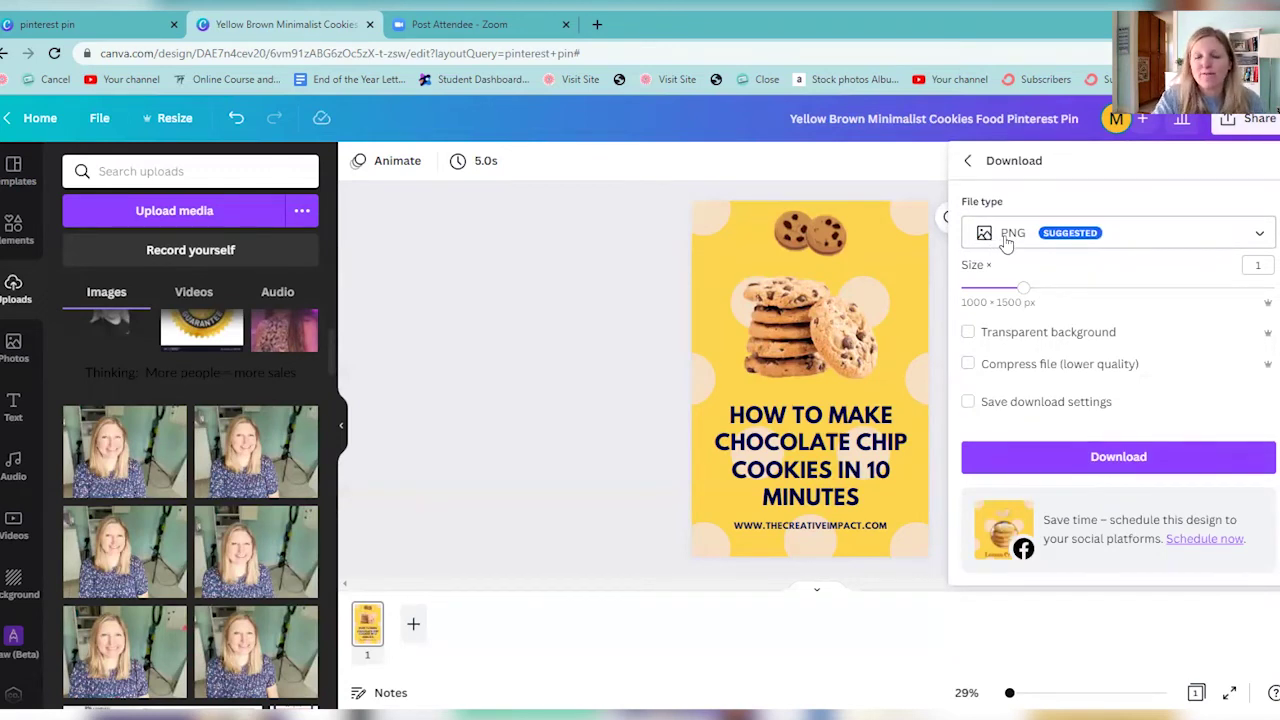
{"action": "left_click", "coordinate": [1015, 245]}
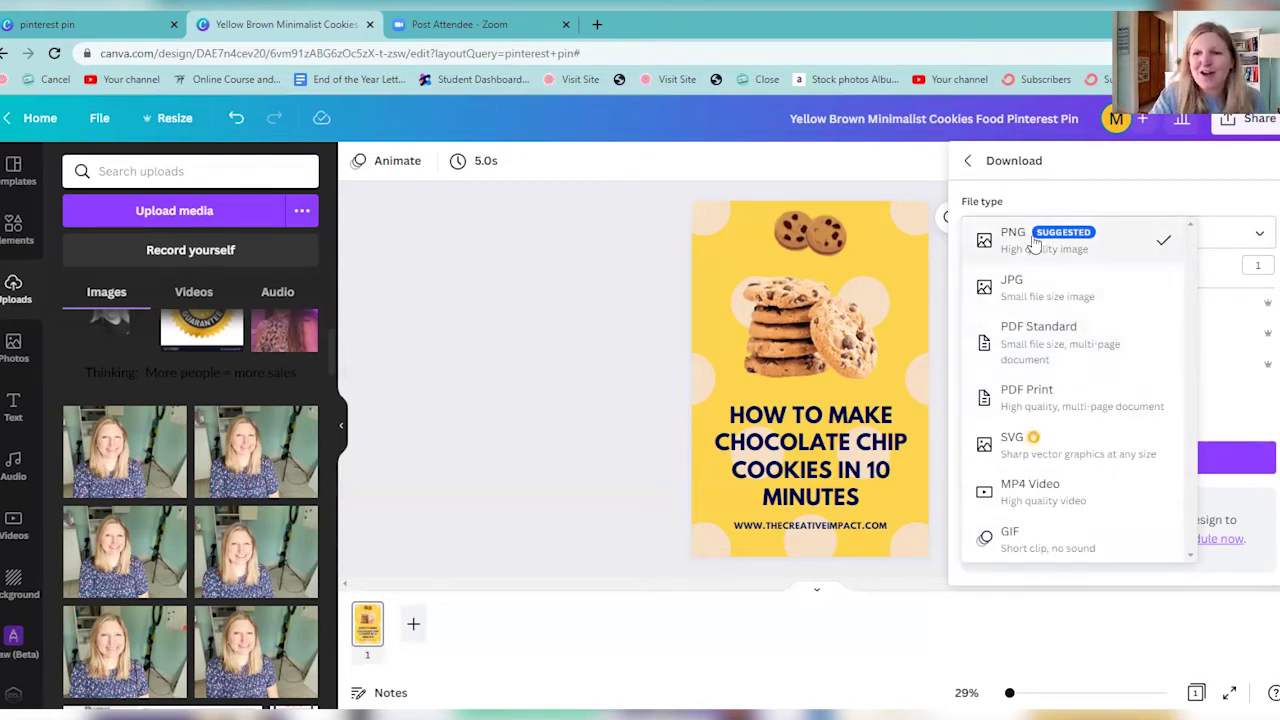
{"action": "left_click", "coordinate": [1014, 247]}
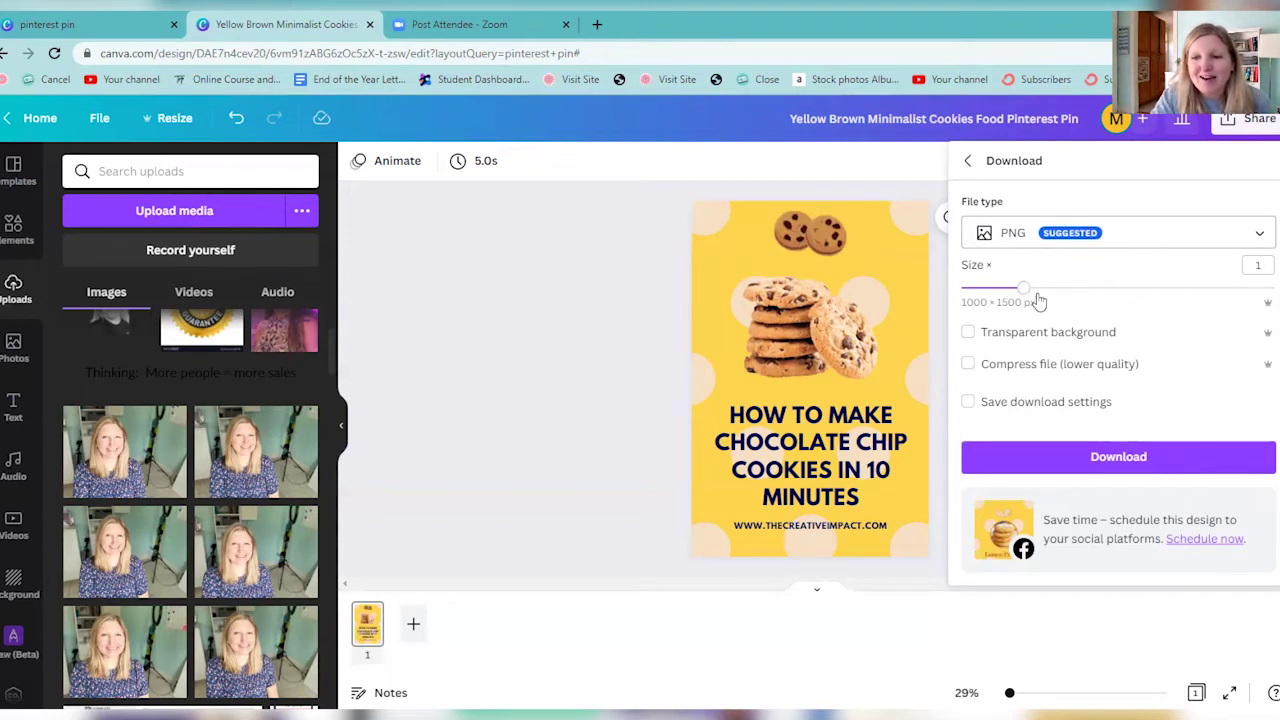
{"action": "left_click", "coordinate": [967, 336]}
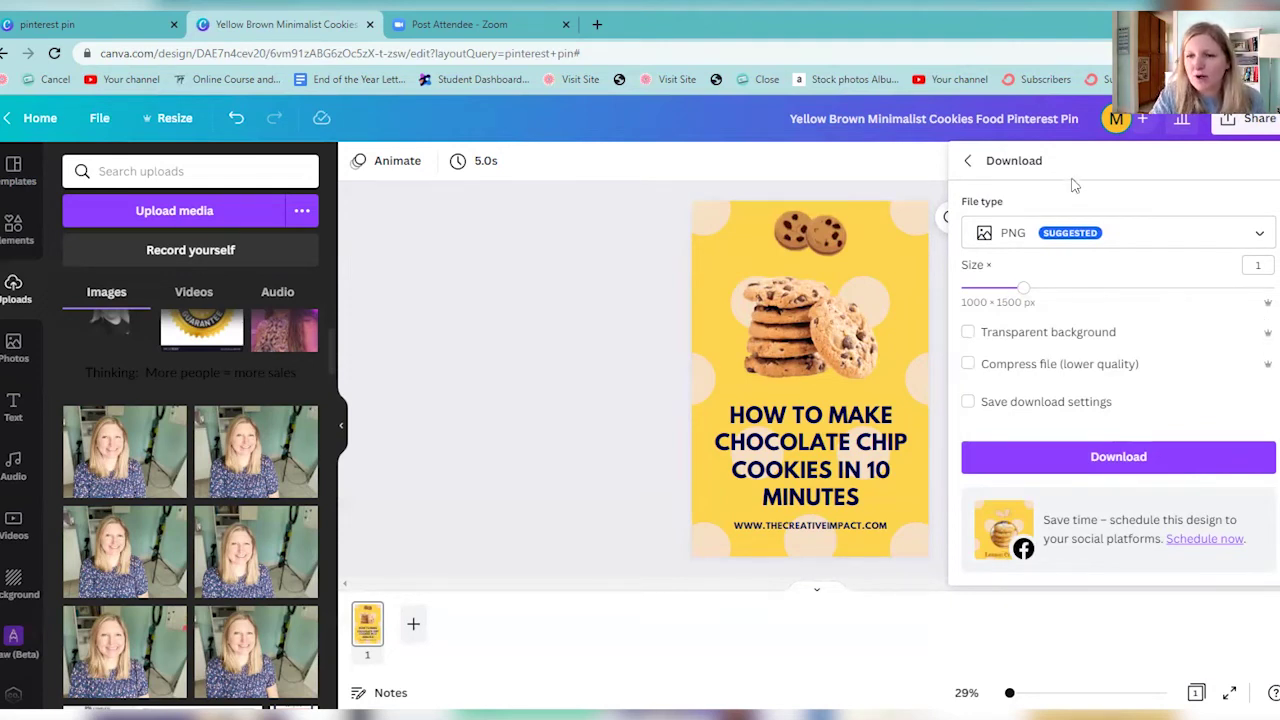
{"action": "left_click", "coordinate": [1097, 456]}
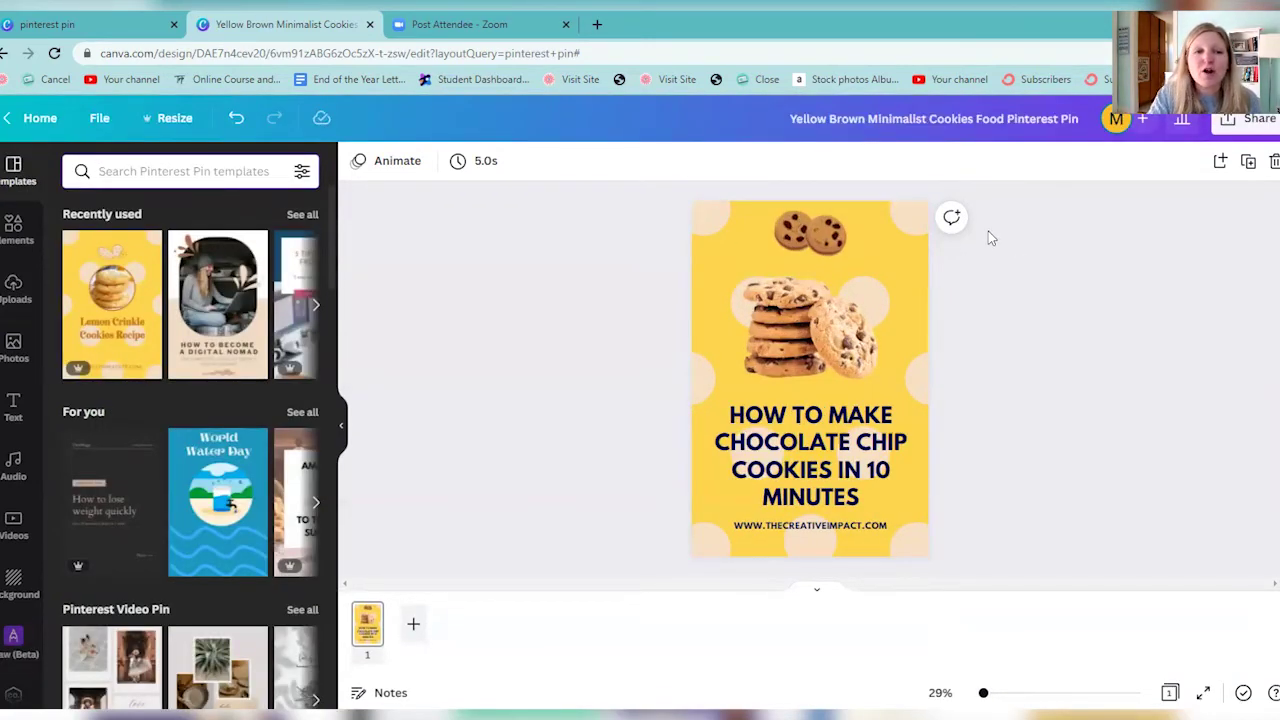
Step: Leave the editor for the home page and reopen the Yellow Brown Minimalist Cookies pin from the projects' designs
{"action": "mouse_move", "coordinate": [320, 118]}
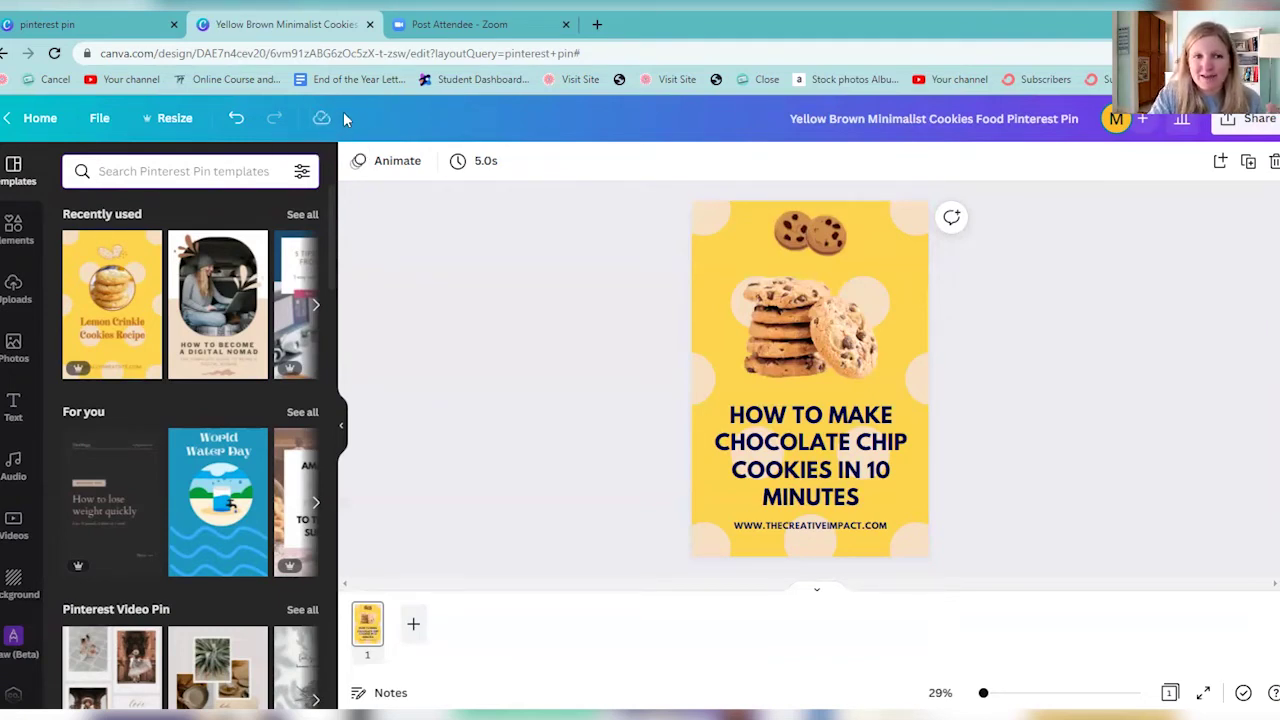
{"action": "left_click", "coordinate": [44, 117]}
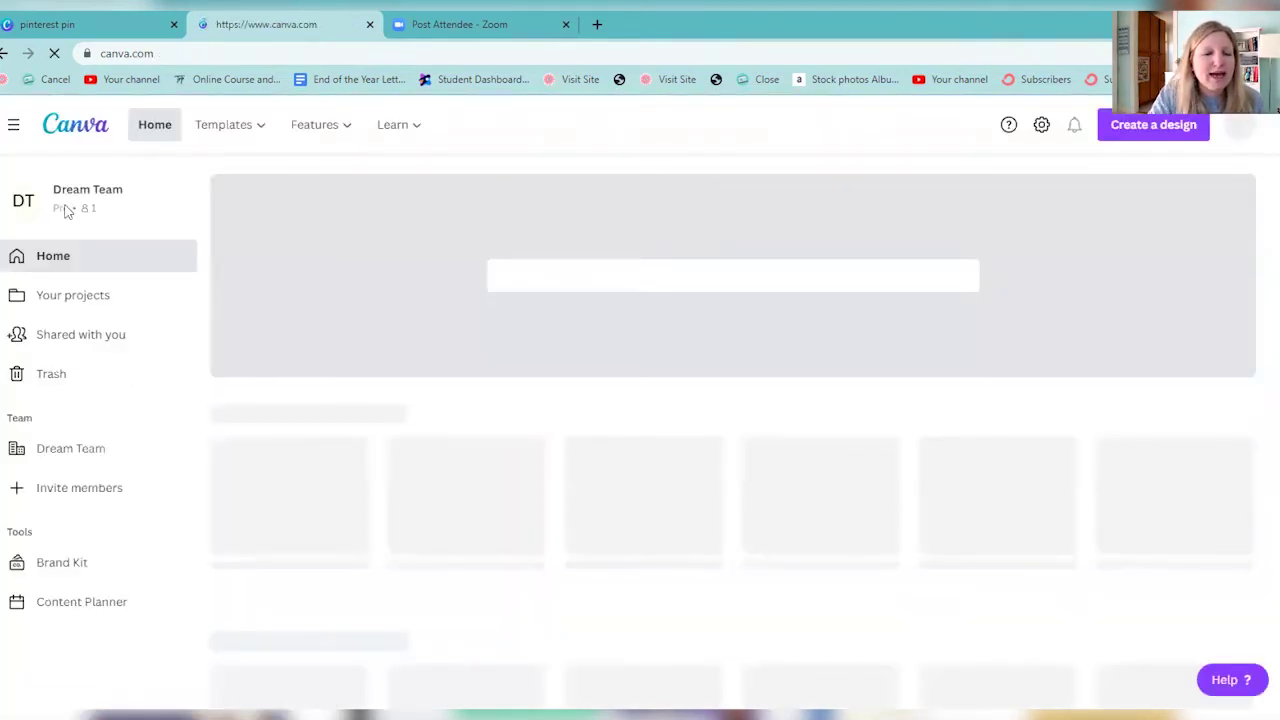
{"action": "left_click", "coordinate": [95, 297]}
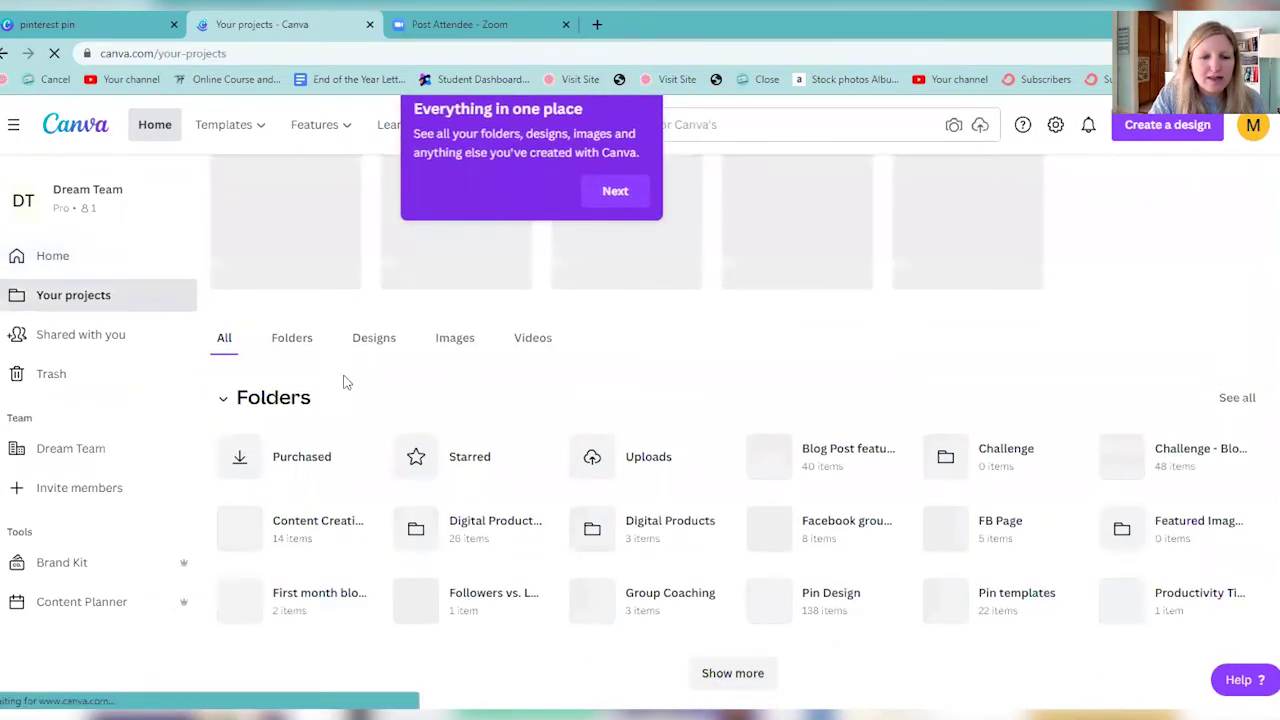
{"action": "scroll", "coordinate": [333, 370], "scroll_direction": "down", "scroll_amount": 2}
{"action": "scroll", "coordinate": [300, 510], "scroll_direction": "down", "scroll_amount": 2}
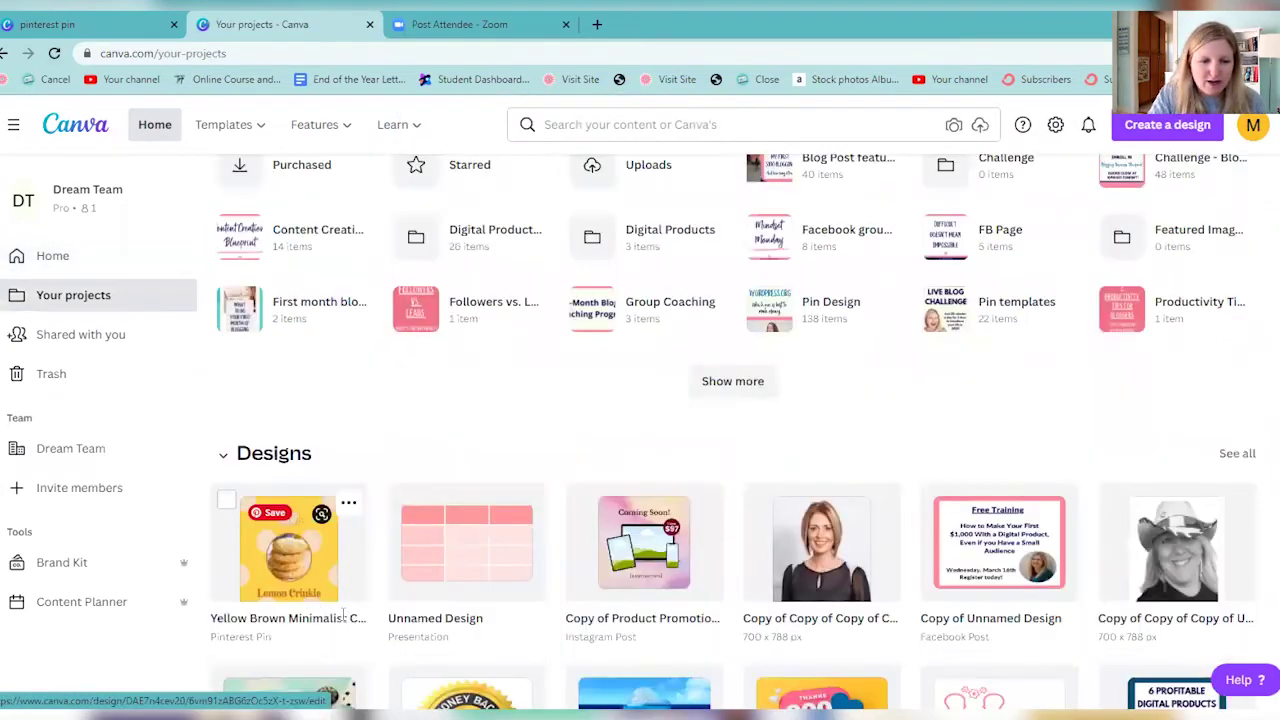
{"action": "left_click", "coordinate": [328, 548]}
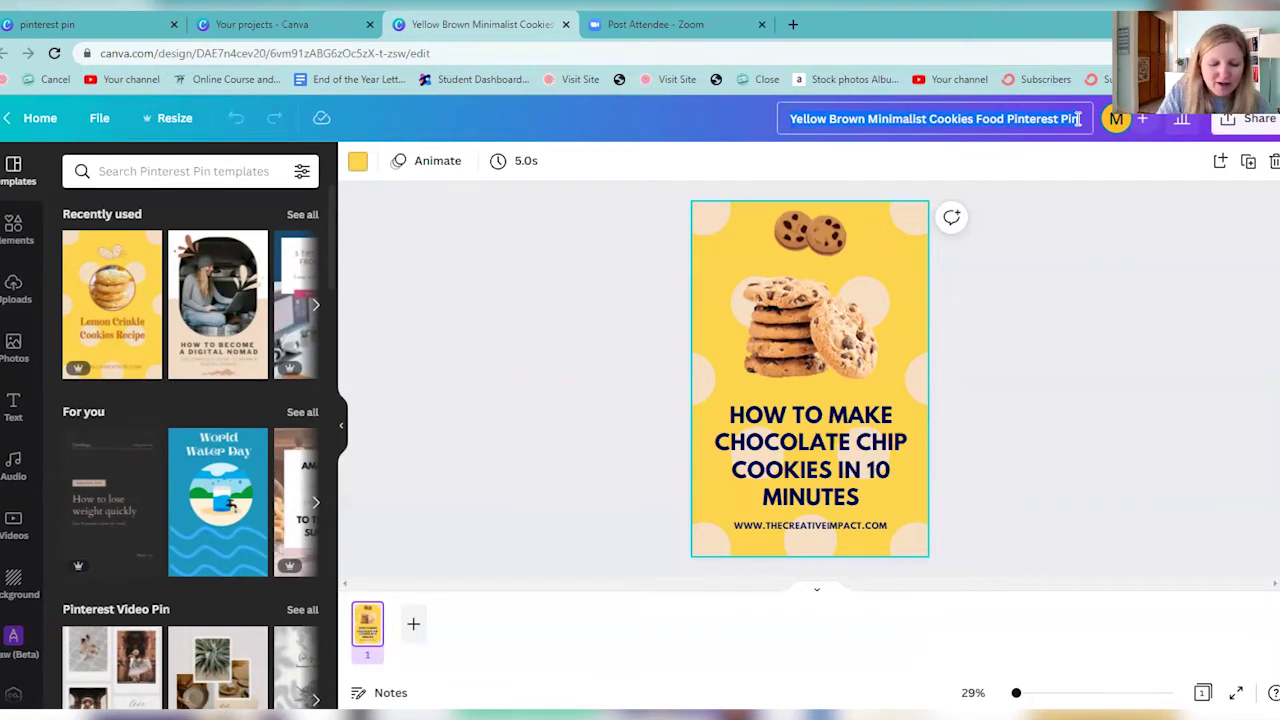
Step: Rename the design as "Chocolate Chip yellow pin"
{"action": "type", "text": "Chocolate"}
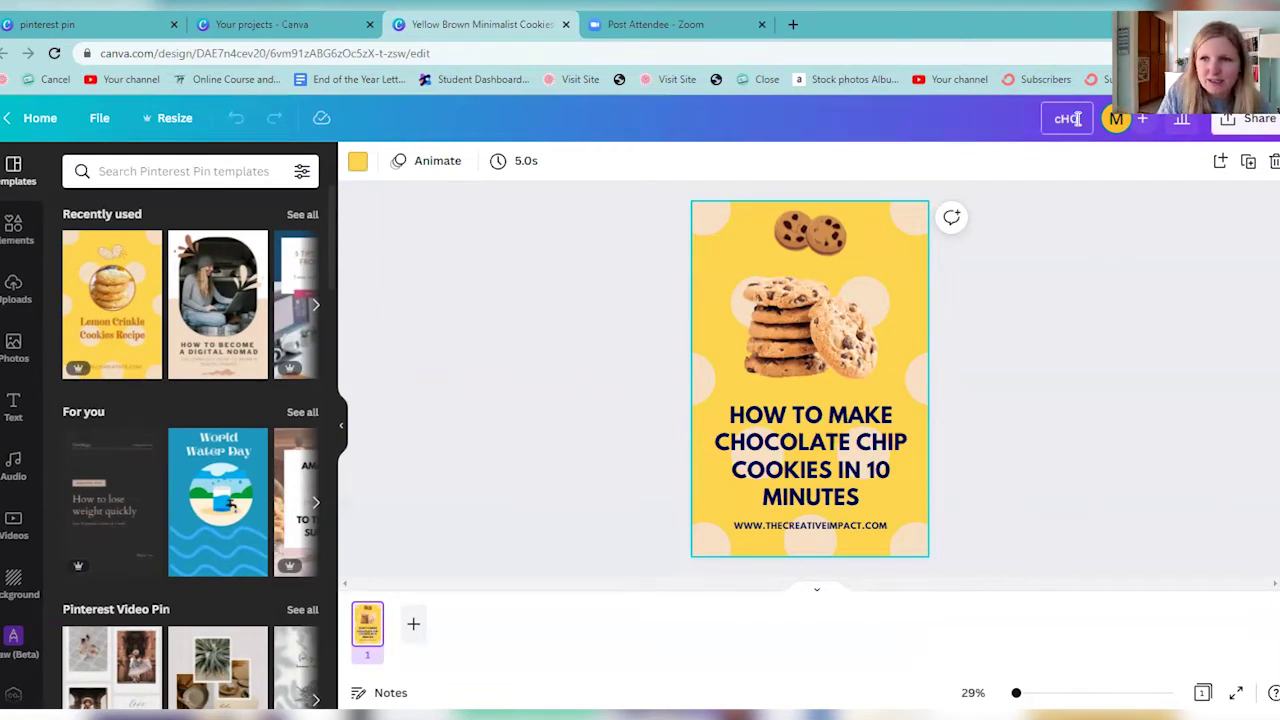
{"action": "type", "text": " Chip yellow"}
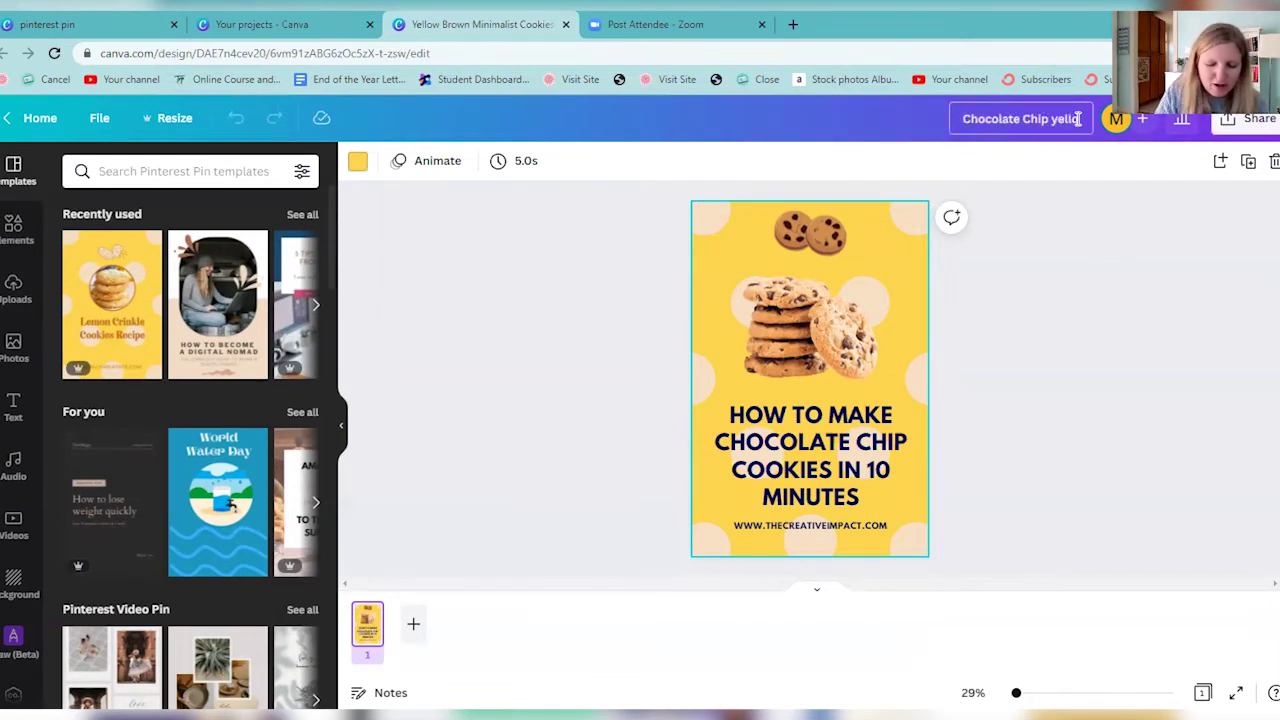
{"action": "type", "text": " pin"}
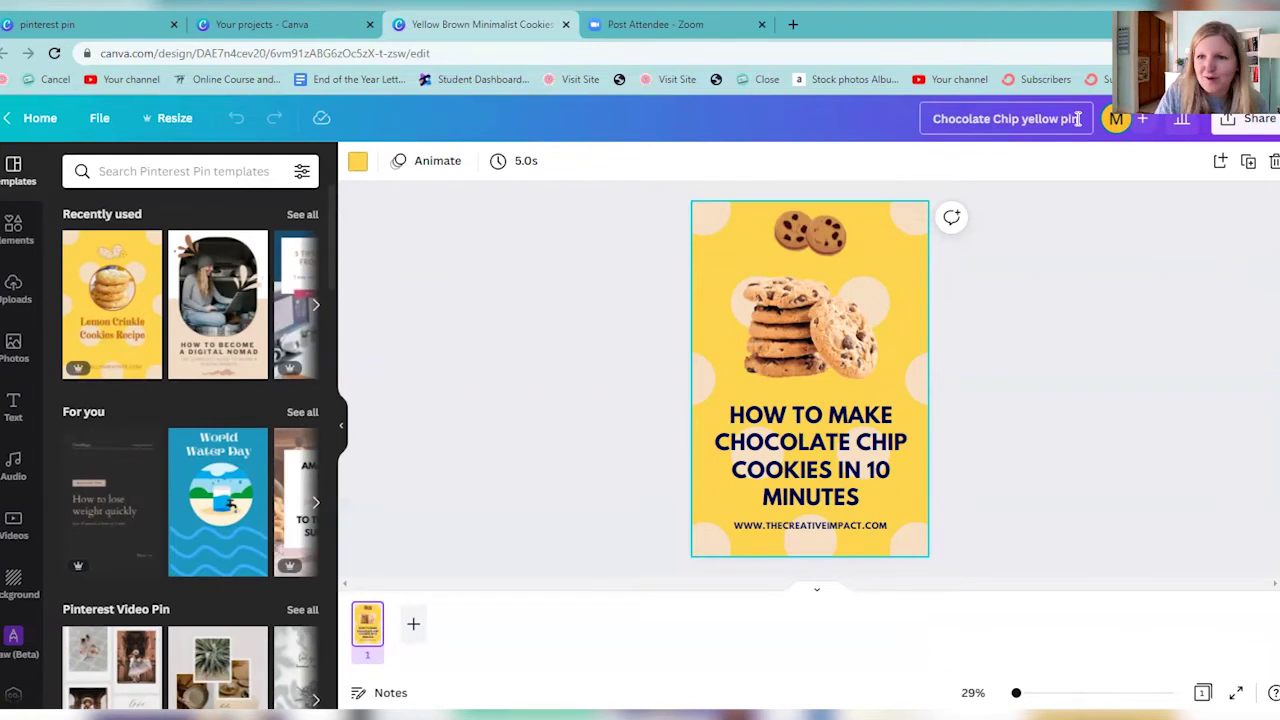
{"action": "left_click", "coordinate": [1089, 205]}
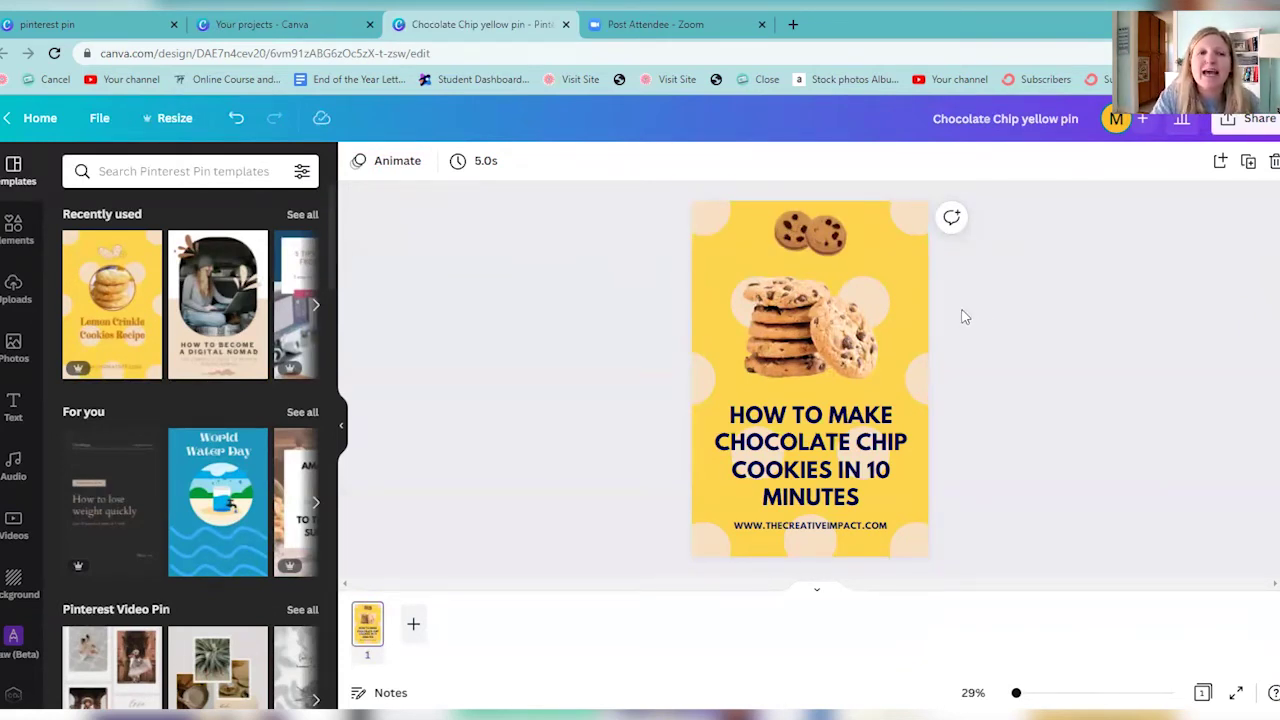
Step: Return to the home page and search the templates for "facebook post"
{"action": "left_click", "coordinate": [41, 118]}
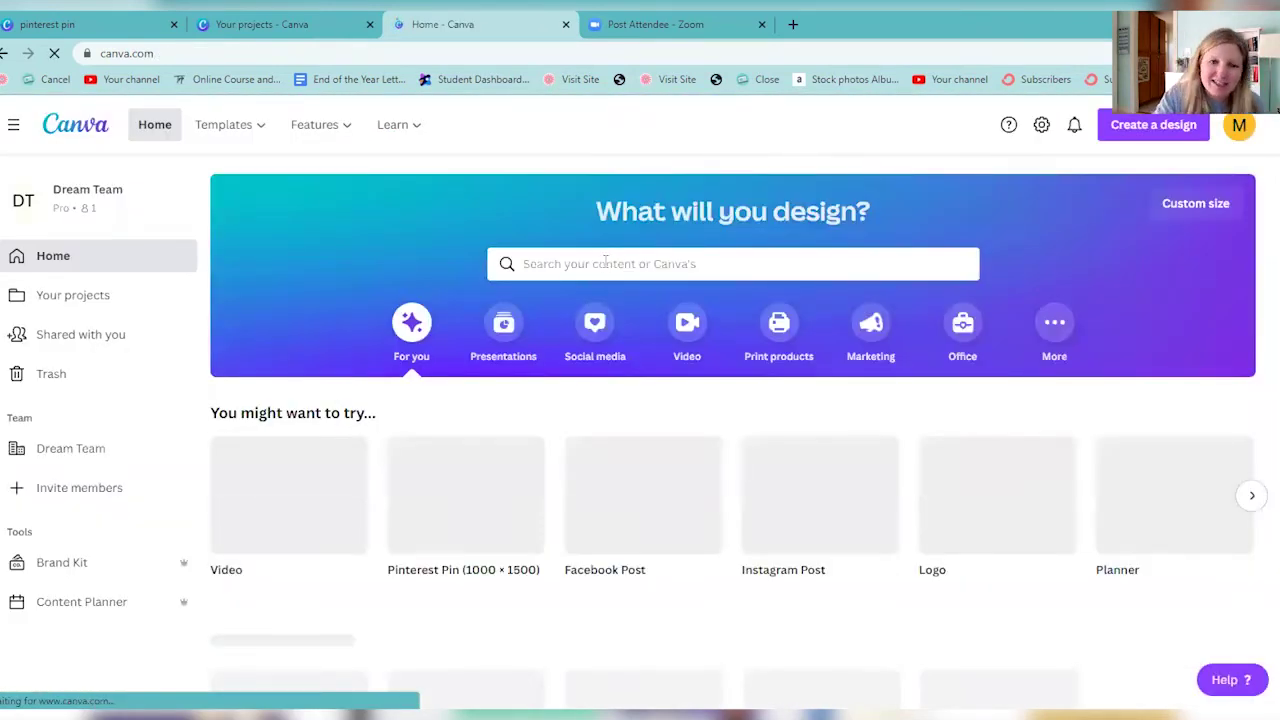
{"action": "left_click", "coordinate": [604, 261]}
{"action": "type", "text": "fac"}
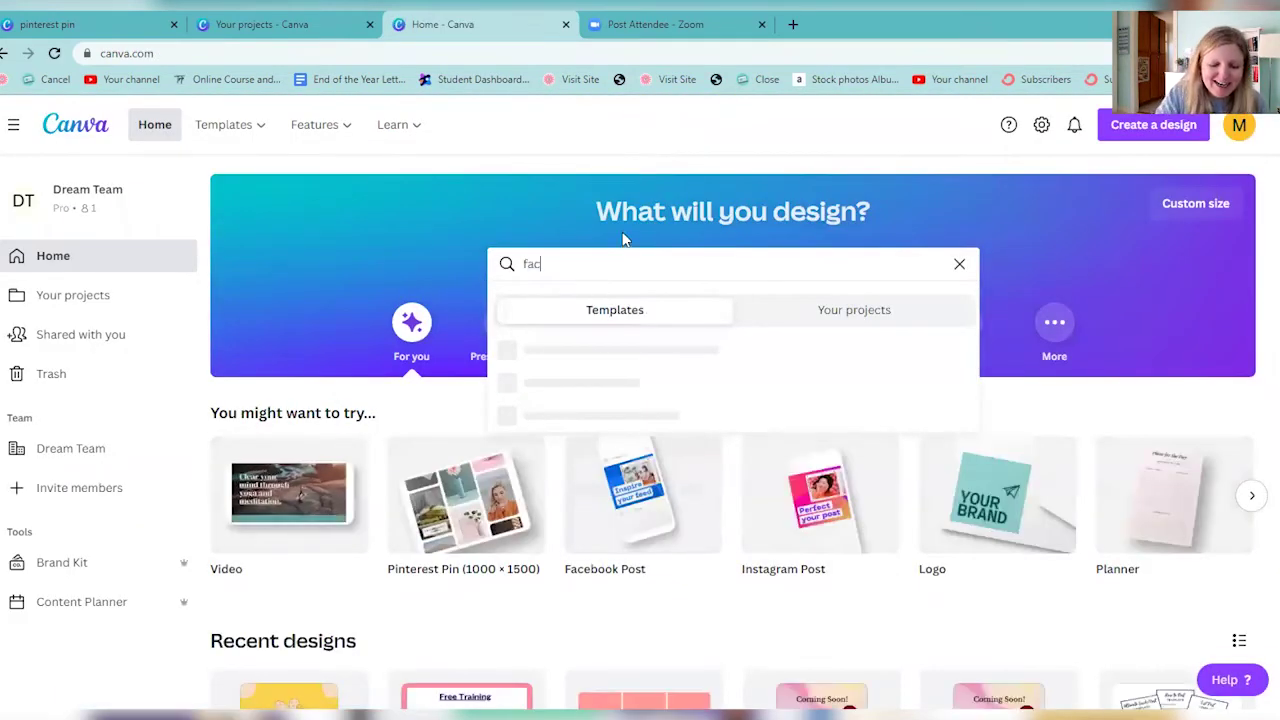
{"action": "type", "text": "ebook posy"}
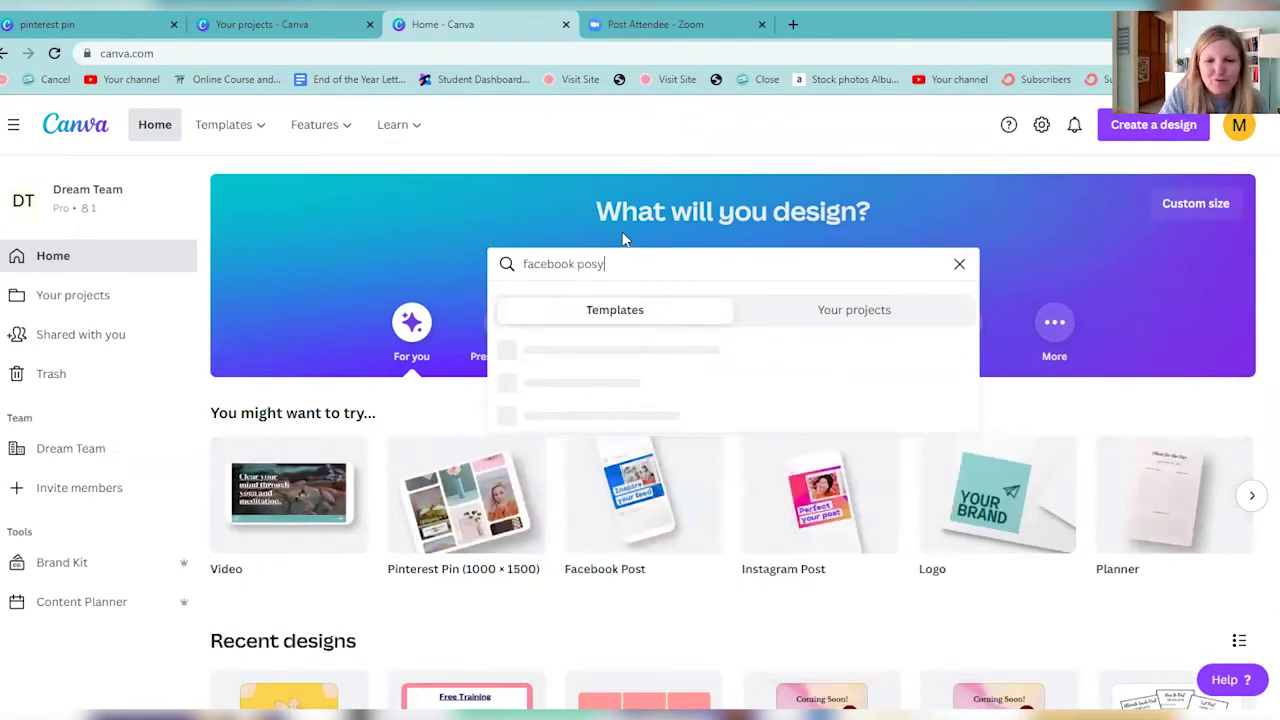
{"action": "key", "text": "BackSpace"}
{"action": "type", "text": "t"}
{"action": "key", "text": "Return"}
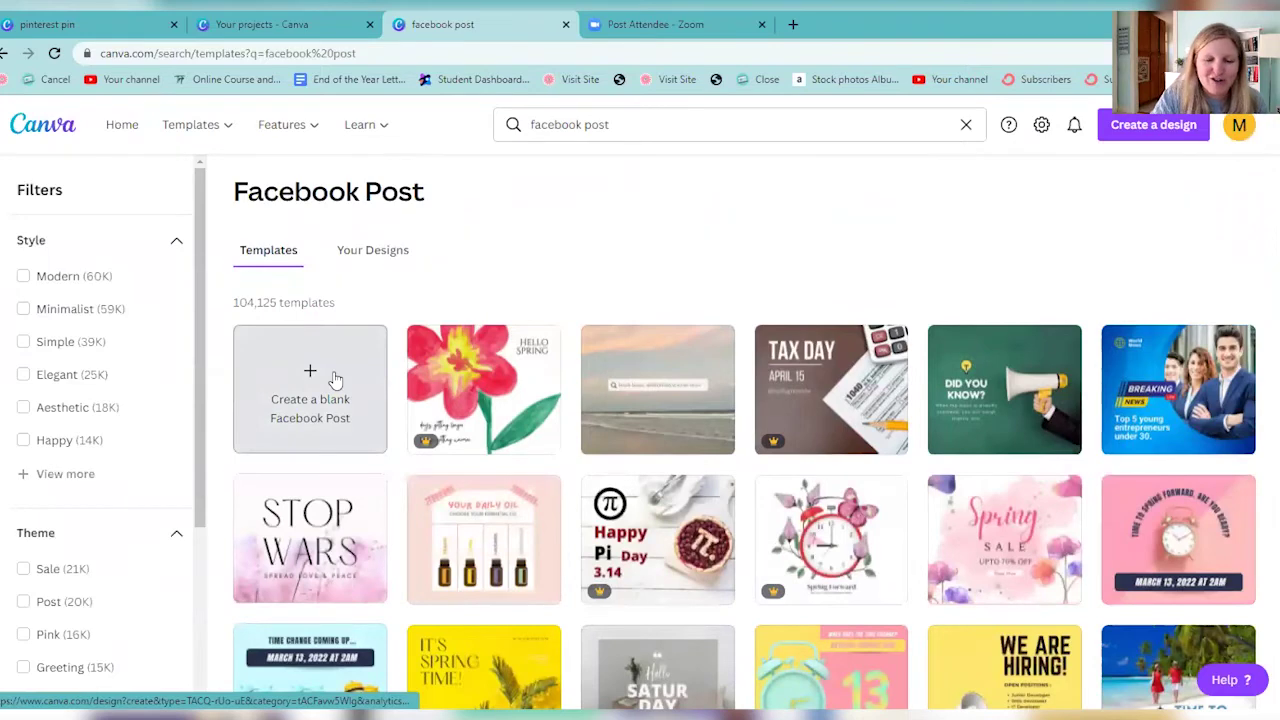
Step: Go back to the home page, view the template categories and look through the recent designs
{"action": "left_click", "coordinate": [120, 130]}
{"action": "mouse_move", "coordinate": [240, 140]}
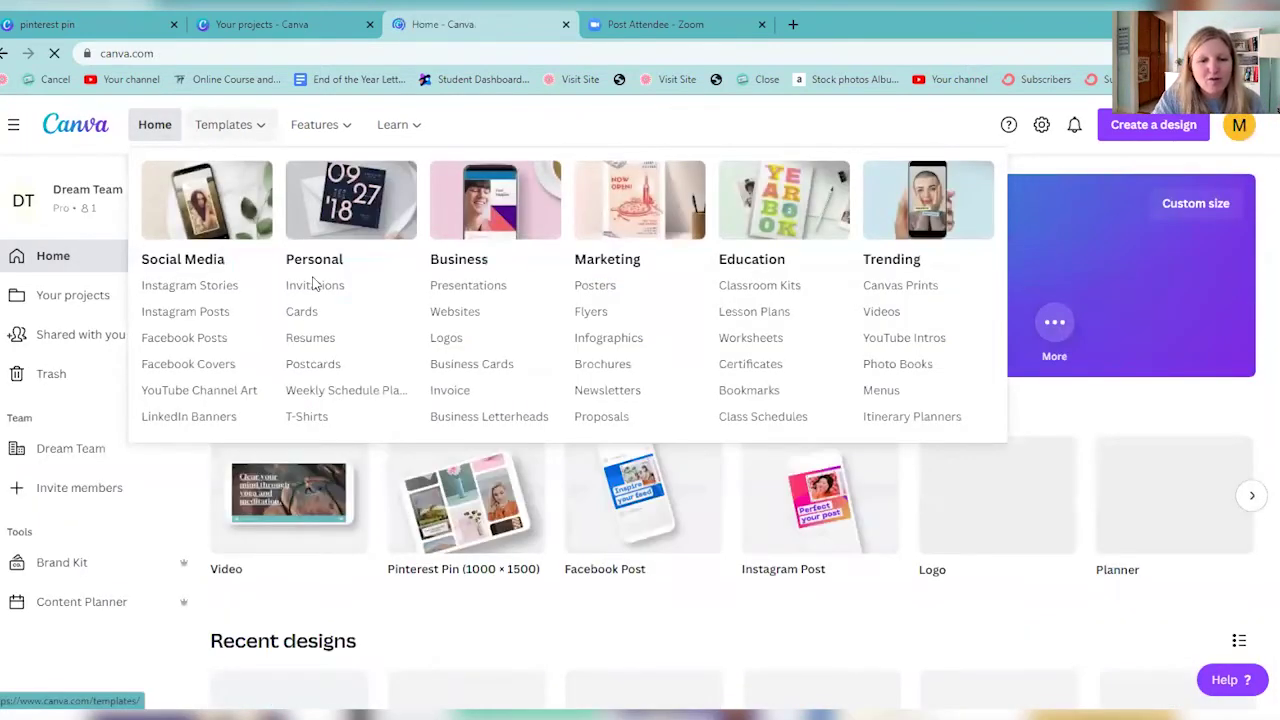
{"action": "scroll", "coordinate": [309, 565], "scroll_direction": "down", "scroll_amount": 2}
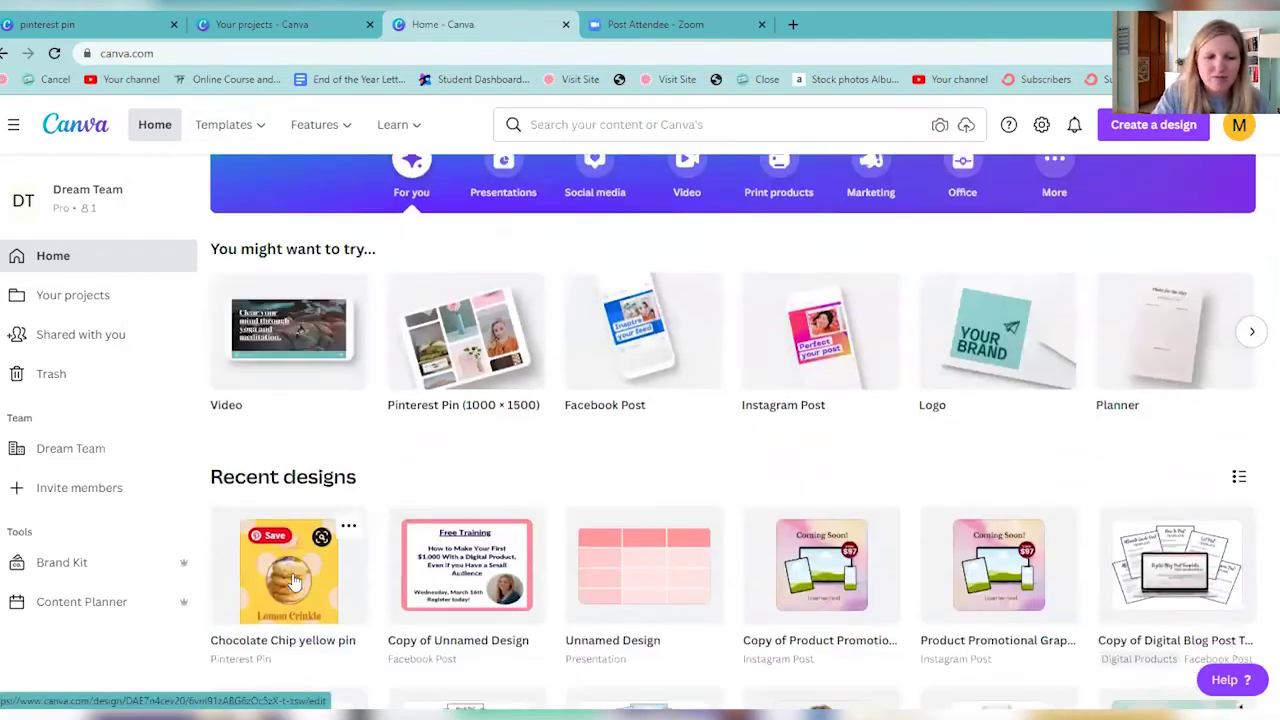
Step: Open the Chocolate Chip yellow pin from the recent designs and make a resized copy of it as a Facebook Post
{"action": "left_click", "coordinate": [330, 574]}
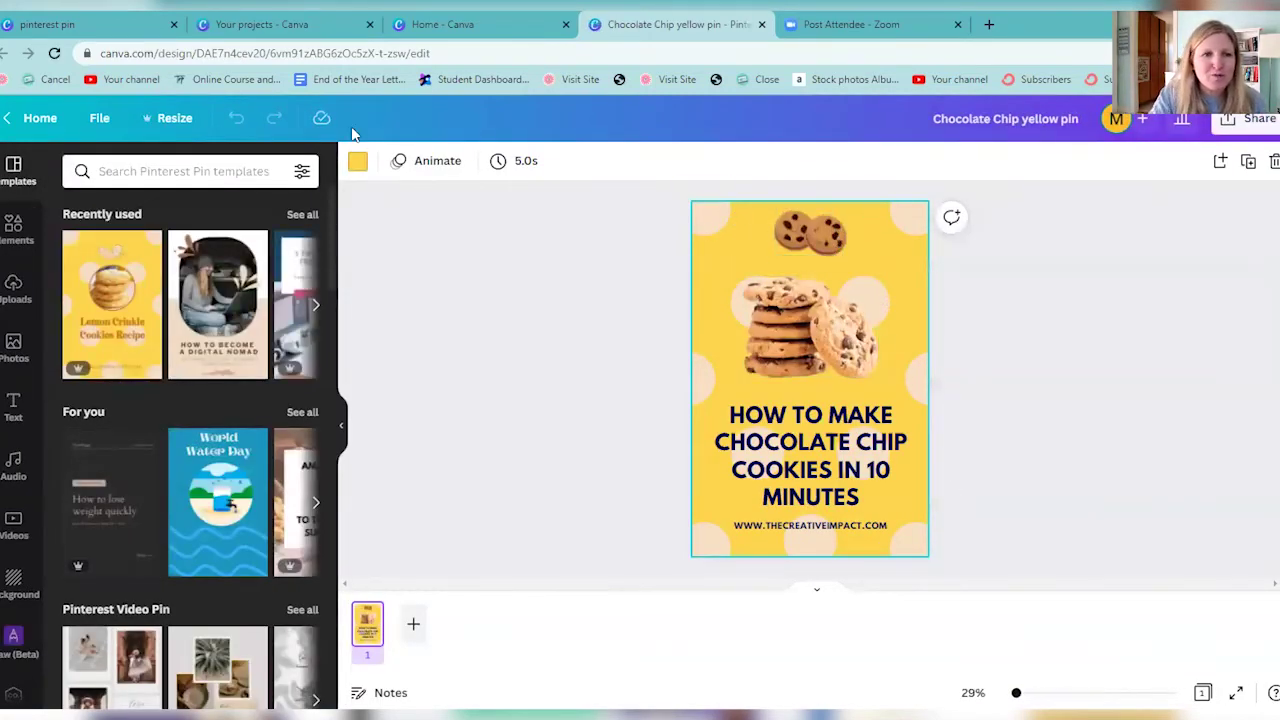
{"action": "left_click", "coordinate": [168, 120]}
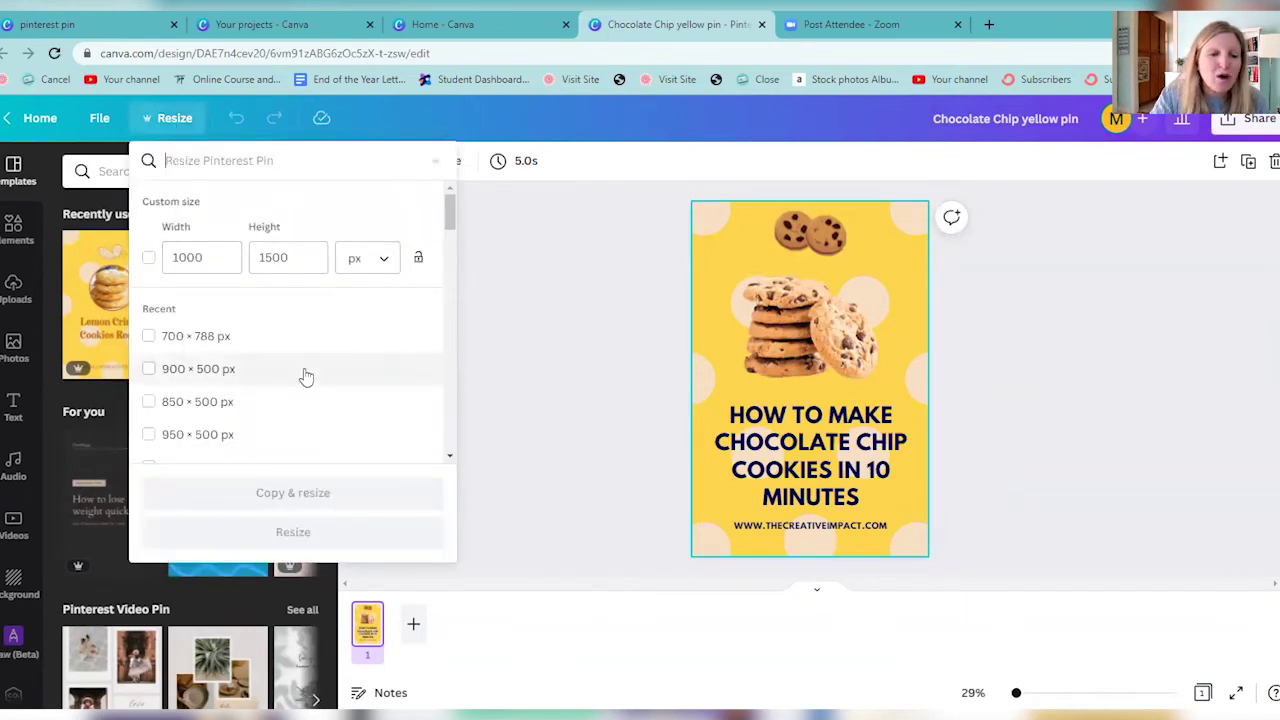
{"action": "scroll", "coordinate": [229, 405], "scroll_direction": "down", "scroll_amount": 3}
{"action": "scroll", "coordinate": [228, 336], "scroll_direction": "down", "scroll_amount": 3}
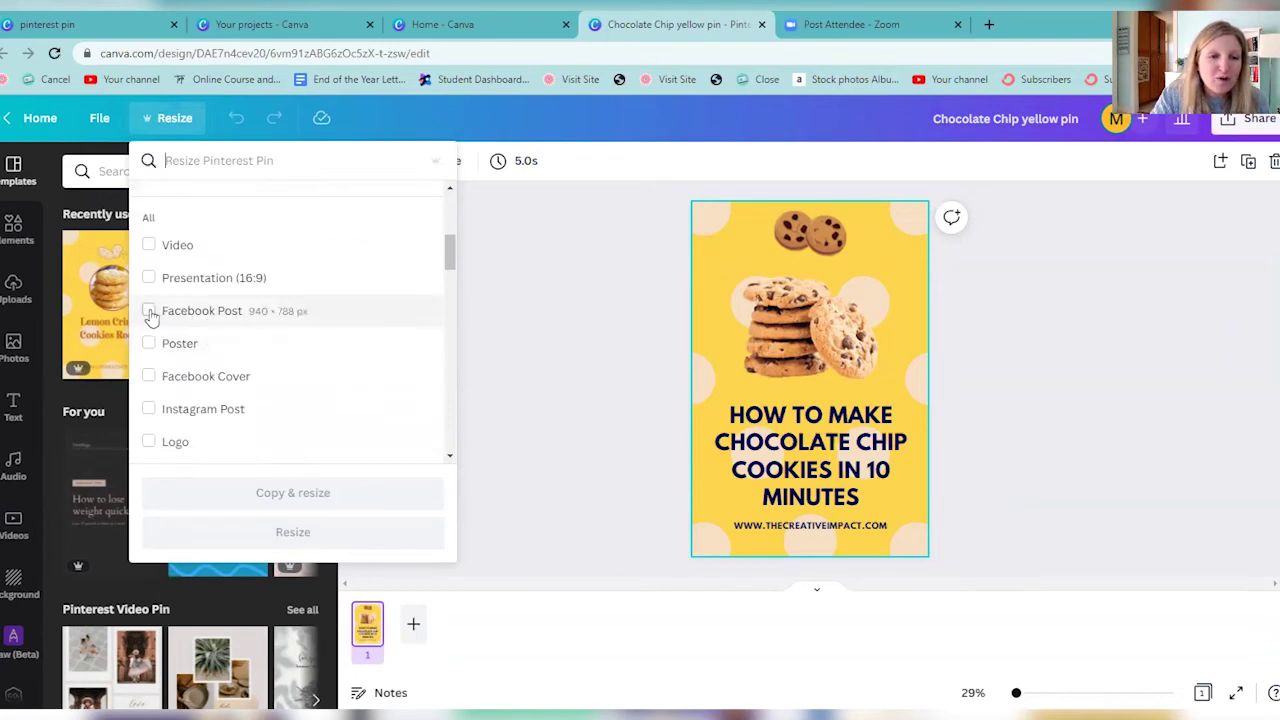
{"action": "left_click", "coordinate": [149, 316]}
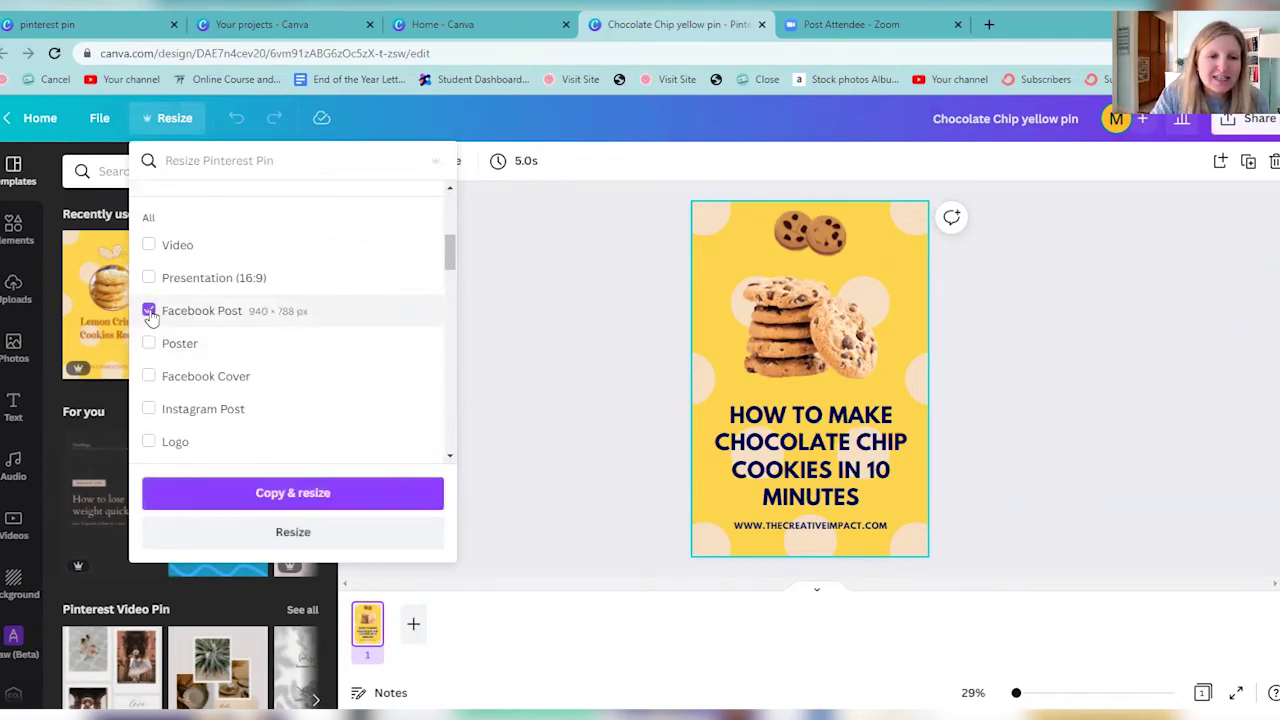
{"action": "left_click", "coordinate": [327, 496]}
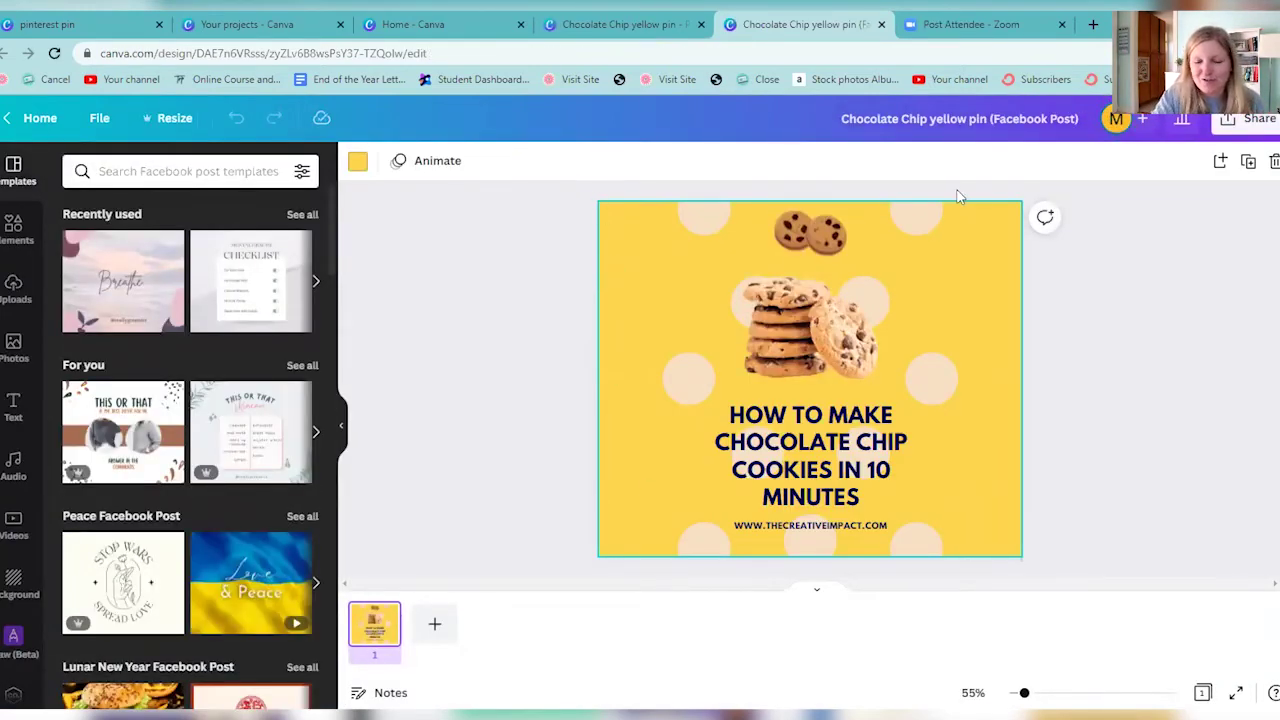
Step: Widen the heading with a line break after "HOW TO MAKE", scale its text to size 43.4 and centre it on the post
{"action": "left_click", "coordinate": [808, 446]}
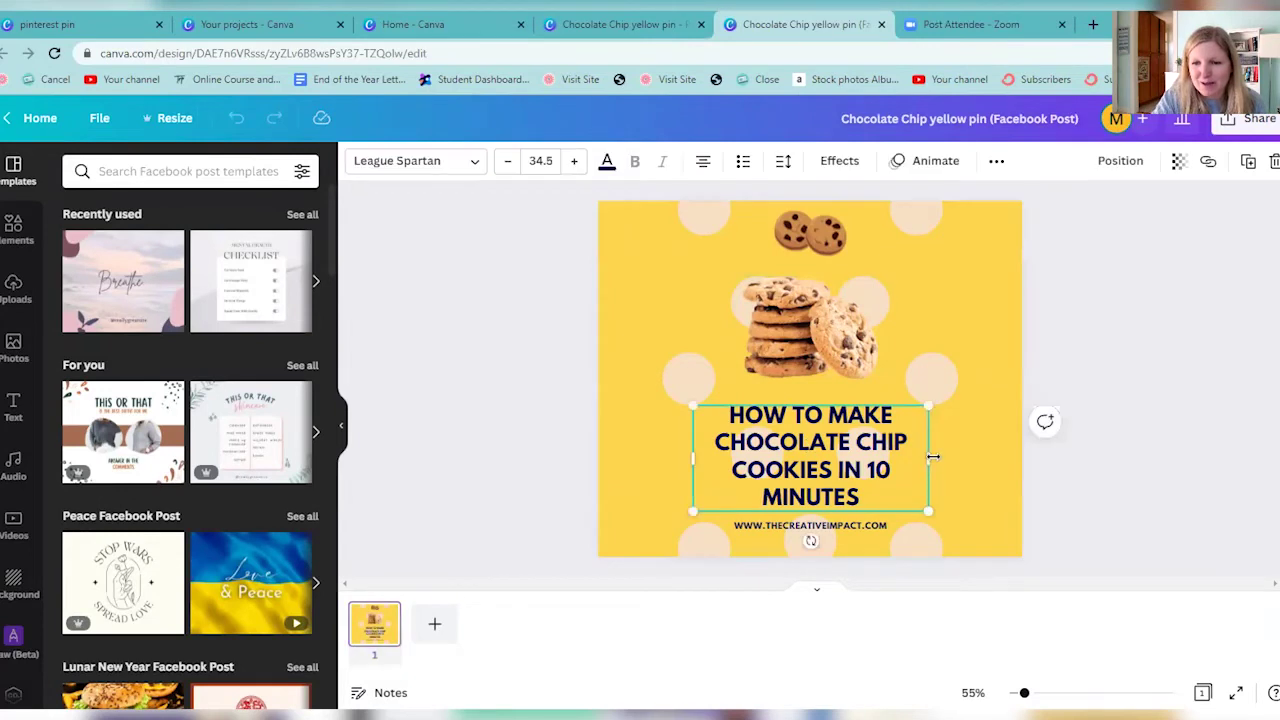
{"action": "left_click_drag", "start_coordinate": [931, 457], "coordinate": [987, 455]}
{"action": "left_click_drag", "start_coordinate": [684, 438], "coordinate": [632, 440]}
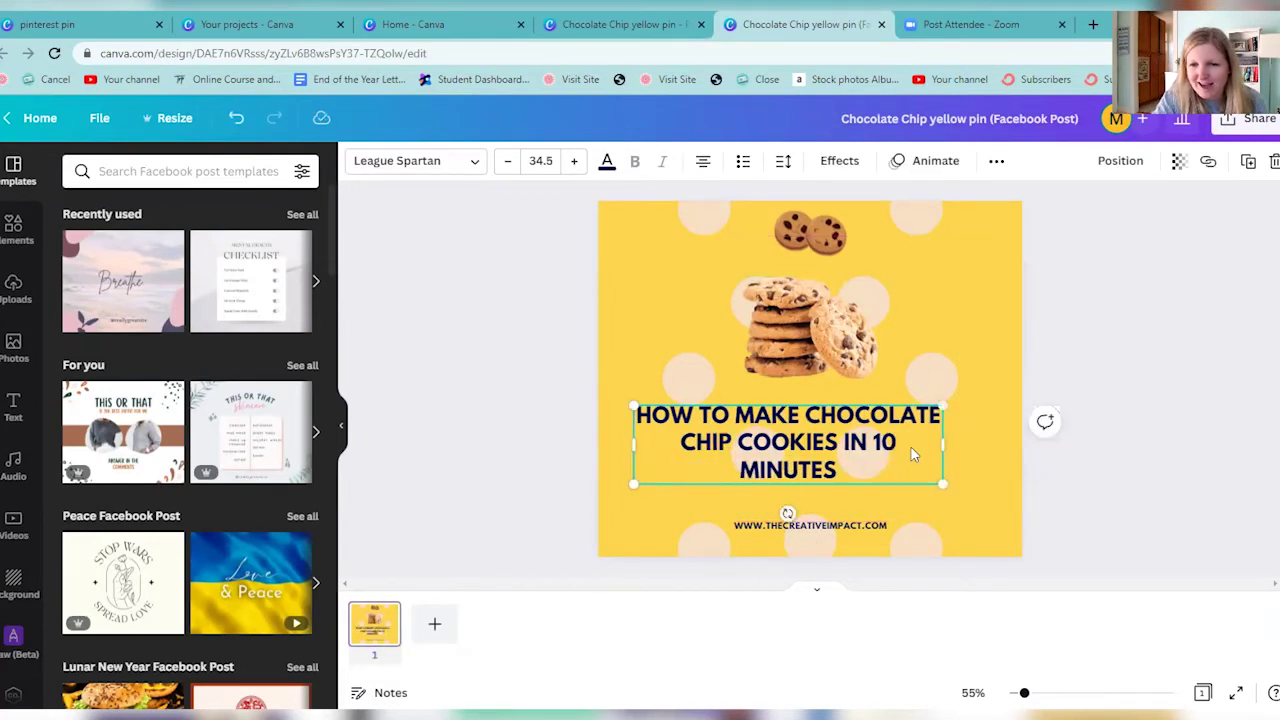
{"action": "left_click", "coordinate": [815, 423]}
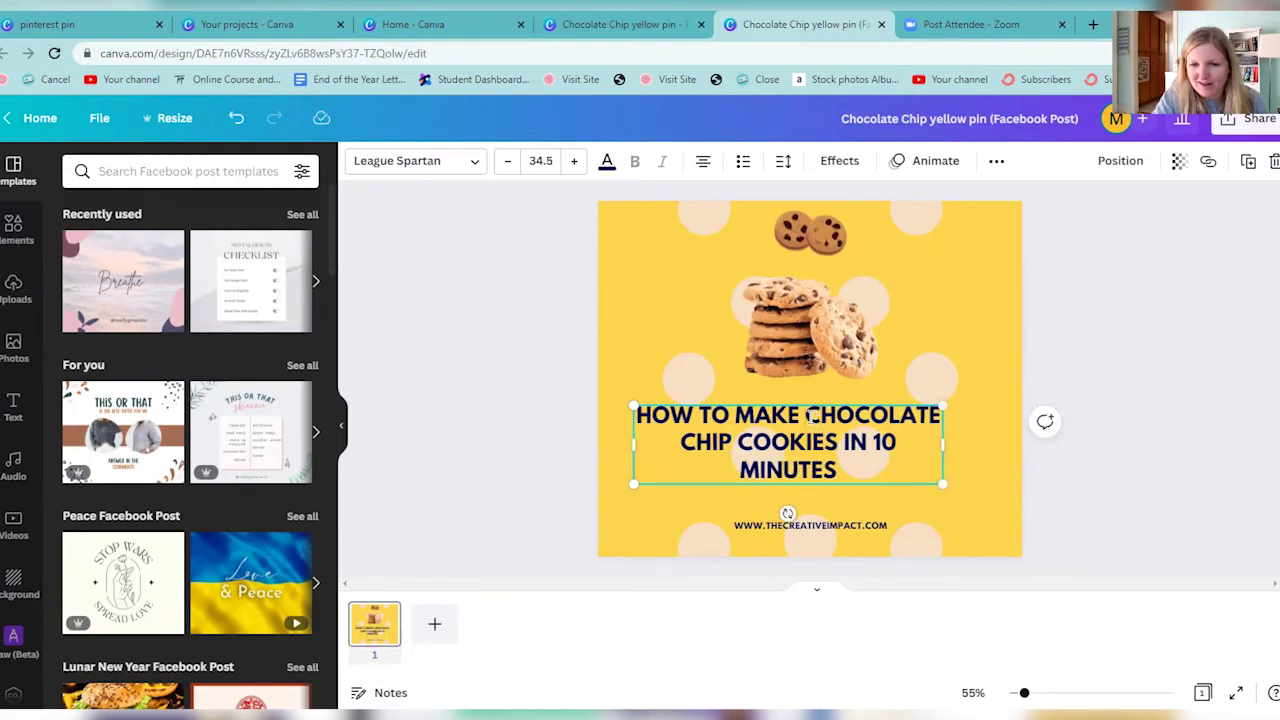
{"action": "key", "text": "Return"}
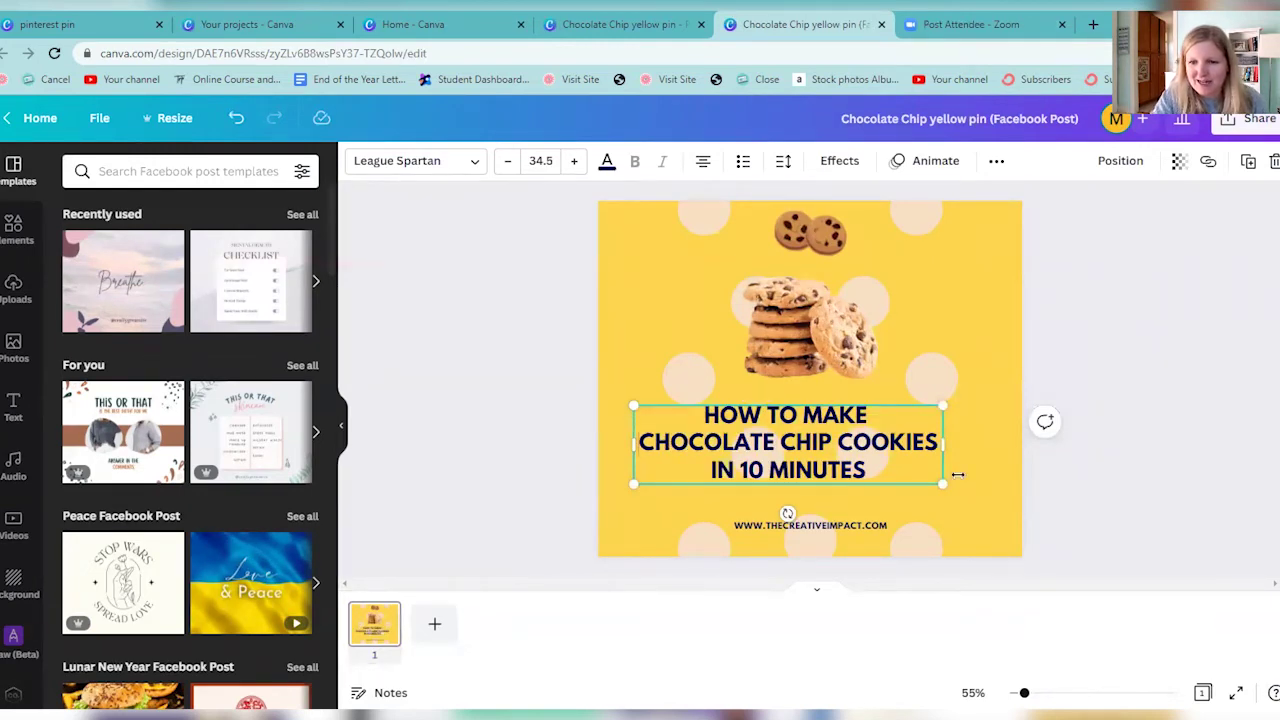
{"action": "left_click_drag", "start_coordinate": [941, 484], "coordinate": [1020, 506]}
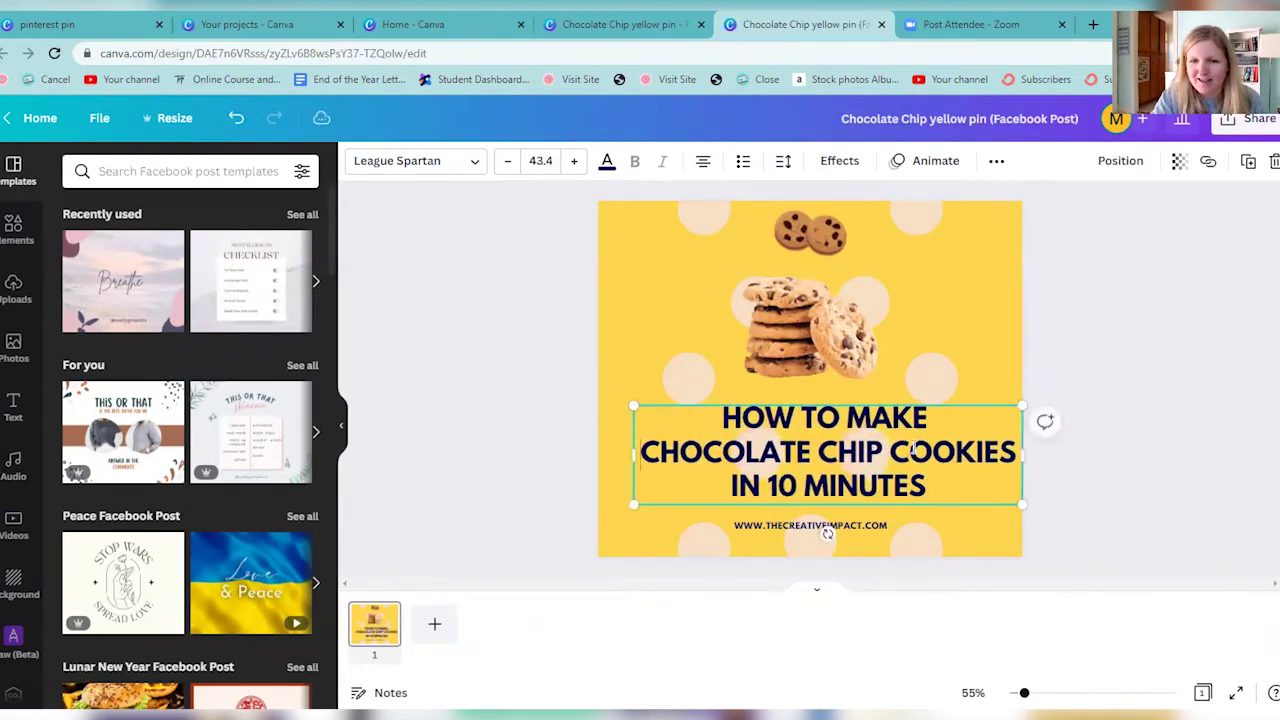
{"action": "left_click_drag", "start_coordinate": [905, 410], "coordinate": [887, 408]}
Step: Increase the website address text to size 18.7 and widen its text box so the address fits on one line
{"action": "left_click", "coordinate": [878, 528]}
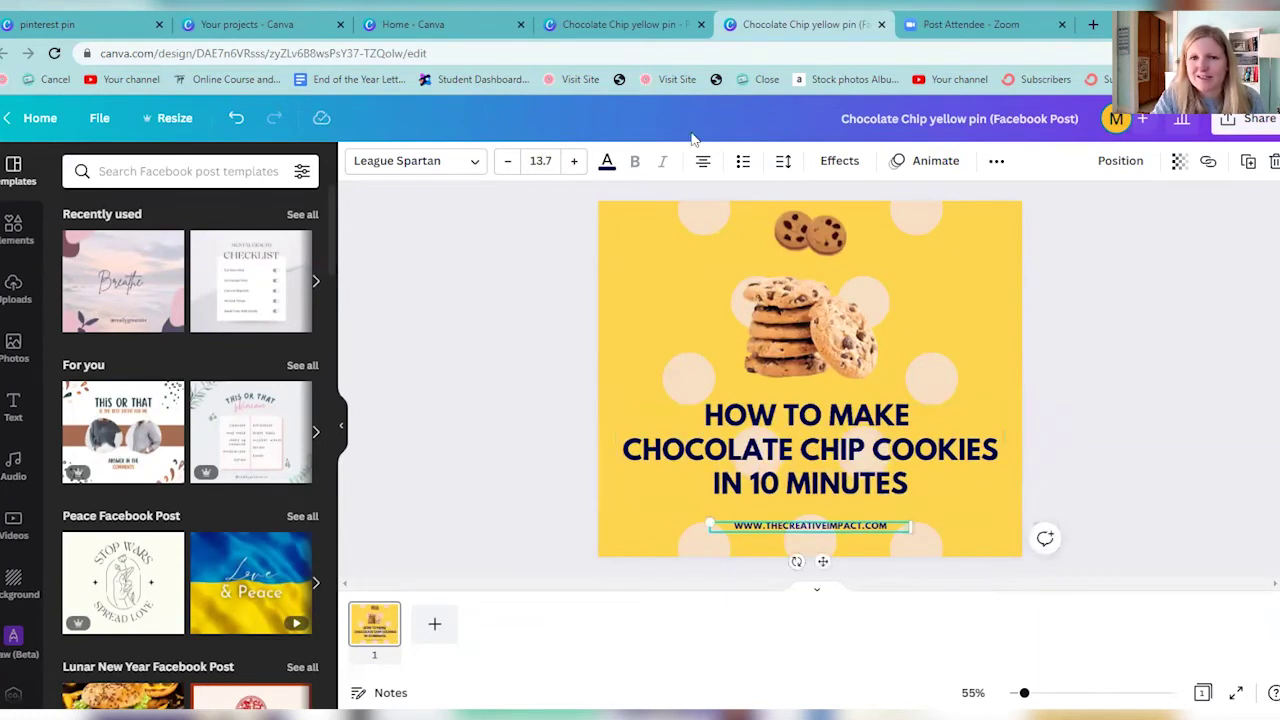
{"action": "left_click", "coordinate": [574, 160]}
{"action": "left_click", "coordinate": [574, 160]}
{"action": "left_click", "coordinate": [574, 160]}
{"action": "left_click", "coordinate": [574, 160]}
{"action": "left_click", "coordinate": [574, 160]}
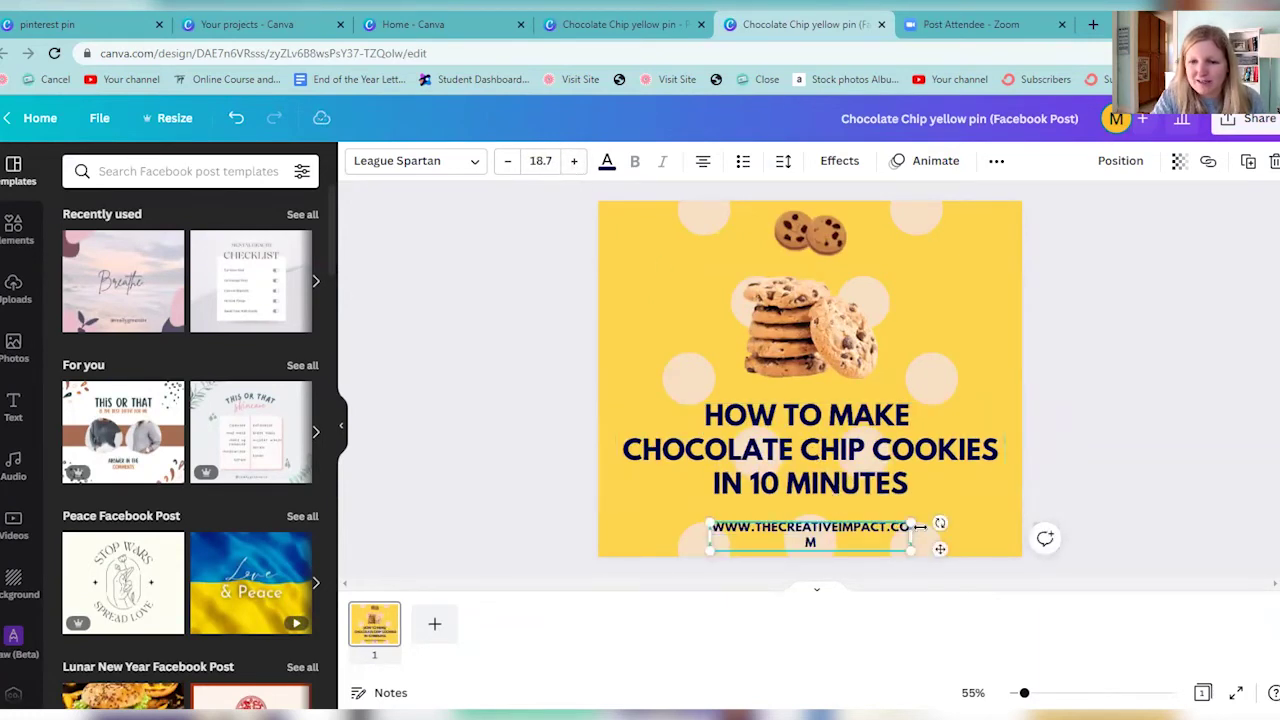
{"action": "left_click_drag", "start_coordinate": [916, 536], "coordinate": [960, 536]}
Step: Delete the small cookie pair, then move the cookie stack up and enlarge it above the heading
{"action": "left_click", "coordinate": [815, 239]}
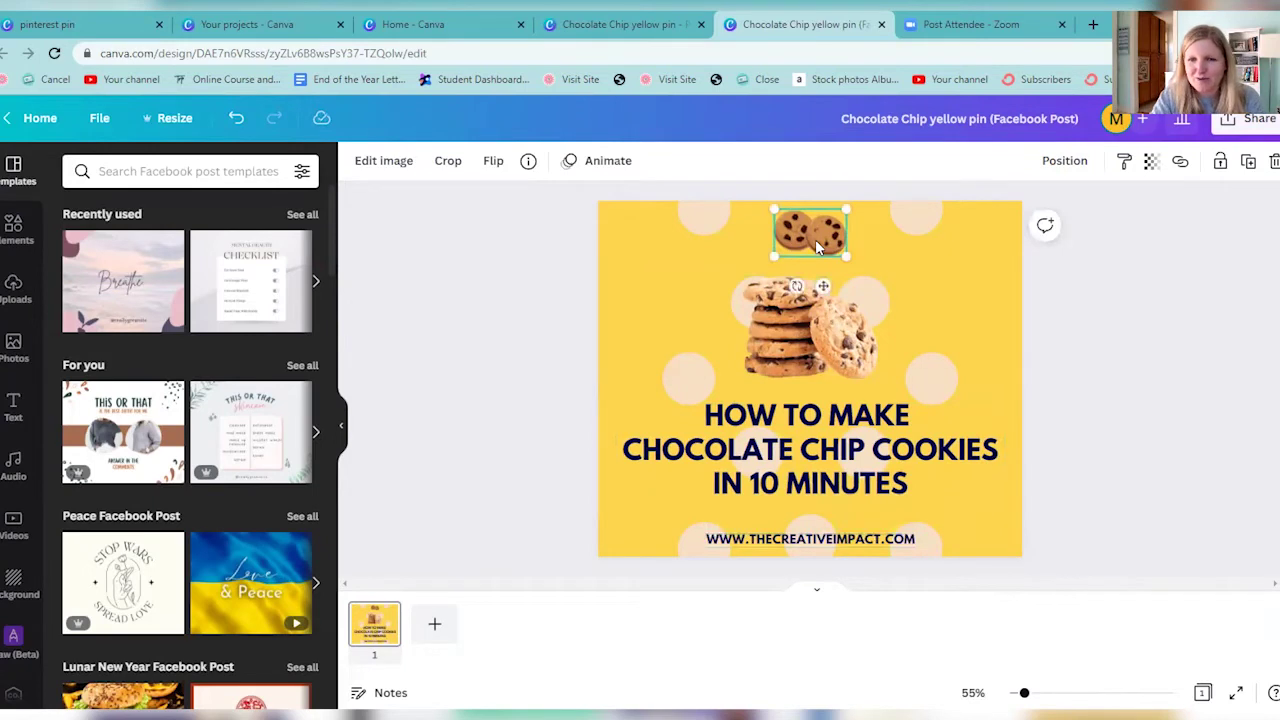
{"action": "key", "text": "Delete"}
{"action": "left_click_drag", "start_coordinate": [820, 323], "coordinate": [820, 284]}
{"action": "mouse_move", "coordinate": [877, 337]}
{"action": "left_mouse_down"}
{"action": "mouse_move", "coordinate": [942, 386]}
{"action": "mouse_move", "coordinate": [871, 338]}
{"action": "left_mouse_up"}
{"action": "left_click", "coordinate": [1147, 319]}
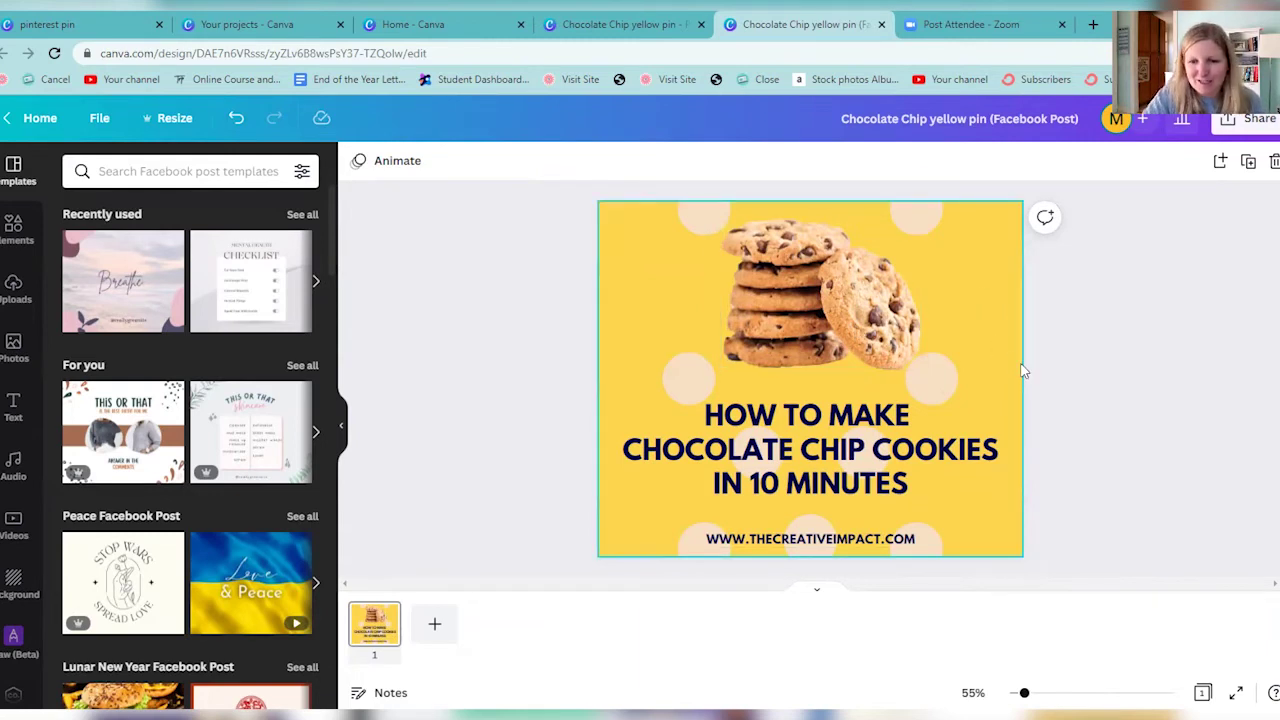
Step: Make a resized copy of the Facebook post as a YouTube Thumbnail
{"action": "left_click", "coordinate": [172, 118]}
{"action": "type", "text": "youutb"}
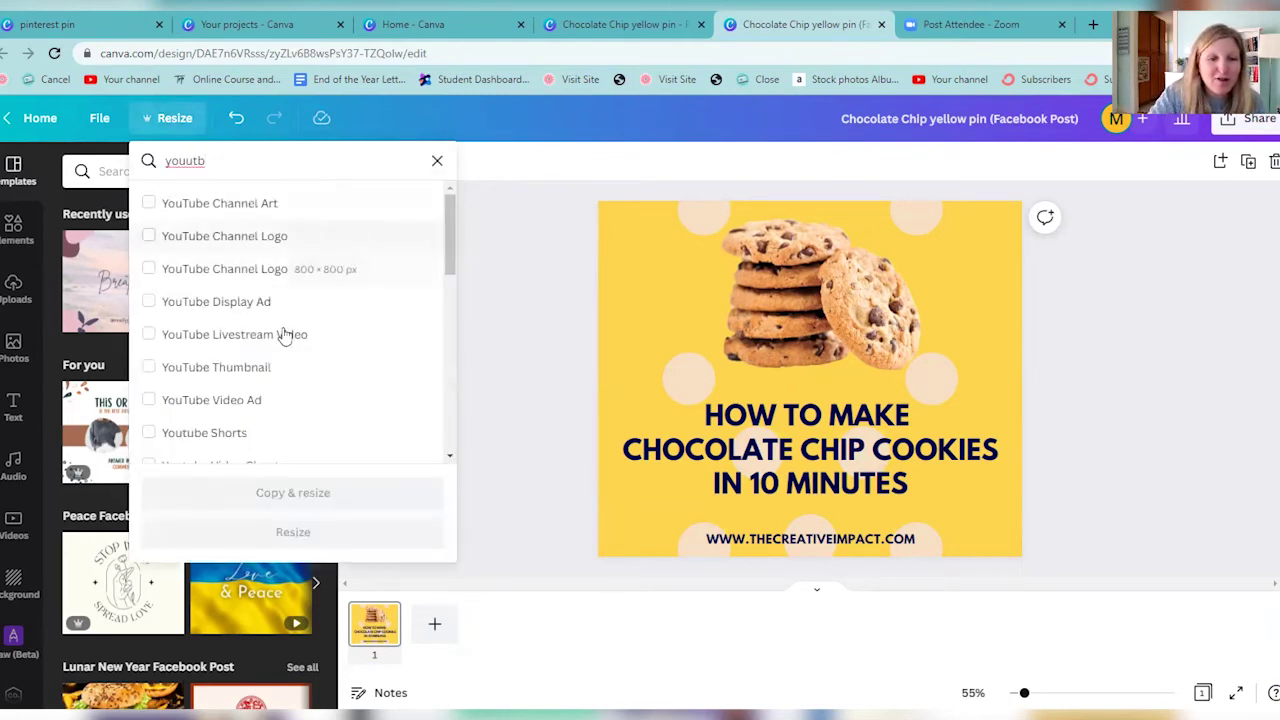
{"action": "left_click", "coordinate": [271, 368]}
{"action": "left_click", "coordinate": [287, 496]}
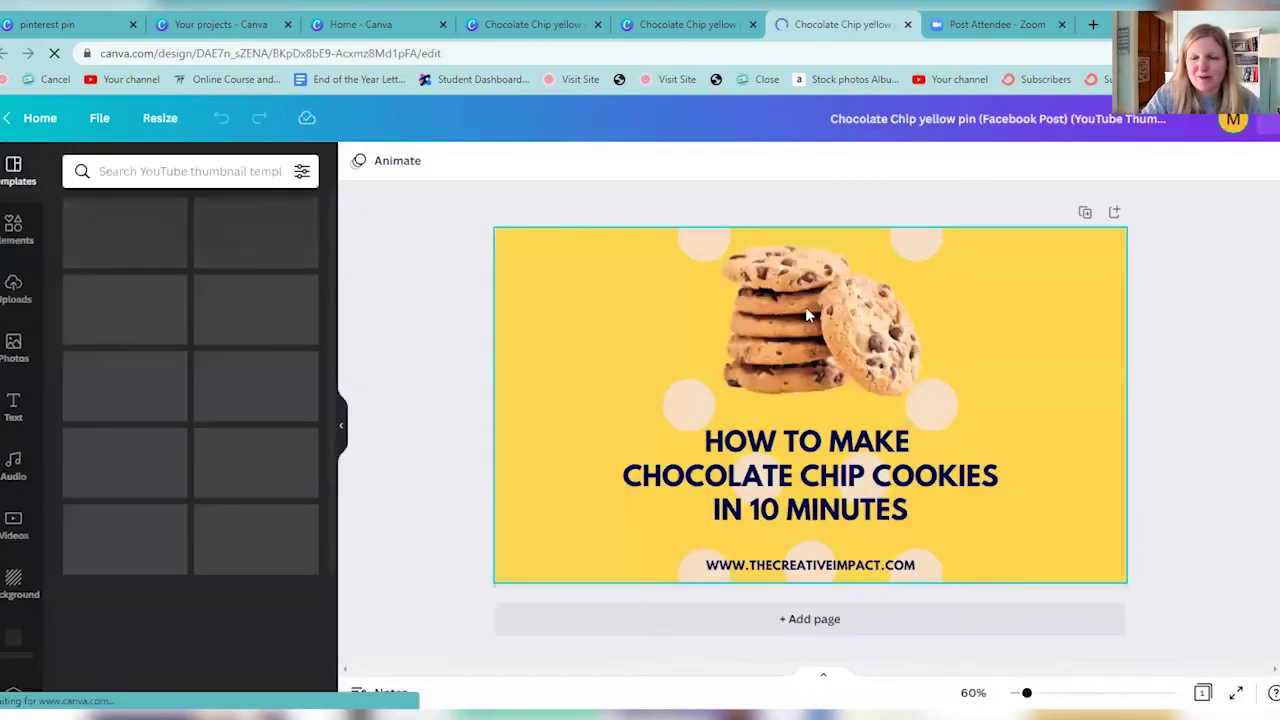
Step: Place the cookie stack on the left of the thumbnail and the heading at its upper right
{"action": "left_click_drag", "start_coordinate": [863, 309], "coordinate": [657, 345]}
{"action": "left_click", "coordinate": [803, 455]}
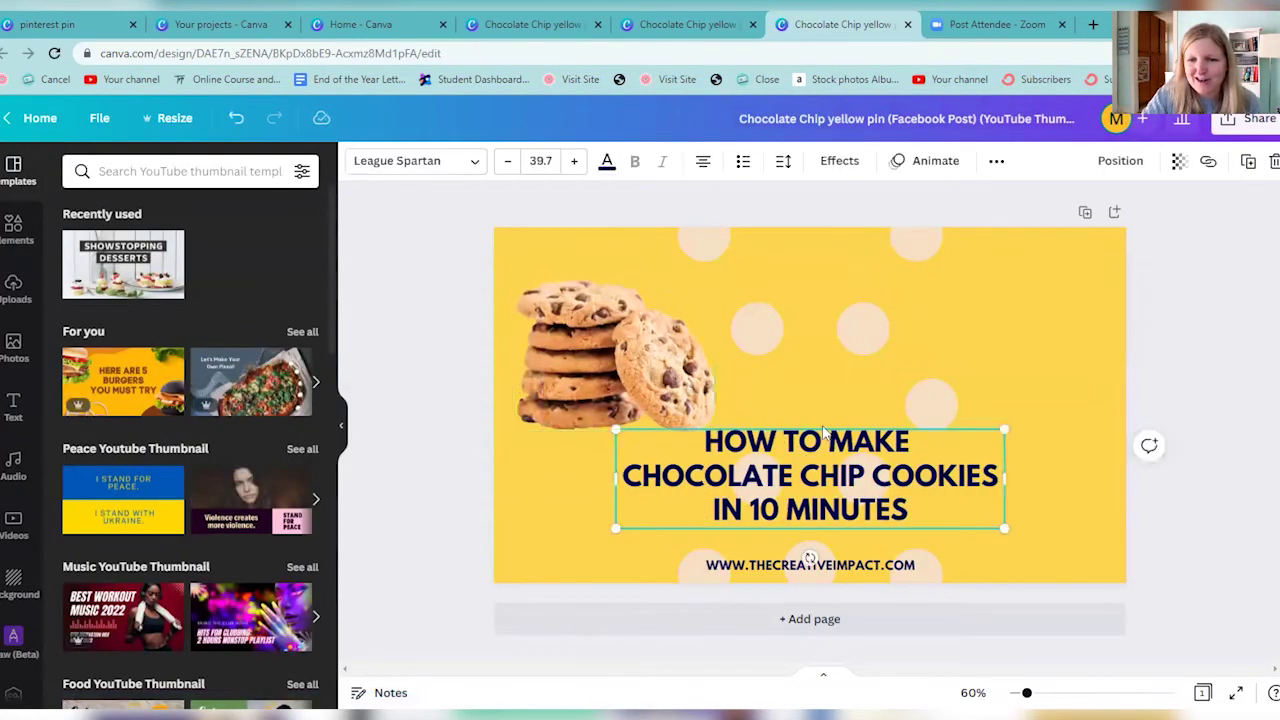
{"action": "left_click_drag", "start_coordinate": [857, 456], "coordinate": [978, 309]}
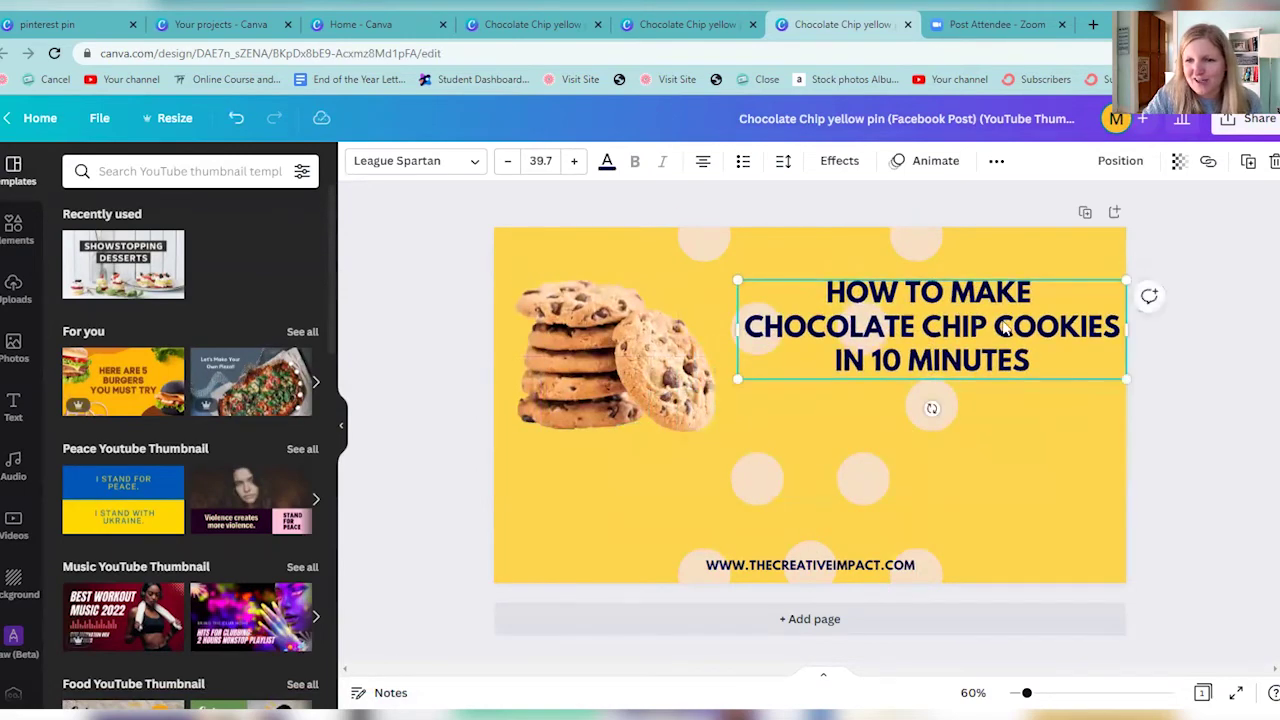
Step: Enlarge the thumbnail's heading text until it fills the area beside the cookies in four lines
{"action": "triple_click", "coordinate": [997, 330]}
{"action": "left_click", "coordinate": [574, 161]}
{"action": "left_click", "coordinate": [574, 161]}
{"action": "left_click", "coordinate": [574, 161]}
{"action": "left_click", "coordinate": [574, 161]}
{"action": "double_click", "coordinate": [574, 161]}
{"action": "left_click", "coordinate": [574, 161]}
{"action": "double_click", "coordinate": [574, 161]}
{"action": "double_click", "coordinate": [574, 161]}
{"action": "double_click", "coordinate": [574, 161]}
Step: Enlarge the cookie stack so it fills the left part of the thumbnail
{"action": "left_click", "coordinate": [690, 410]}
{"action": "left_click_drag", "start_coordinate": [714, 429], "coordinate": [770, 515]}
{"action": "left_click", "coordinate": [1218, 344]}
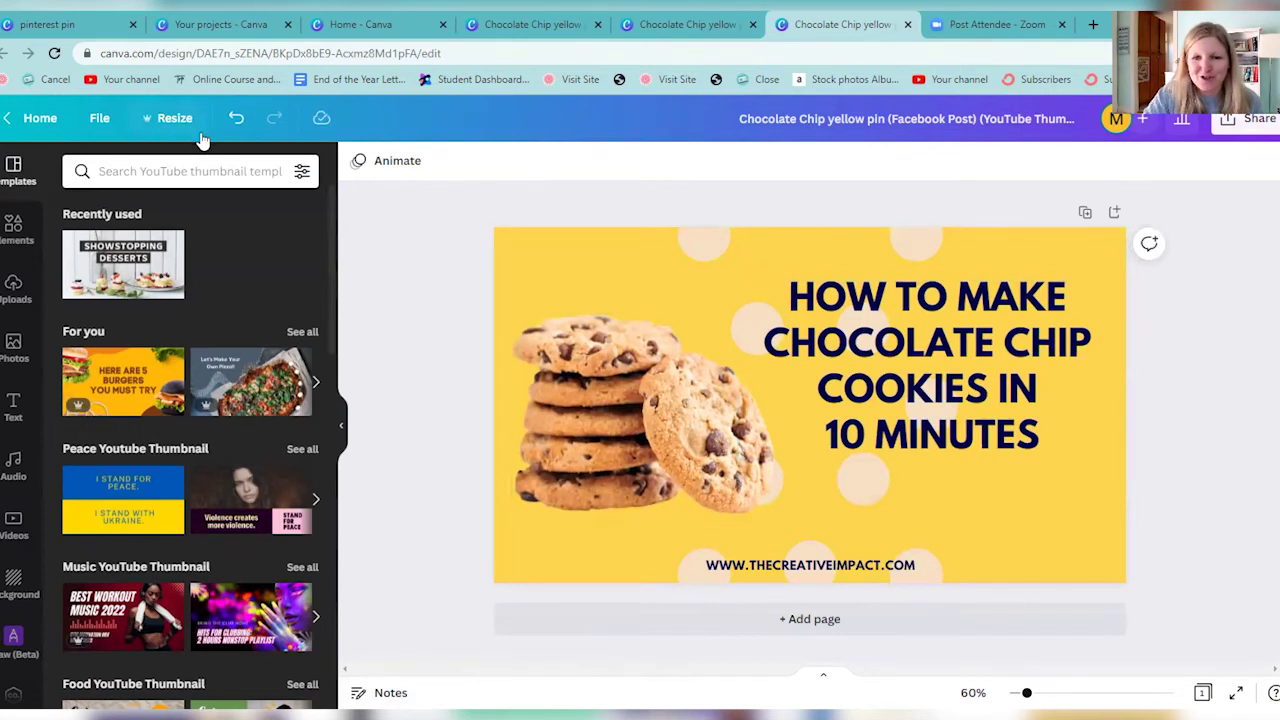
Step: Shorten the thumbnail design's name to "Chocolate Chip yellow (YouTube Thumbnail)"
{"action": "left_click", "coordinate": [868, 120]}
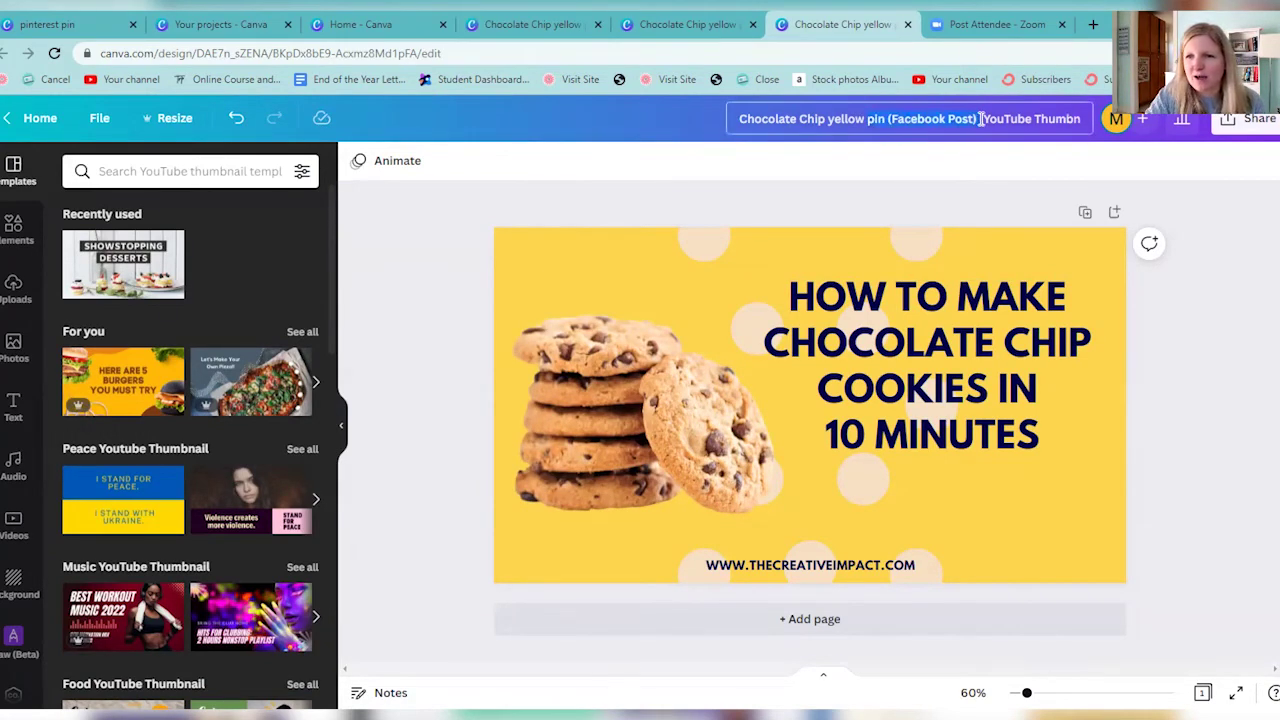
{"action": "key", "text": "BackSpace"}
{"action": "key", "text": "Return"}
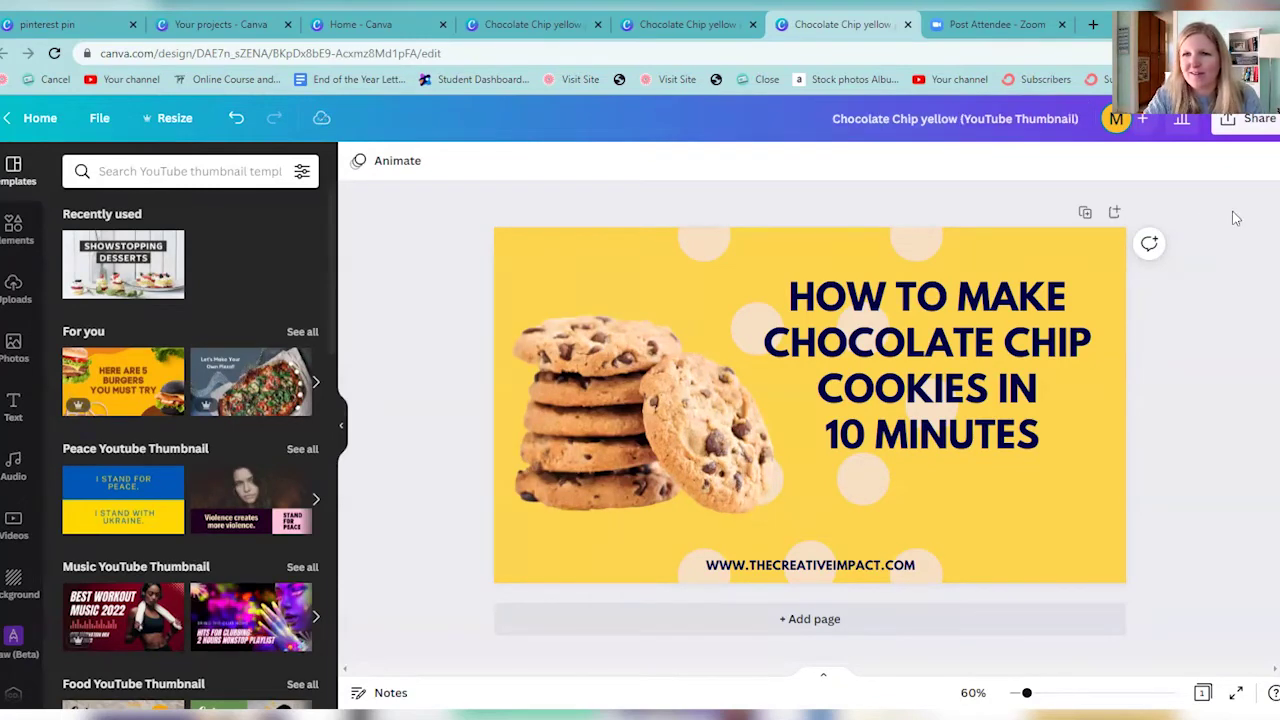
Step: Leave the editor for the projects page, dismiss the tour tip and reopen the Chocolate Chip yellow pin
{"action": "left_click", "coordinate": [42, 121]}
{"action": "left_click", "coordinate": [72, 296]}
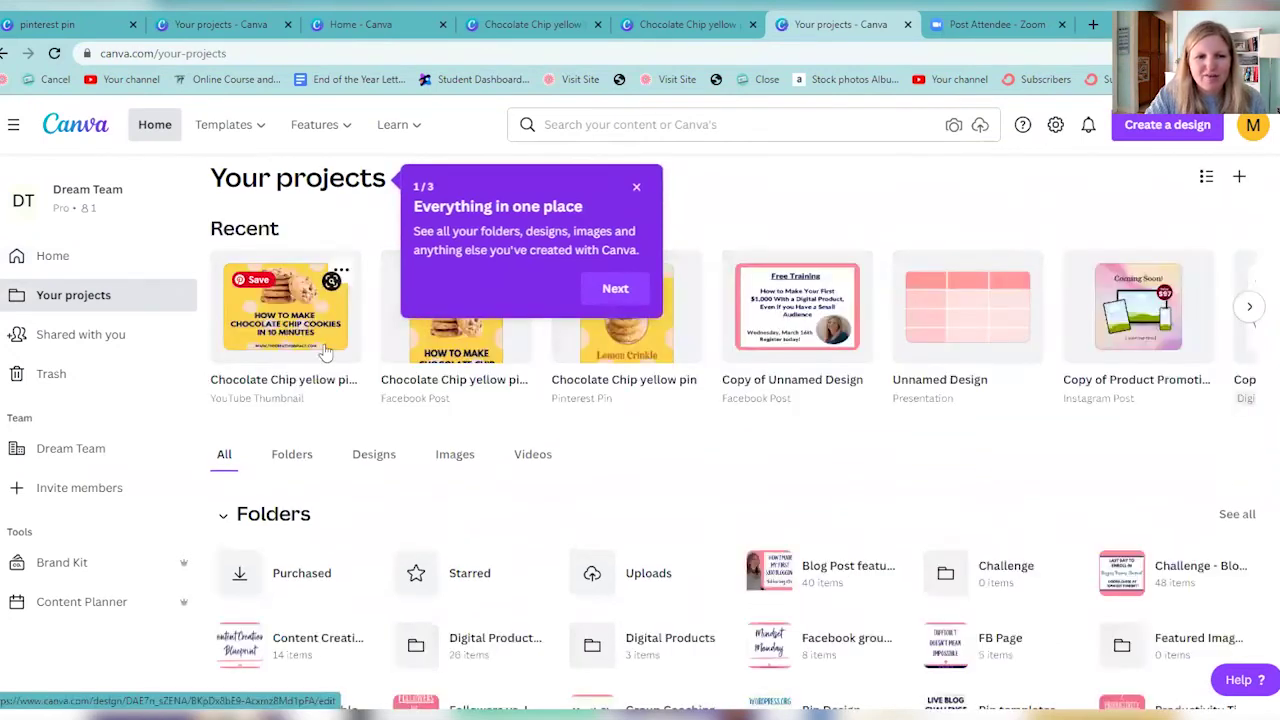
{"action": "left_click", "coordinate": [636, 189]}
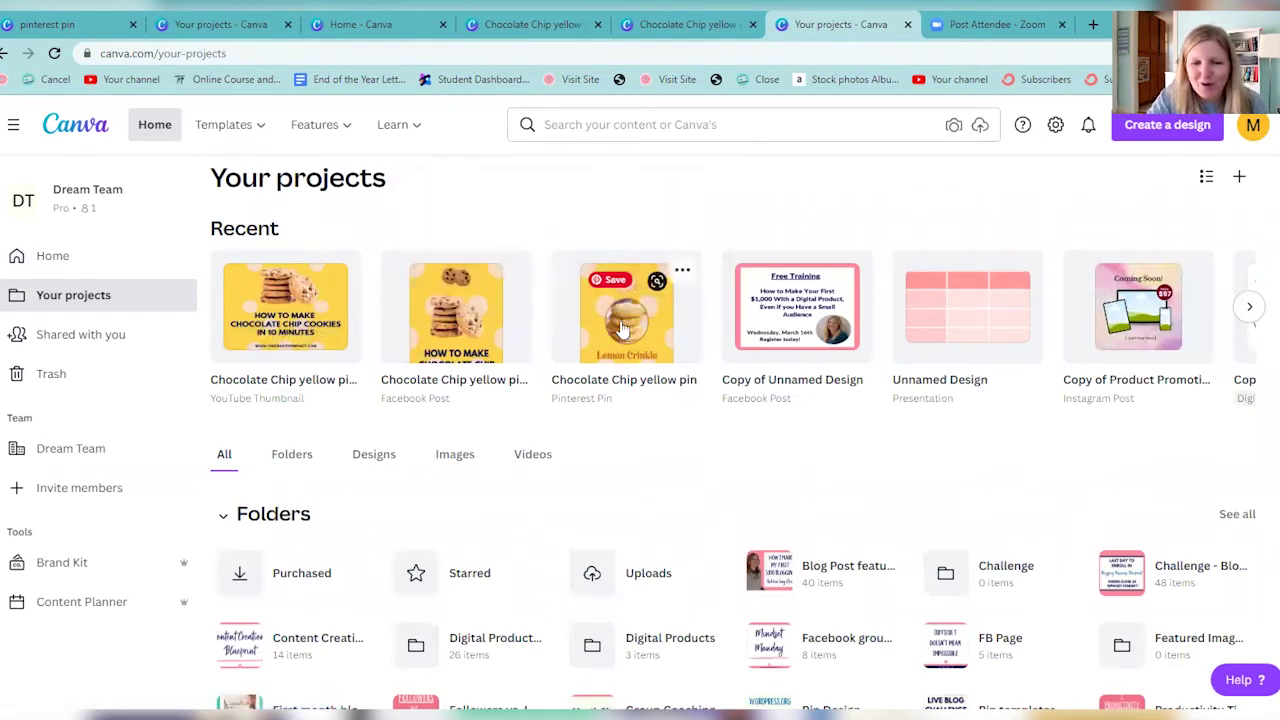
{"action": "left_click", "coordinate": [636, 325]}
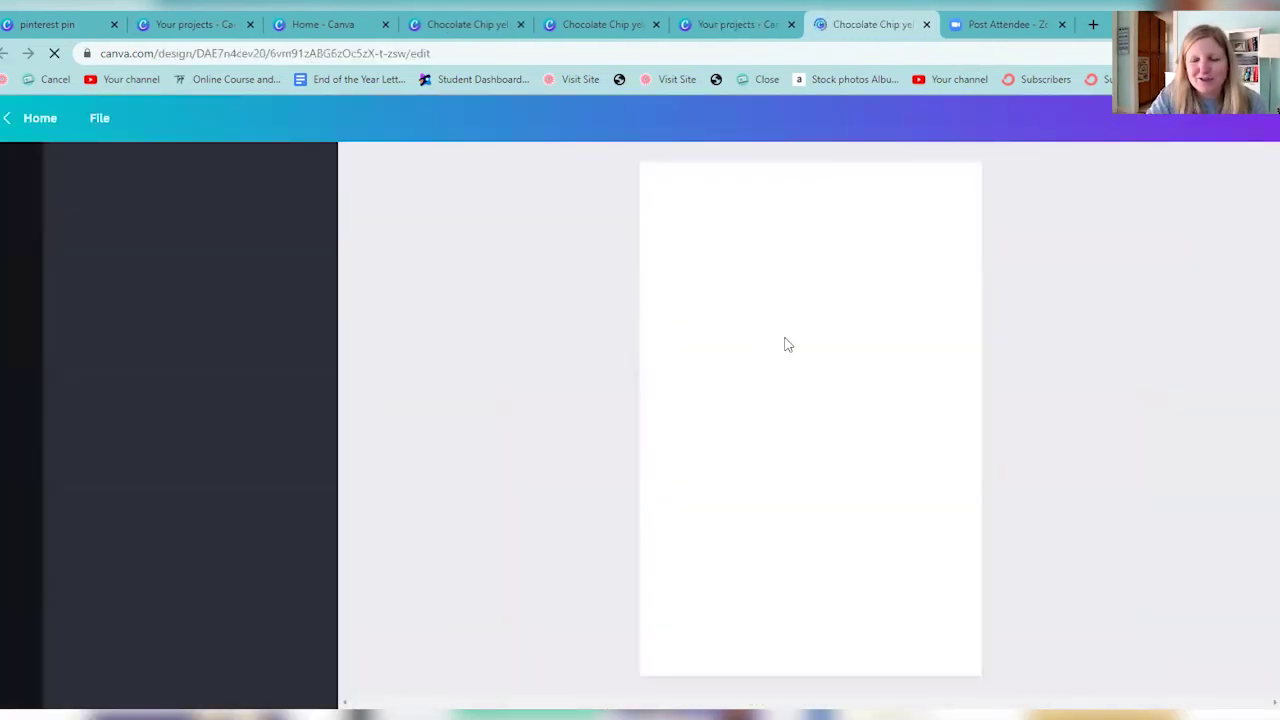
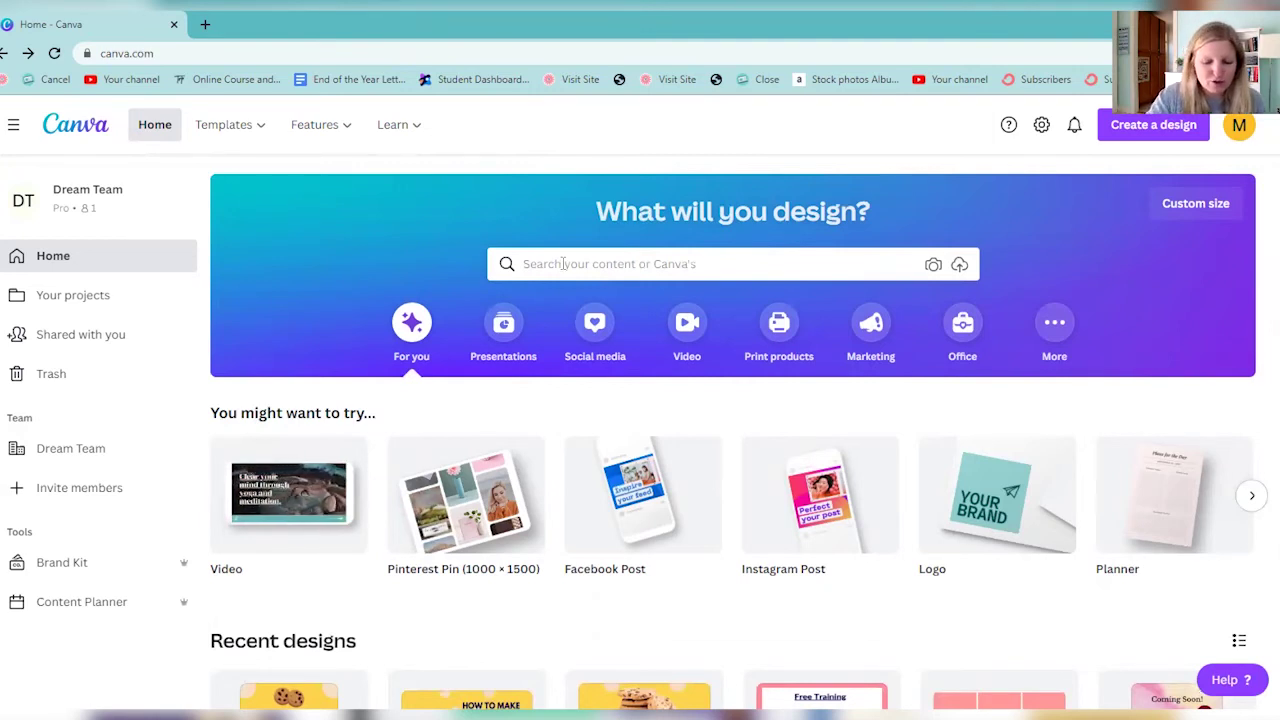
Step: Search the templates for "checklist" and open the dark grey floral wedding checklist for editing
{"action": "left_click", "coordinate": [562, 263]}
{"action": "type", "text": "checklist"}
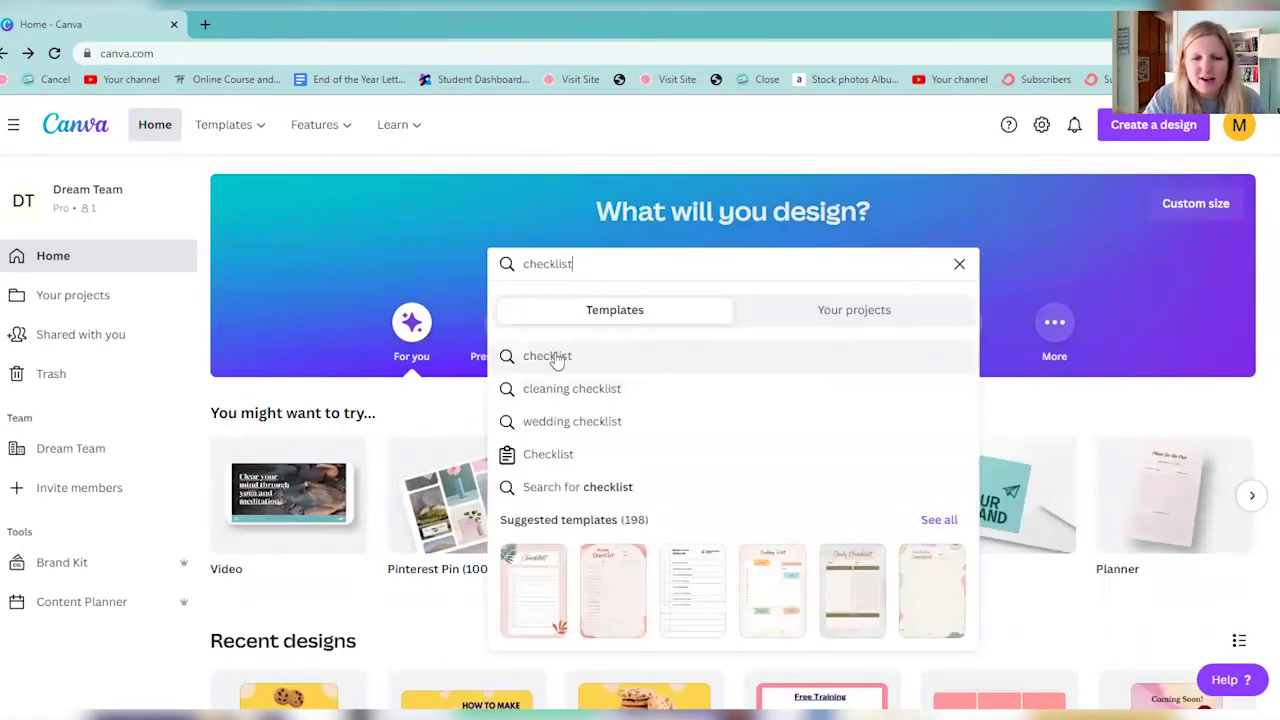
{"action": "left_click", "coordinate": [555, 357]}
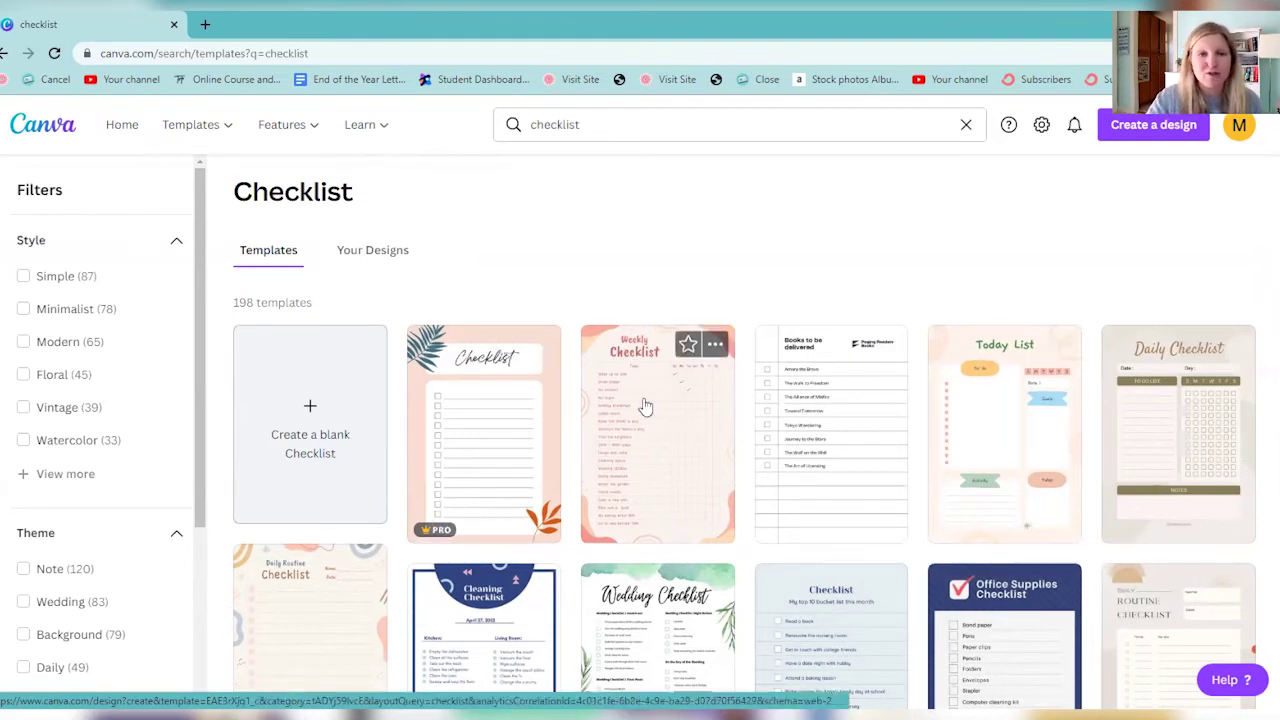
{"action": "scroll", "coordinate": [680, 440], "scroll_direction": "down", "scroll_amount": 1}
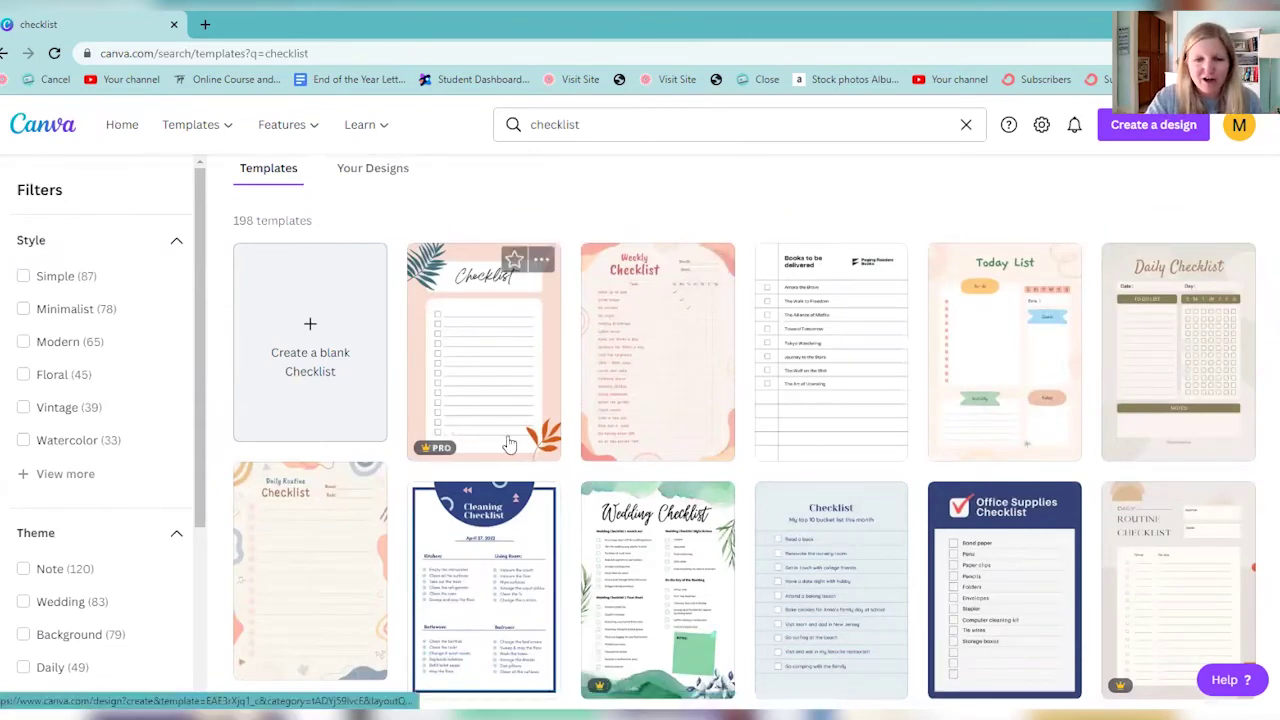
{"action": "scroll", "coordinate": [646, 580], "scroll_direction": "down", "scroll_amount": 5}
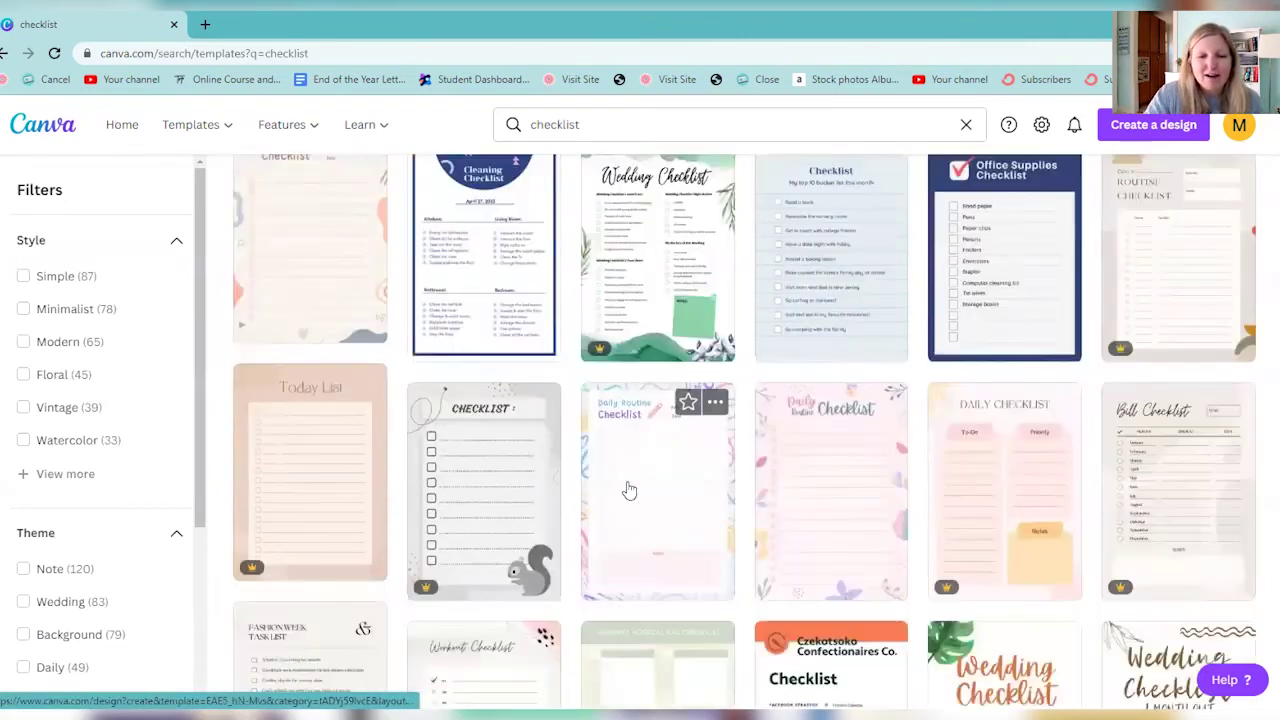
{"action": "scroll", "coordinate": [656, 503], "scroll_direction": "down", "scroll_amount": 3}
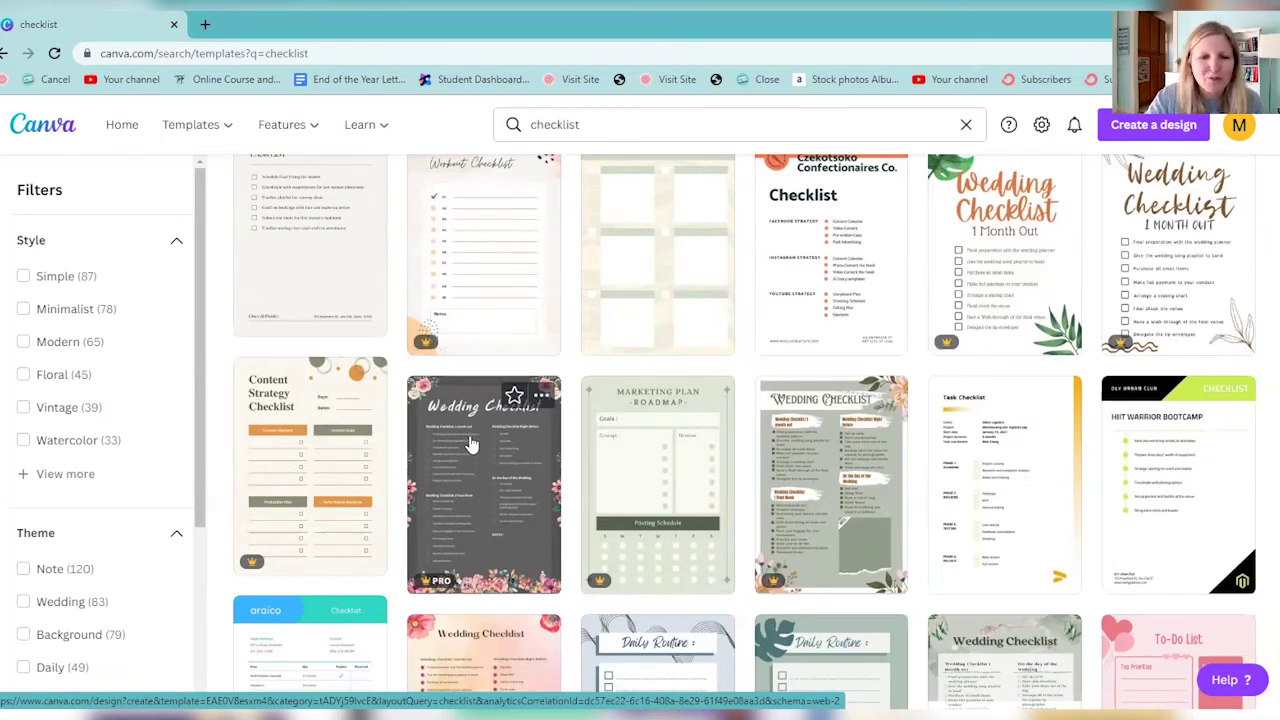
{"action": "left_click", "coordinate": [474, 447]}
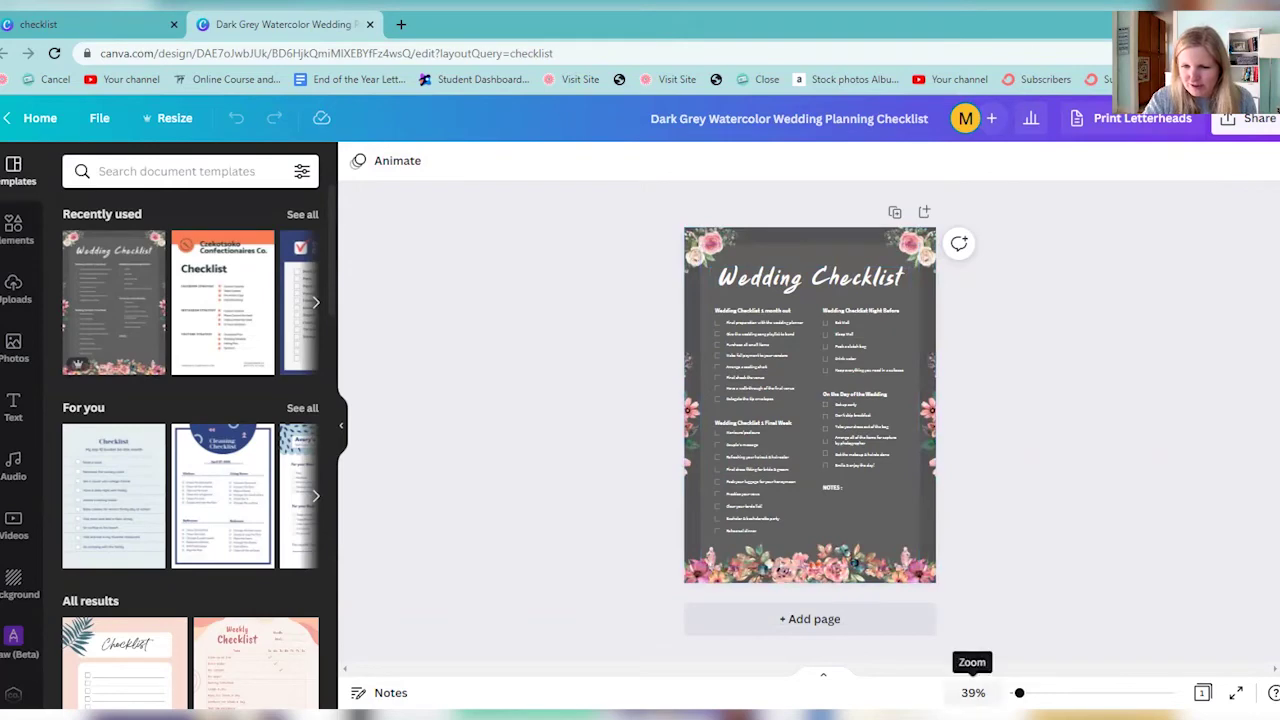
Step: Enlarge the checklist and view the font and text colour choices for the "Wedding Checklist 1 month out" heading
{"action": "left_click_drag", "start_coordinate": [1019, 692], "coordinate": [1031, 692]}
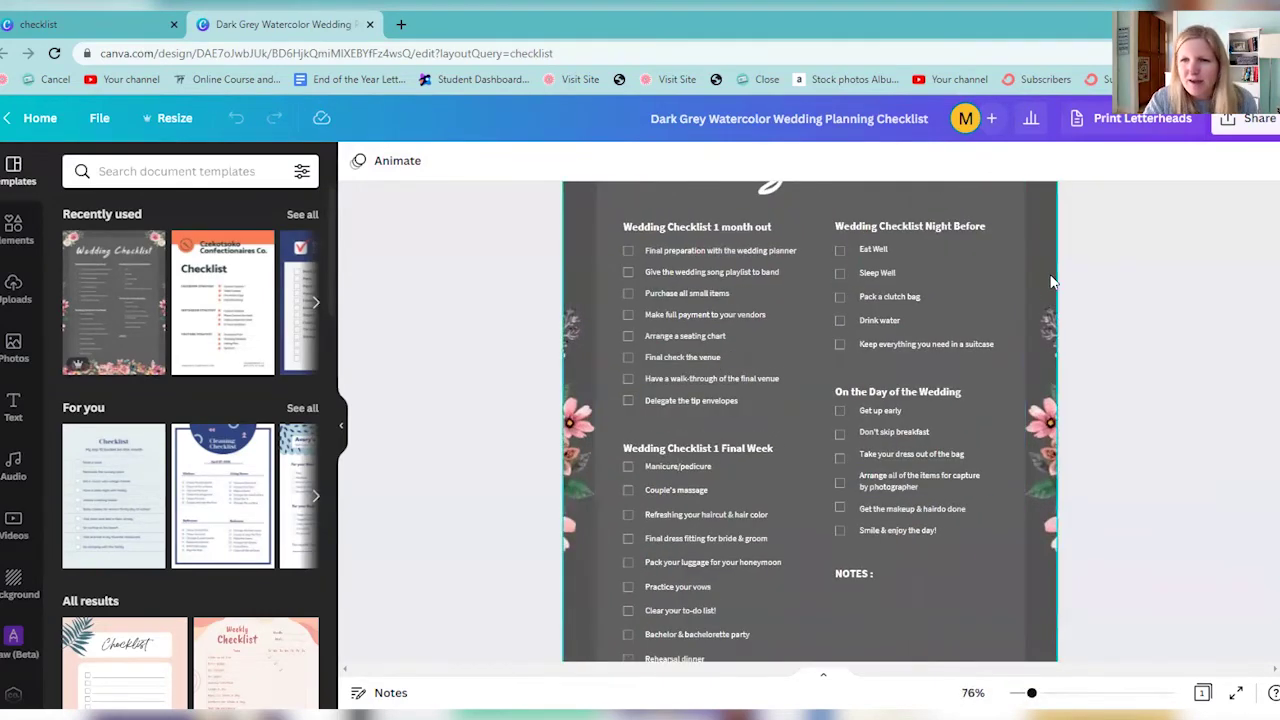
{"action": "scroll", "coordinate": [1070, 354], "scroll_direction": "up", "scroll_amount": 3}
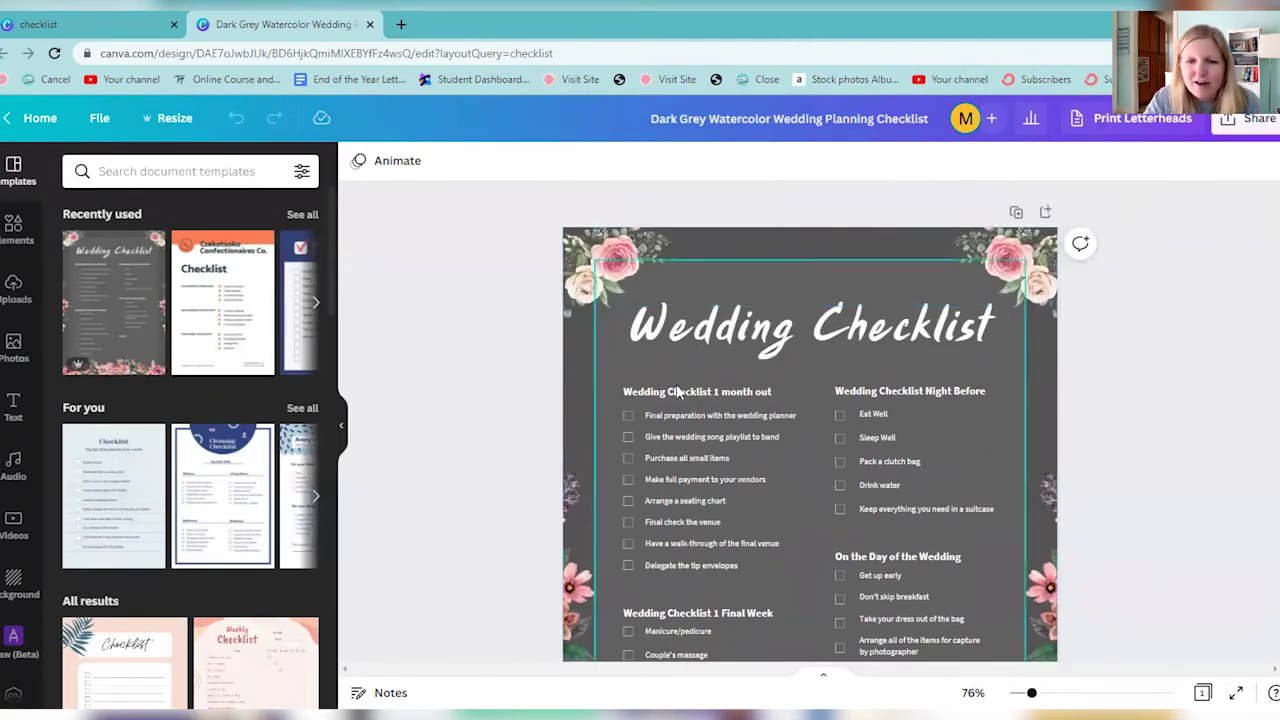
{"action": "left_click", "coordinate": [758, 389]}
{"action": "left_click", "coordinate": [774, 392]}
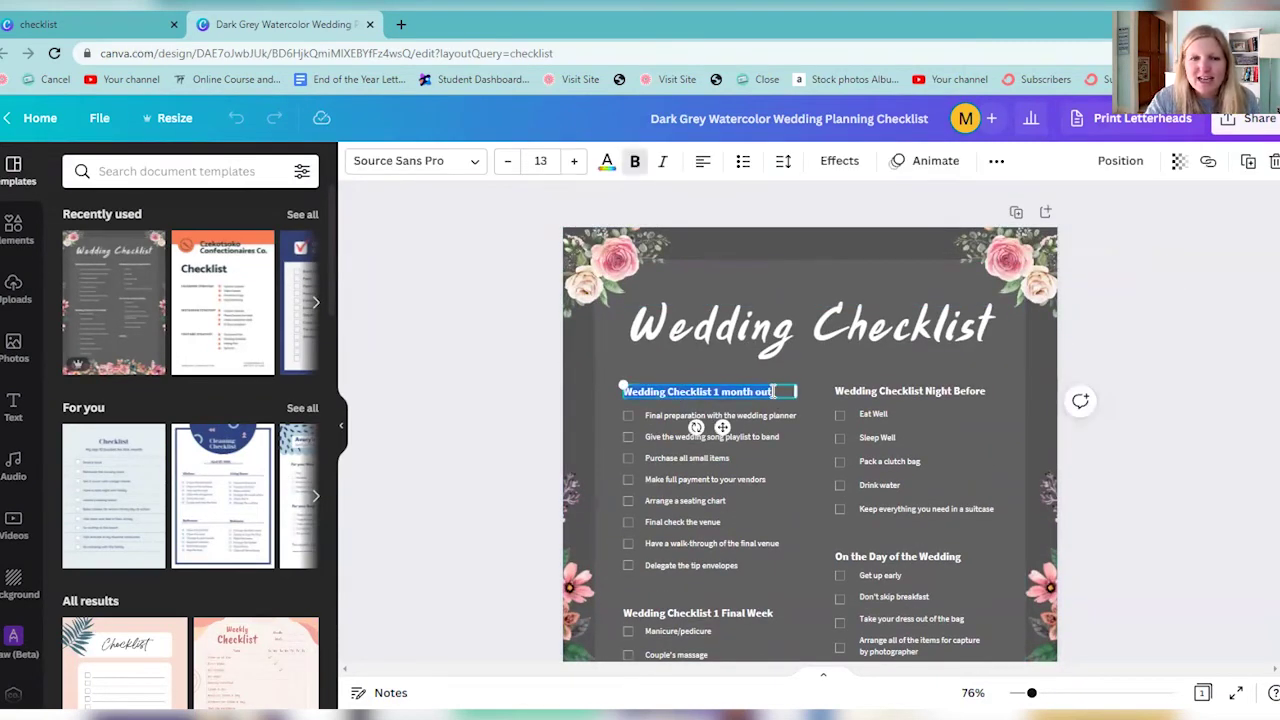
{"action": "left_click", "coordinate": [474, 161]}
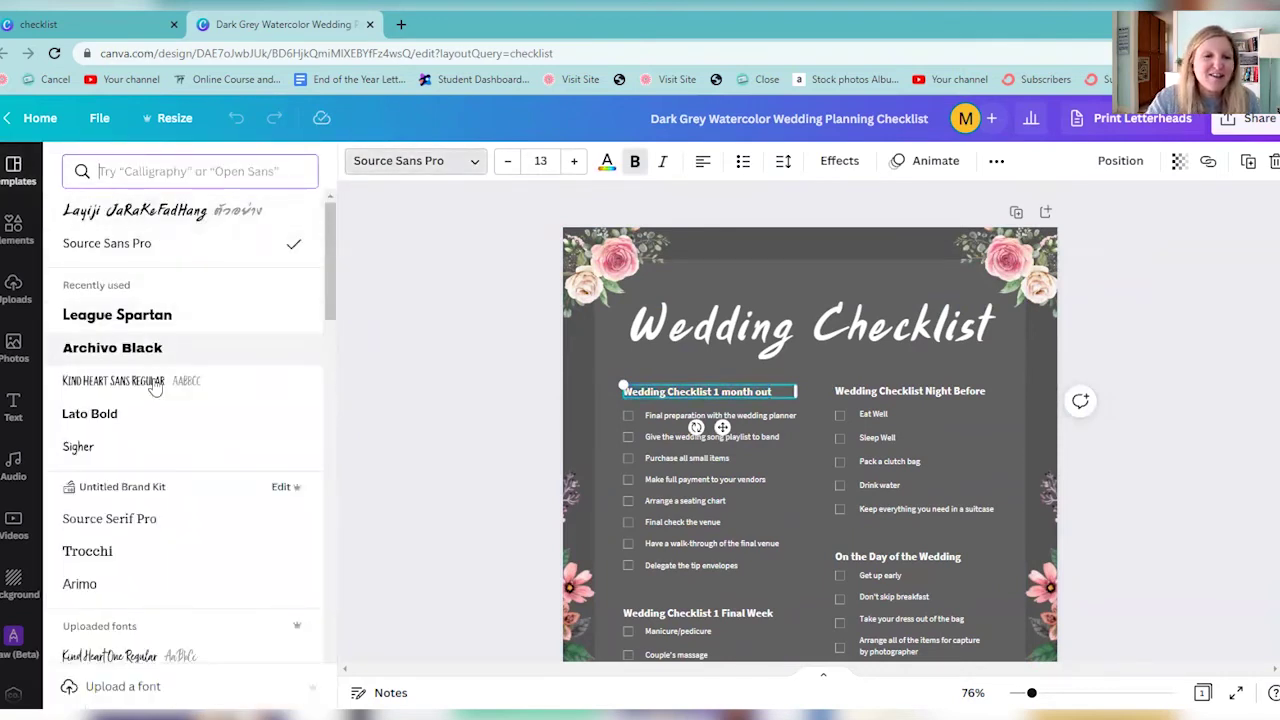
{"action": "left_click", "coordinate": [608, 168]}
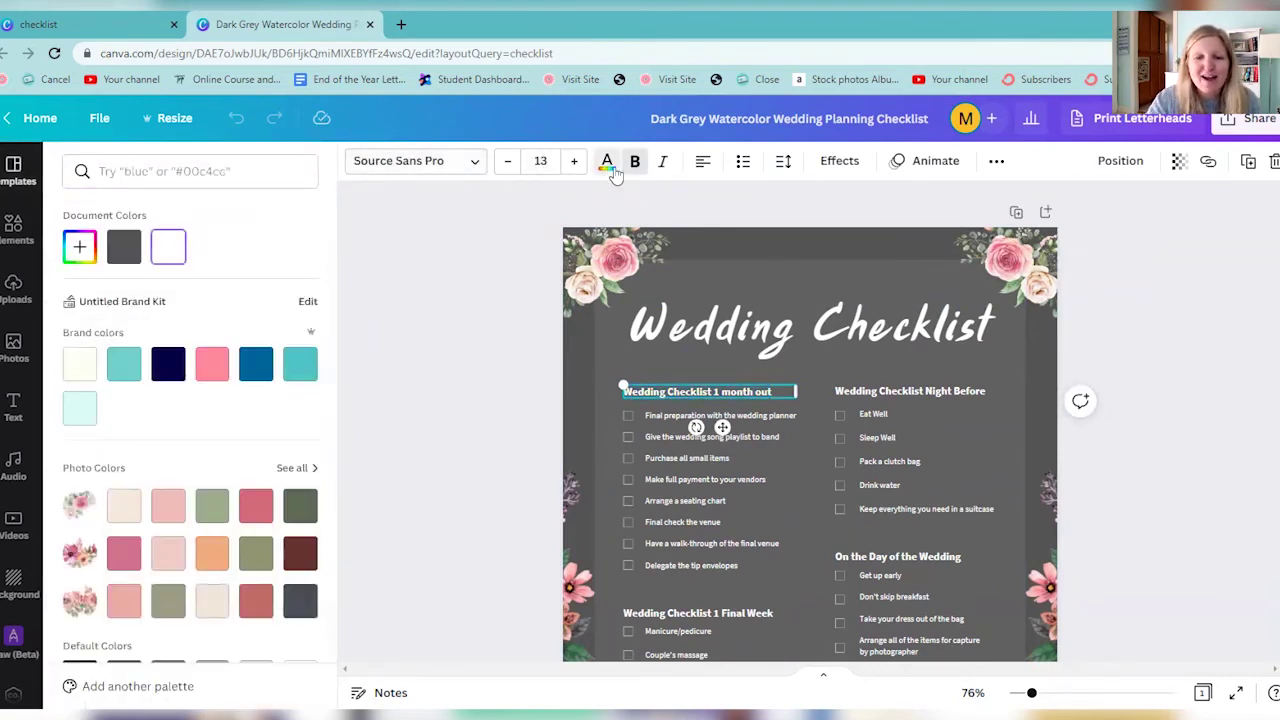
{"action": "key", "text": "Tab"}
{"action": "key", "text": "Tab"}
{"action": "key", "text": "Tab"}
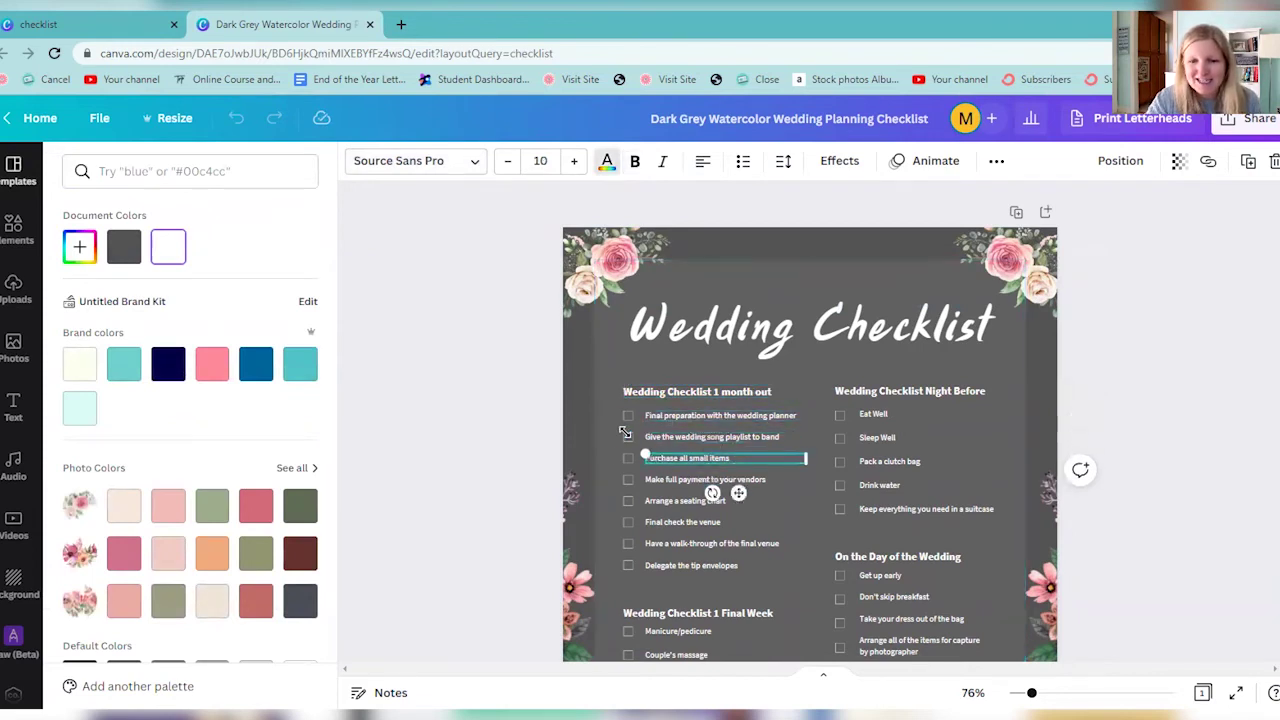
Step: Select the checkbox beside "Final preparation with the wedding planner" and look over the remaining checklist sections
{"action": "left_click", "coordinate": [630, 418]}
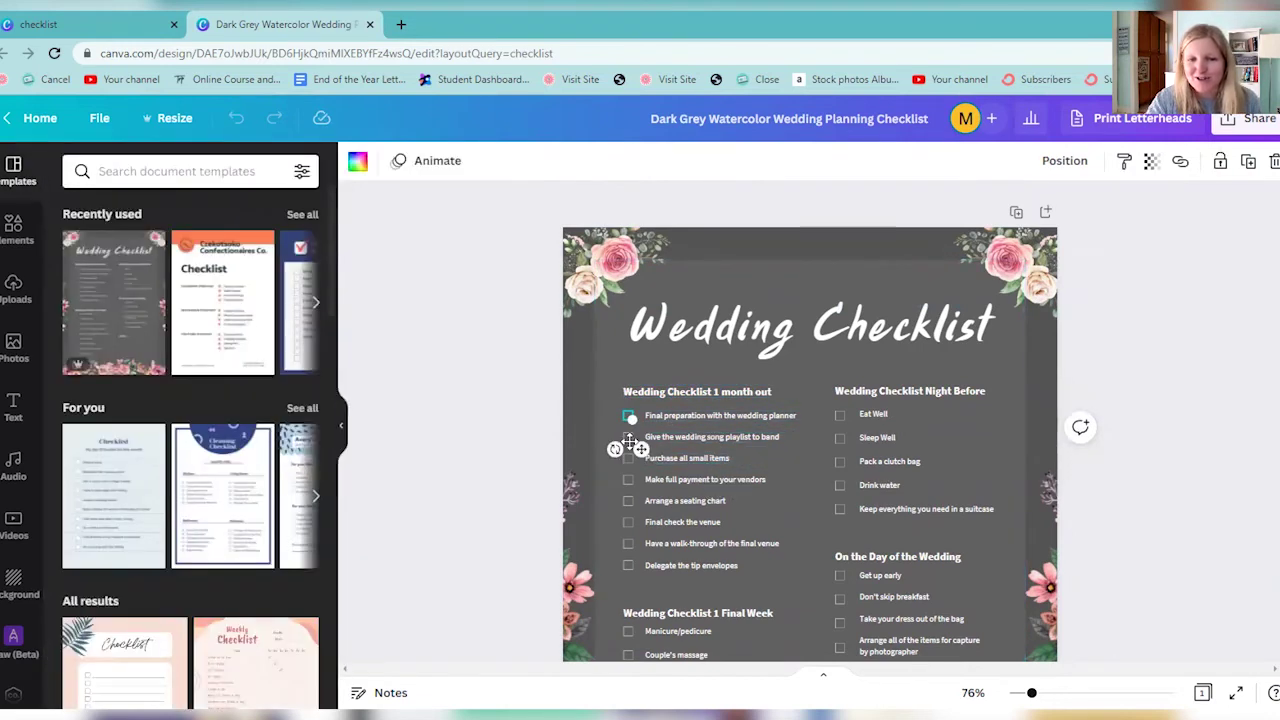
{"action": "scroll", "coordinate": [905, 436], "scroll_direction": "down", "scroll_amount": 2}
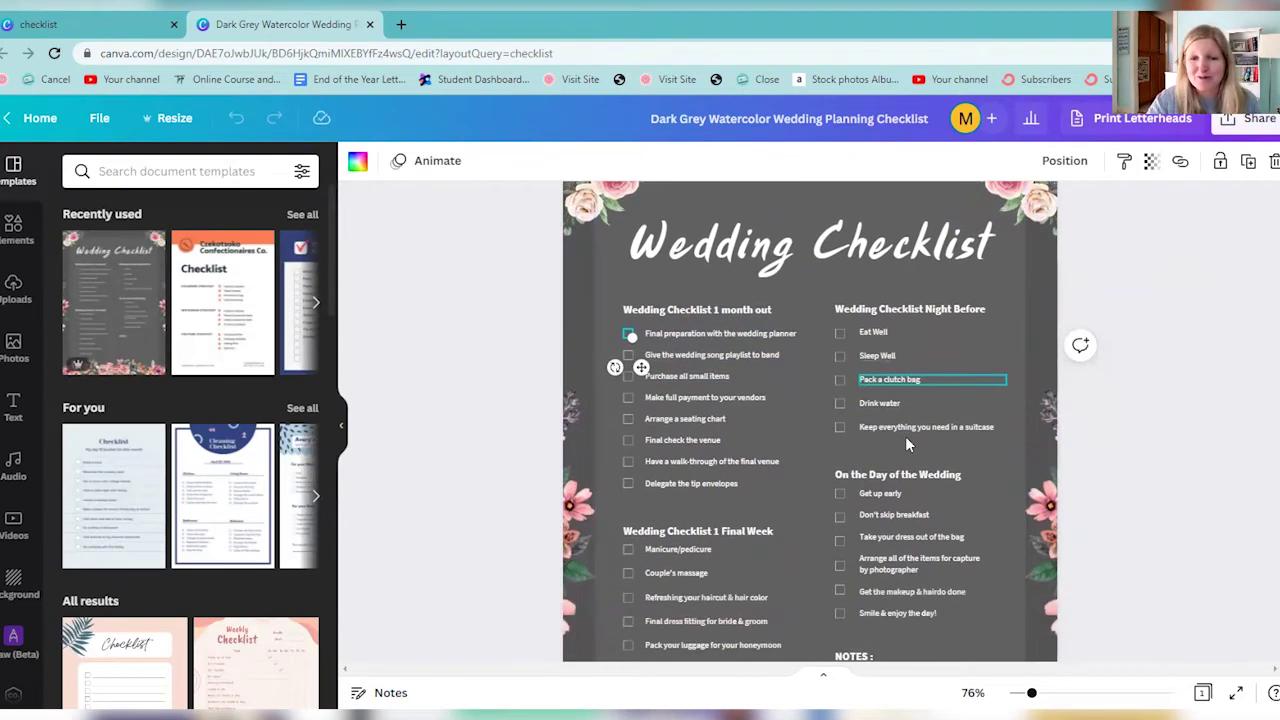
{"action": "scroll", "coordinate": [905, 434], "scroll_direction": "down", "scroll_amount": 2}
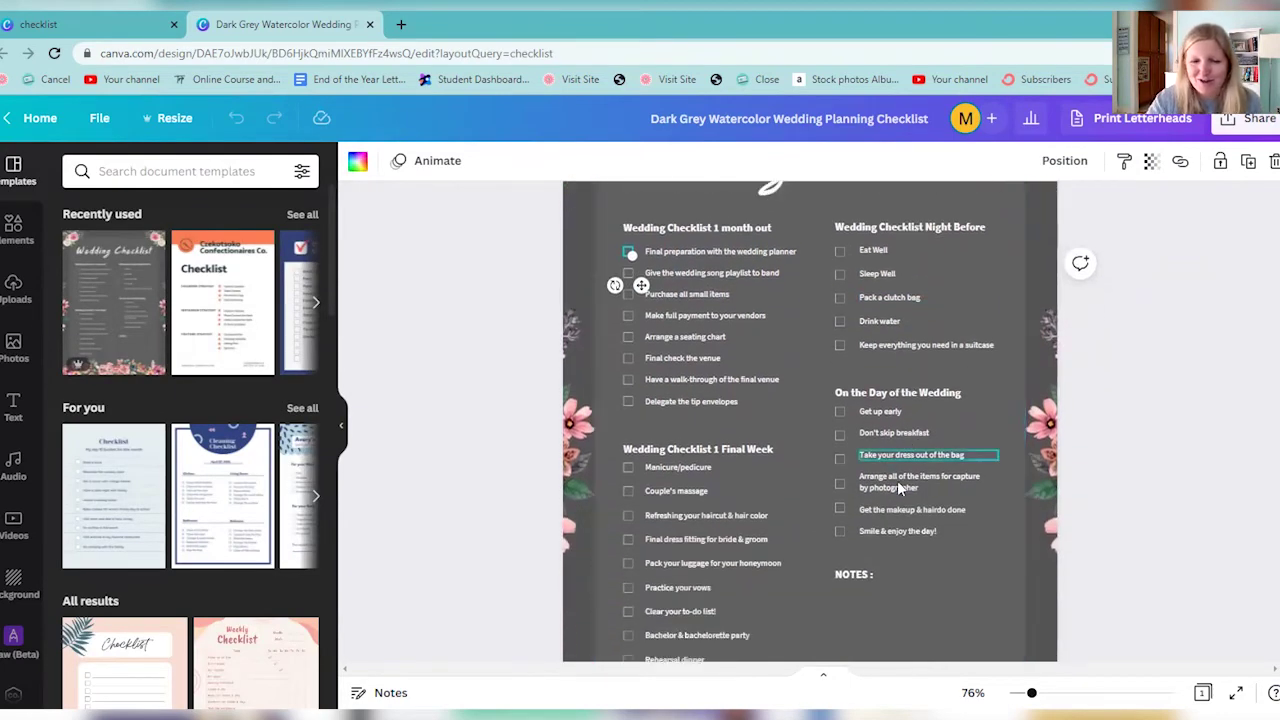
{"action": "scroll", "coordinate": [897, 480], "scroll_direction": "up", "scroll_amount": 4}
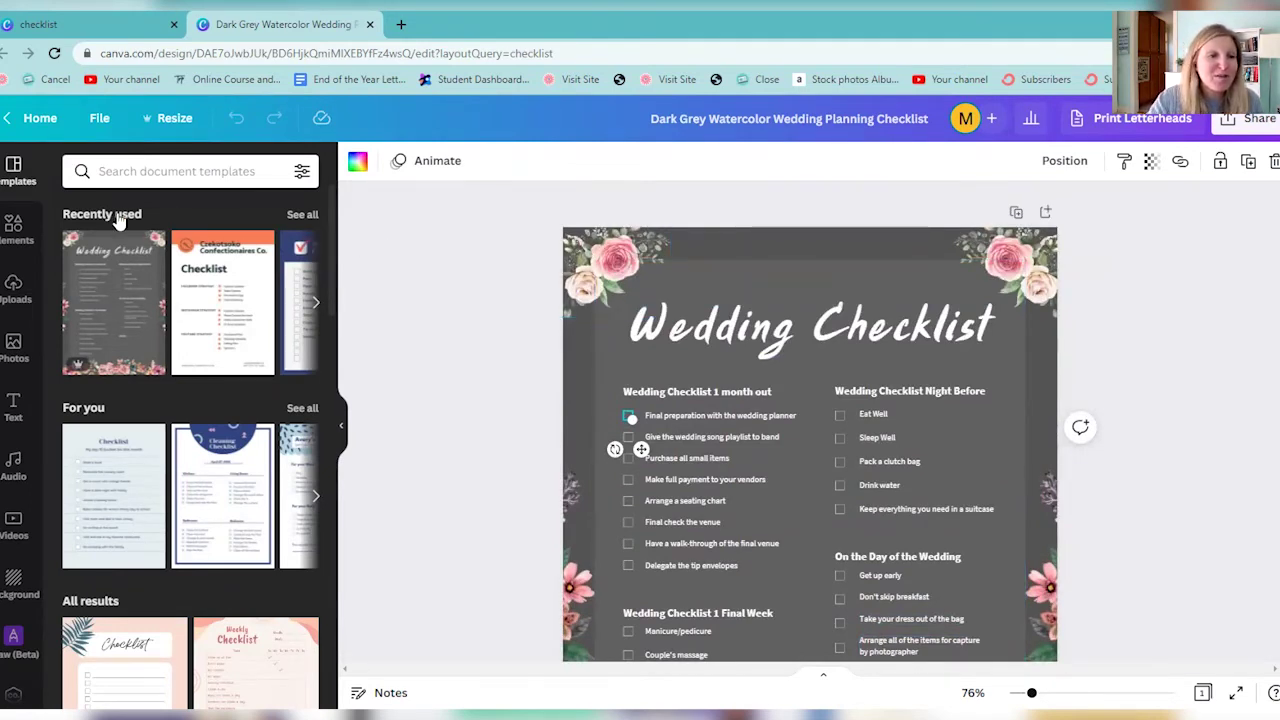
Step: Search the elements for "flowers" and delete the rose cluster in the checklist page's upper-left corner
{"action": "left_click", "coordinate": [12, 225]}
{"action": "left_click", "coordinate": [136, 172]}
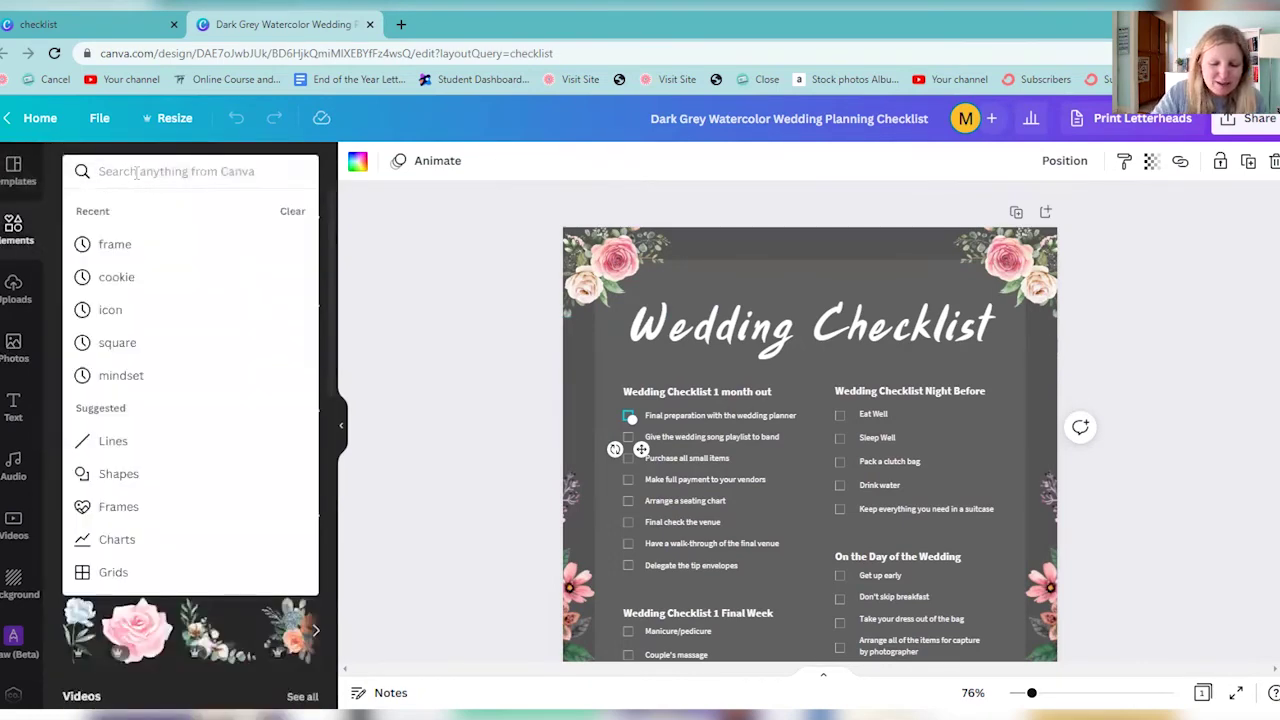
{"action": "type", "text": "flowers"}
{"action": "key", "text": "Return"}
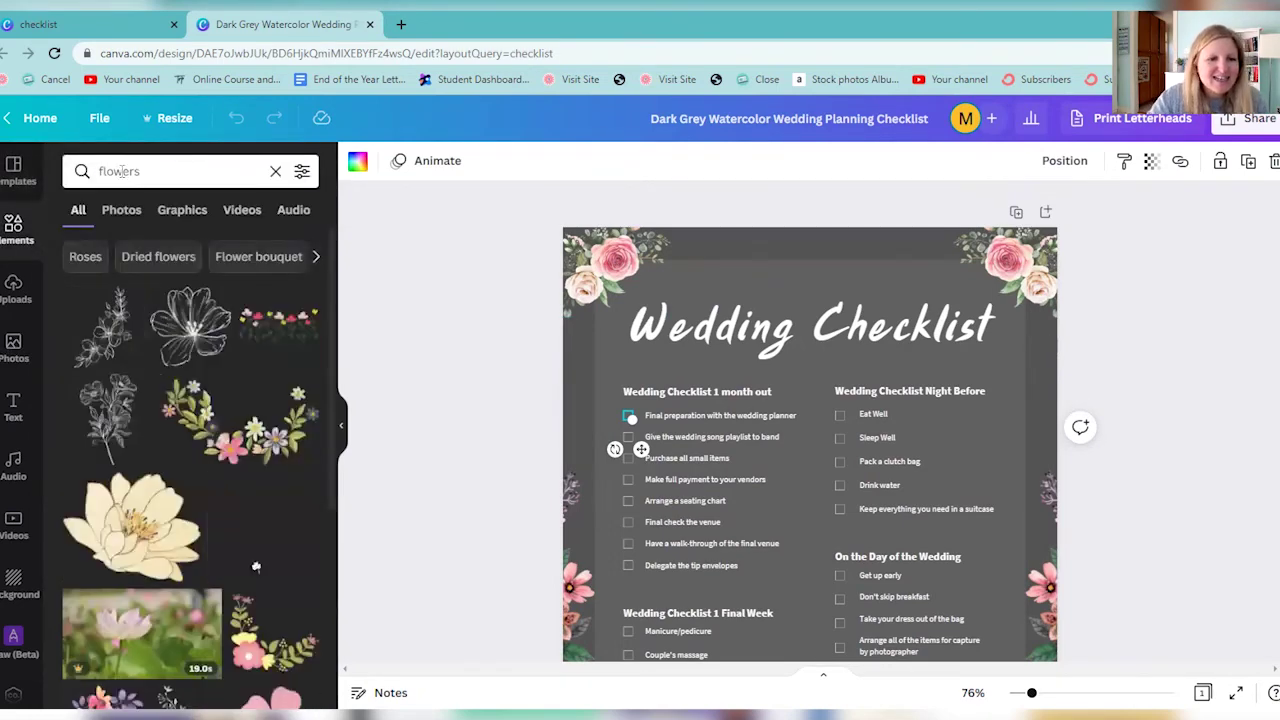
{"action": "left_click", "coordinate": [603, 275]}
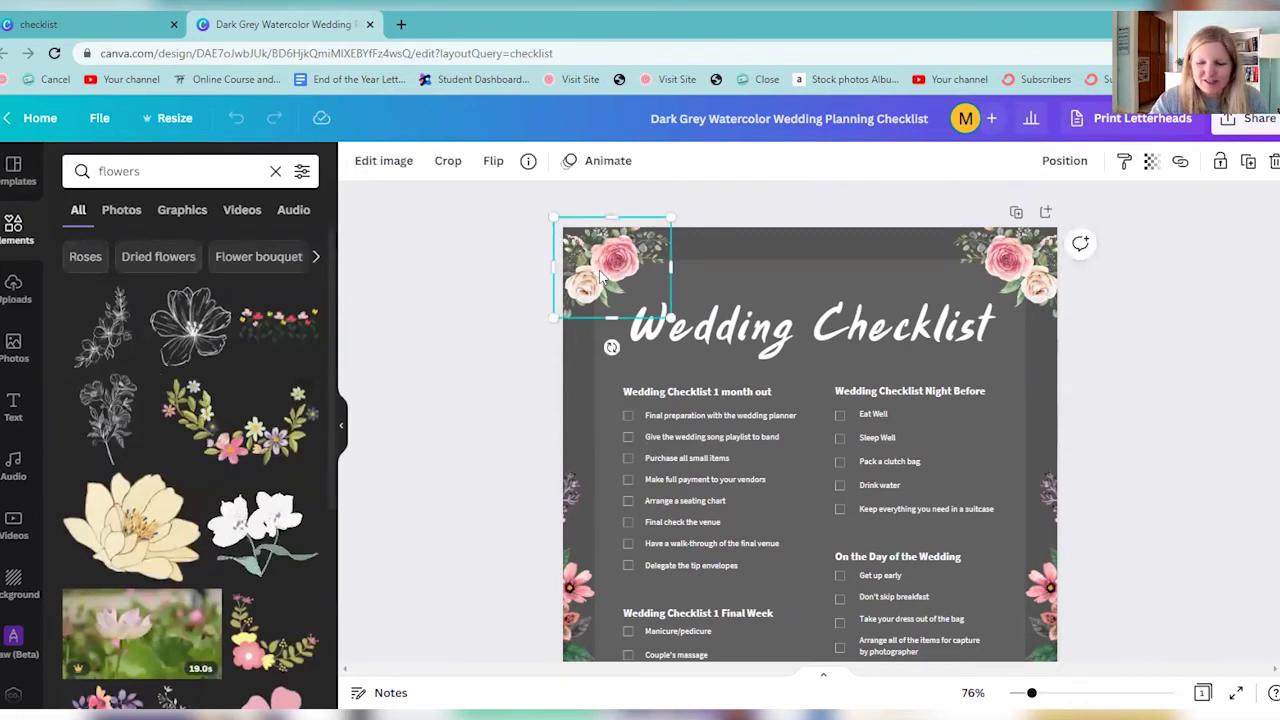
{"action": "key", "text": "Delete"}
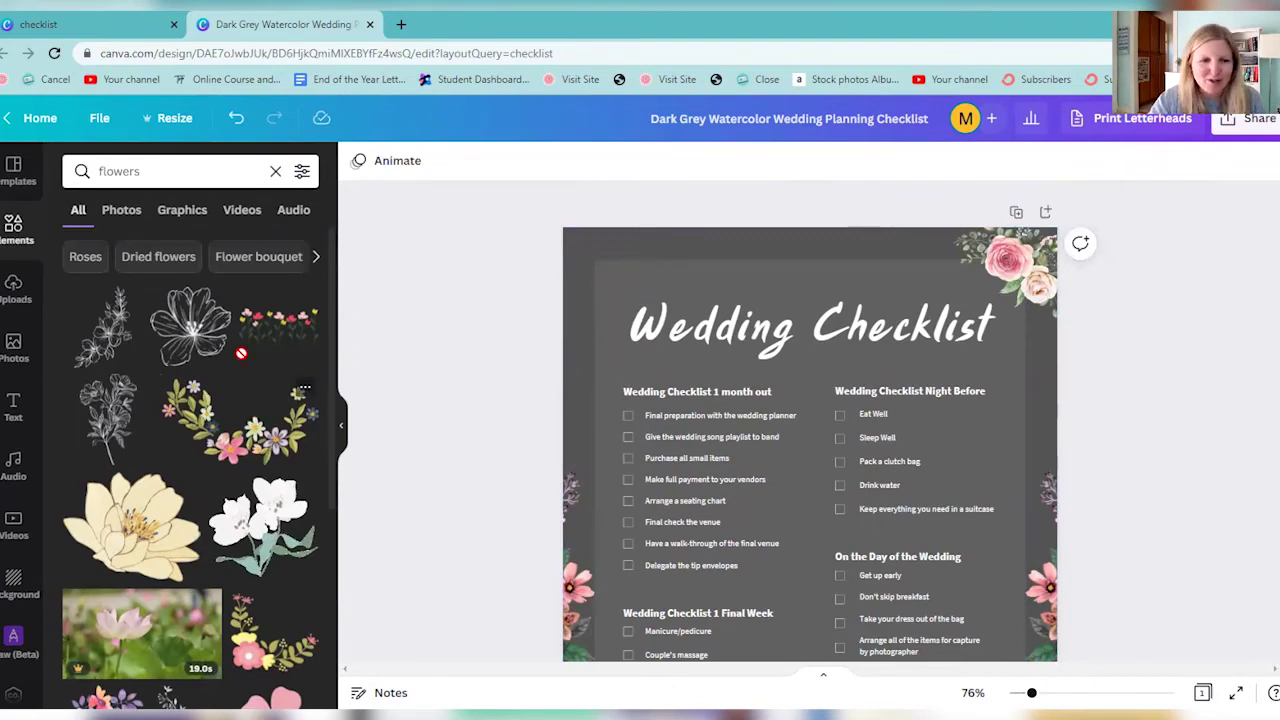
Step: Add the colourful flower garland, shrink it and tilt it across the page's upper-left corner
{"action": "left_click", "coordinate": [240, 418]}
{"action": "left_click_drag", "start_coordinate": [817, 509], "coordinate": [734, 224]}
{"action": "left_click_drag", "start_coordinate": [932, 413], "coordinate": [720, 291]}
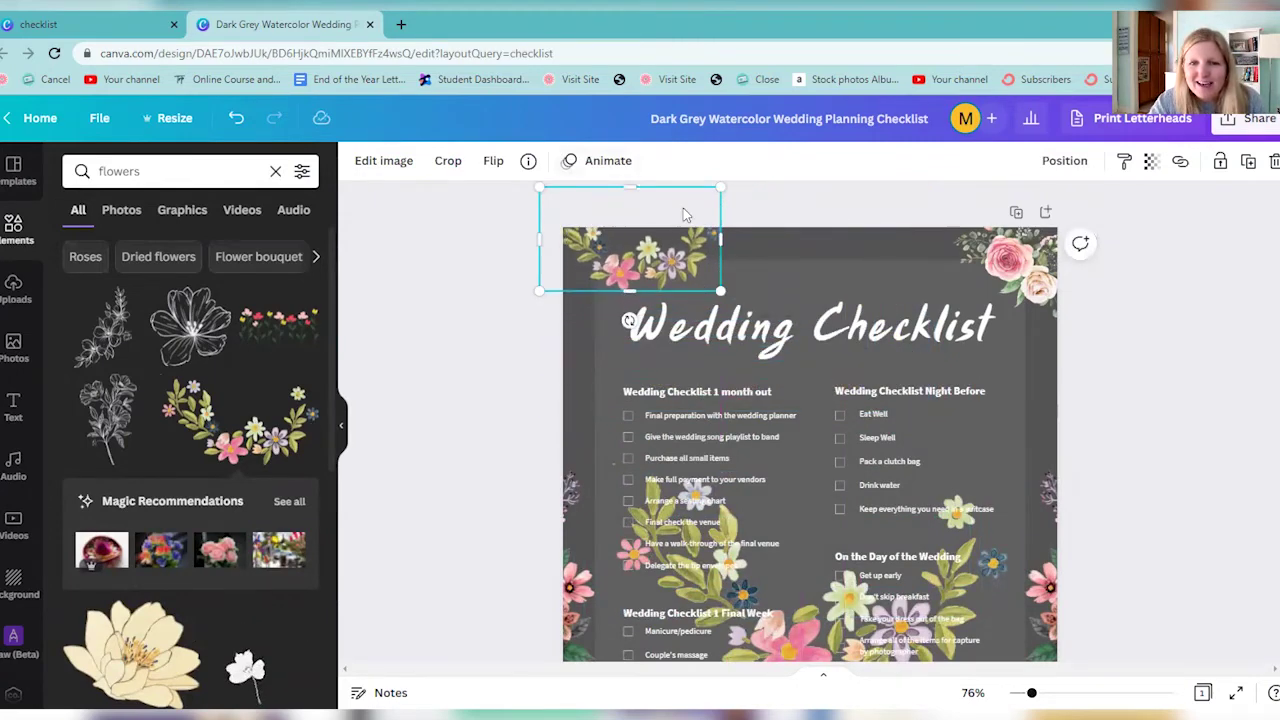
{"action": "left_click_drag", "start_coordinate": [607, 251], "coordinate": [613, 305]}
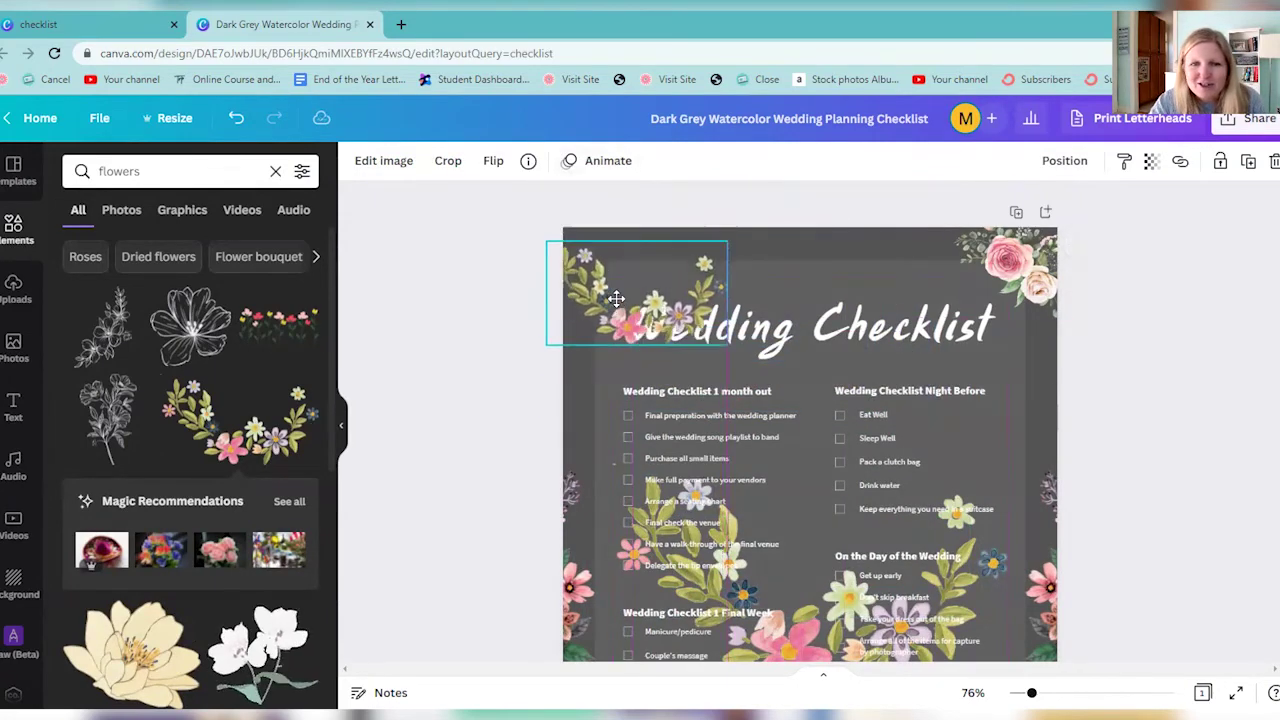
{"action": "left_click_drag", "start_coordinate": [636, 373], "coordinate": [715, 366]}
{"action": "left_click_drag", "start_coordinate": [640, 248], "coordinate": [617, 238]}
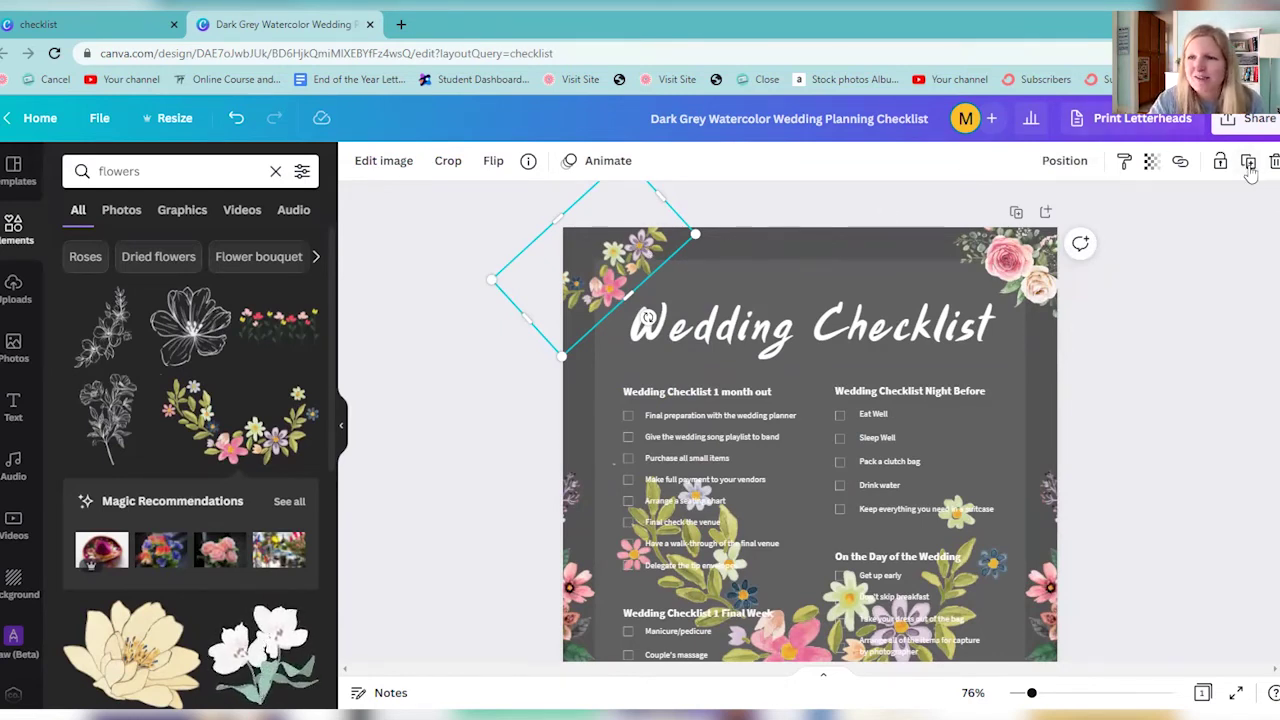
Step: Replace the upper-right roses with a duplicate of the small garland, tilted across that corner, and remove the oversized garland
{"action": "left_click", "coordinate": [1248, 164]}
{"action": "left_click_drag", "start_coordinate": [640, 262], "coordinate": [899, 252]}
{"action": "left_click", "coordinate": [1015, 270]}
{"action": "left_click_drag", "start_coordinate": [1011, 347], "coordinate": [980, 365]}
{"action": "left_click_drag", "start_coordinate": [935, 245], "coordinate": [991, 217]}
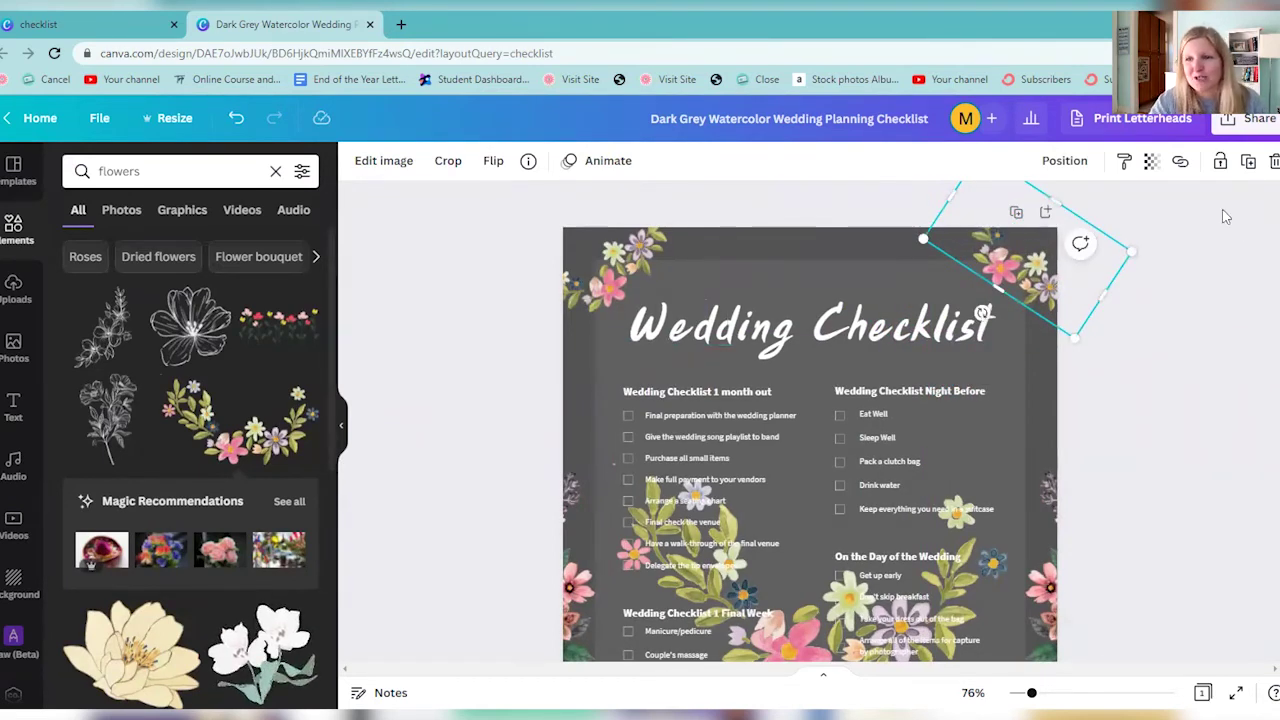
{"action": "left_click", "coordinate": [1226, 217]}
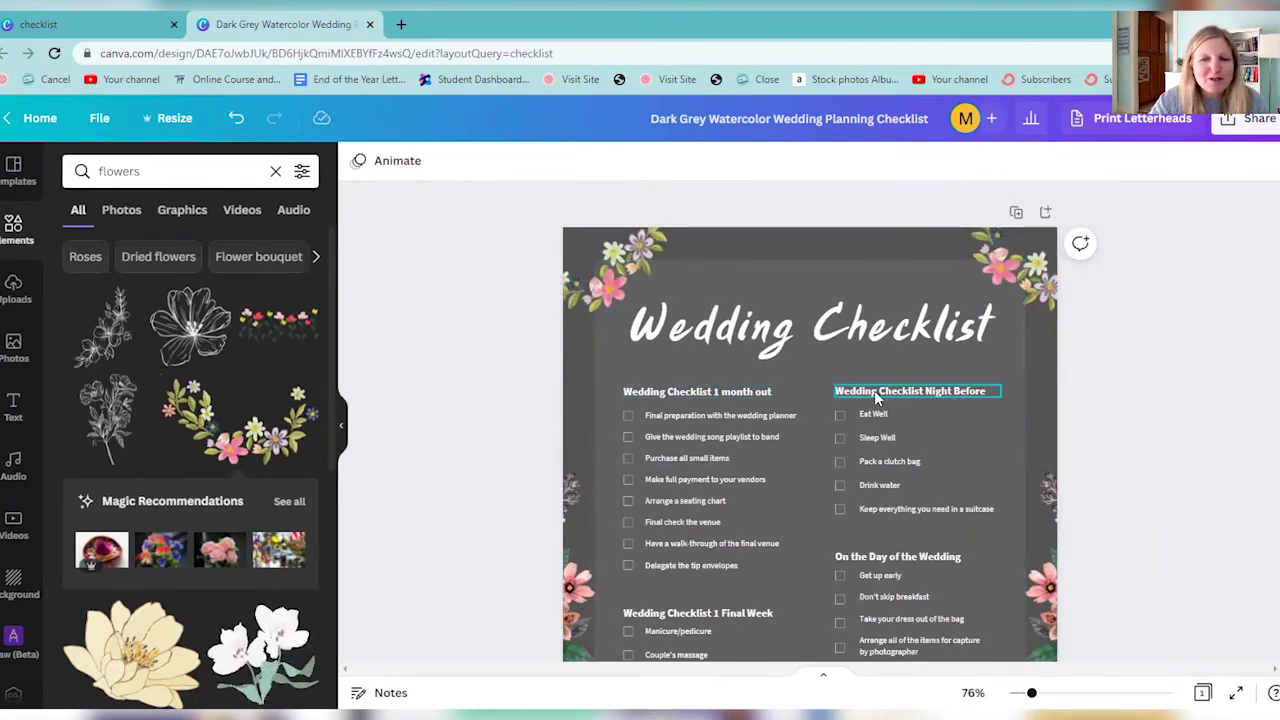
Step: Open link entry for the "Wedding Checklist Night Before" heading and copy the address thecreativeimpact.com from a new browser tab
{"action": "left_click", "coordinate": [985, 396]}
{"action": "double_click", "coordinate": [987, 394]}
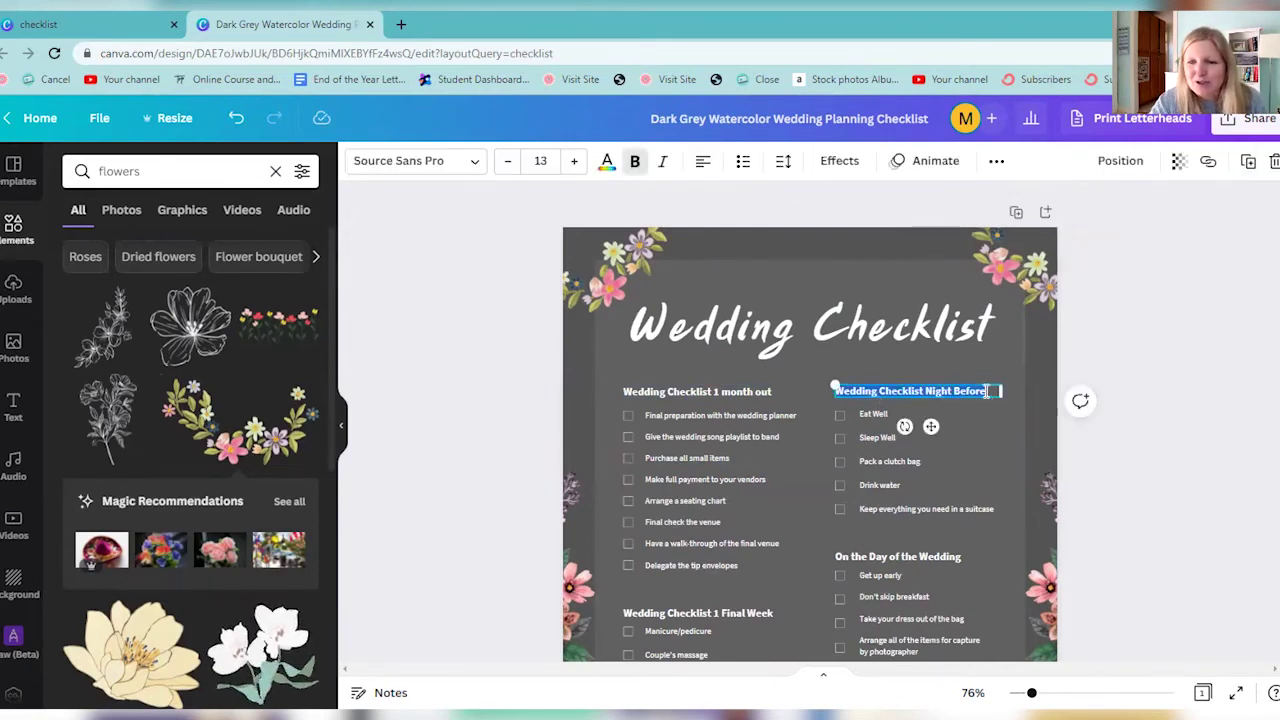
{"action": "left_click", "coordinate": [1206, 163]}
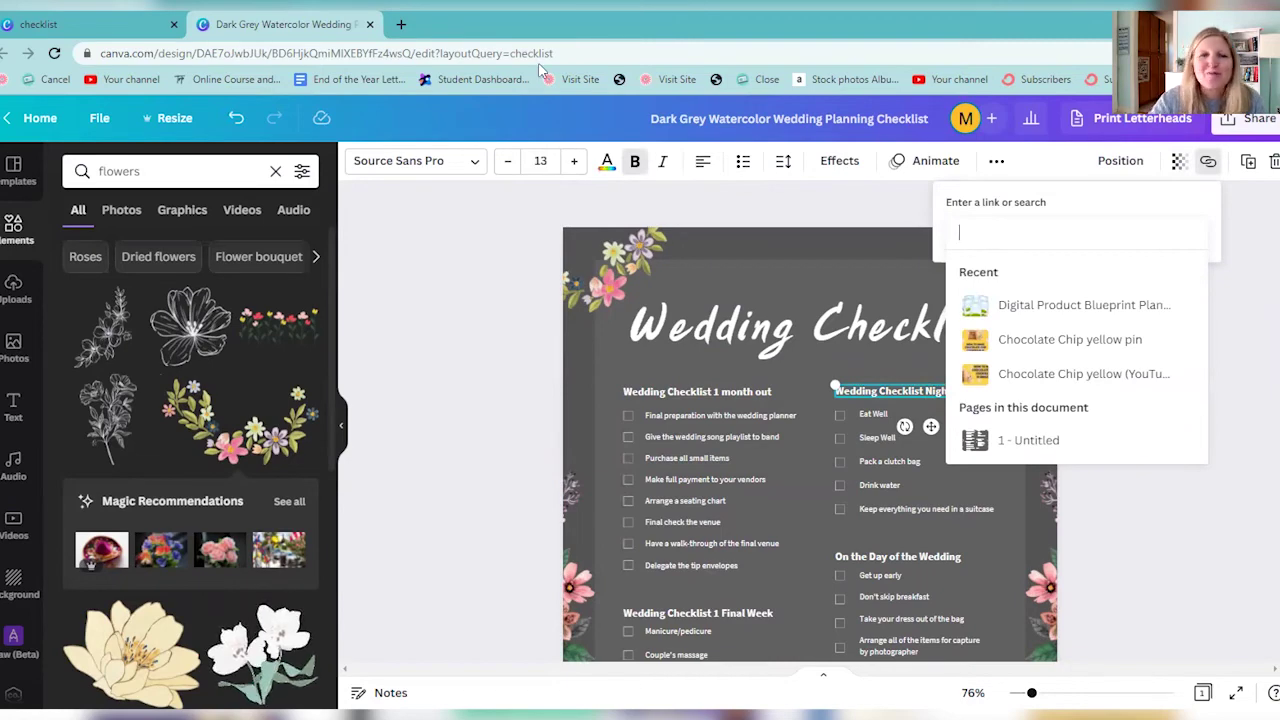
{"action": "left_click", "coordinate": [398, 24]}
{"action": "type", "text": "th"}
{"action": "left_click", "coordinate": [231, 50]}
{"action": "key", "text": "ctrl+a"}
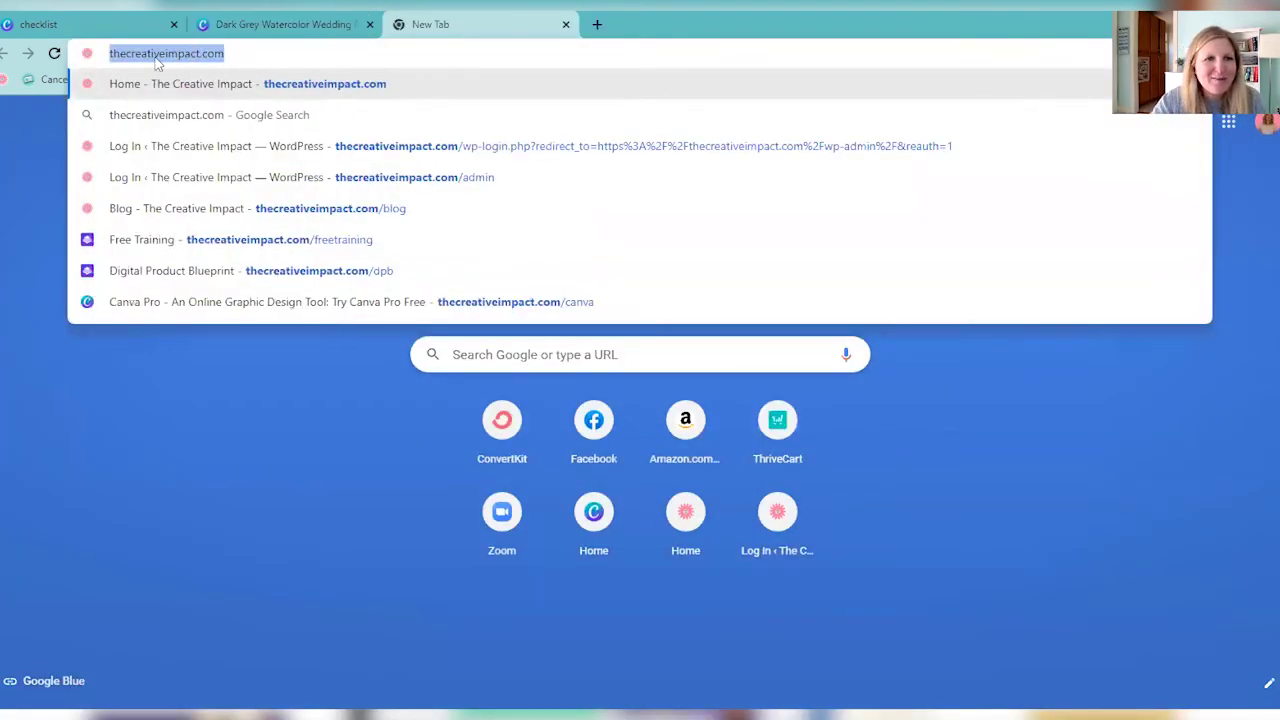
{"action": "key", "text": "ctrl+c"}
Step: Return to the checklist, apply the copied address as the "Wedding Checklist Night Before" heading's link, and reselect the heading
{"action": "key", "text": "ctrl+shift+Tab"}
{"action": "key", "text": "ctrl+v"}
{"action": "key", "text": "Return"}
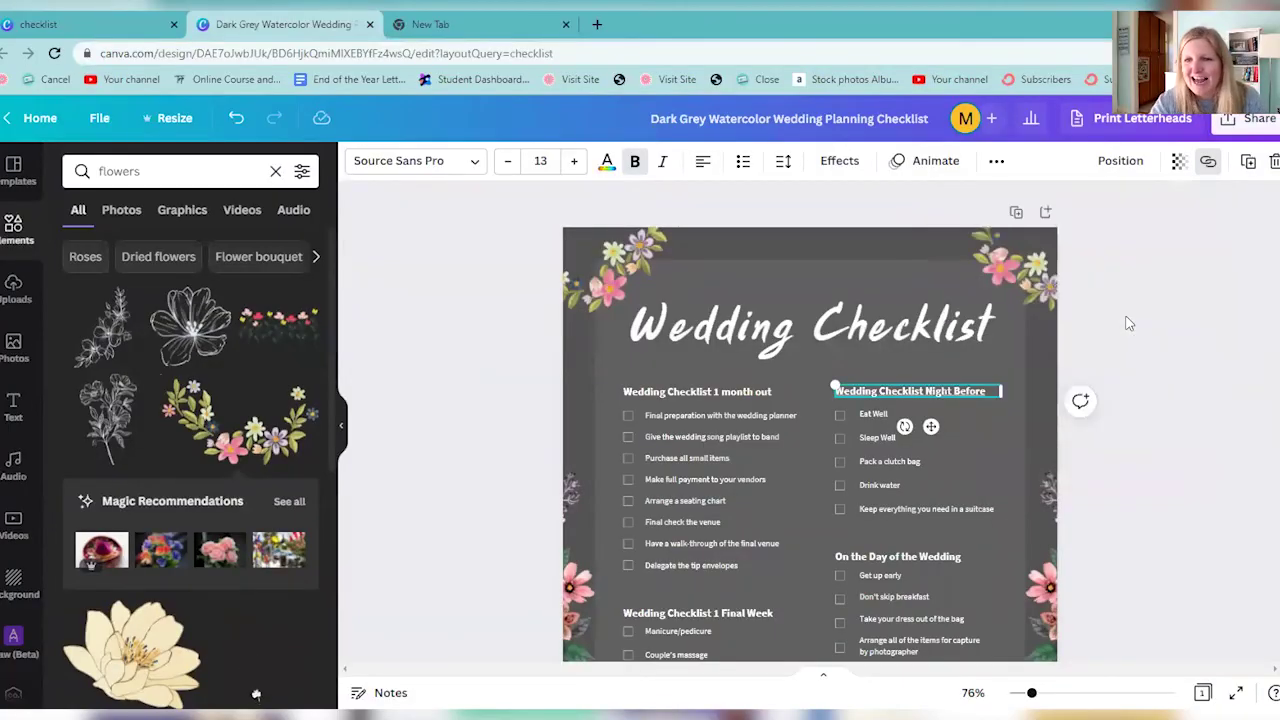
{"action": "left_click", "coordinate": [1080, 350]}
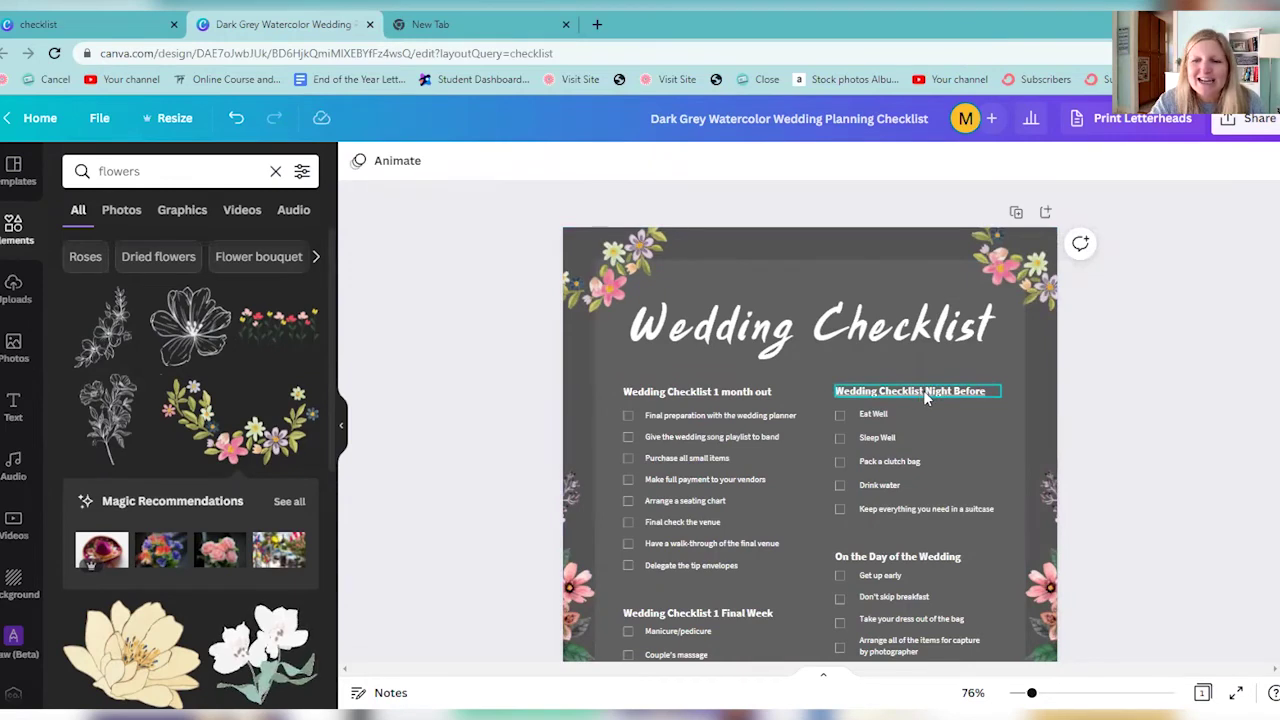
{"action": "left_click", "coordinate": [925, 397]}
{"action": "left_click", "coordinate": [925, 393]}
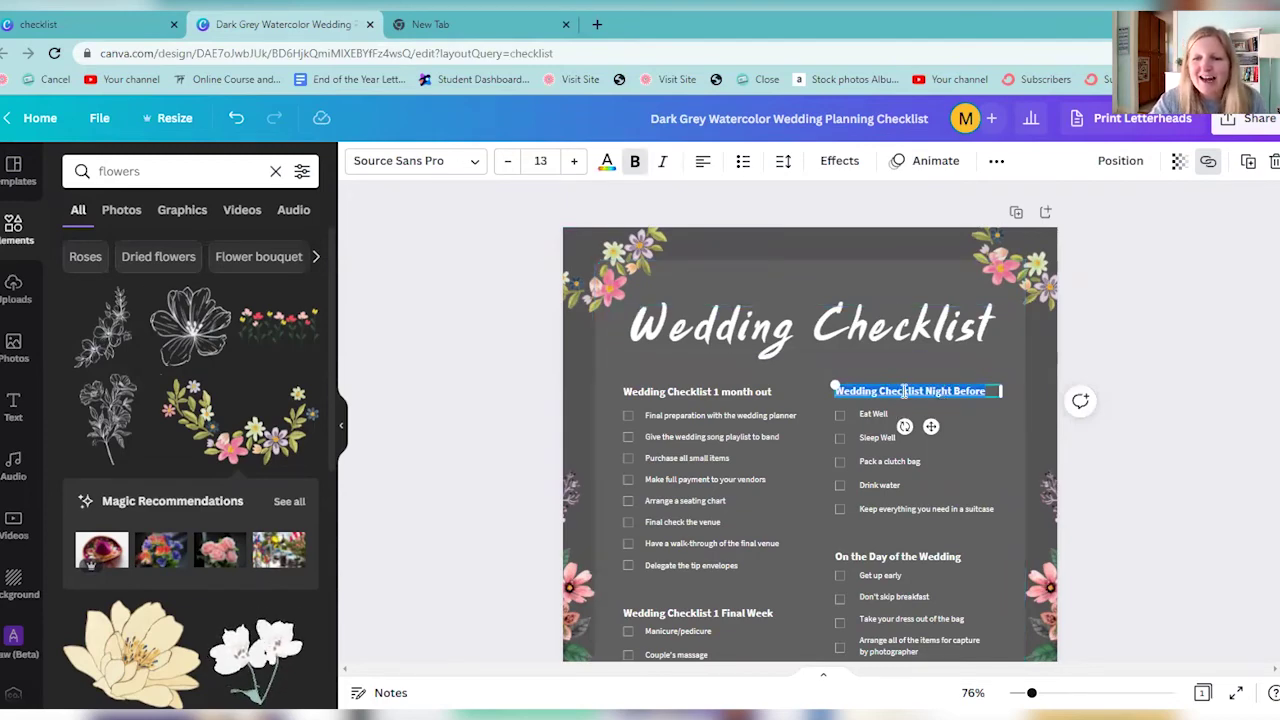
Step: Add the uploaded portrait in the teal sweater, shrink it and place it in the page's lower-right area
{"action": "scroll", "coordinate": [871, 439], "scroll_direction": "down", "scroll_amount": 3}
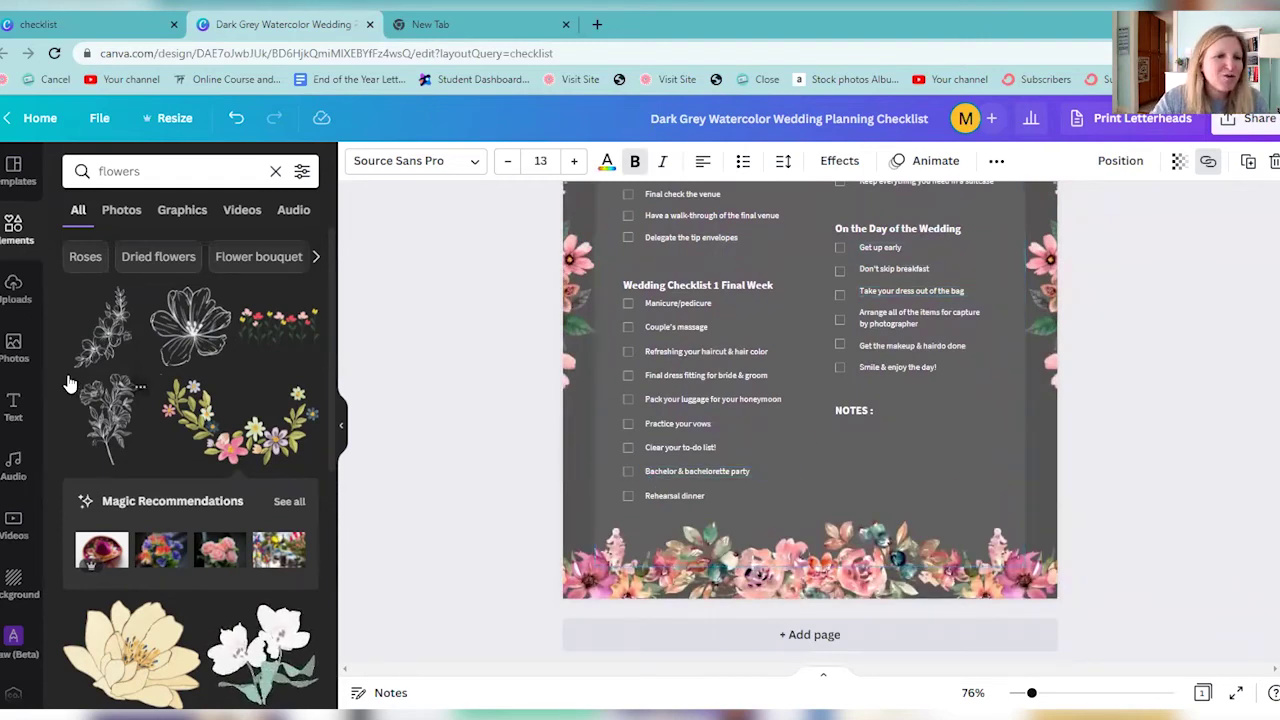
{"action": "left_click", "coordinate": [15, 290]}
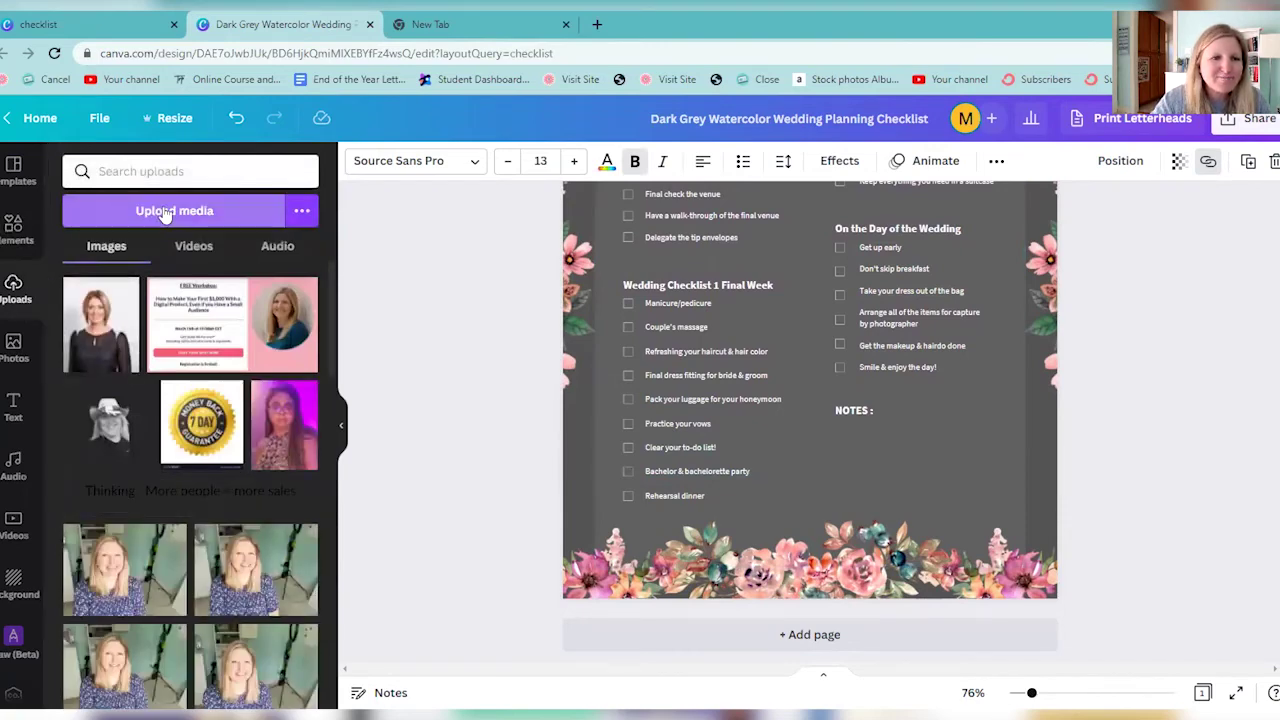
{"action": "left_click_drag", "start_coordinate": [328, 274], "coordinate": [315, 638]}
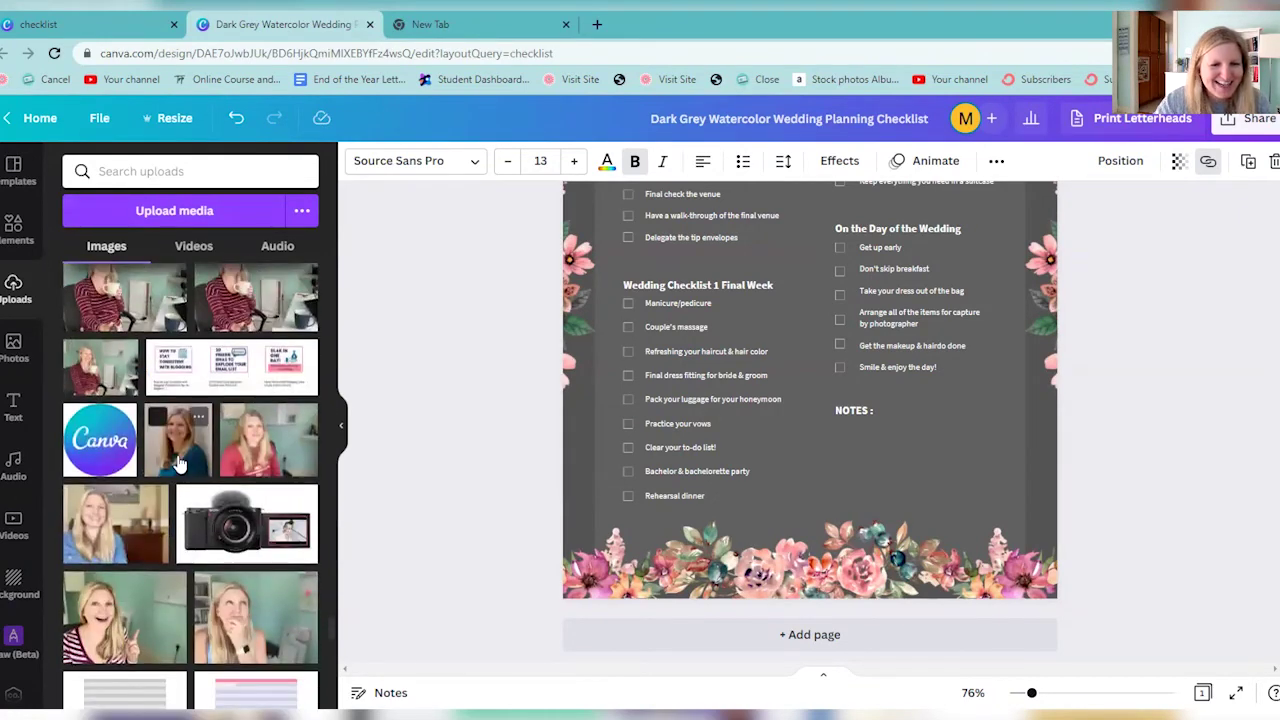
{"action": "left_click", "coordinate": [178, 463]}
{"action": "left_click_drag", "start_coordinate": [910, 416], "coordinate": [930, 584]}
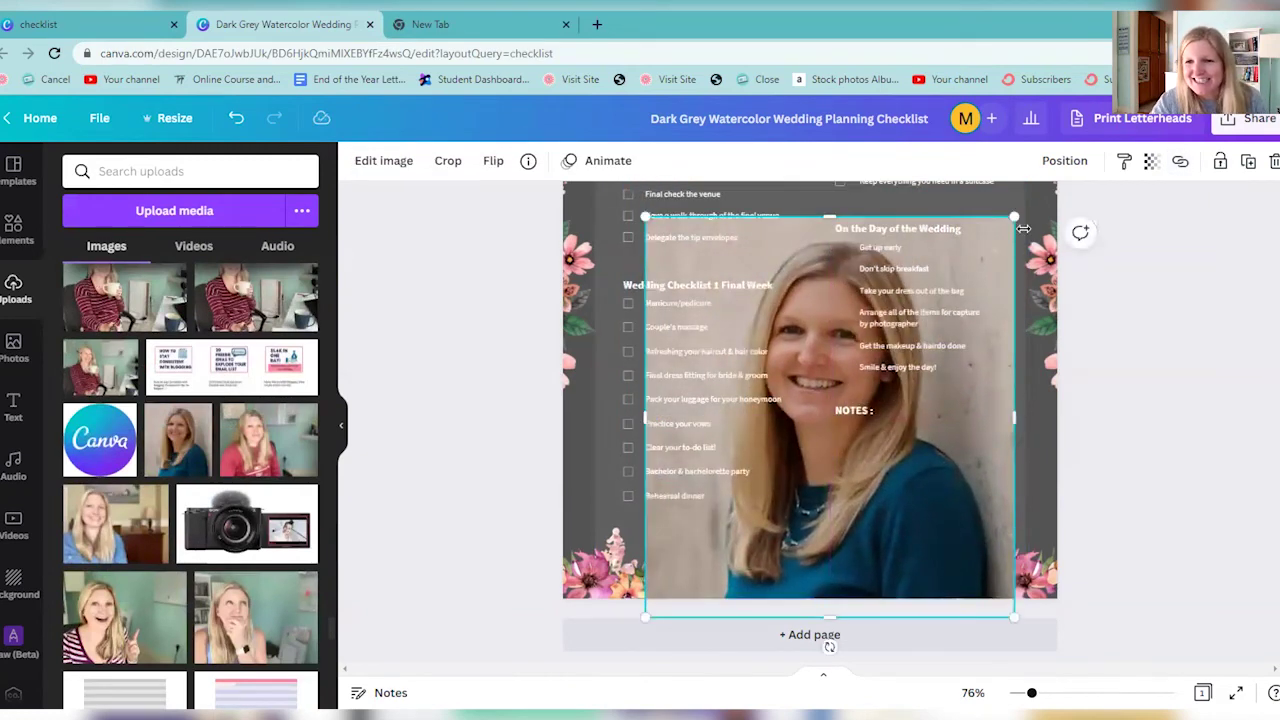
{"action": "left_click_drag", "start_coordinate": [986, 242], "coordinate": [801, 445]}
{"action": "left_click_drag", "start_coordinate": [790, 526], "coordinate": [1011, 483]}
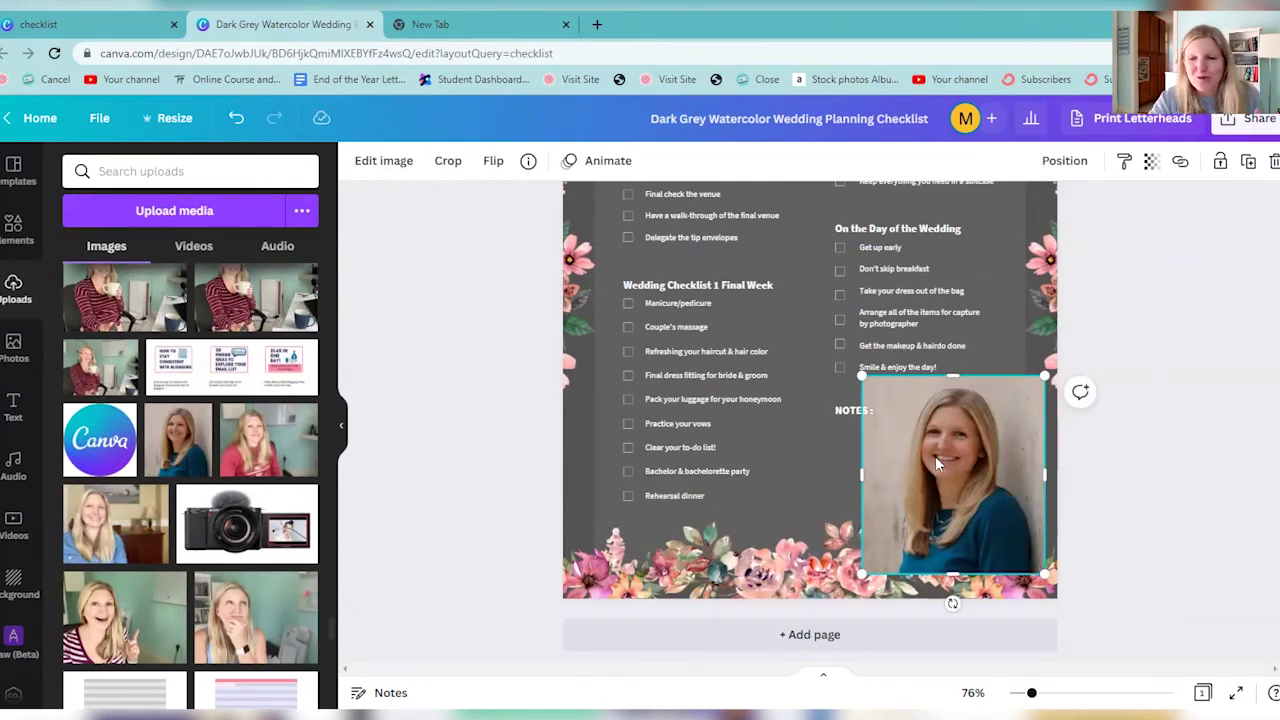
Step: Fine-tune the portrait's size and position beside the NOTES heading
{"action": "left_click_drag", "start_coordinate": [958, 461], "coordinate": [994, 433]}
{"action": "left_click_drag", "start_coordinate": [1035, 386], "coordinate": [974, 458]}
{"action": "left_click_drag", "start_coordinate": [918, 497], "coordinate": [961, 431]}
{"action": "left_click_drag", "start_coordinate": [889, 517], "coordinate": [838, 600]}
{"action": "left_click_drag", "start_coordinate": [933, 479], "coordinate": [962, 463]}
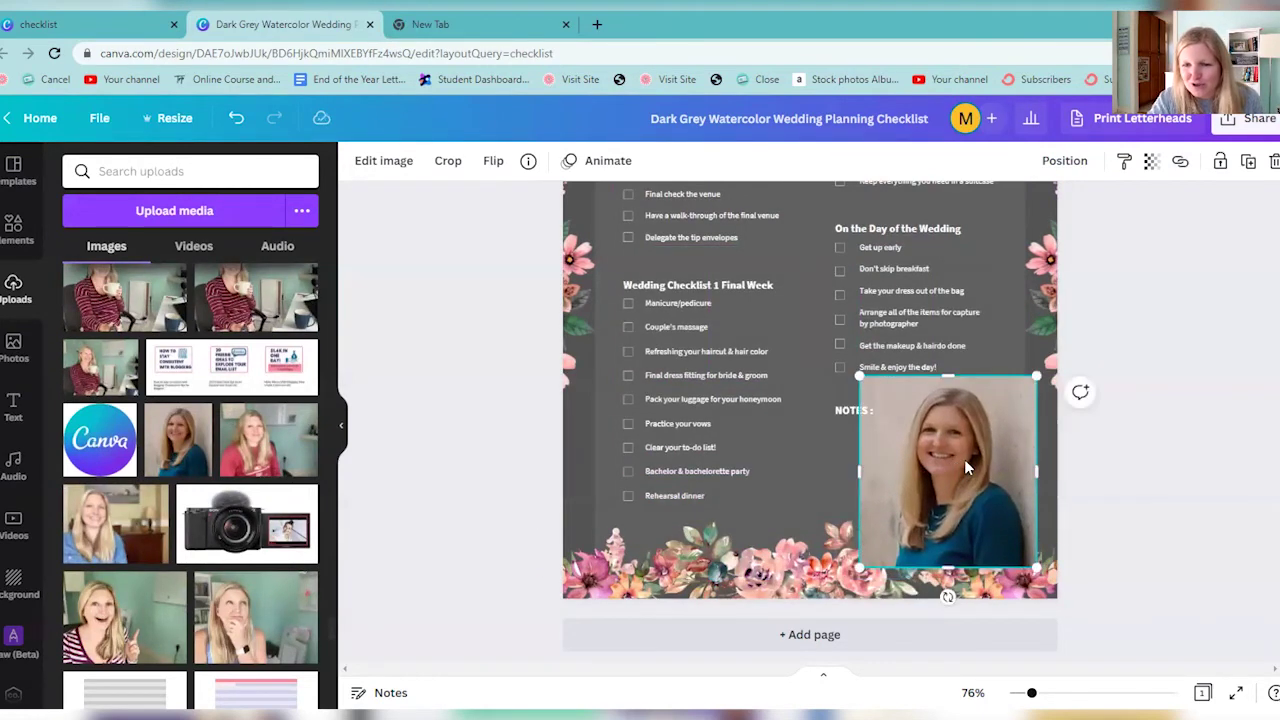
Step: Remove the portrait's background and fit the cut-out into the page's lower-right corner
{"action": "left_click", "coordinate": [399, 166]}
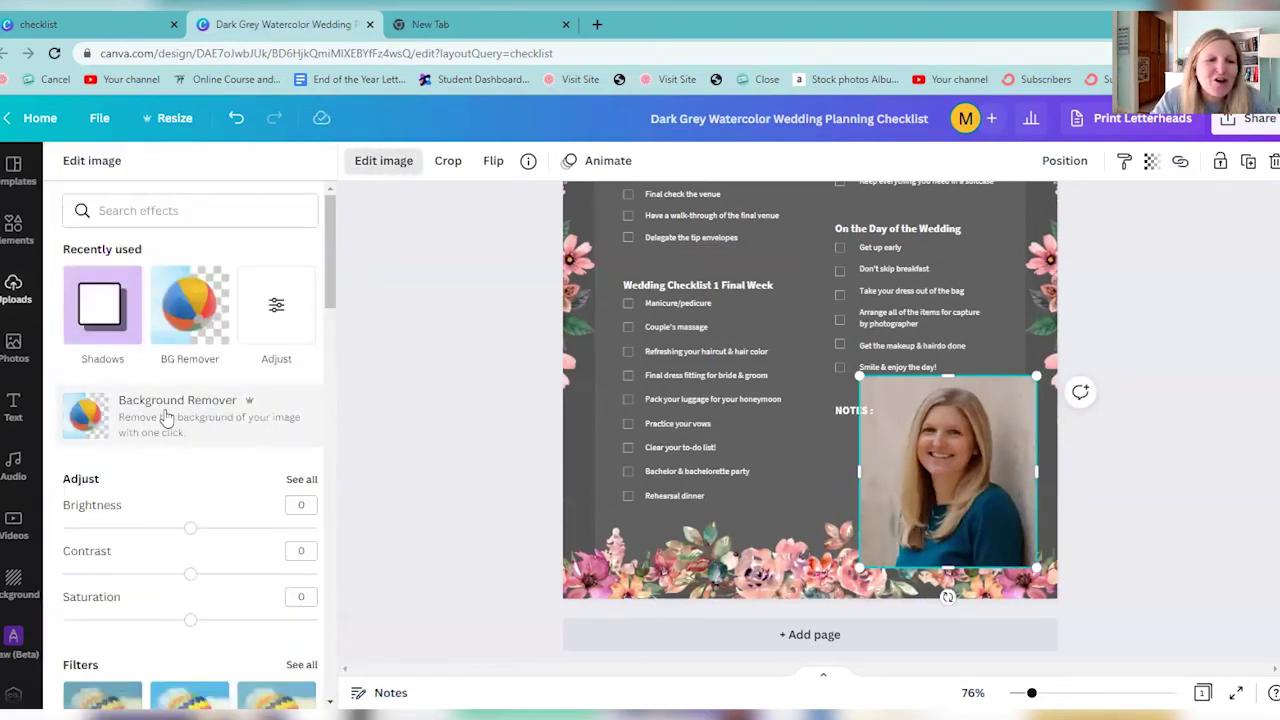
{"action": "left_click", "coordinate": [166, 418]}
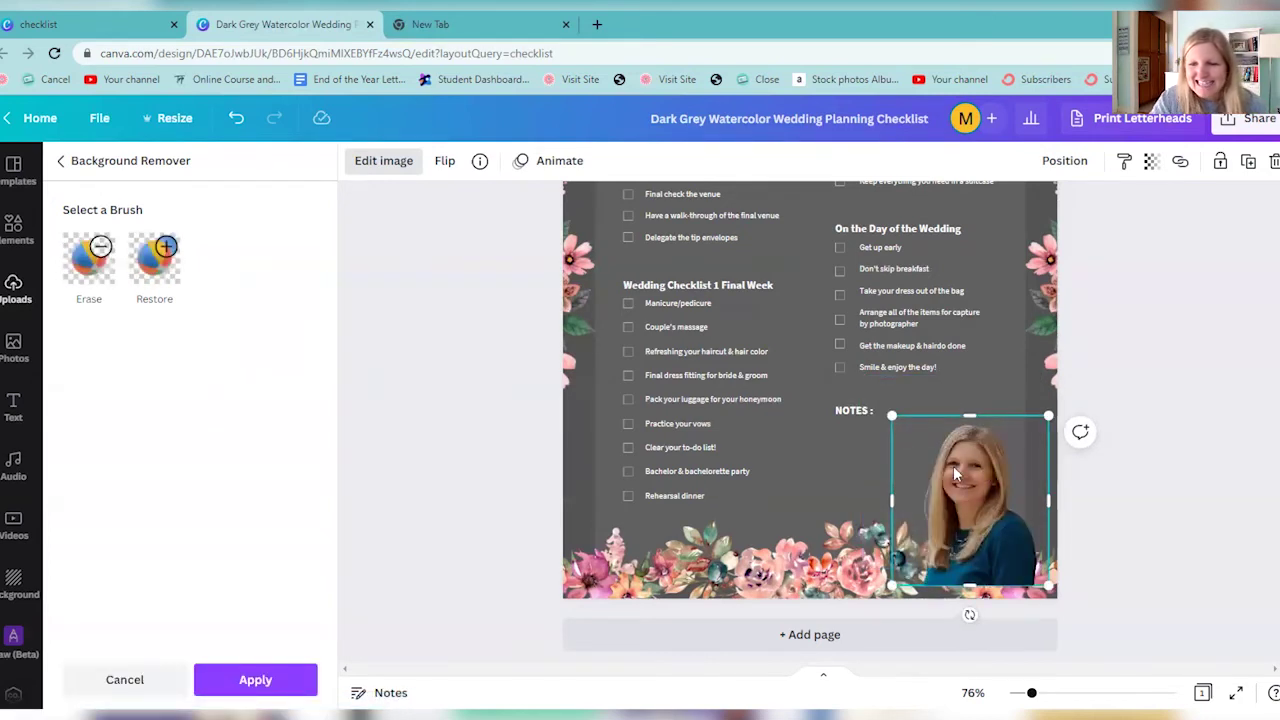
{"action": "mouse_move", "coordinate": [957, 475]}
{"action": "left_mouse_down"}
{"action": "mouse_move", "coordinate": [968, 441]}
{"action": "mouse_move", "coordinate": [972, 455]}
{"action": "left_mouse_up"}
{"action": "mouse_move", "coordinate": [999, 505]}
{"action": "left_mouse_down"}
{"action": "mouse_move", "coordinate": [994, 533]}
{"action": "mouse_move", "coordinate": [997, 509]}
{"action": "left_mouse_up"}
{"action": "left_click_drag", "start_coordinate": [993, 513], "coordinate": [1000, 519]}
{"action": "left_click", "coordinate": [1150, 466]}
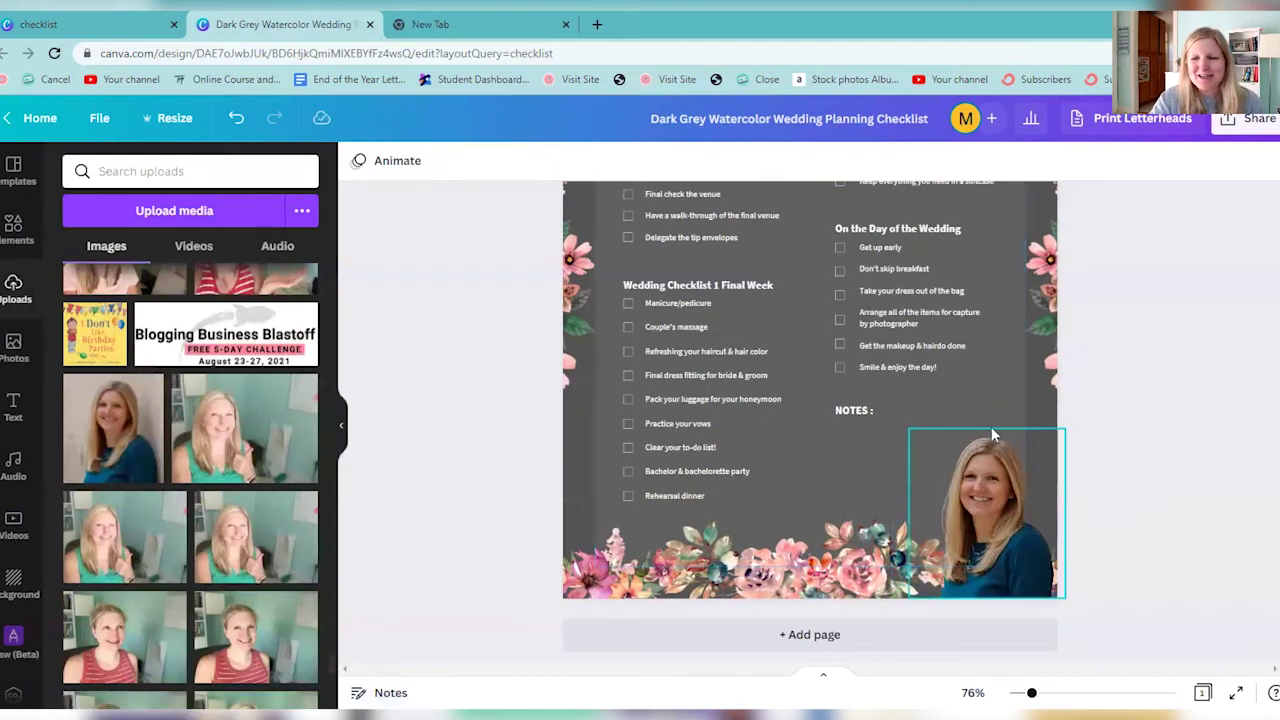
{"action": "left_click_drag", "start_coordinate": [1012, 488], "coordinate": [1022, 497]}
{"action": "left_click", "coordinate": [1133, 410]}
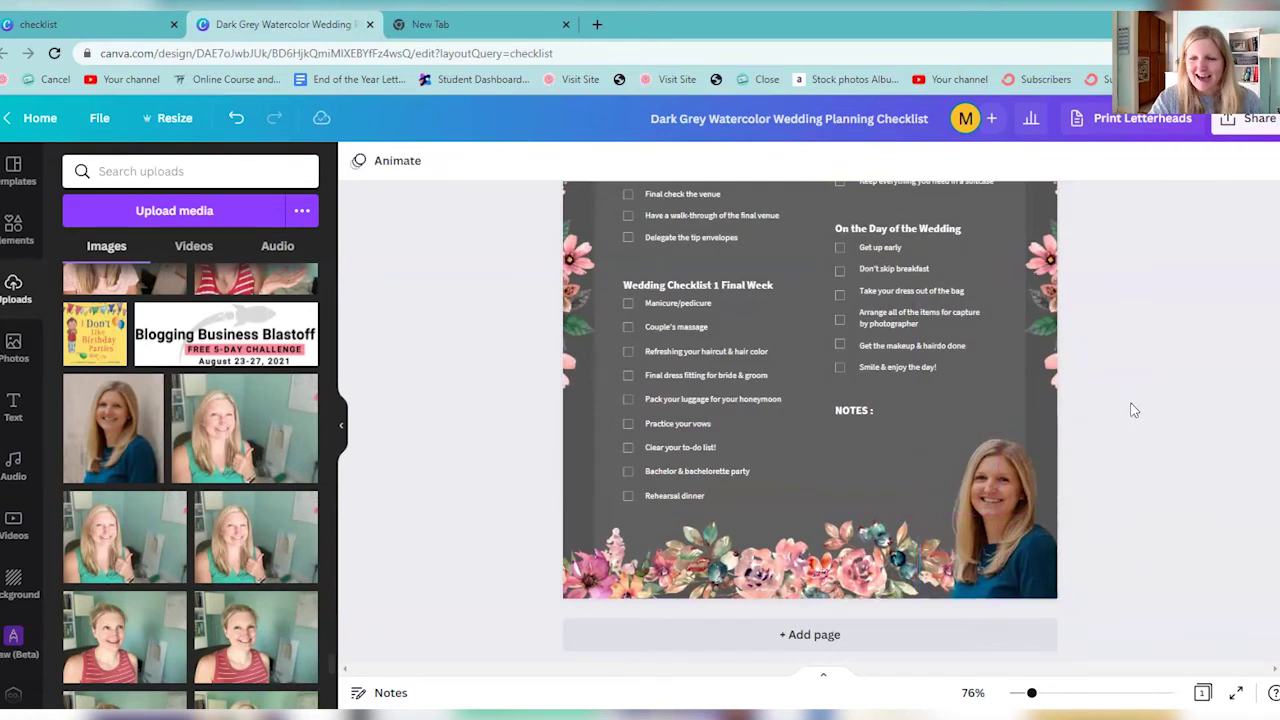
Step: Examine the image-editing options for the portrait, from adjustments and filters to tools, smartmockups, shadows and colour effects
{"action": "left_click", "coordinate": [974, 495]}
{"action": "left_click", "coordinate": [385, 160]}
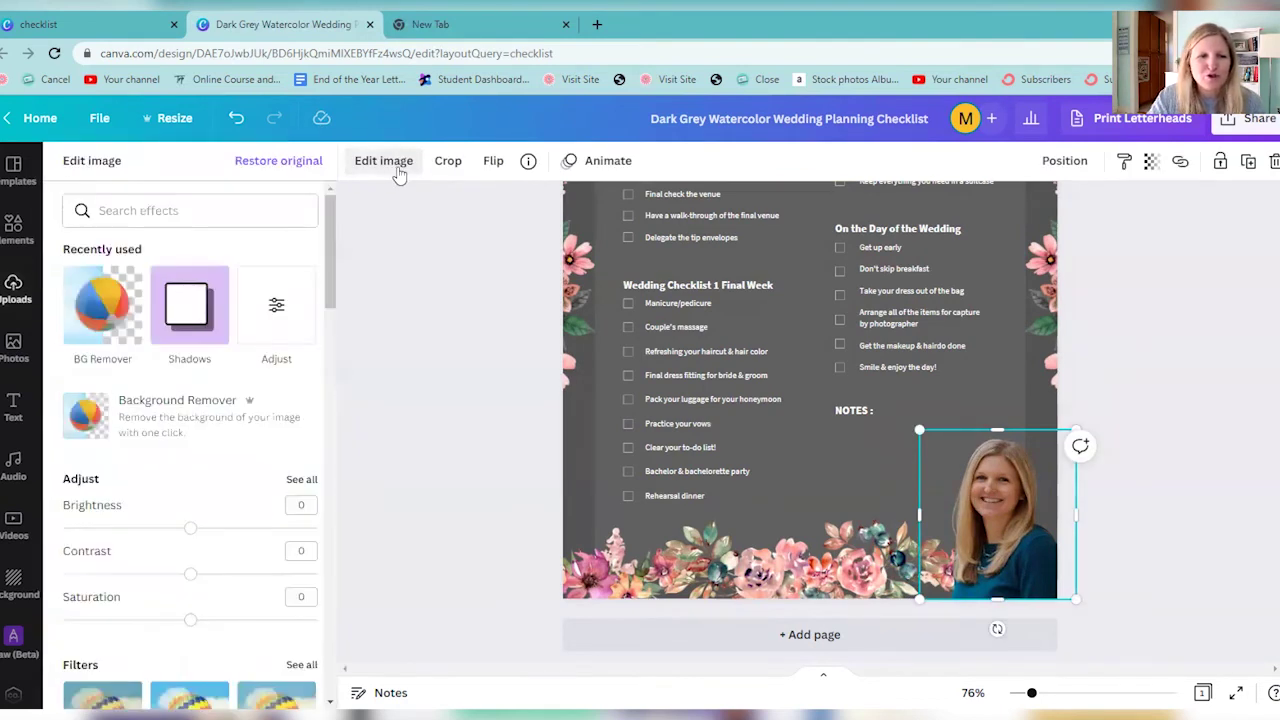
{"action": "scroll", "coordinate": [200, 373], "scroll_direction": "down", "scroll_amount": 3}
{"action": "mouse_move", "coordinate": [197, 370]}
{"action": "left_mouse_down"}
{"action": "mouse_move", "coordinate": [266, 363]}
{"action": "mouse_move", "coordinate": [148, 362]}
{"action": "mouse_move", "coordinate": [192, 366]}
{"action": "left_mouse_up"}
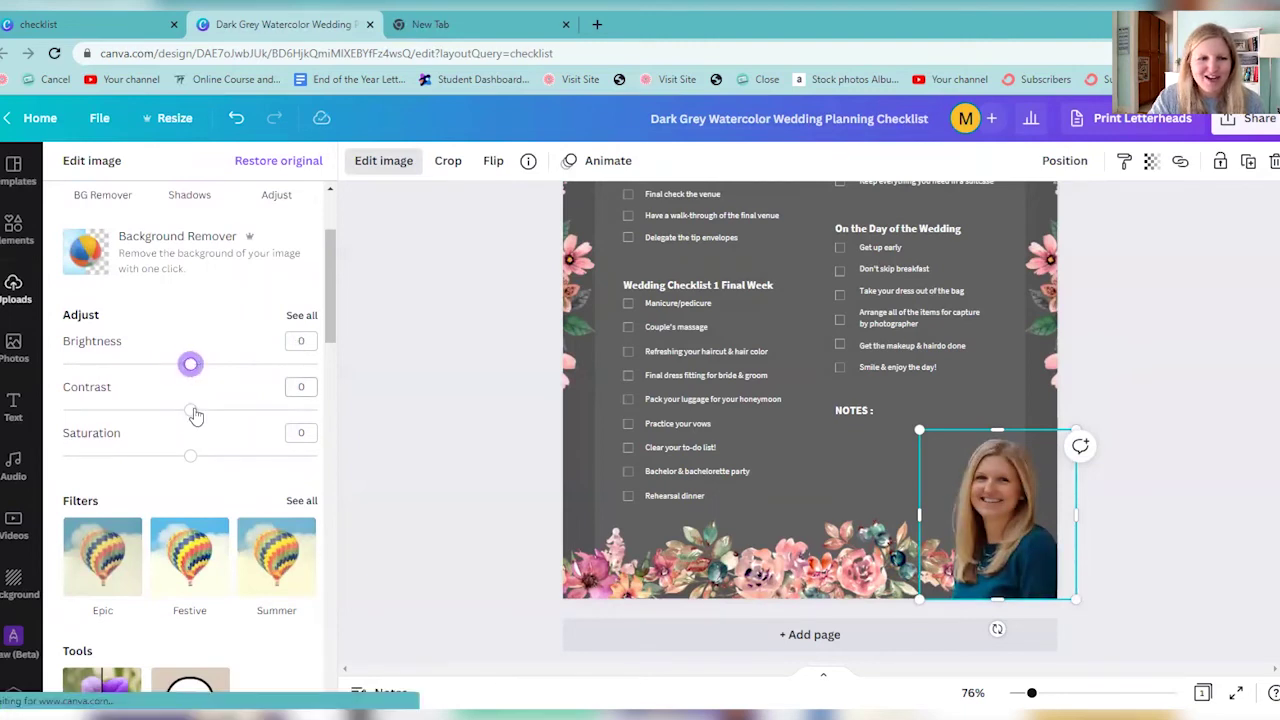
{"action": "scroll", "coordinate": [208, 445], "scroll_direction": "down", "scroll_amount": 2}
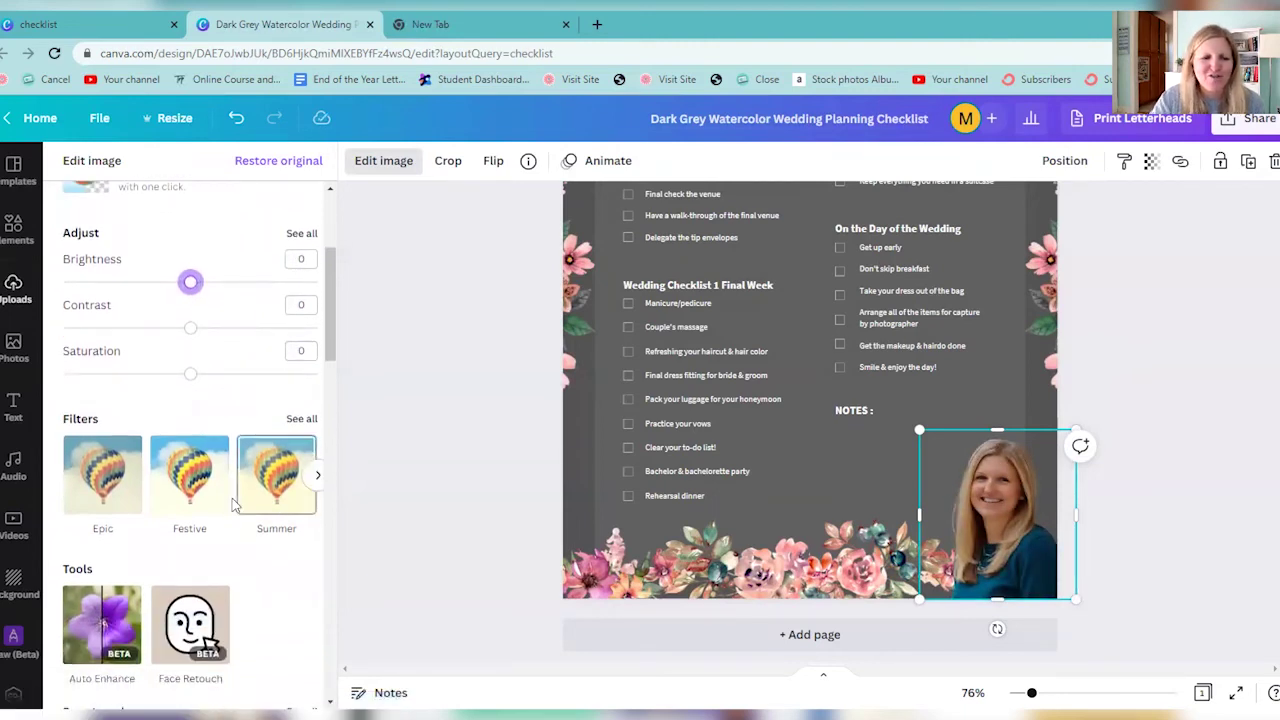
{"action": "scroll", "coordinate": [190, 457], "scroll_direction": "down", "scroll_amount": 2}
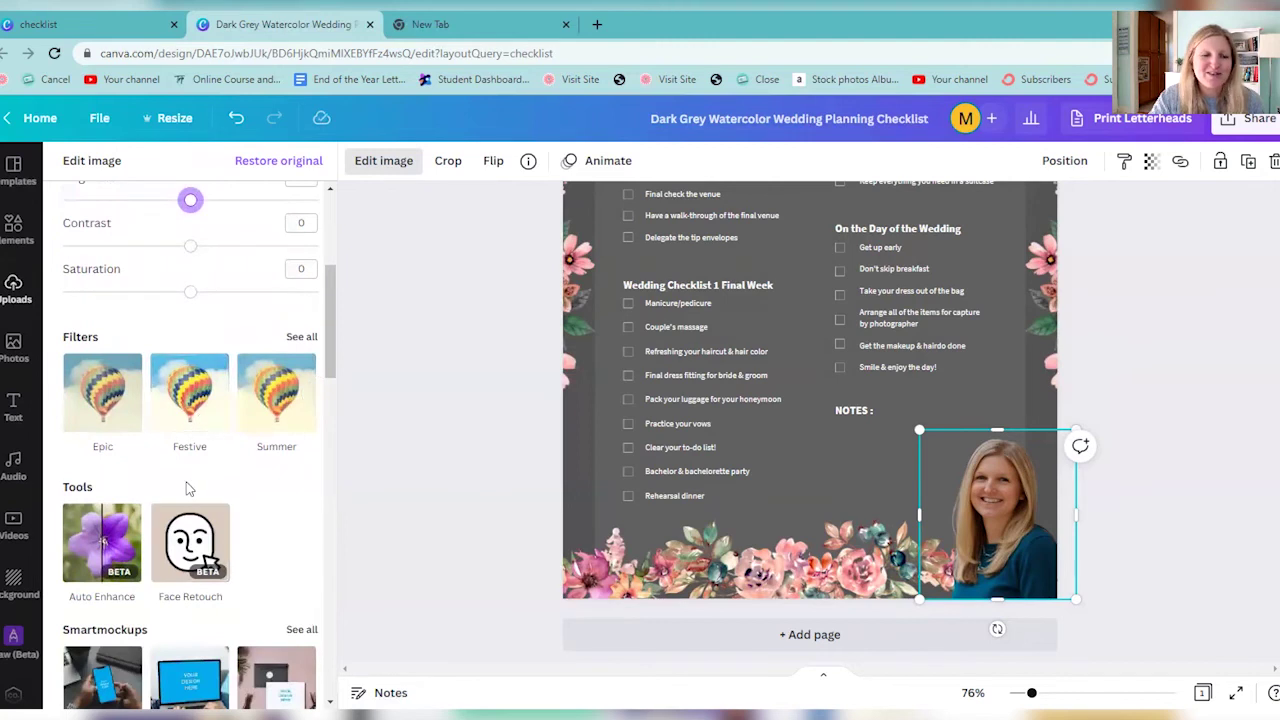
{"action": "scroll", "coordinate": [200, 480], "scroll_direction": "down", "scroll_amount": 4}
{"action": "scroll", "coordinate": [226, 462], "scroll_direction": "down", "scroll_amount": 2}
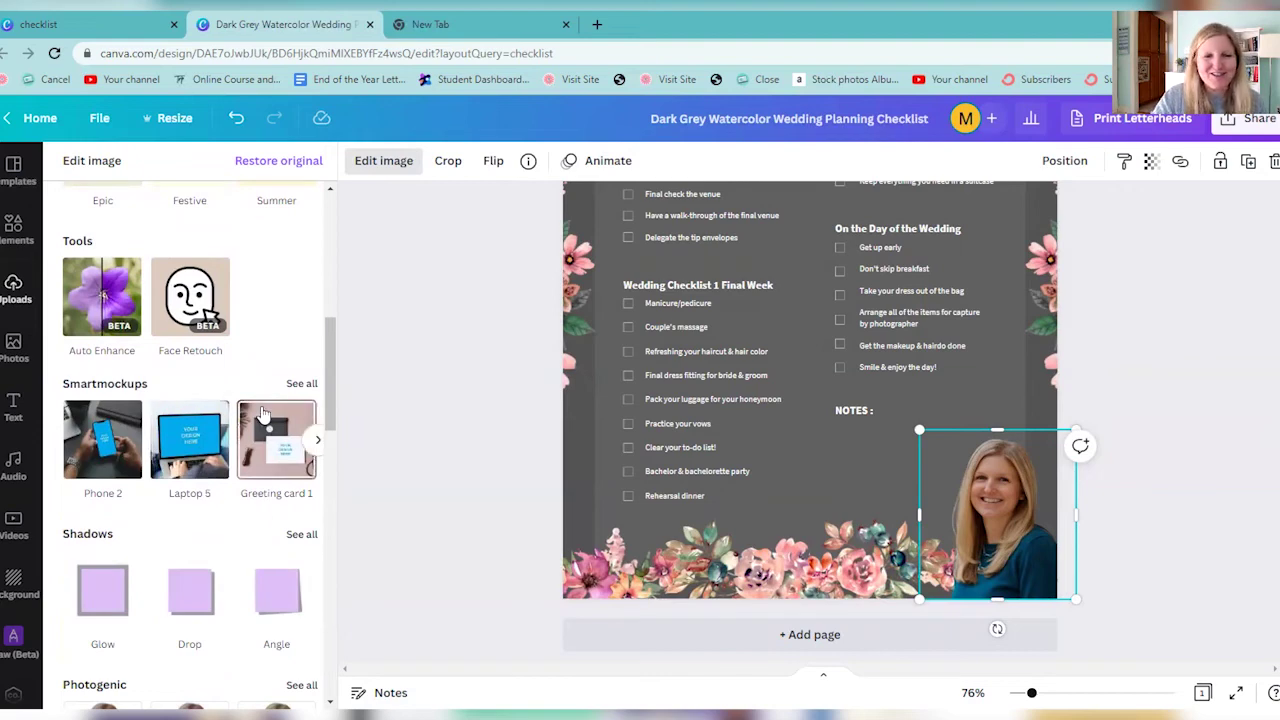
{"action": "scroll", "coordinate": [252, 462], "scroll_direction": "down", "scroll_amount": 3}
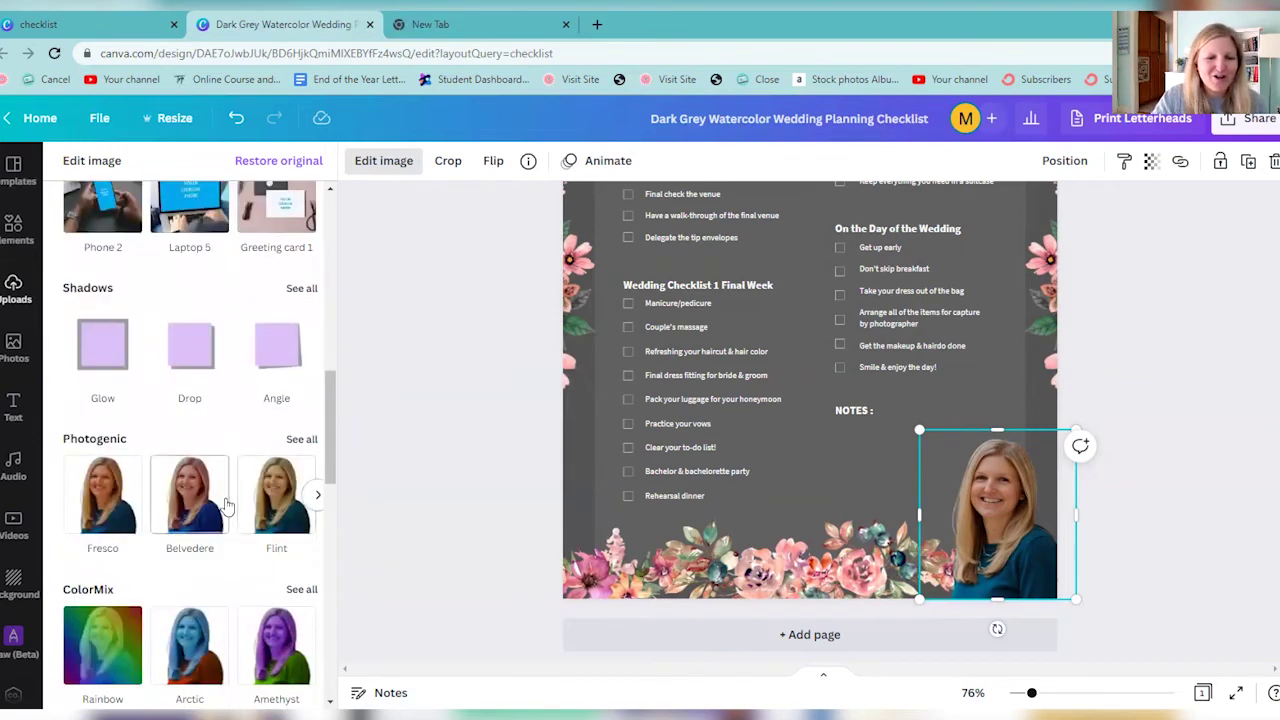
{"action": "scroll", "coordinate": [252, 485], "scroll_direction": "down", "scroll_amount": 2}
{"action": "left_click_drag", "start_coordinate": [332, 488], "coordinate": [322, 278]}
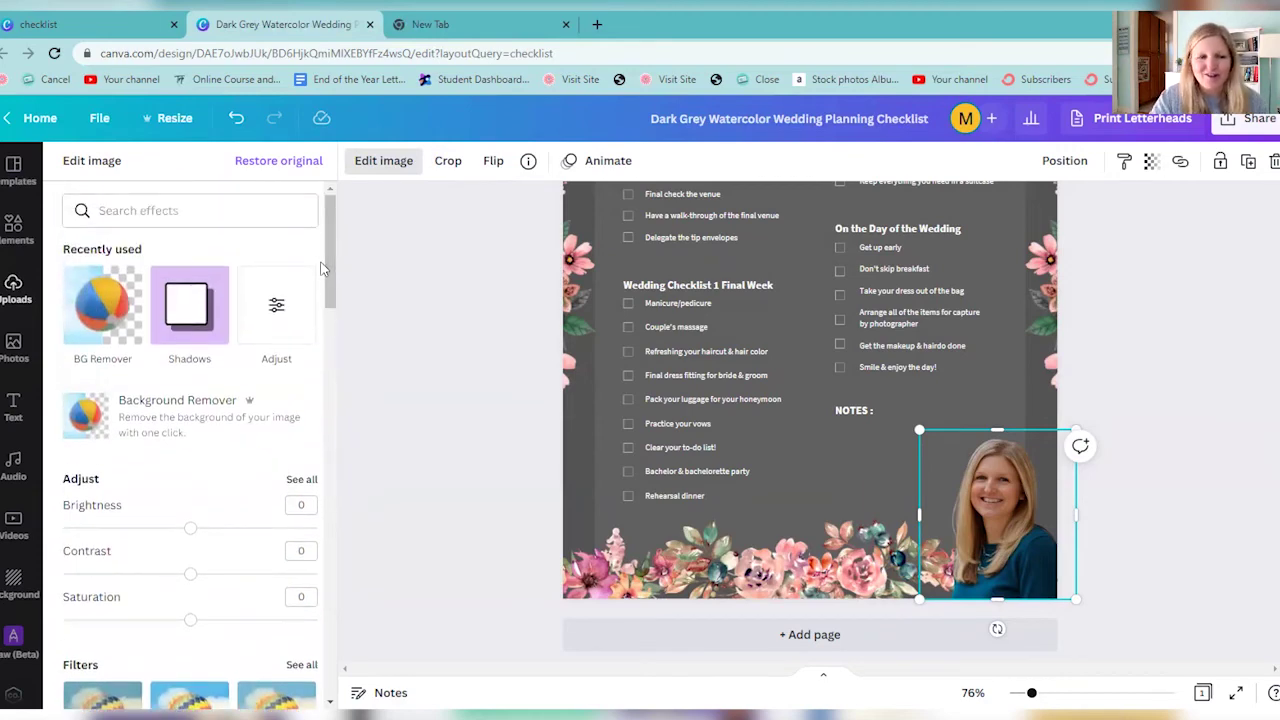
{"action": "left_click", "coordinate": [448, 161]}
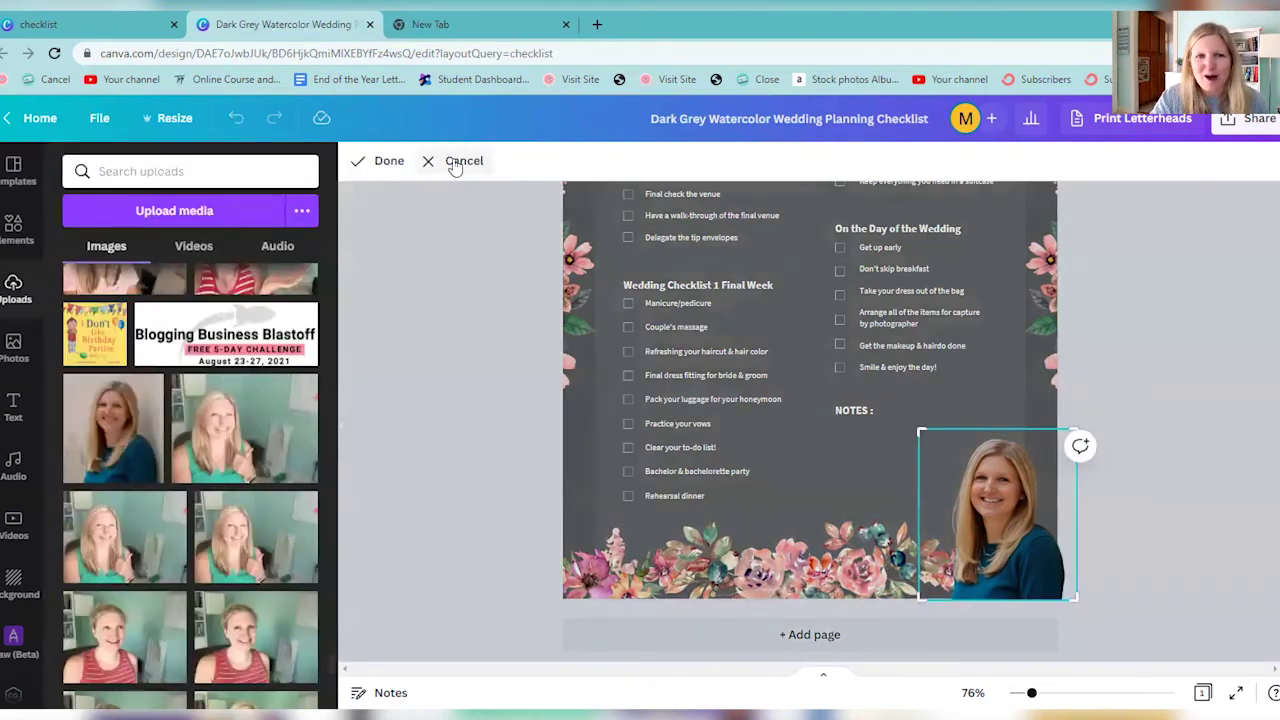
{"action": "left_click_drag", "start_coordinate": [920, 430], "coordinate": [918, 428]}
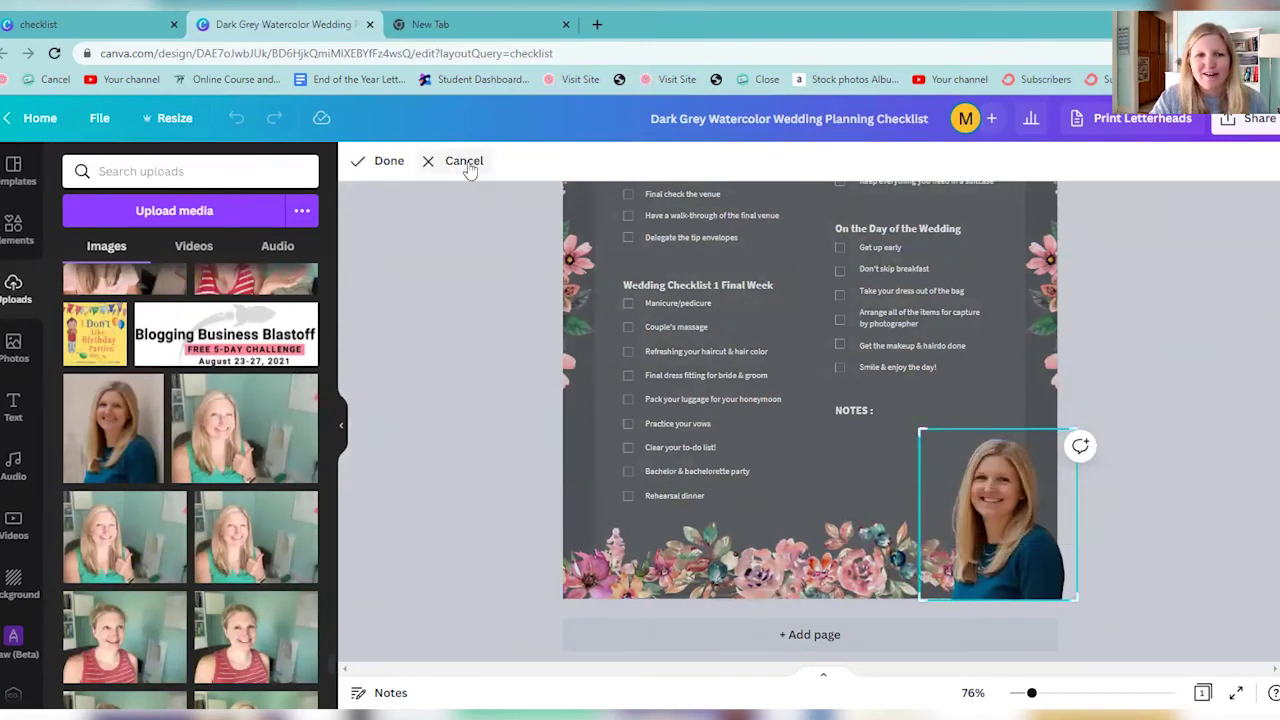
{"action": "left_click", "coordinate": [464, 161]}
Step: Try flipping the cut-out portrait horizontally and return it to its original orientation
{"action": "left_click", "coordinate": [494, 163]}
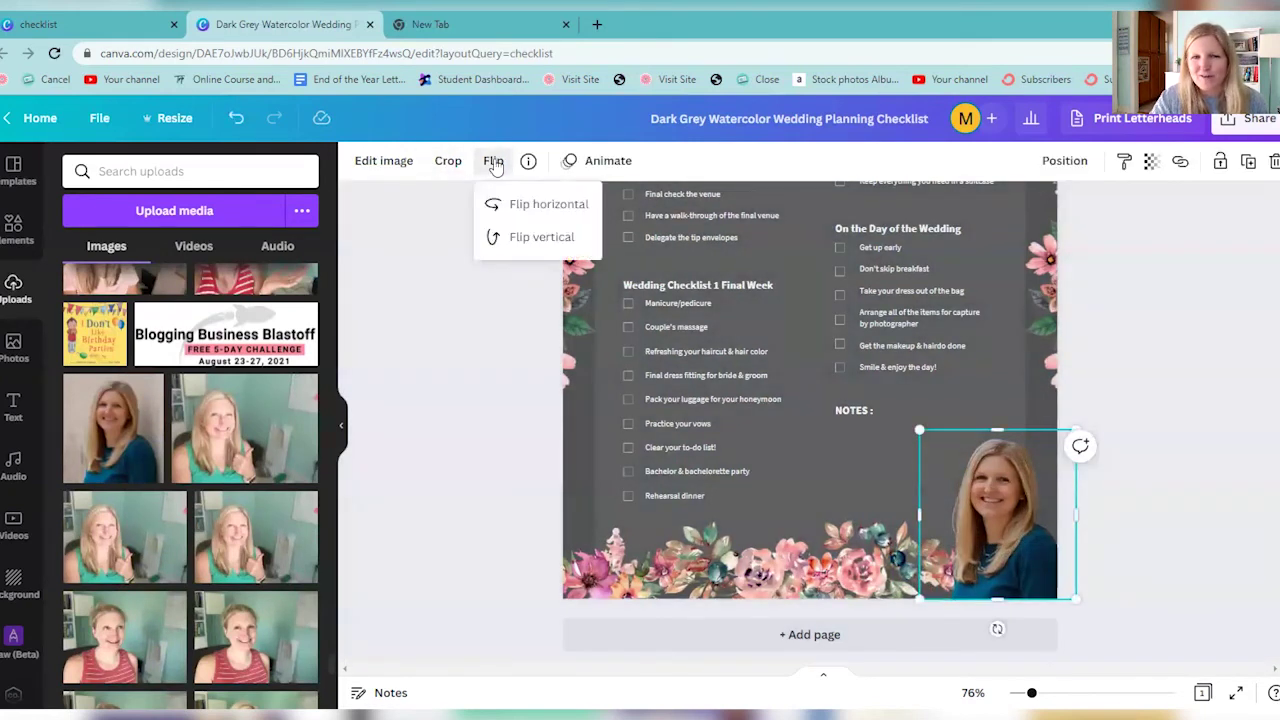
{"action": "left_click", "coordinate": [561, 247]}
{"action": "left_click", "coordinate": [561, 247]}
{"action": "left_click", "coordinate": [523, 206]}
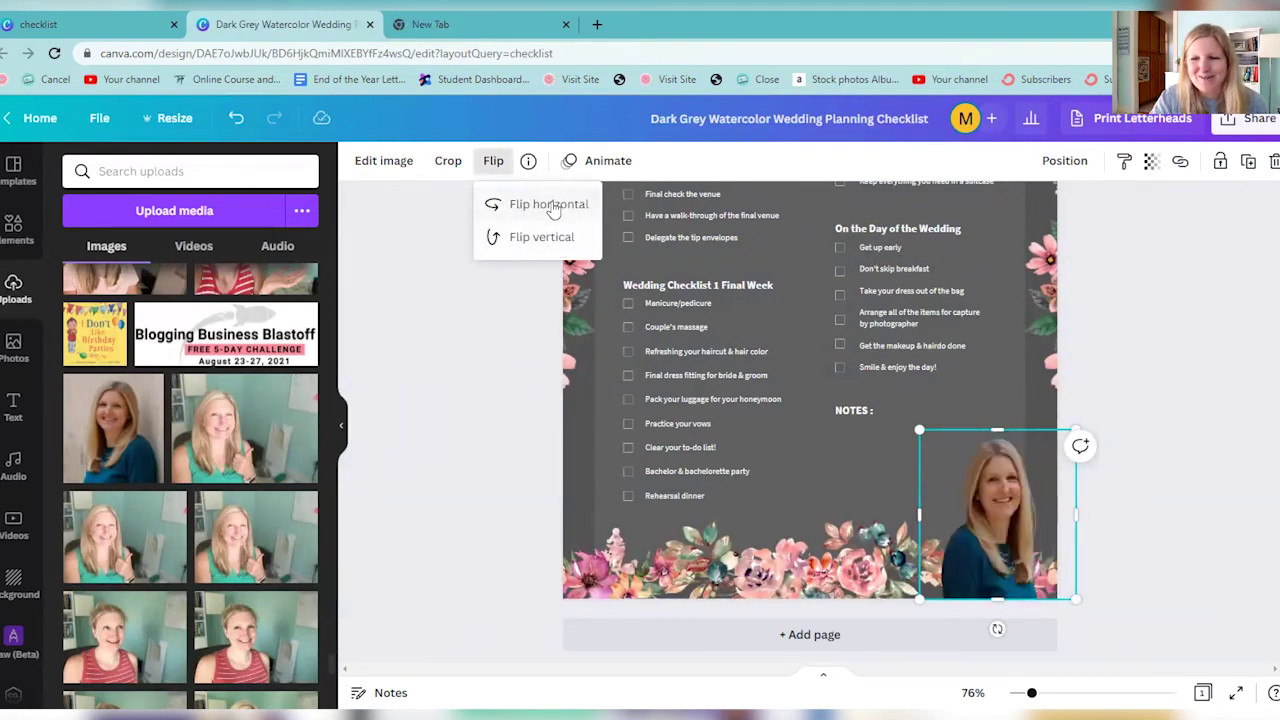
{"action": "left_click", "coordinate": [550, 205]}
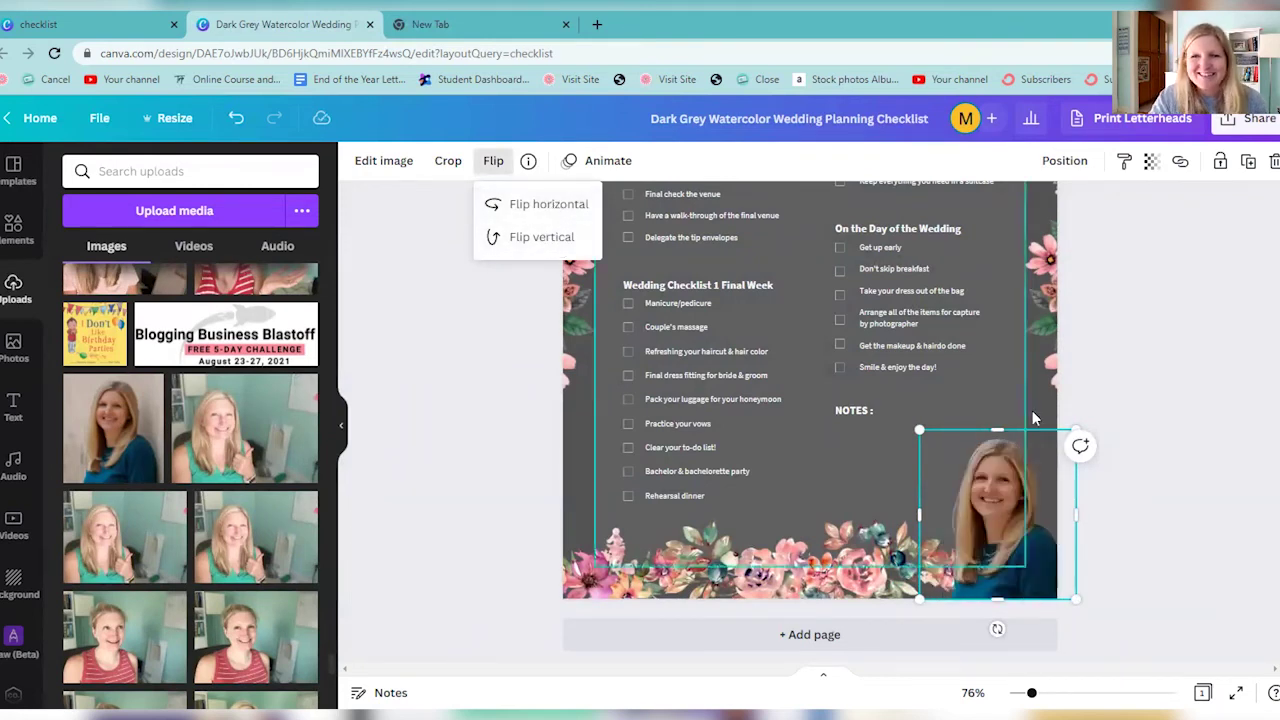
{"action": "left_click", "coordinate": [383, 160]}
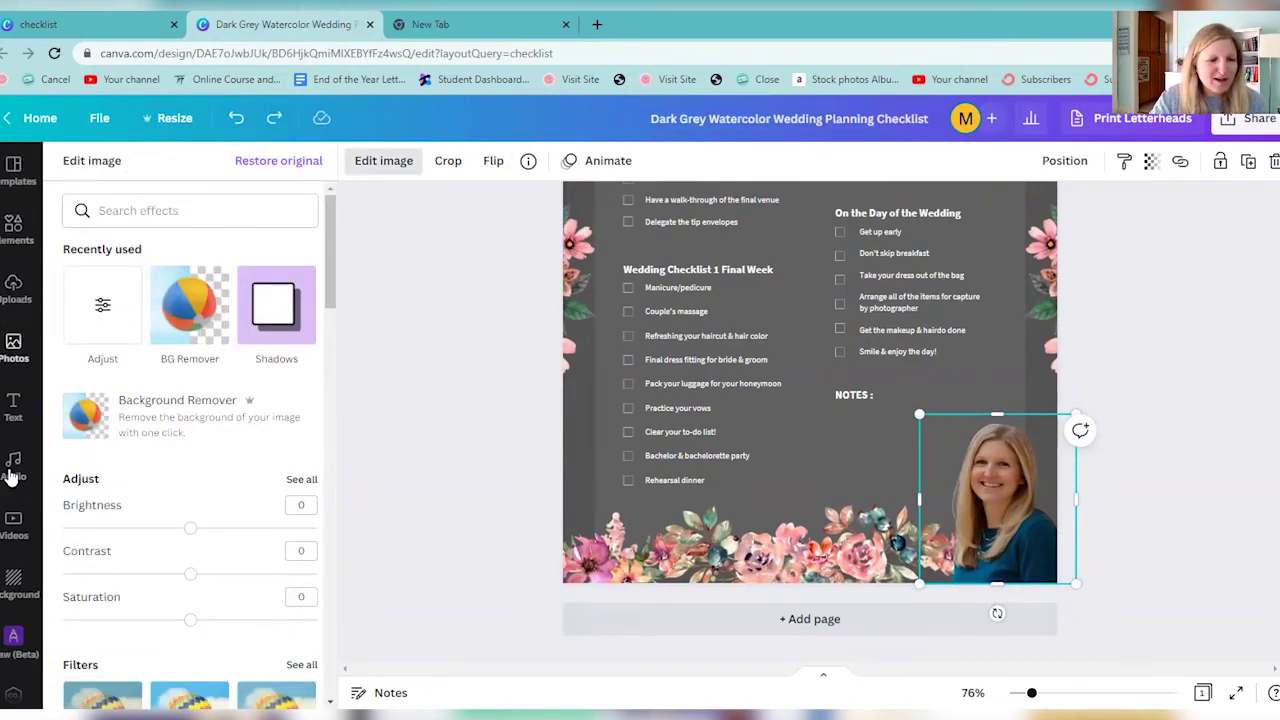
Step: Try the red textured, gold glitter and pink diamond-pattern backgrounds on the checklist page
{"action": "left_click", "coordinate": [13, 580]}
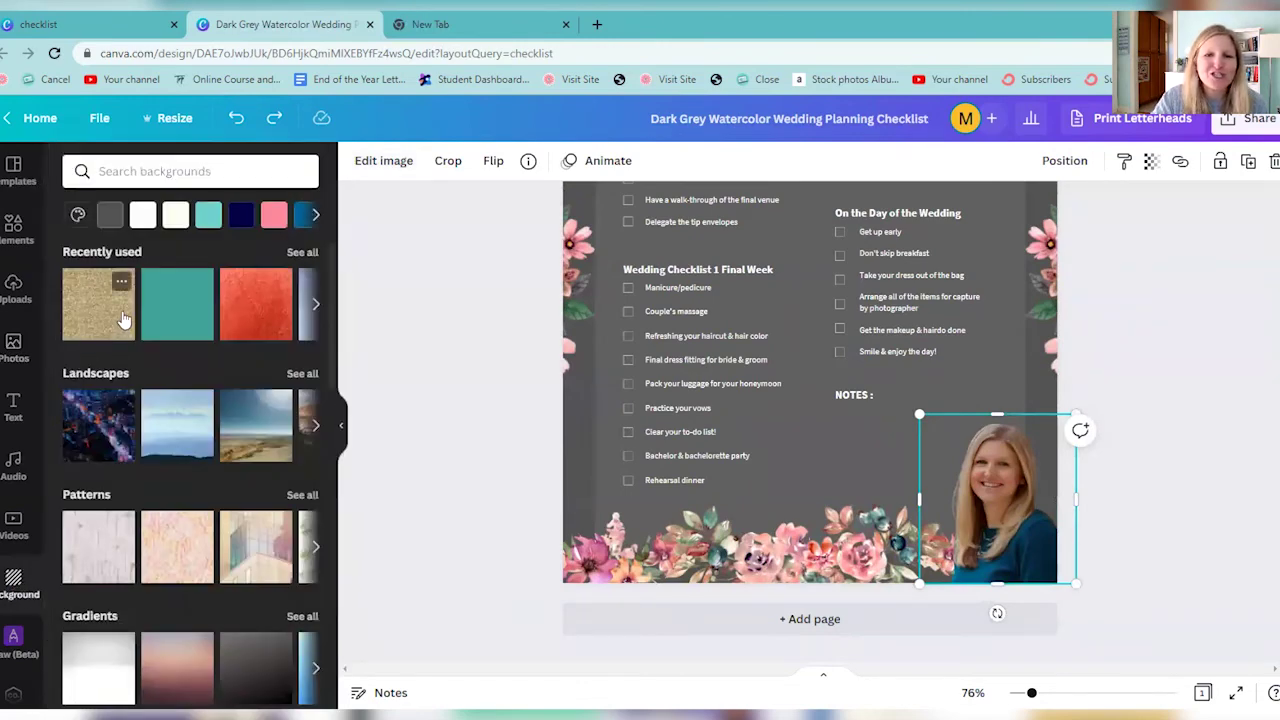
{"action": "left_click", "coordinate": [241, 307]}
{"action": "scroll", "coordinate": [600, 395], "scroll_direction": "up", "scroll_amount": 1}
{"action": "scroll", "coordinate": [571, 391], "scroll_direction": "up", "scroll_amount": 5}
{"action": "left_click", "coordinate": [314, 306]}
{"action": "left_click", "coordinate": [305, 252]}
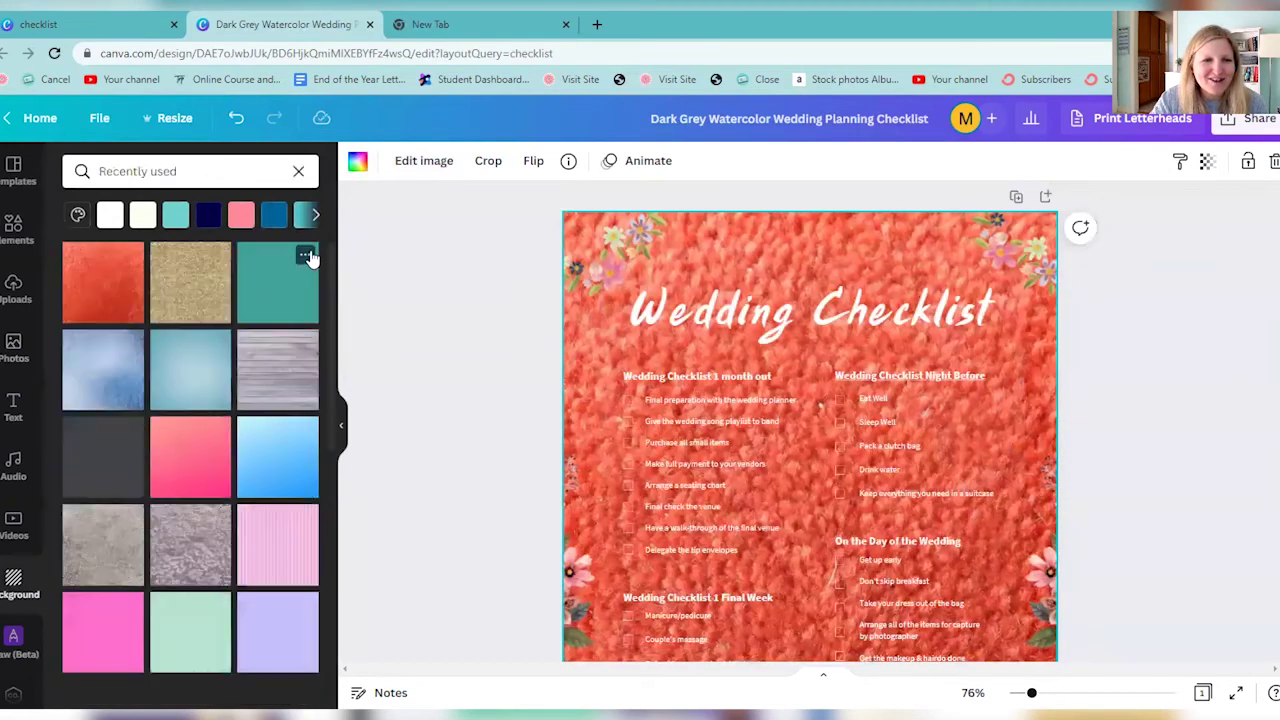
{"action": "left_click", "coordinate": [203, 284]}
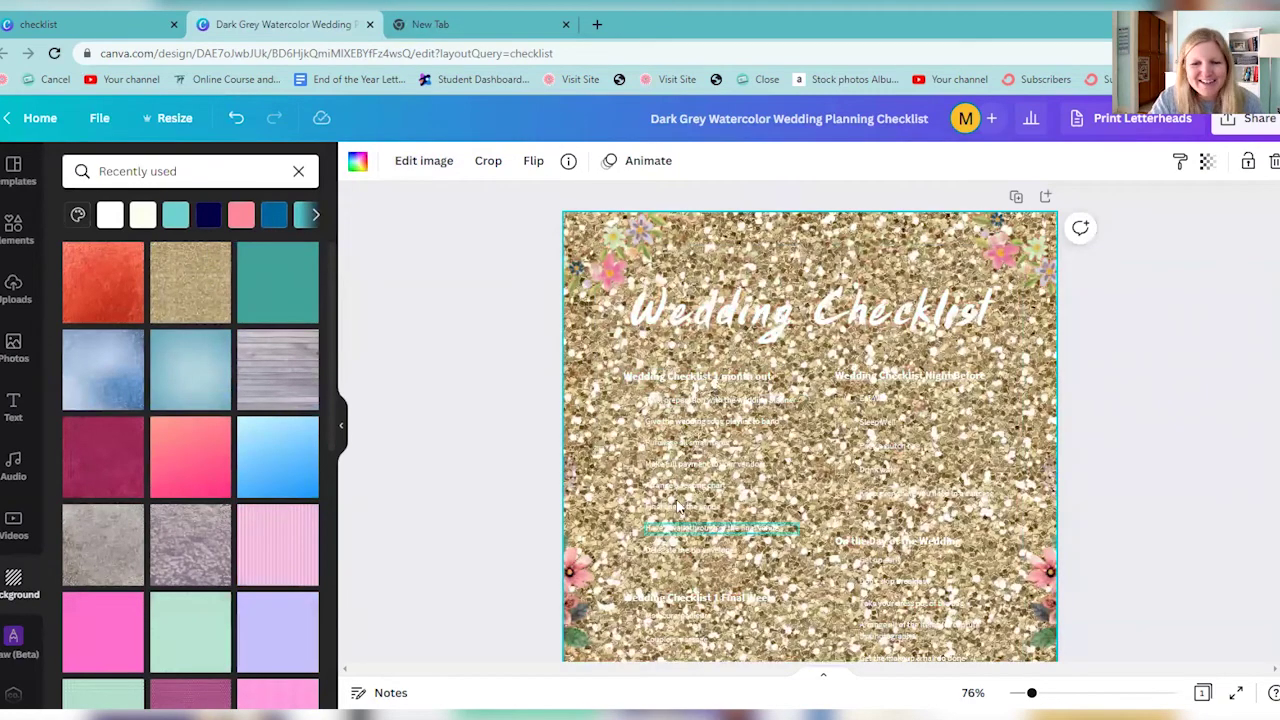
{"action": "scroll", "coordinate": [160, 500], "scroll_direction": "down", "scroll_amount": 3}
{"action": "left_click", "coordinate": [284, 552]}
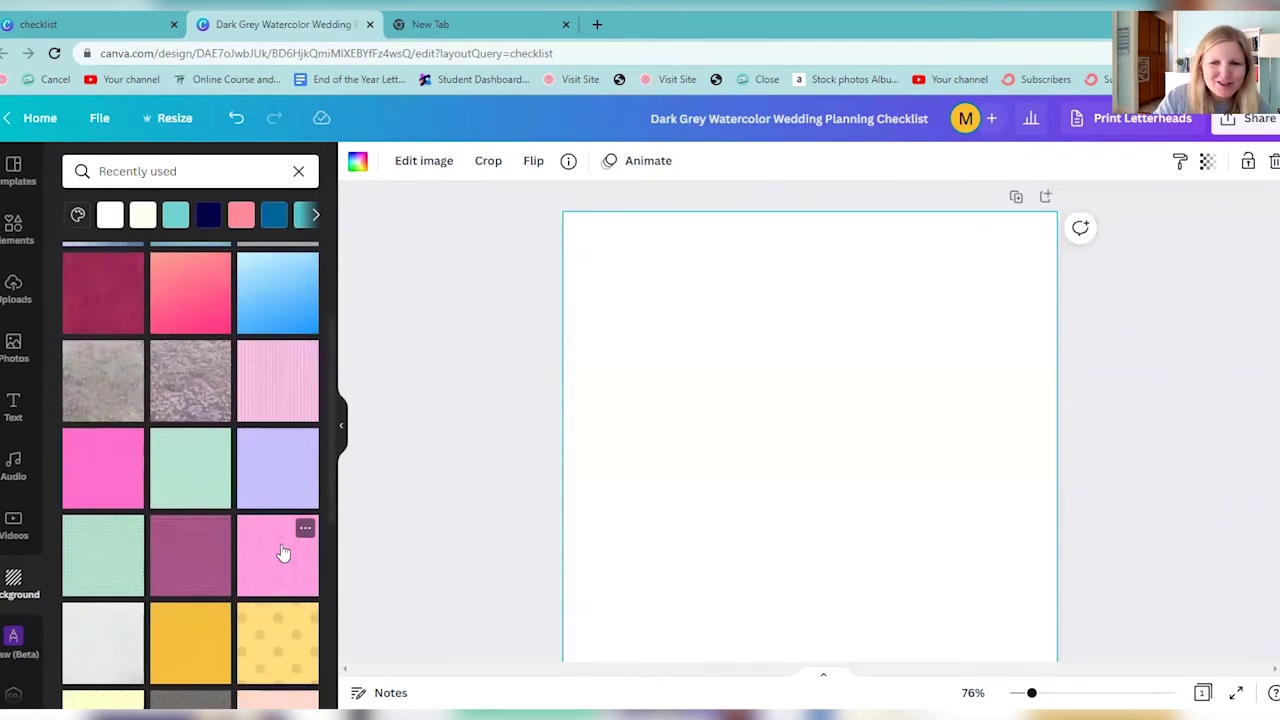
{"action": "scroll", "coordinate": [280, 530], "scroll_direction": "down", "scroll_amount": 6}
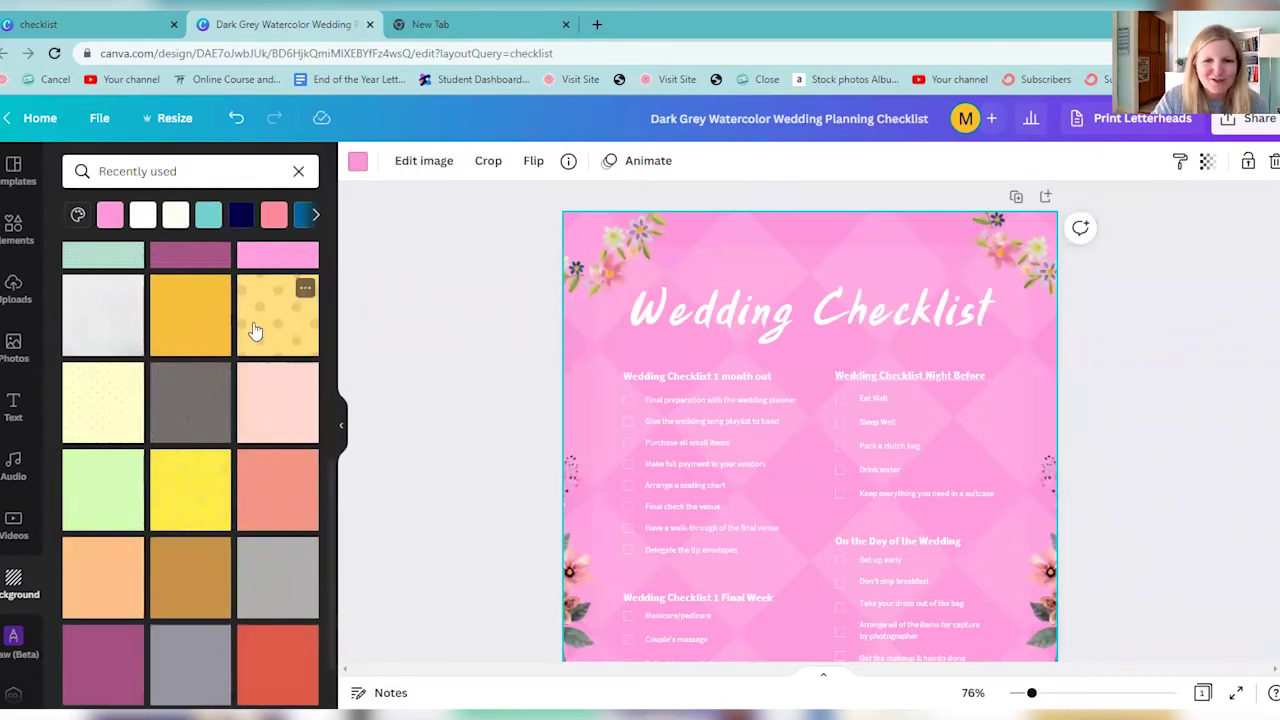
Step: Apply the yellow polka-dot background to the checklist and recolour it with the turquoise brand colour
{"action": "left_click", "coordinate": [255, 330]}
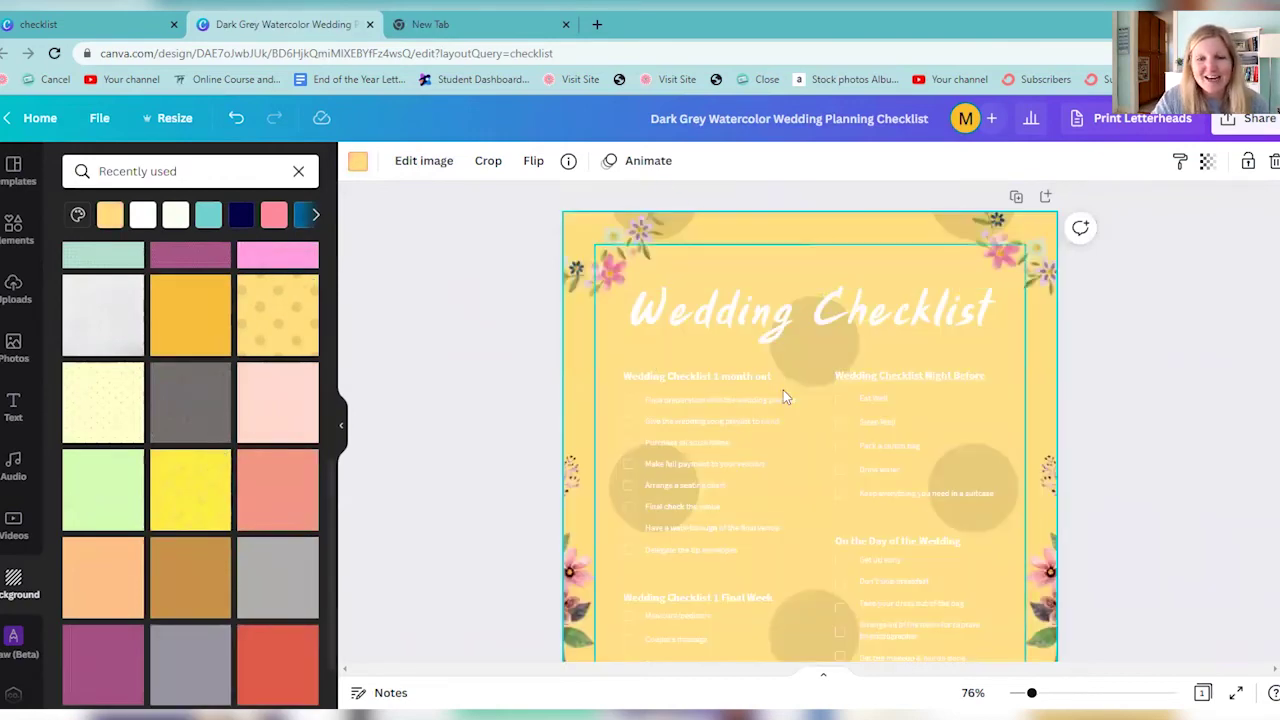
{"action": "left_click", "coordinate": [357, 163]}
{"action": "left_click", "coordinate": [303, 370]}
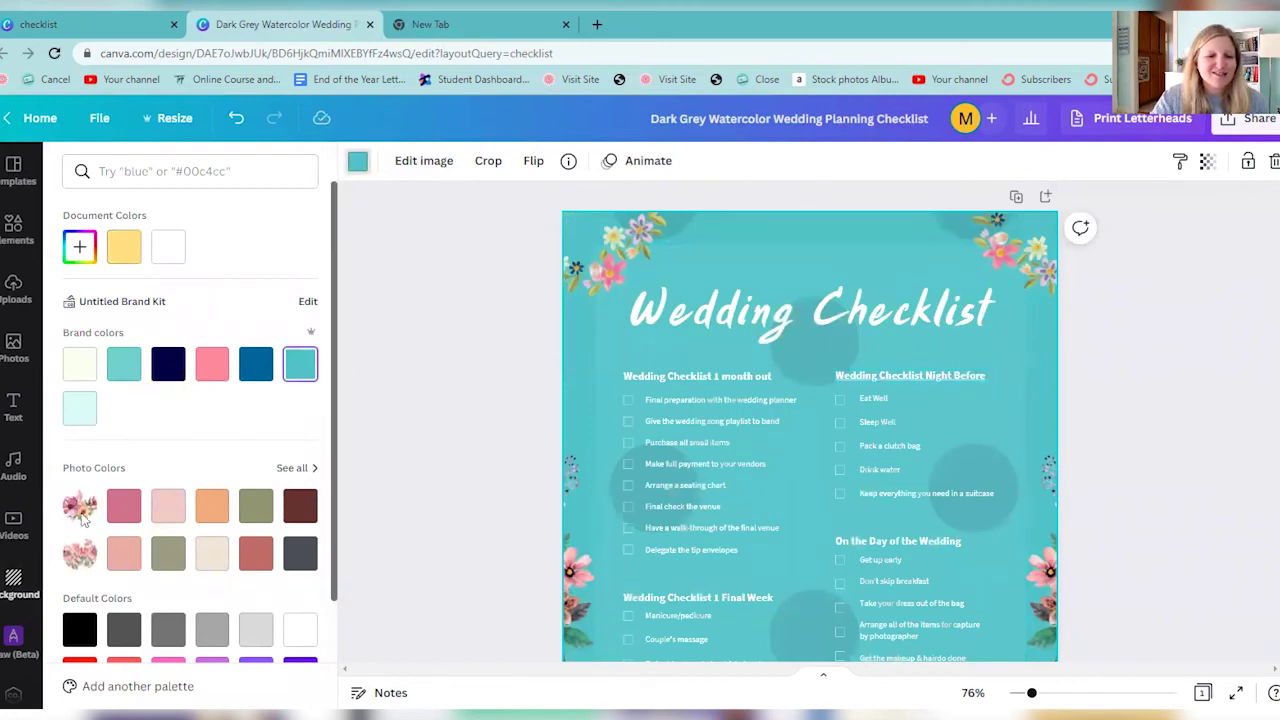
{"action": "scroll", "coordinate": [80, 512], "scroll_direction": "down", "scroll_amount": 3}
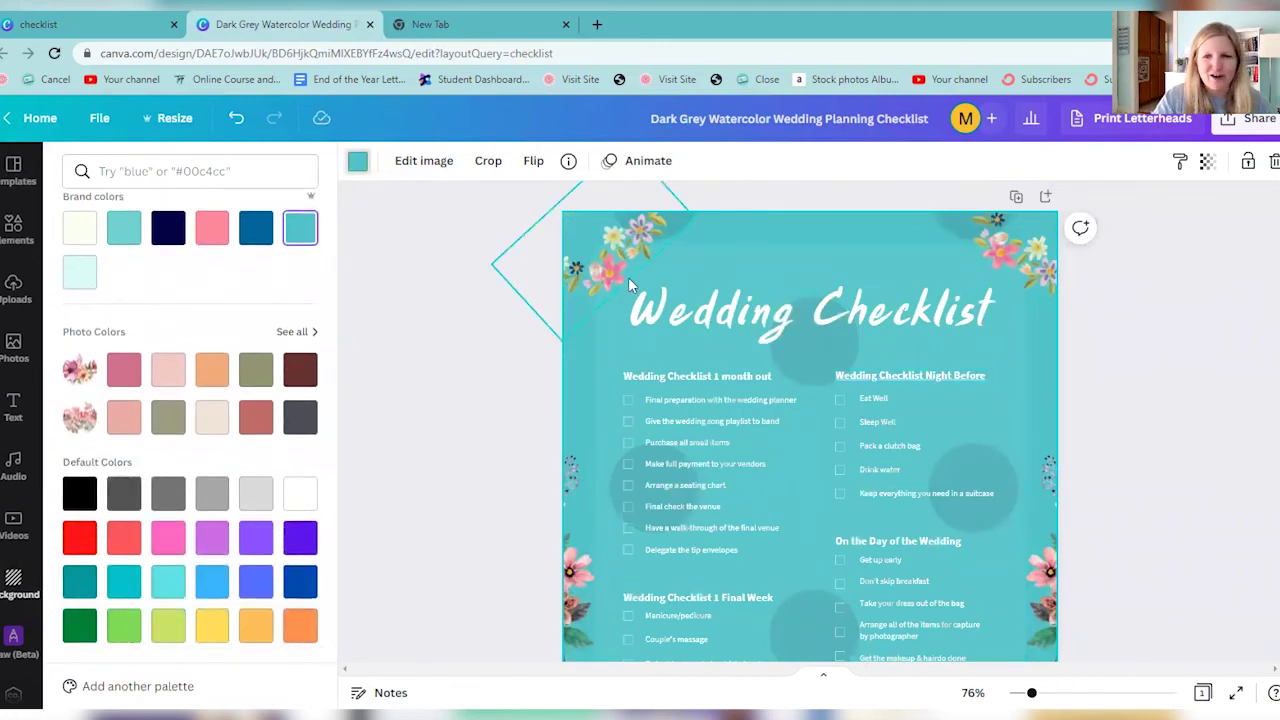
Step: Add the pink neon GLOW text style to the page and delete the original script "Wedding Checklist" title
{"action": "left_click", "coordinate": [725, 311]}
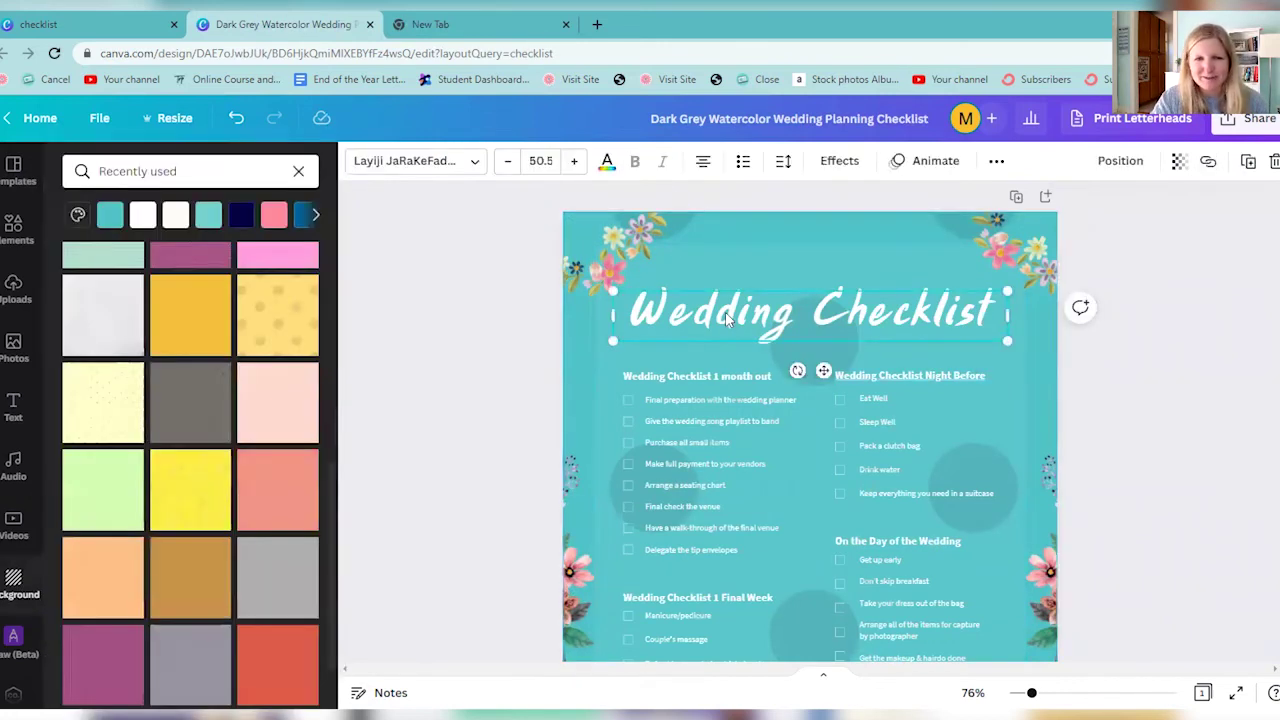
{"action": "left_click", "coordinate": [11, 412]}
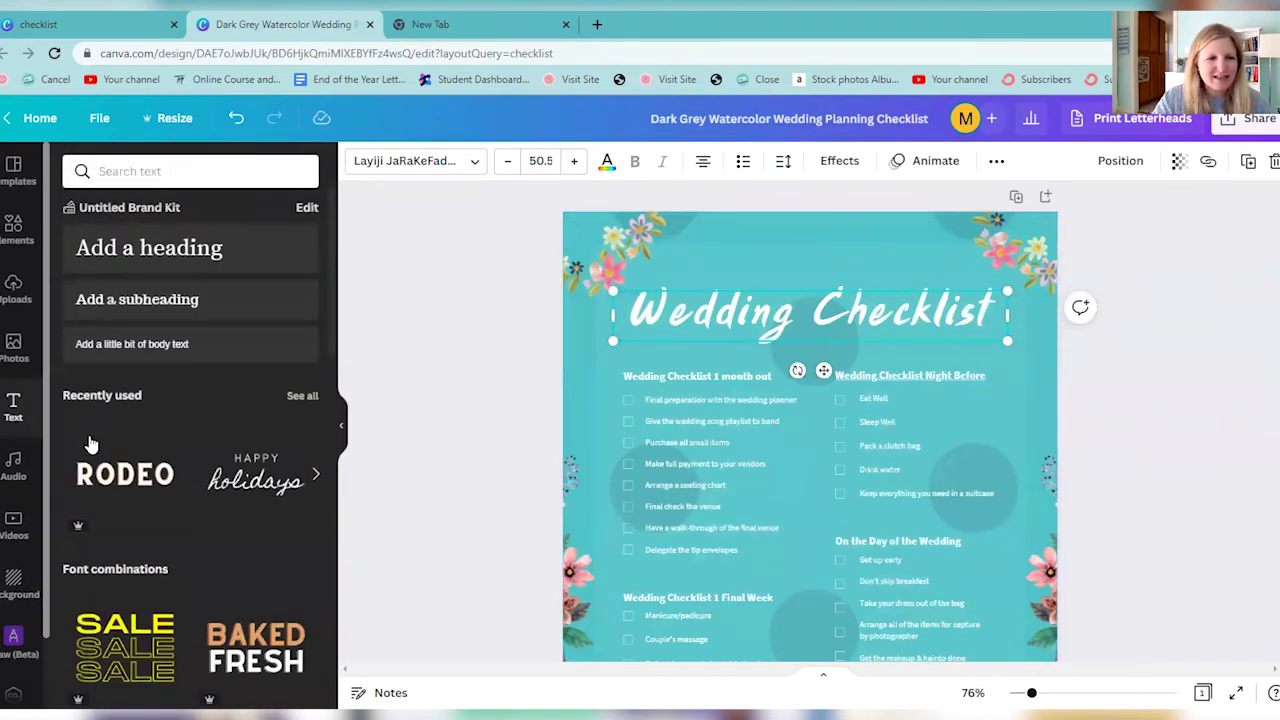
{"action": "scroll", "coordinate": [243, 480], "scroll_direction": "down", "scroll_amount": 3}
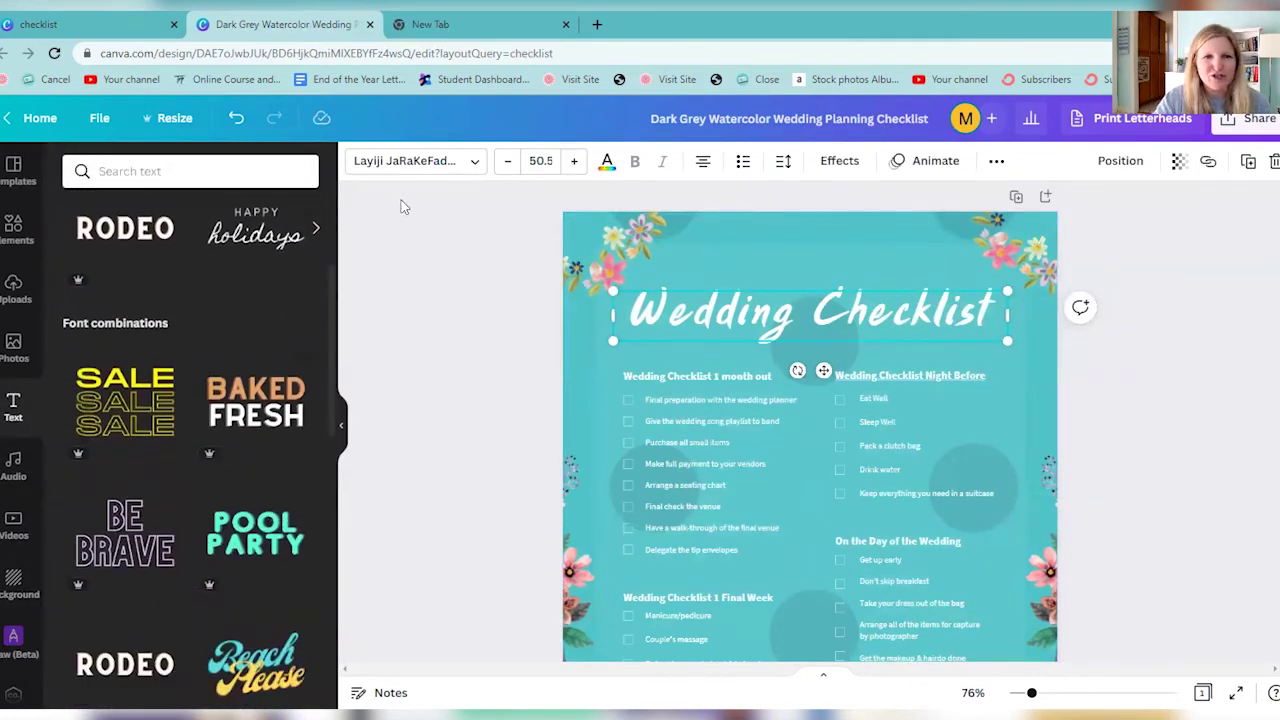
{"action": "double_click", "coordinate": [744, 320]}
{"action": "scroll", "coordinate": [206, 560], "scroll_direction": "down", "scroll_amount": 4}
{"action": "left_click", "coordinate": [138, 472]}
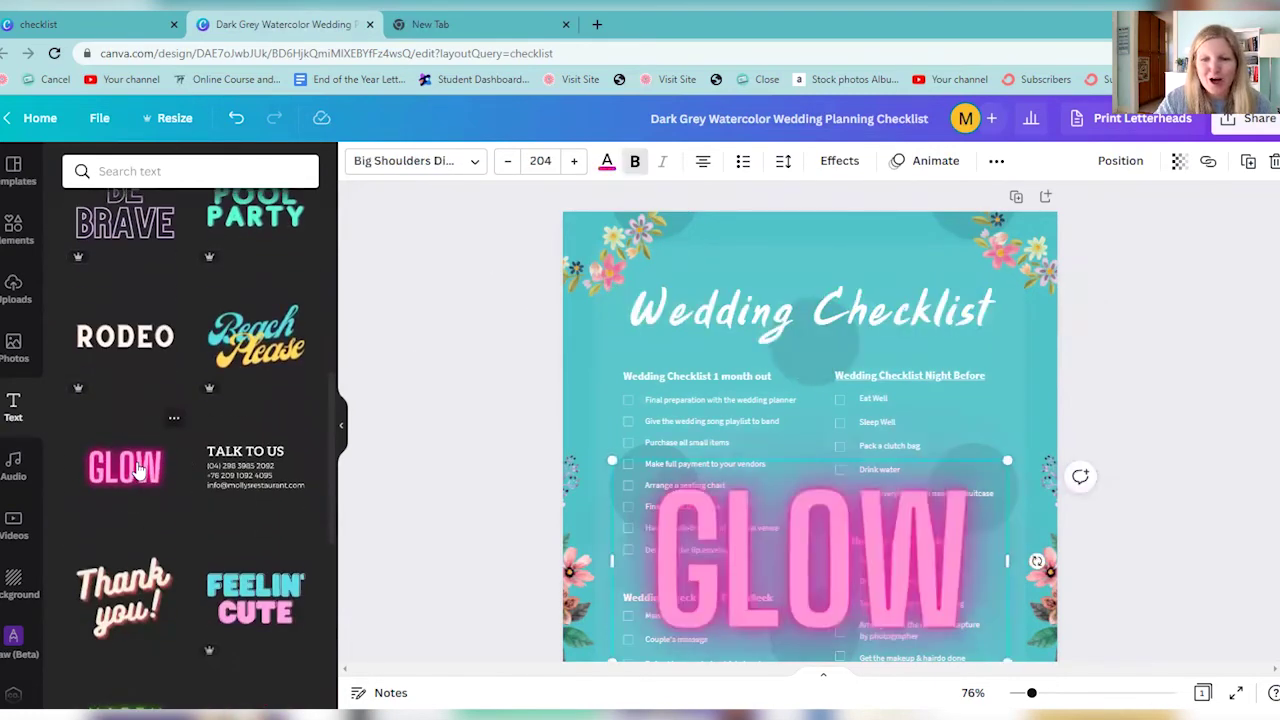
{"action": "left_click_drag", "start_coordinate": [785, 574], "coordinate": [786, 460]}
{"action": "left_click", "coordinate": [782, 318]}
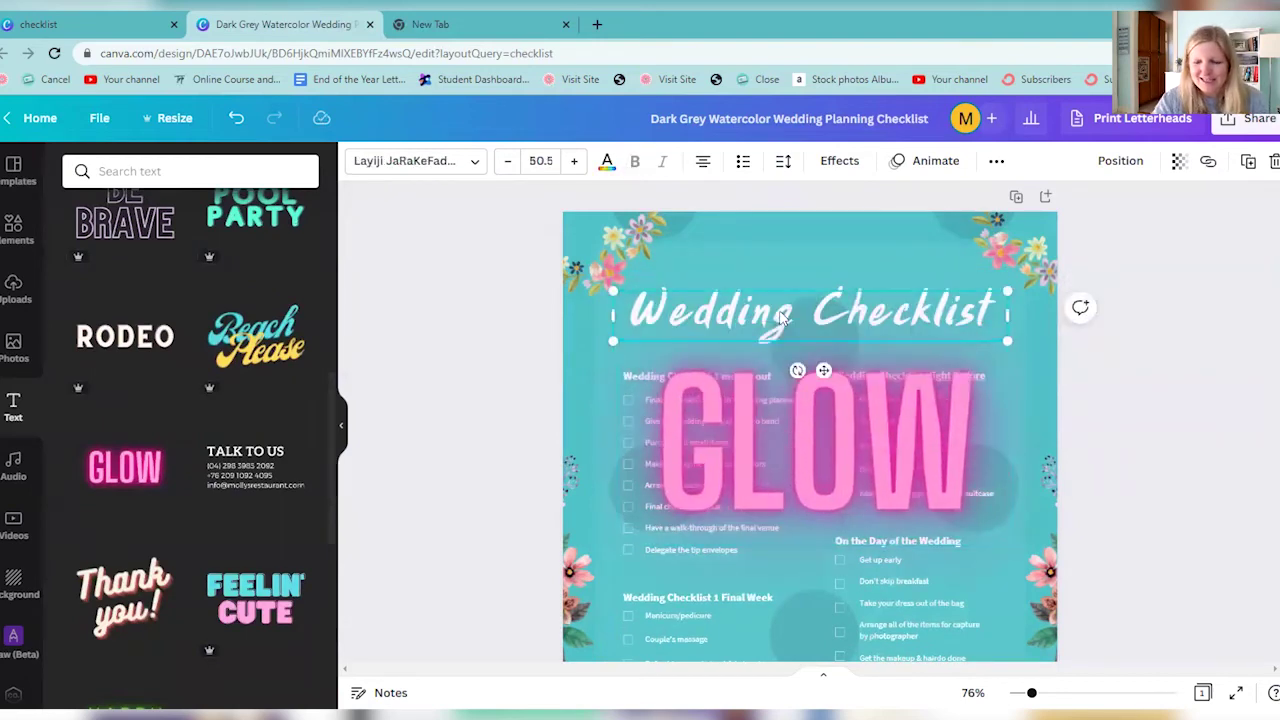
{"action": "key", "text": "Delete"}
Step: Move the GLOW text to the top of the page and reduce its font size to 82.2
{"action": "left_click_drag", "start_coordinate": [871, 414], "coordinate": [846, 274]}
{"action": "left_click", "coordinate": [508, 170]}
{"action": "left_click", "coordinate": [508, 170]}
{"action": "left_click", "coordinate": [508, 170]}
{"action": "left_click", "coordinate": [508, 170]}
{"action": "left_click", "coordinate": [508, 162]}
{"action": "left_click", "coordinate": [508, 162]}
{"action": "left_click", "coordinate": [508, 162]}
{"action": "left_click", "coordinate": [508, 162]}
{"action": "left_click", "coordinate": [508, 162]}
{"action": "left_click", "coordinate": [508, 162]}
{"action": "left_click", "coordinate": [508, 162]}
{"action": "left_click", "coordinate": [508, 162]}
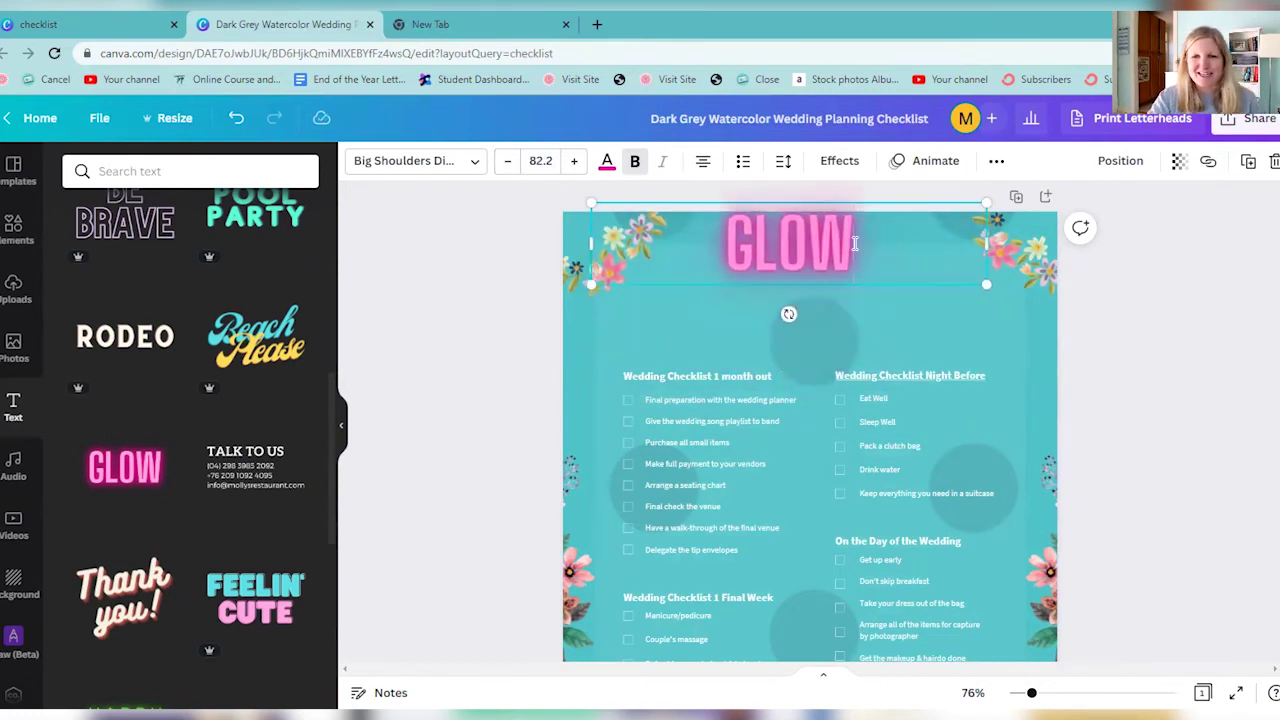
Step: Replace the GLOW text with "WEDDING CHECKLIST"
{"action": "double_click", "coordinate": [735, 240]}
{"action": "type", "text": "WEDDI"}
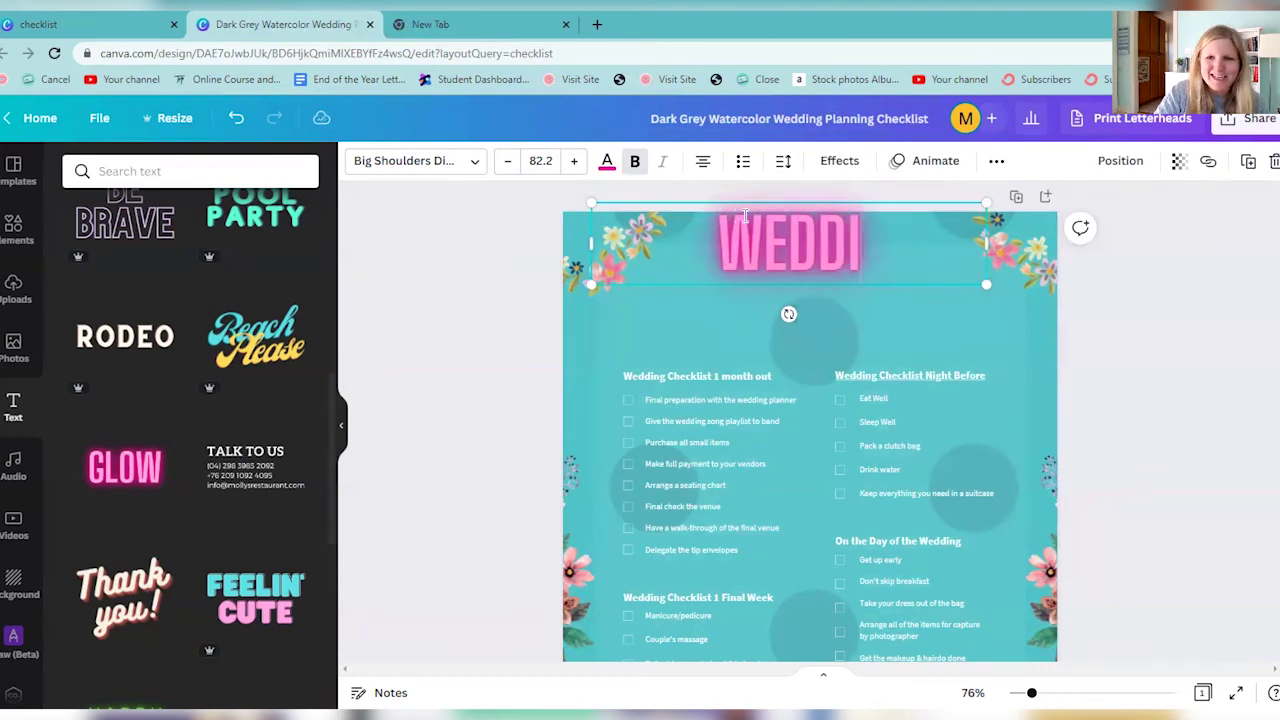
{"action": "type", "text": "NG CHECKLIST"}
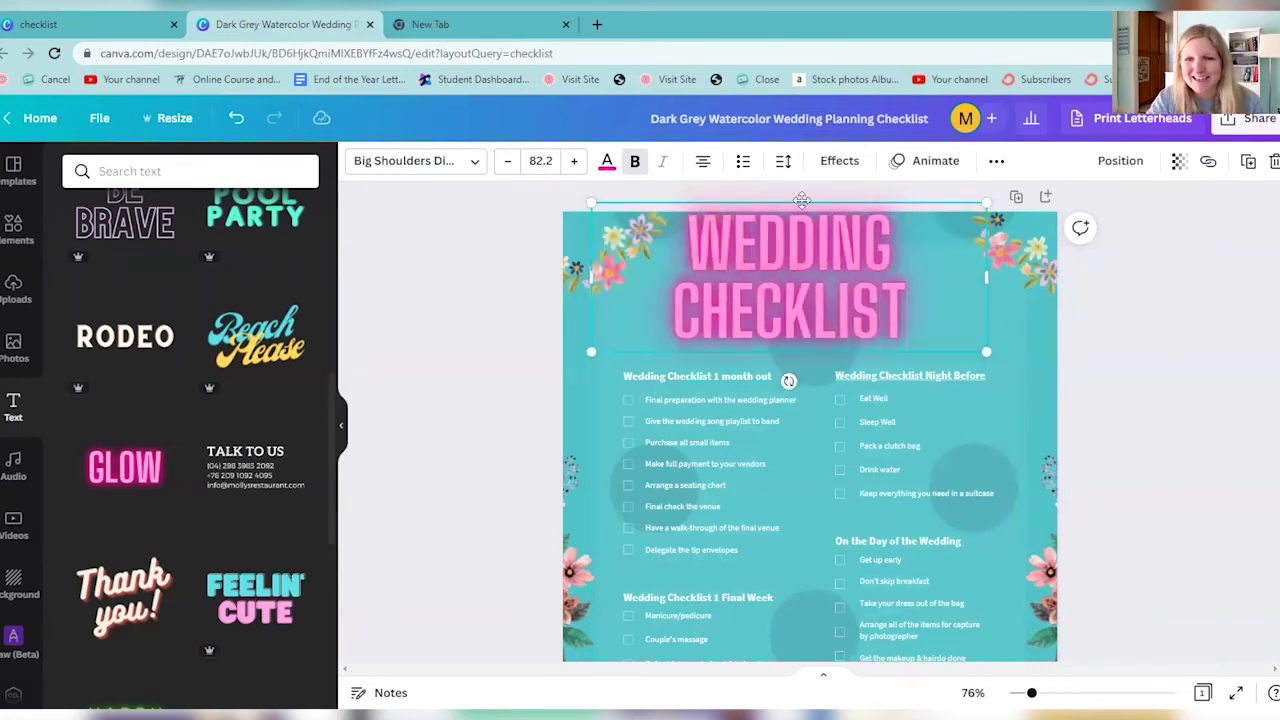
Step: Widen the neon title's text box, reduce its font size to 71.2, and place it on one line above the checklist columns
{"action": "left_click_drag", "start_coordinate": [802, 200], "coordinate": [814, 217]}
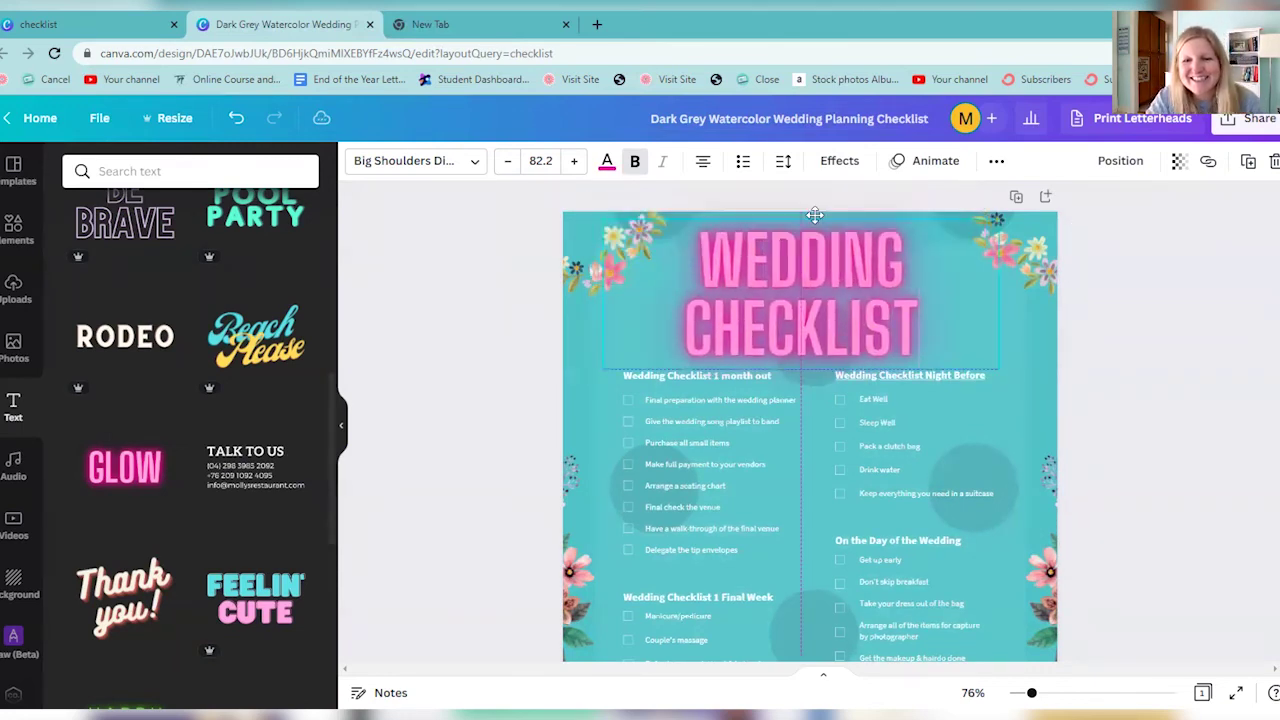
{"action": "left_click_drag", "start_coordinate": [1000, 293], "coordinate": [1020, 293]}
{"action": "left_click", "coordinate": [508, 161]}
{"action": "left_click", "coordinate": [508, 161]}
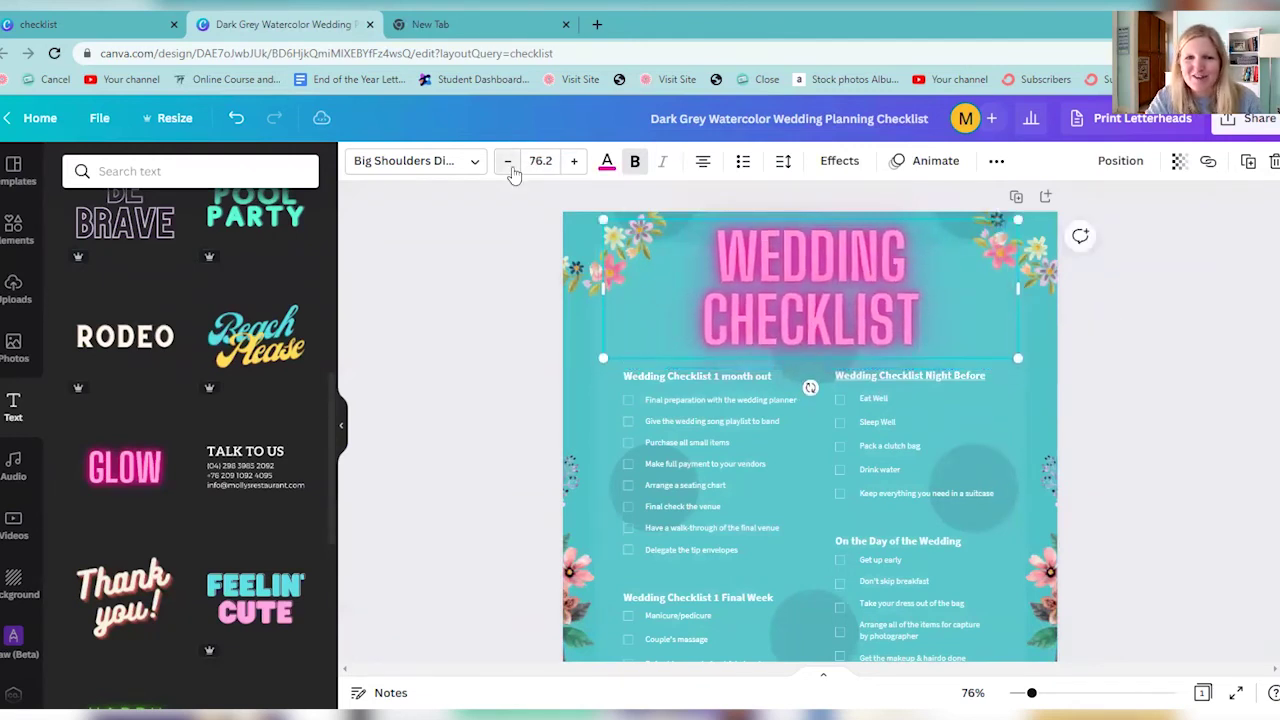
{"action": "left_click", "coordinate": [508, 161]}
{"action": "left_click_drag", "start_coordinate": [884, 220], "coordinate": [879, 283]}
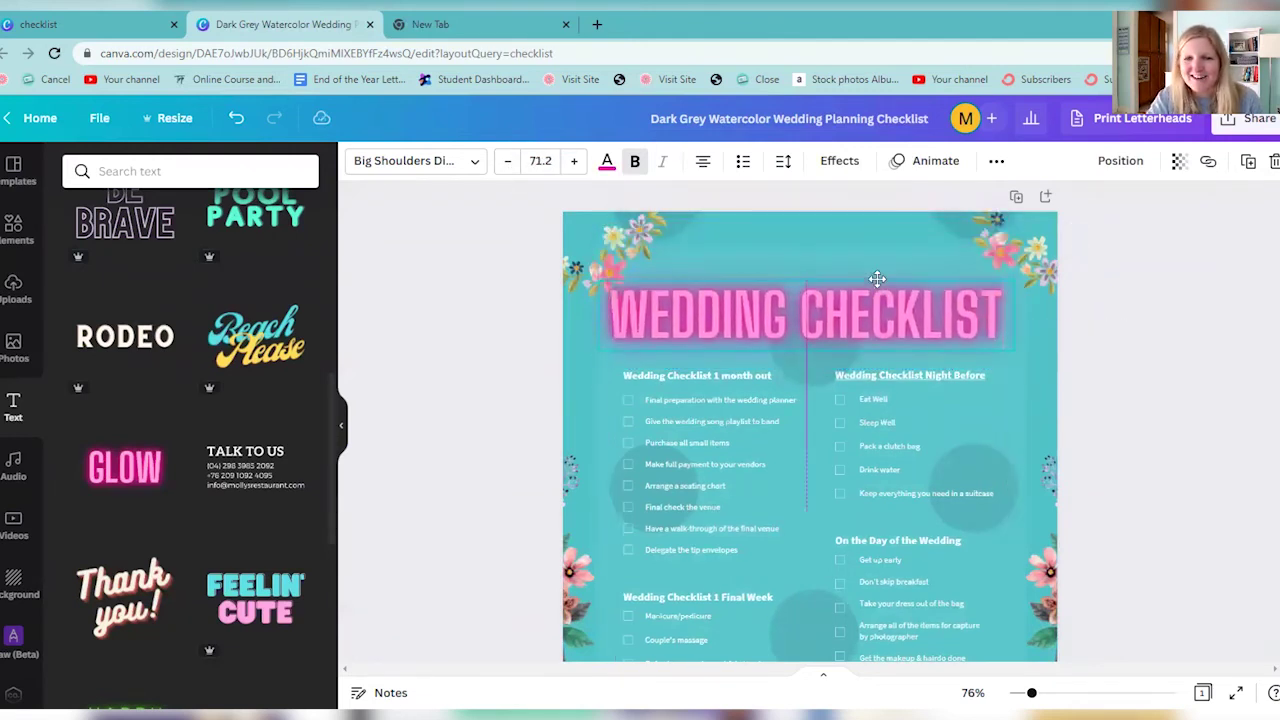
Step: Recolour the neon title with the light pink brand colour and reduce its font size to 64.2
{"action": "left_click", "coordinate": [607, 161]}
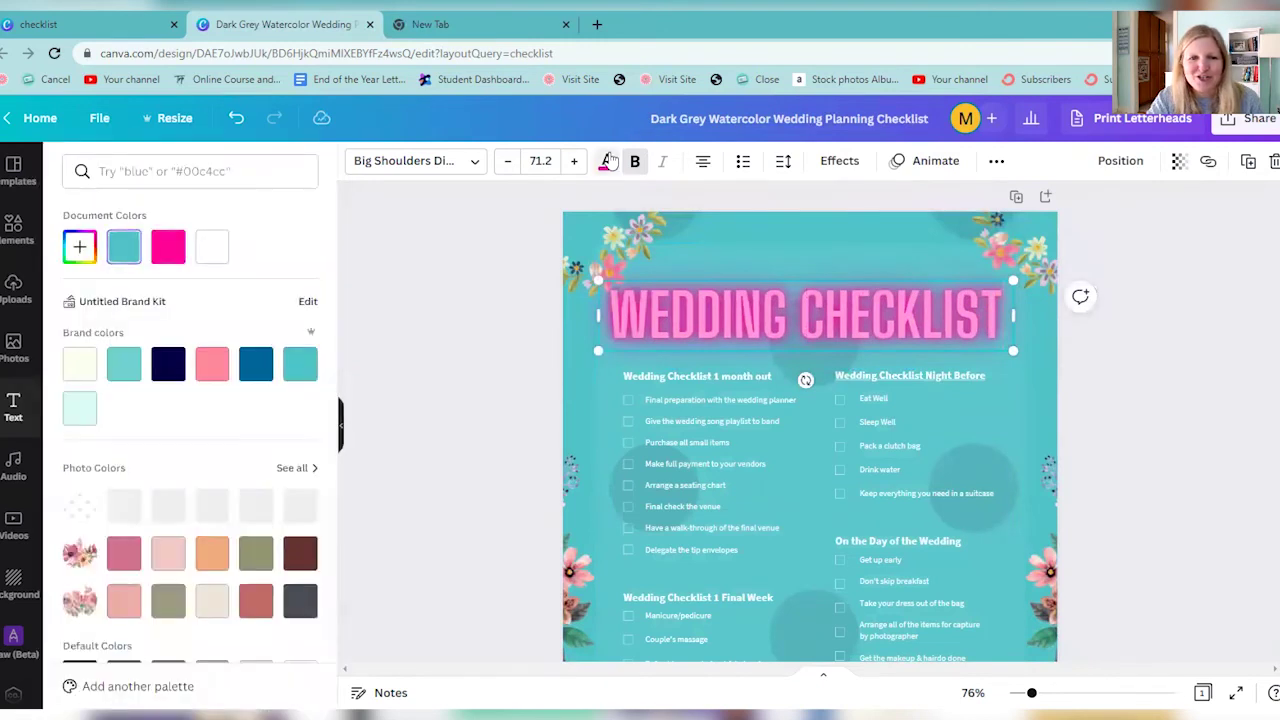
{"action": "left_click", "coordinate": [208, 380]}
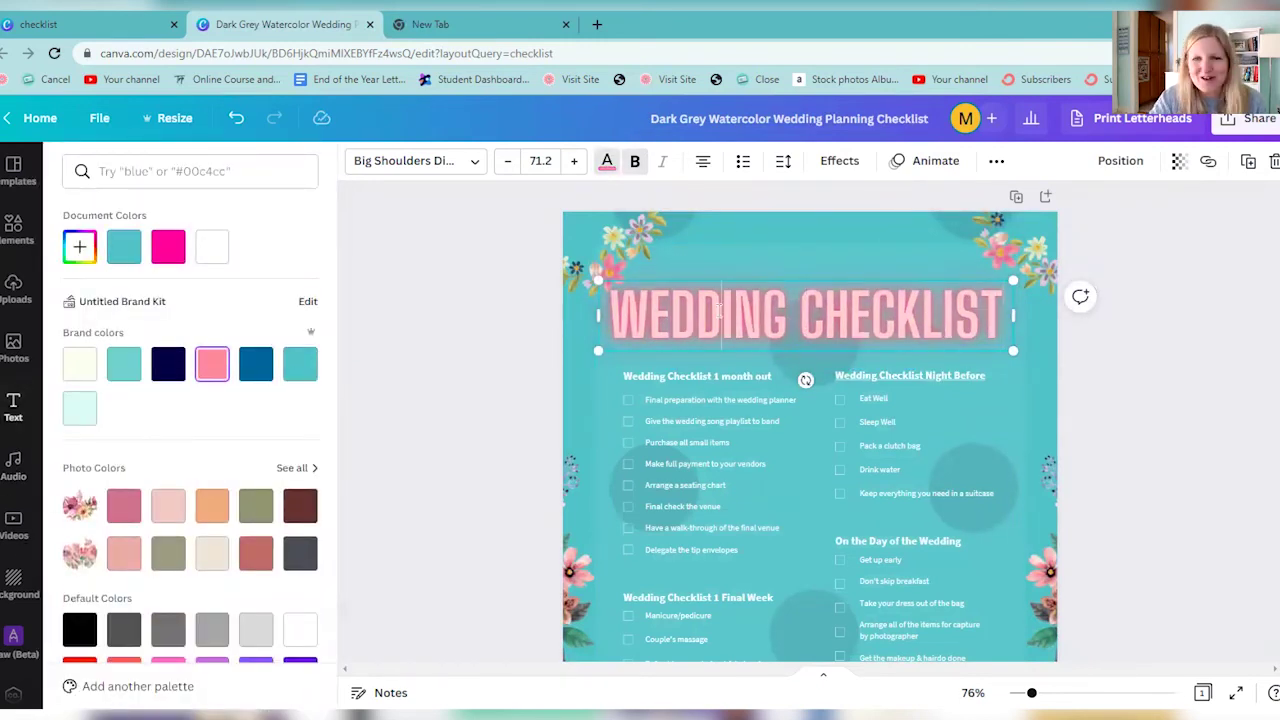
{"action": "left_click", "coordinate": [507, 161]}
{"action": "left_click", "coordinate": [507, 161]}
{"action": "left_click", "coordinate": [507, 161]}
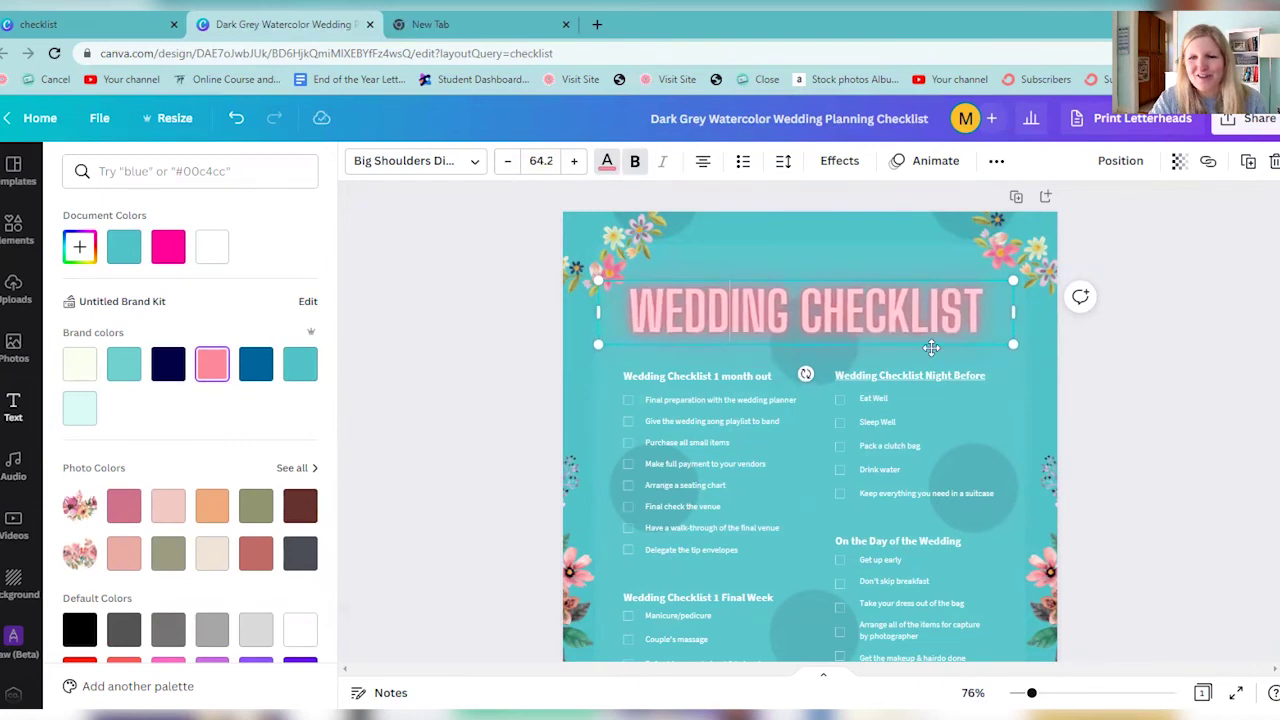
Step: Nudge the neon WEDDING CHECKLIST title slightly up and to the right above the checklist columns
{"action": "left_click_drag", "start_coordinate": [875, 275], "coordinate": [879, 272]}
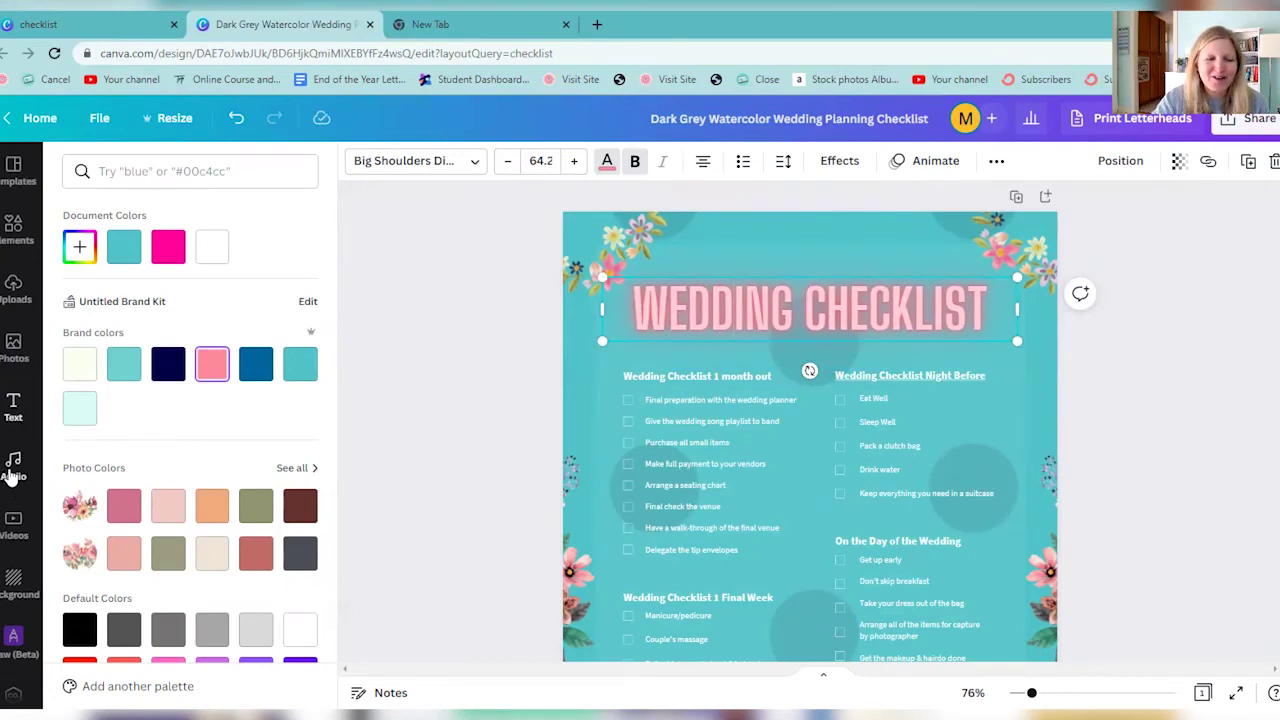
{"action": "scroll", "coordinate": [997, 377], "scroll_direction": "down", "scroll_amount": 5}
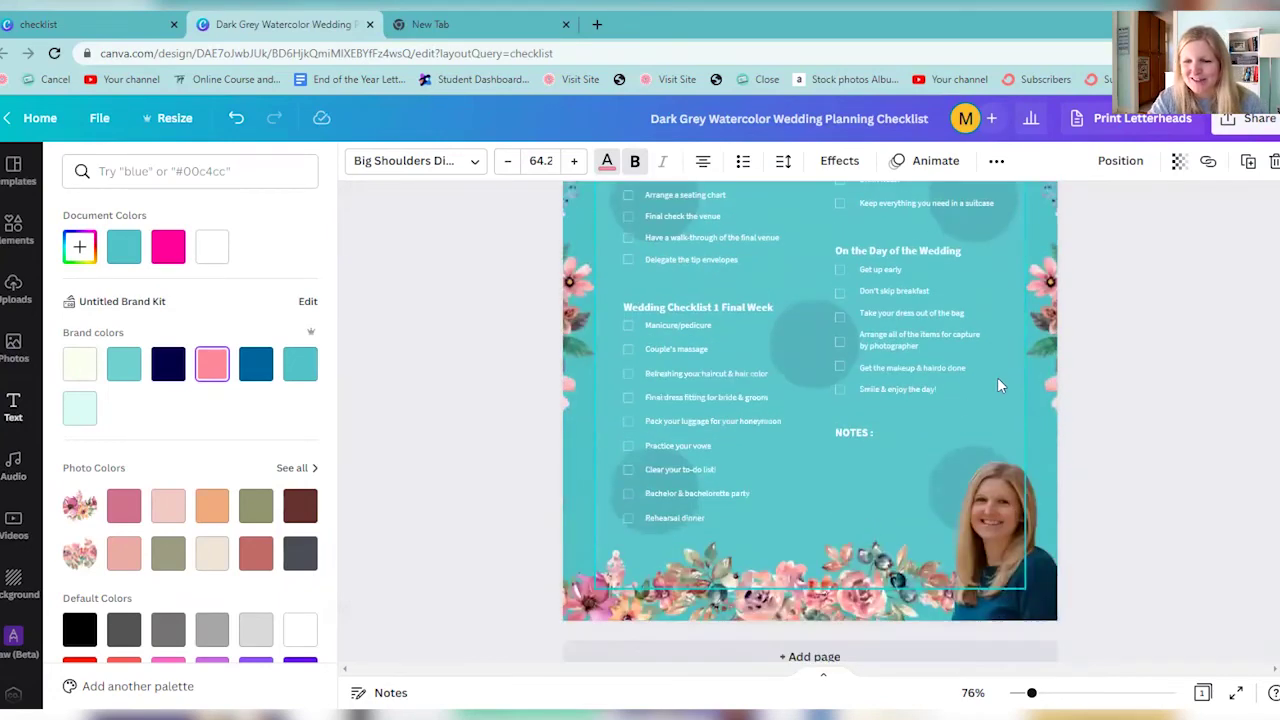
{"action": "scroll", "coordinate": [981, 439], "scroll_direction": "up", "scroll_amount": 4}
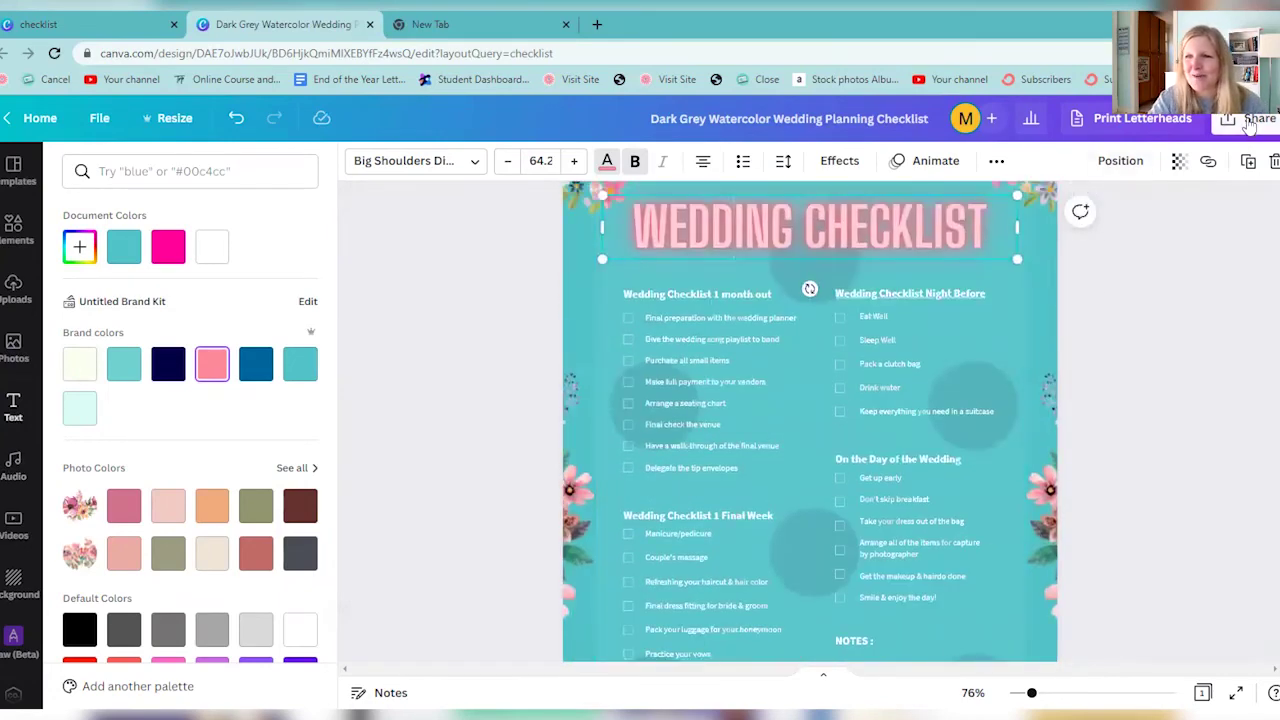
Step: Choose PDF Standard as the download file type for the wedding checklist
{"action": "left_click", "coordinate": [1249, 120]}
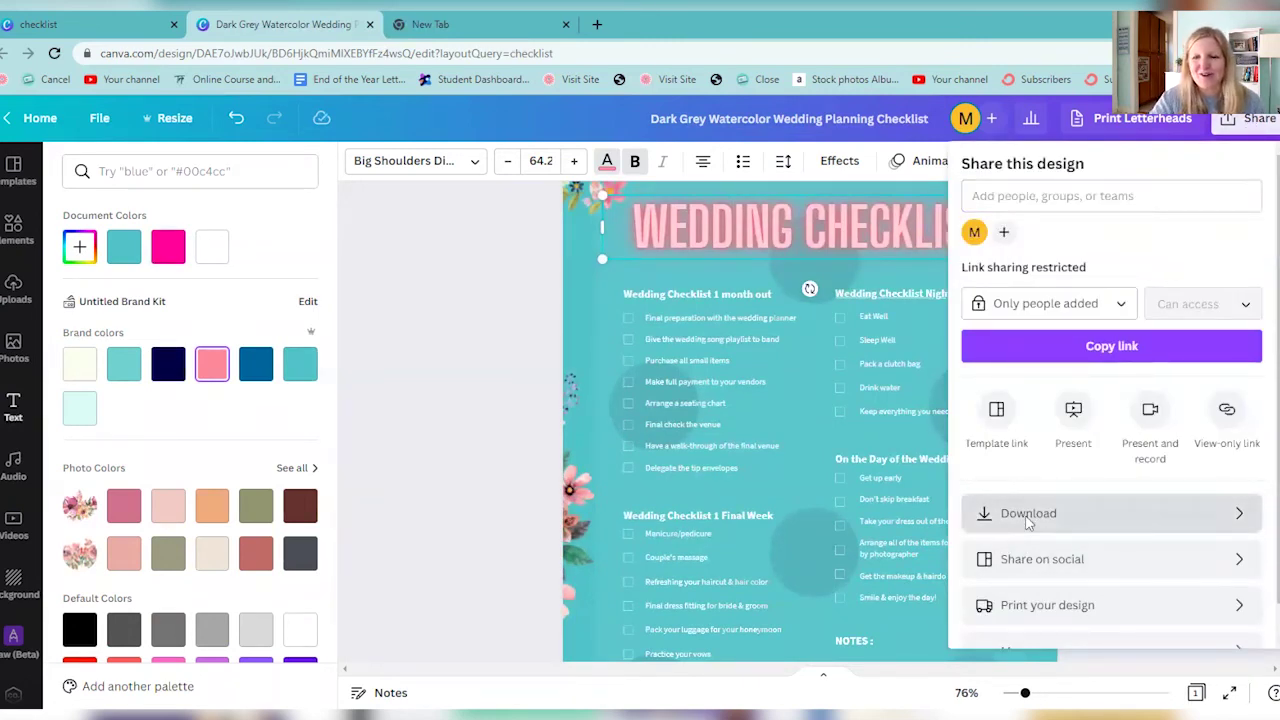
{"action": "left_click", "coordinate": [1028, 518]}
{"action": "left_click", "coordinate": [1015, 238]}
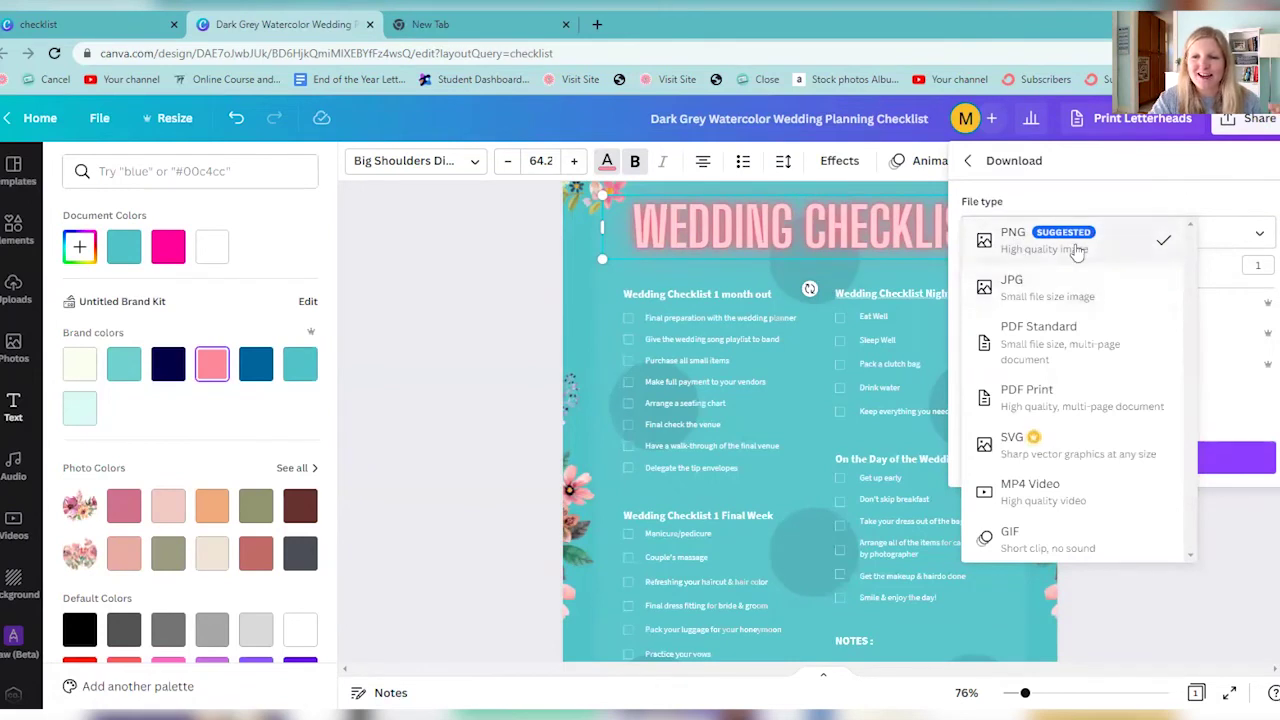
{"action": "left_click", "coordinate": [1033, 350]}
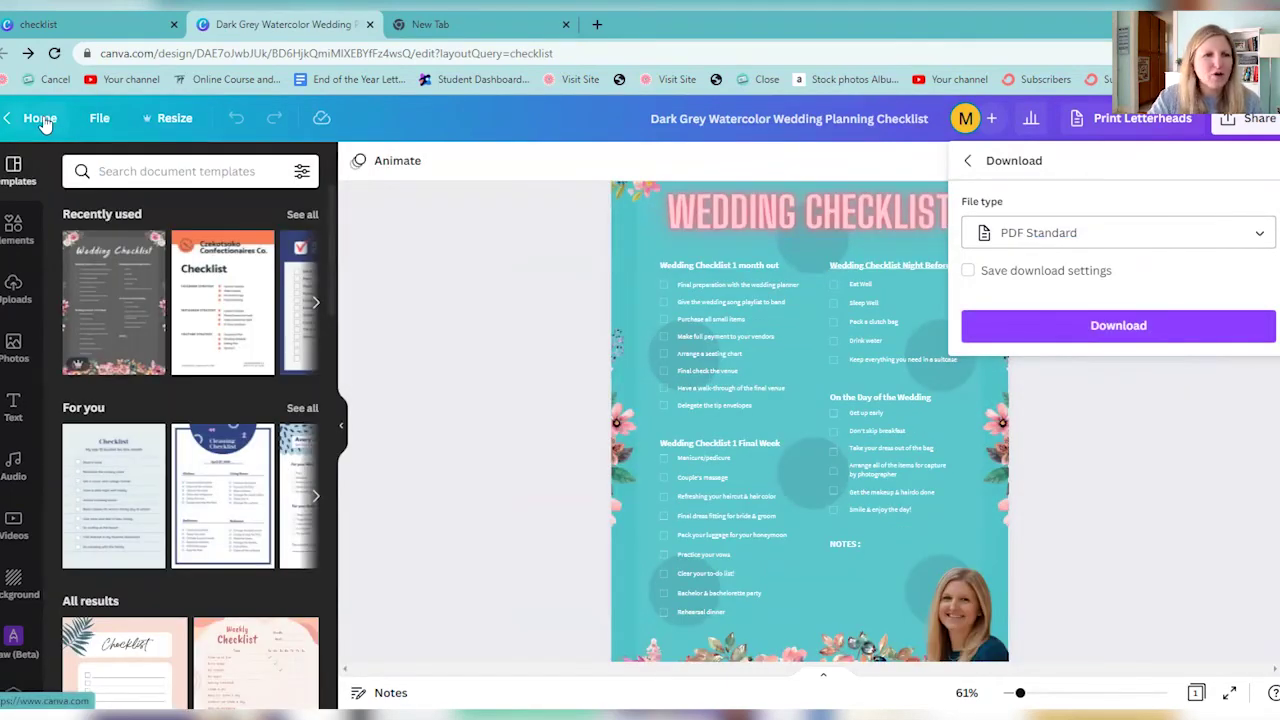
Step: Return to the home page and open the recent design Copy of Digital Blog Post Templates
{"action": "left_click", "coordinate": [42, 120]}
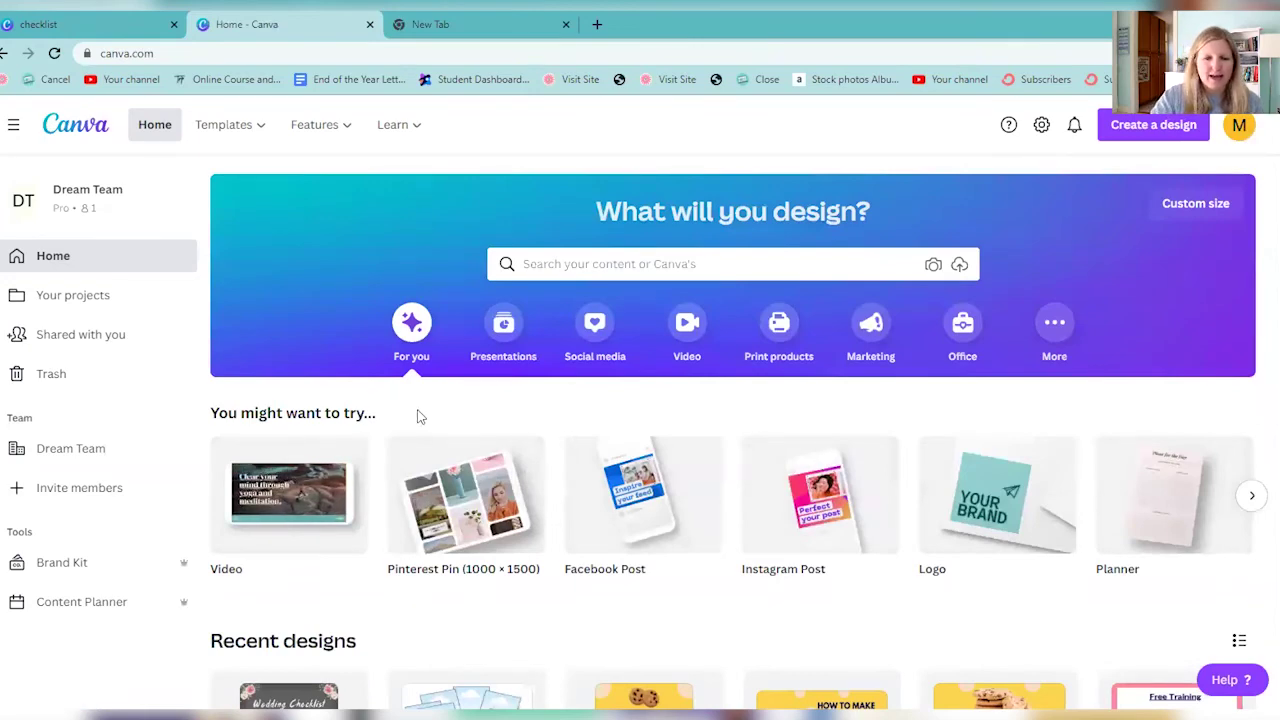
{"action": "scroll", "coordinate": [460, 416], "scroll_direction": "down", "scroll_amount": 1}
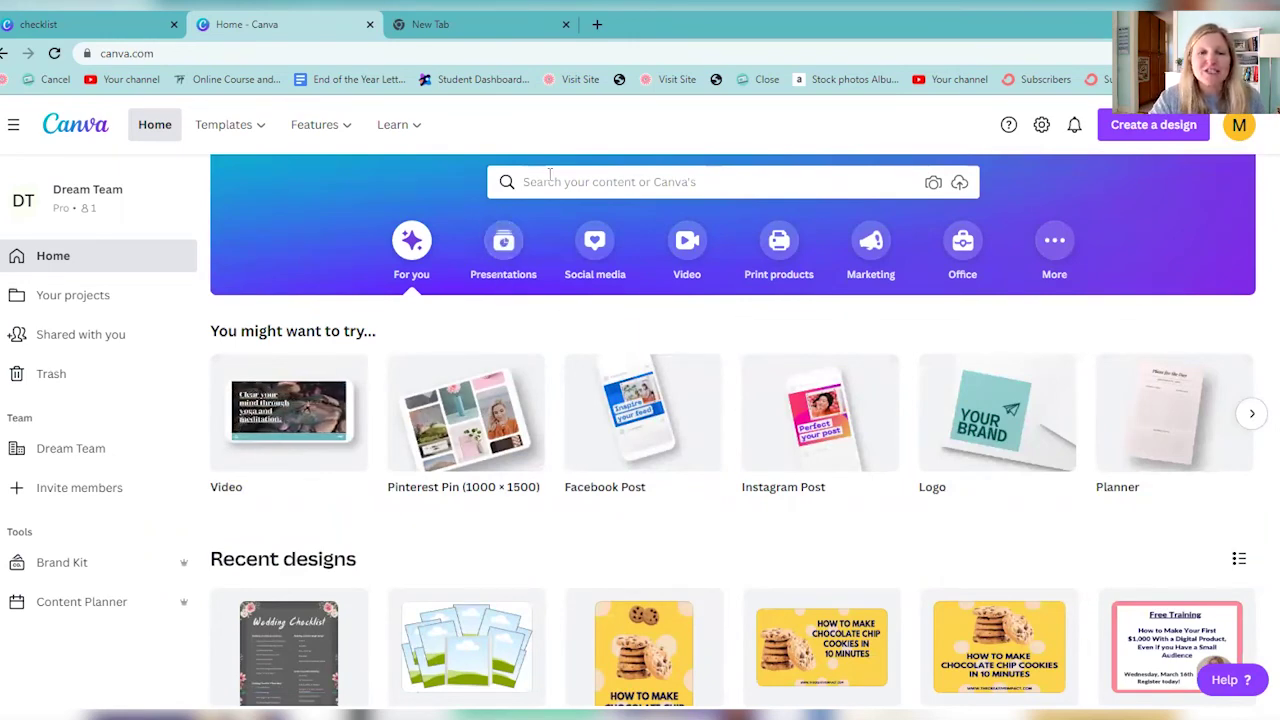
{"action": "scroll", "coordinate": [652, 322], "scroll_direction": "down", "scroll_amount": 3}
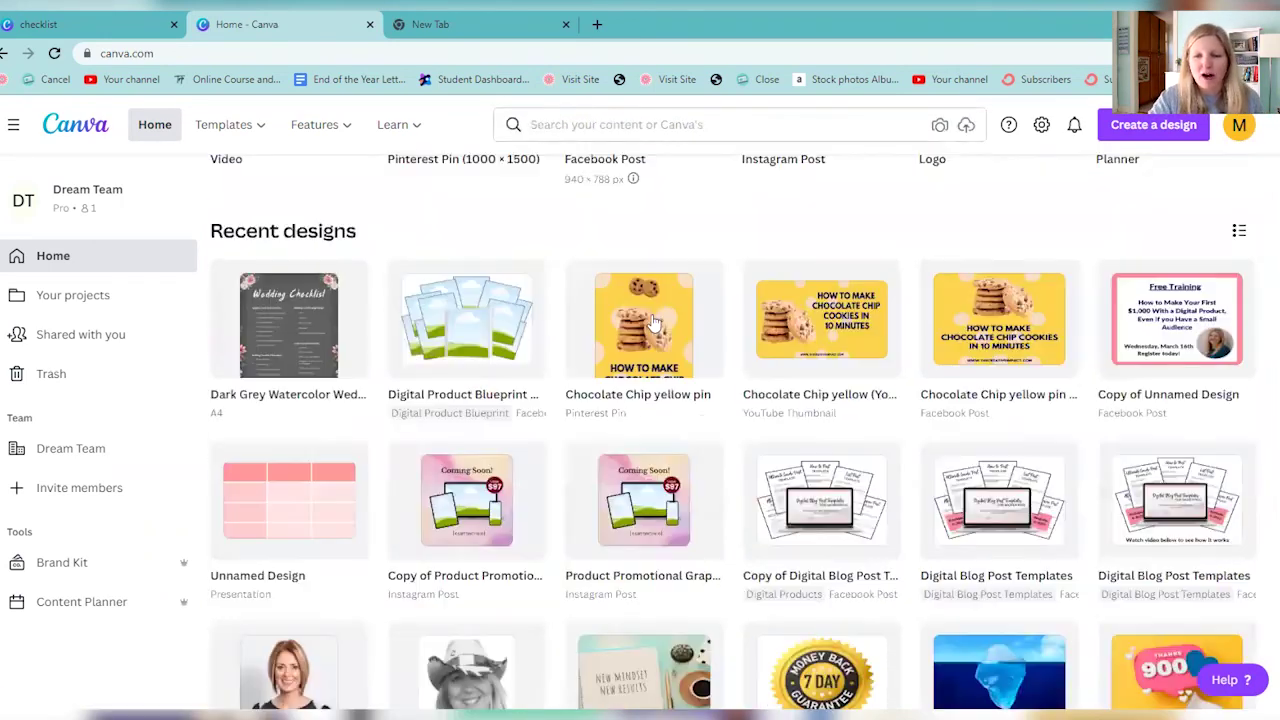
{"action": "left_click", "coordinate": [811, 500]}
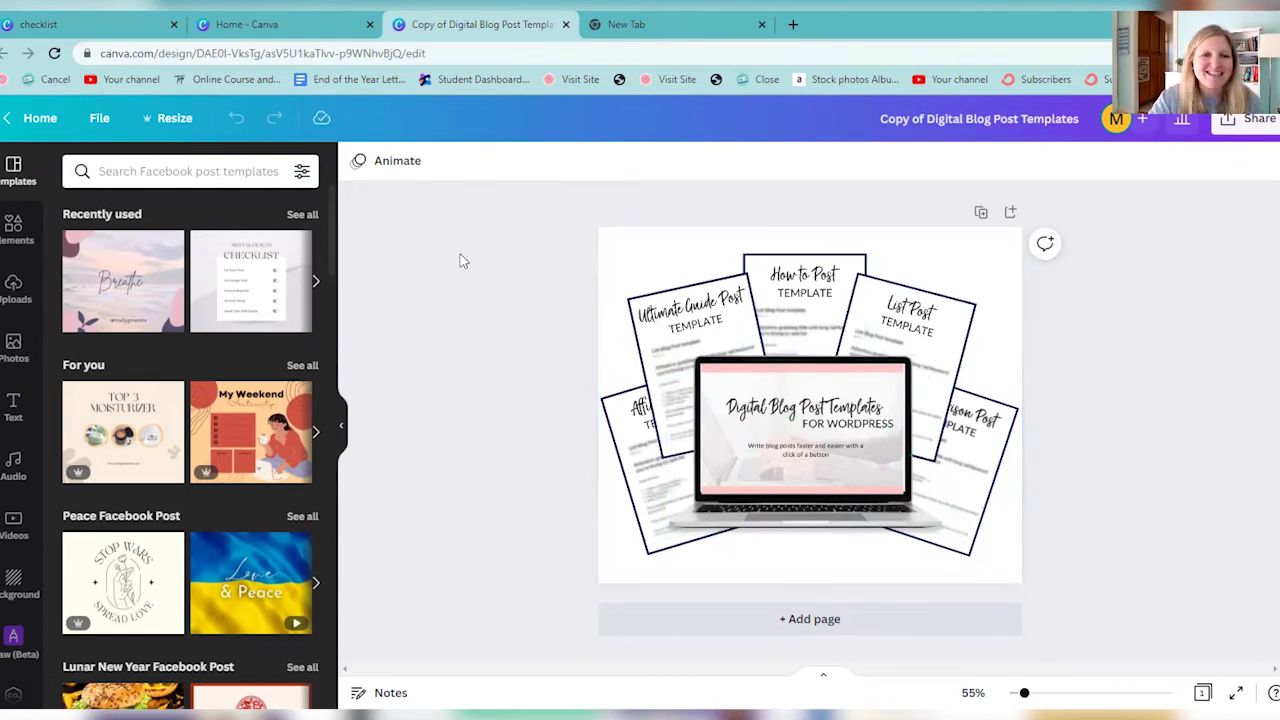
Step: Return to the home page and create a new blank Facebook Post design
{"action": "left_click", "coordinate": [42, 118]}
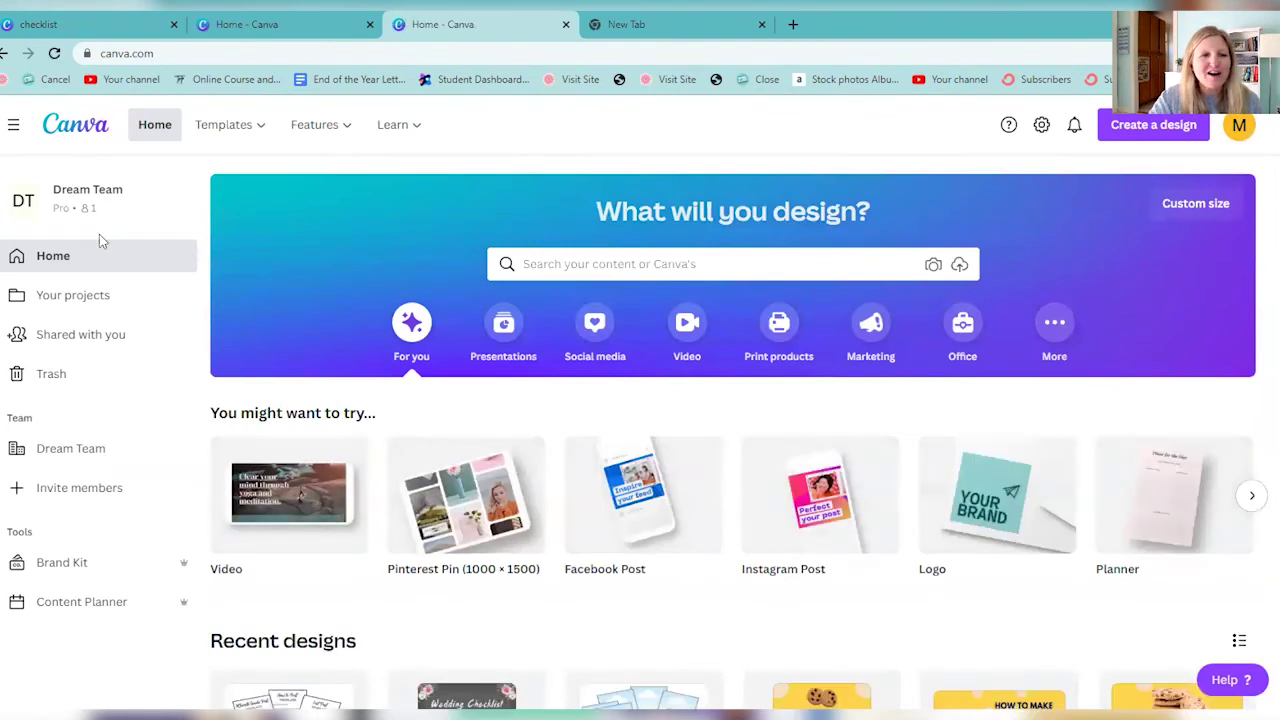
{"action": "left_click", "coordinate": [1140, 126]}
{"action": "left_click", "coordinate": [986, 296]}
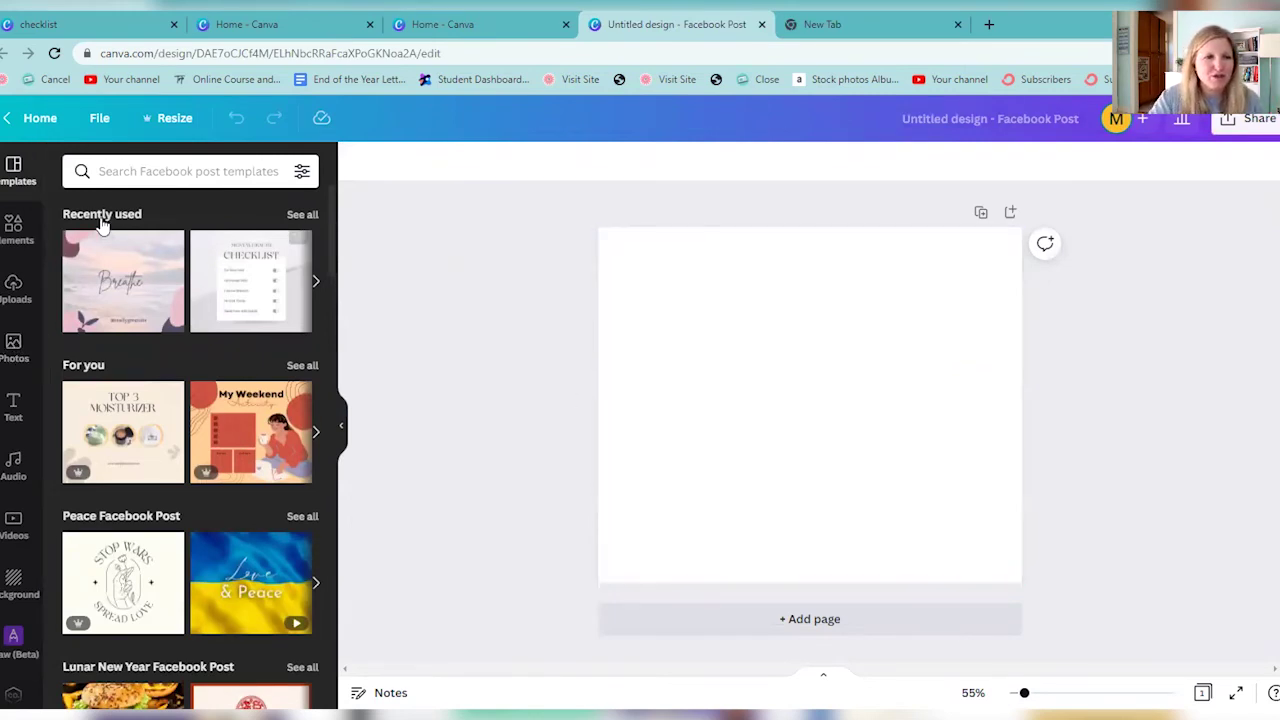
Step: Search the elements for "frame" and place the desktop computer frame, enlarged, in the lower middle of the page
{"action": "left_click", "coordinate": [14, 230]}
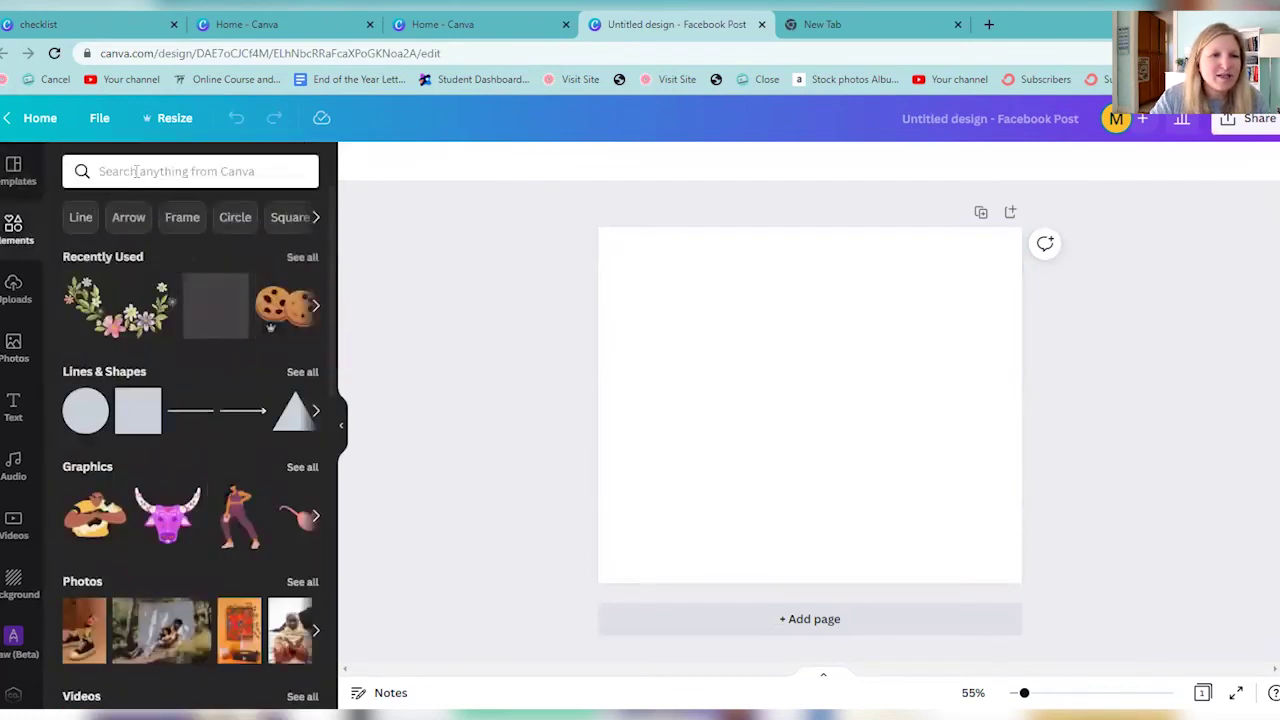
{"action": "left_click", "coordinate": [136, 171]}
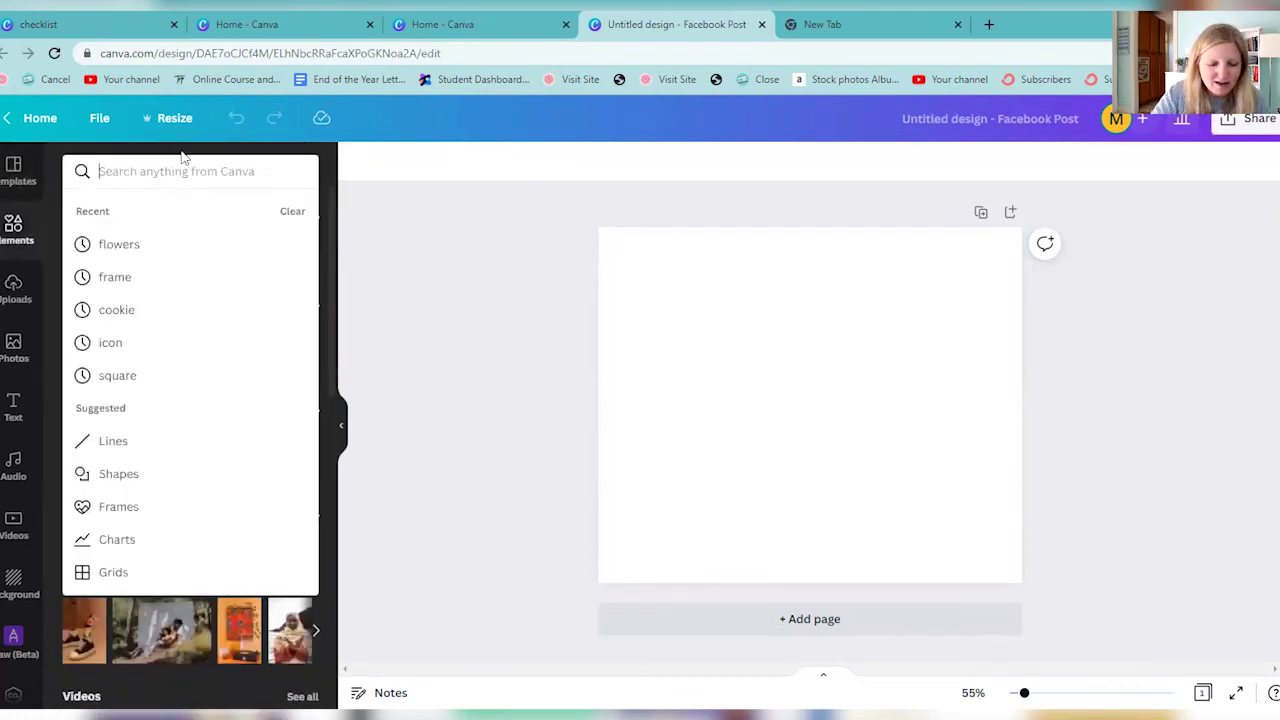
{"action": "type", "text": "frame"}
{"action": "key", "text": "Return"}
{"action": "scroll", "coordinate": [215, 393], "scroll_direction": "down", "scroll_amount": 1}
{"action": "scroll", "coordinate": [215, 393], "scroll_direction": "down", "scroll_amount": 2}
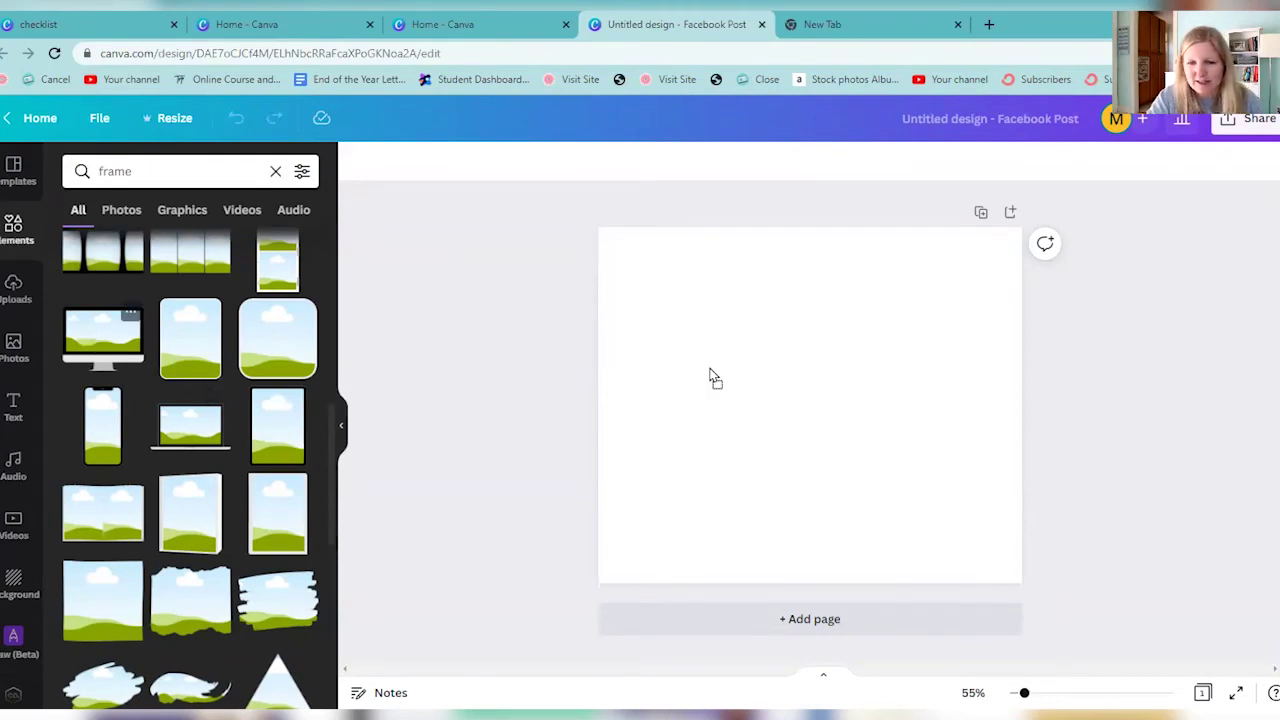
{"action": "left_click_drag", "start_coordinate": [712, 377], "coordinate": [691, 491]}
{"action": "left_click_drag", "start_coordinate": [754, 466], "coordinate": [770, 483]}
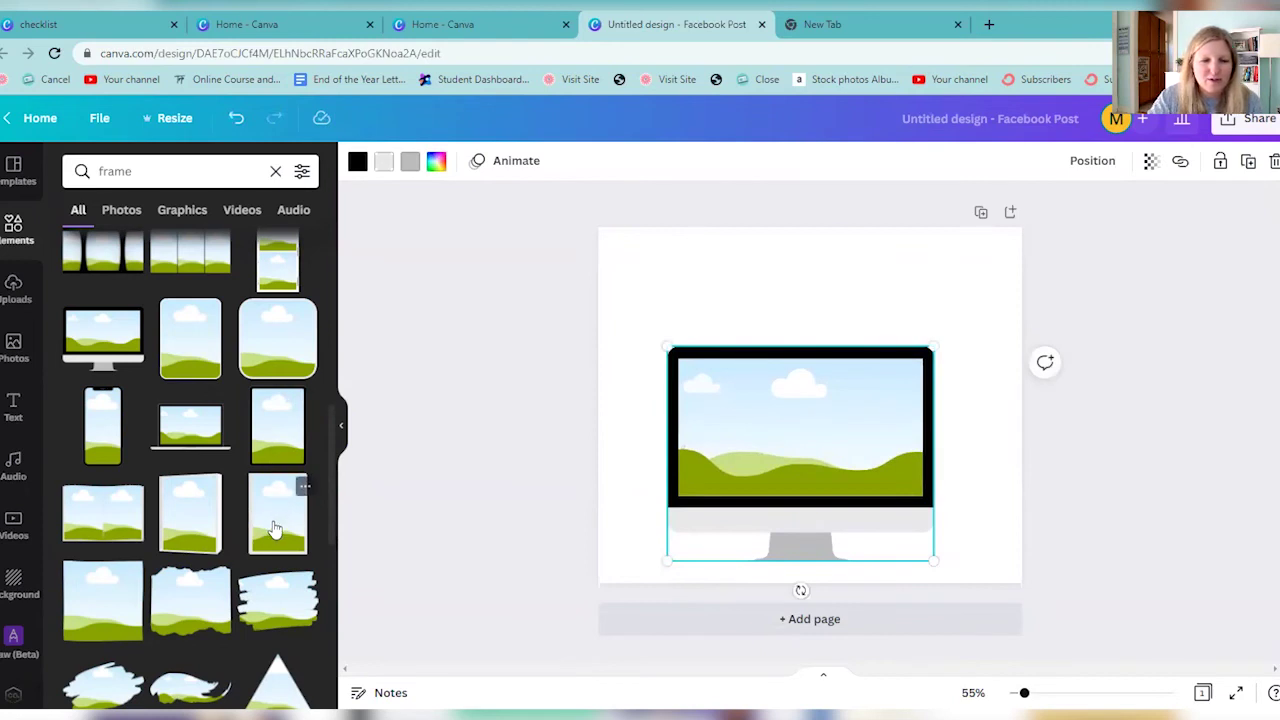
Step: Add three matching portrait page frames side by side across the upper part of the page, with the middle one higher
{"action": "left_click_drag", "start_coordinate": [280, 505], "coordinate": [711, 290]}
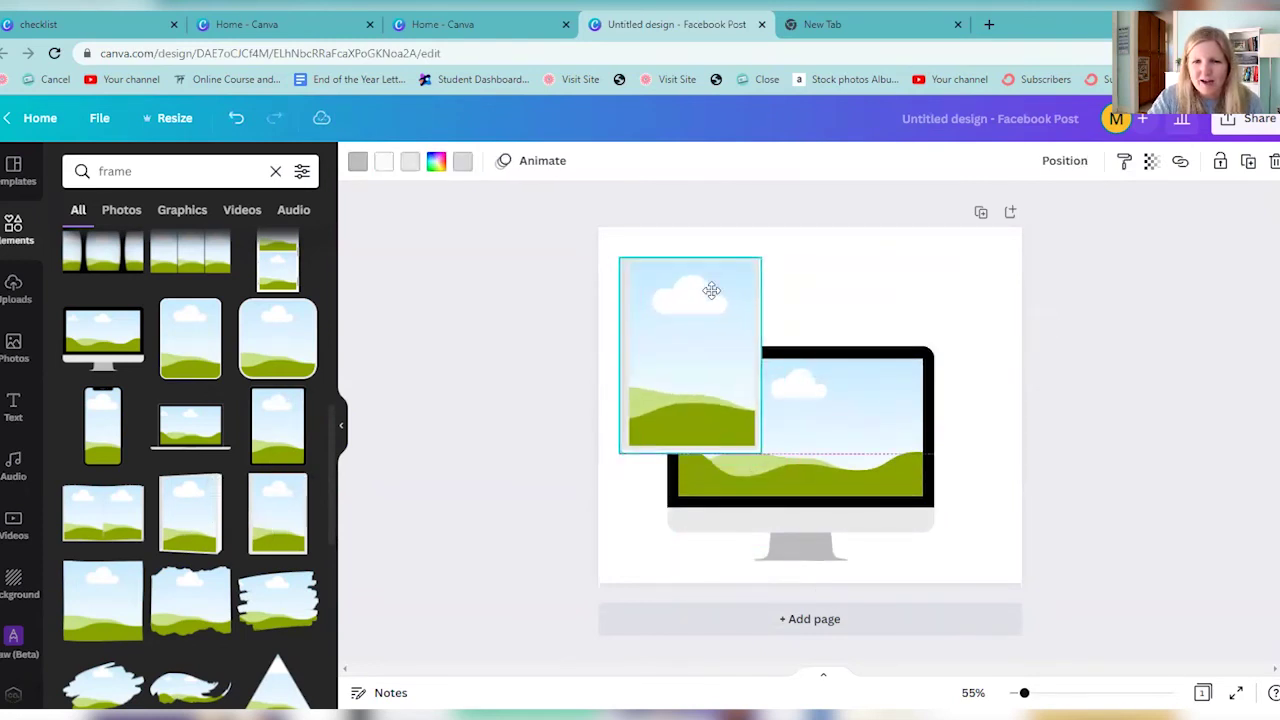
{"action": "left_click_drag", "start_coordinate": [292, 520], "coordinate": [788, 291]}
{"action": "key", "text": "ctrl+d"}
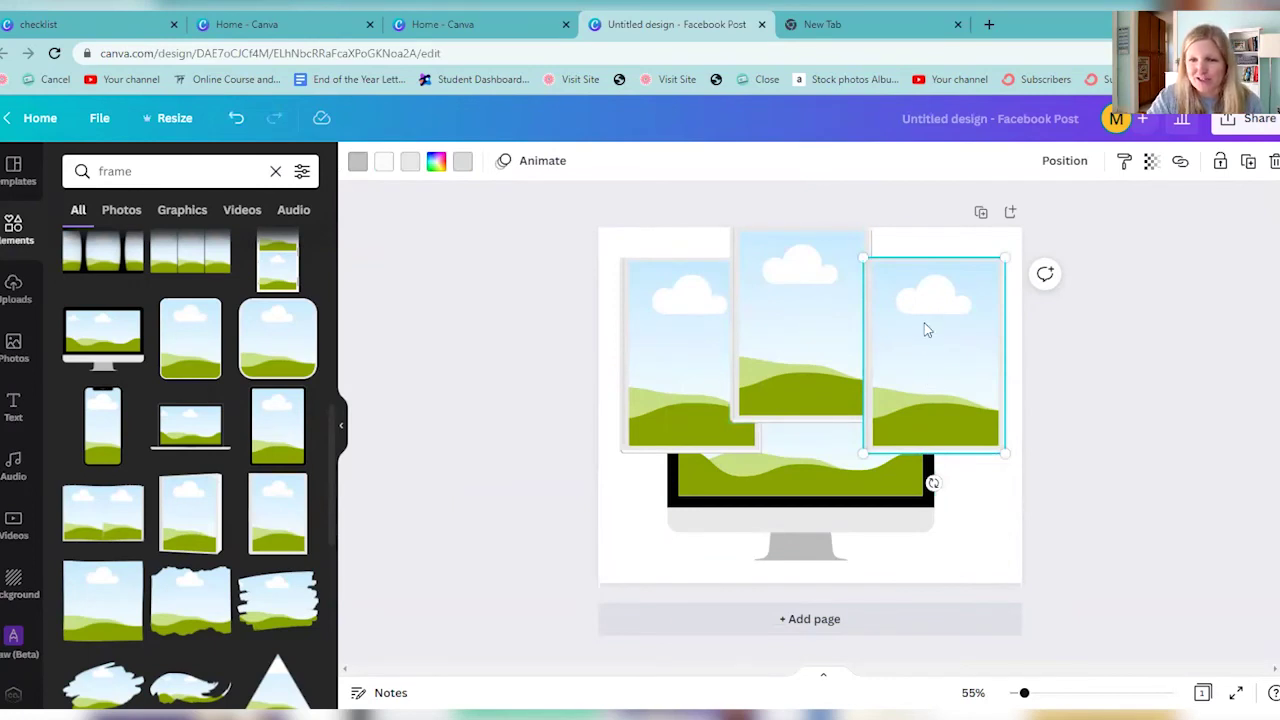
Step: Send the portrait page frames backward so they sit behind the desktop computer frame
{"action": "left_click", "coordinate": [1065, 164]}
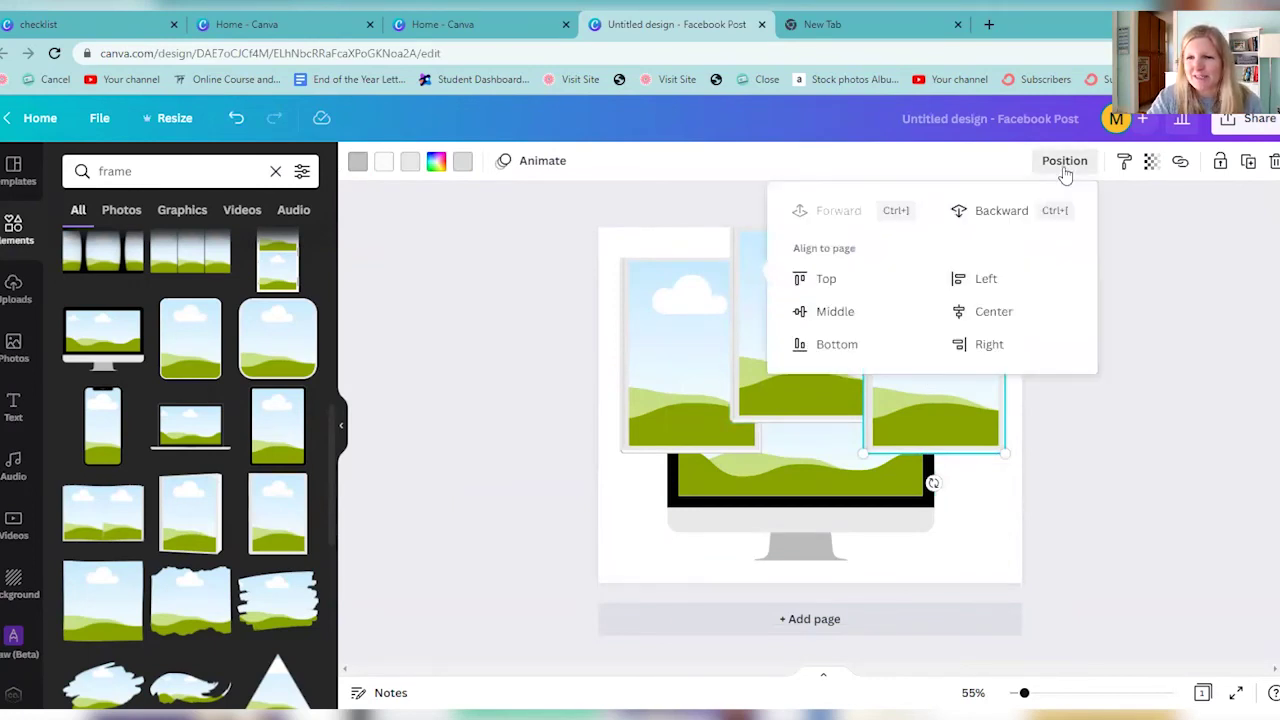
{"action": "left_click", "coordinate": [1028, 218]}
{"action": "left_click", "coordinate": [1015, 213]}
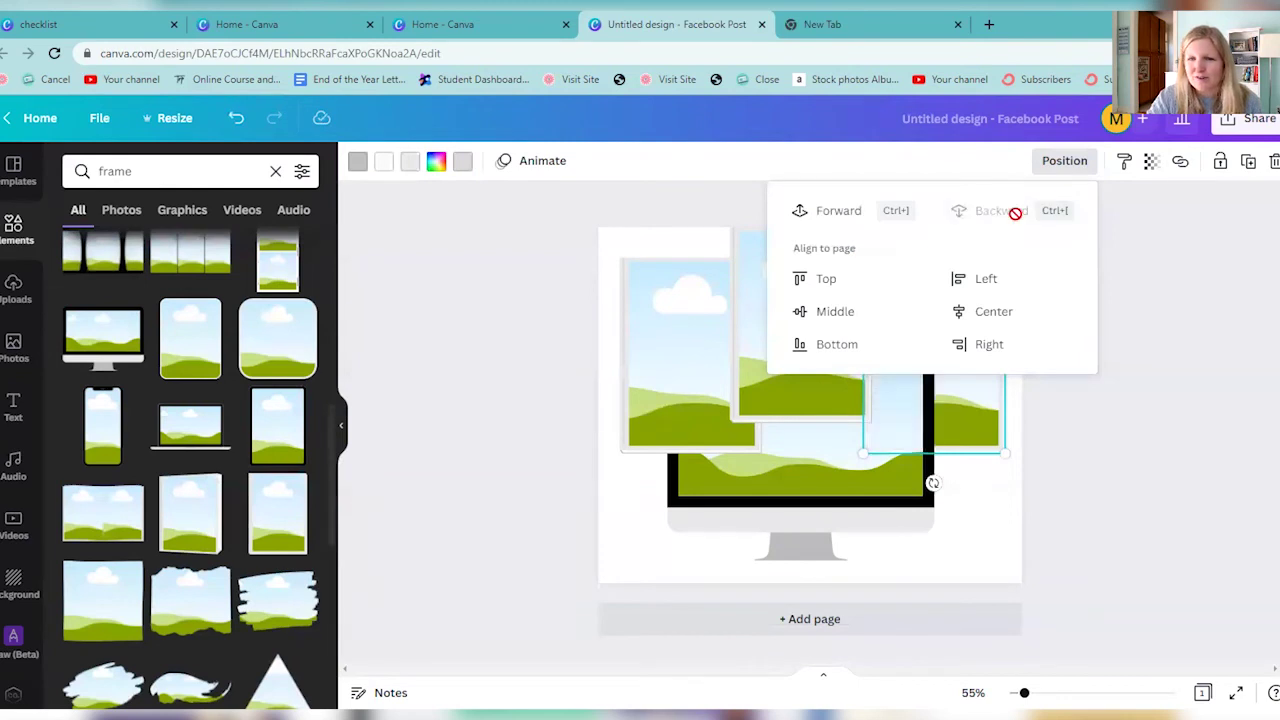
{"action": "left_click", "coordinate": [808, 337]}
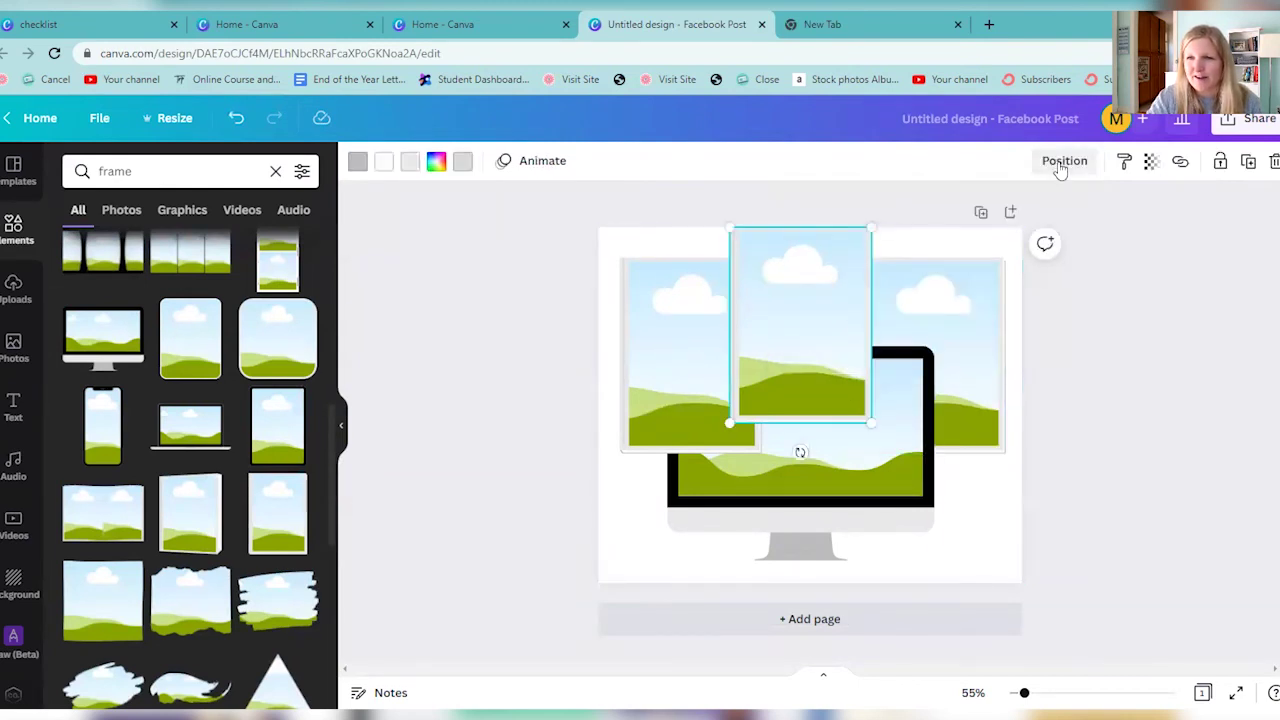
{"action": "left_click", "coordinate": [1064, 160]}
{"action": "left_click", "coordinate": [1030, 210]}
{"action": "left_click", "coordinate": [1237, 486]}
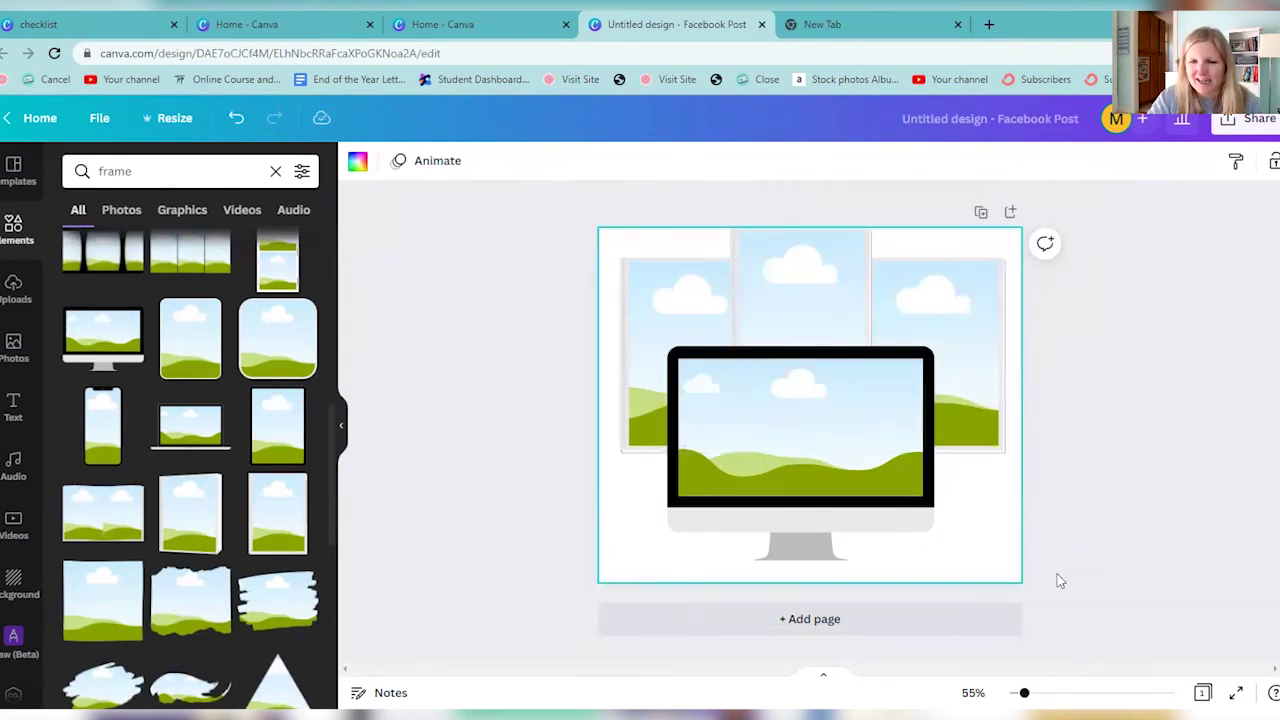
Step: Move the desktop computer frame and the portrait frames lower on the page
{"action": "left_click_drag", "start_coordinate": [815, 472], "coordinate": [815, 490]}
{"action": "left_click_drag", "start_coordinate": [1108, 458], "coordinate": [575, 258]}
{"action": "left_click_drag", "start_coordinate": [755, 288], "coordinate": [830, 315]}
{"action": "left_click_drag", "start_coordinate": [981, 345], "coordinate": [985, 357]}
Step: Tilt the right portrait frame clockwise and the left one counter-clockwise so they fan outward behind the computer
{"action": "left_click_drag", "start_coordinate": [931, 505], "coordinate": [950, 530]}
{"action": "left_click", "coordinate": [688, 376]}
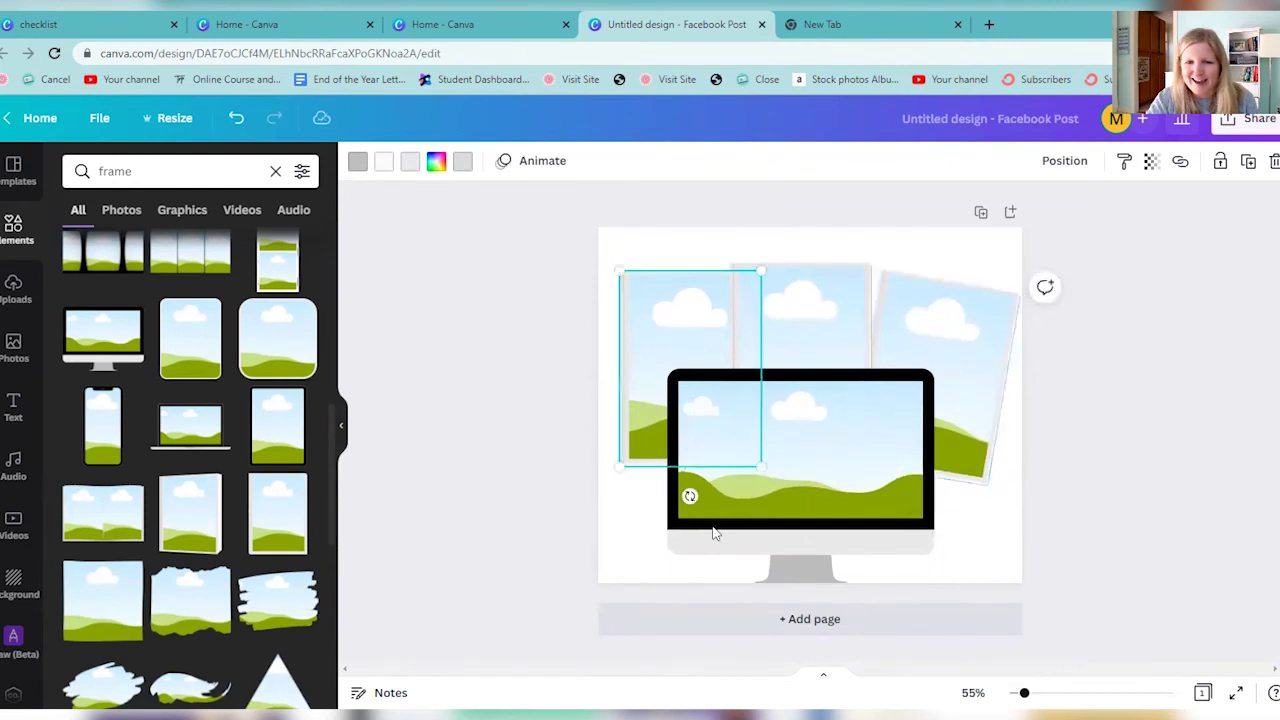
{"action": "left_click_drag", "start_coordinate": [690, 496], "coordinate": [707, 515]}
{"action": "left_click", "coordinate": [1050, 358]}
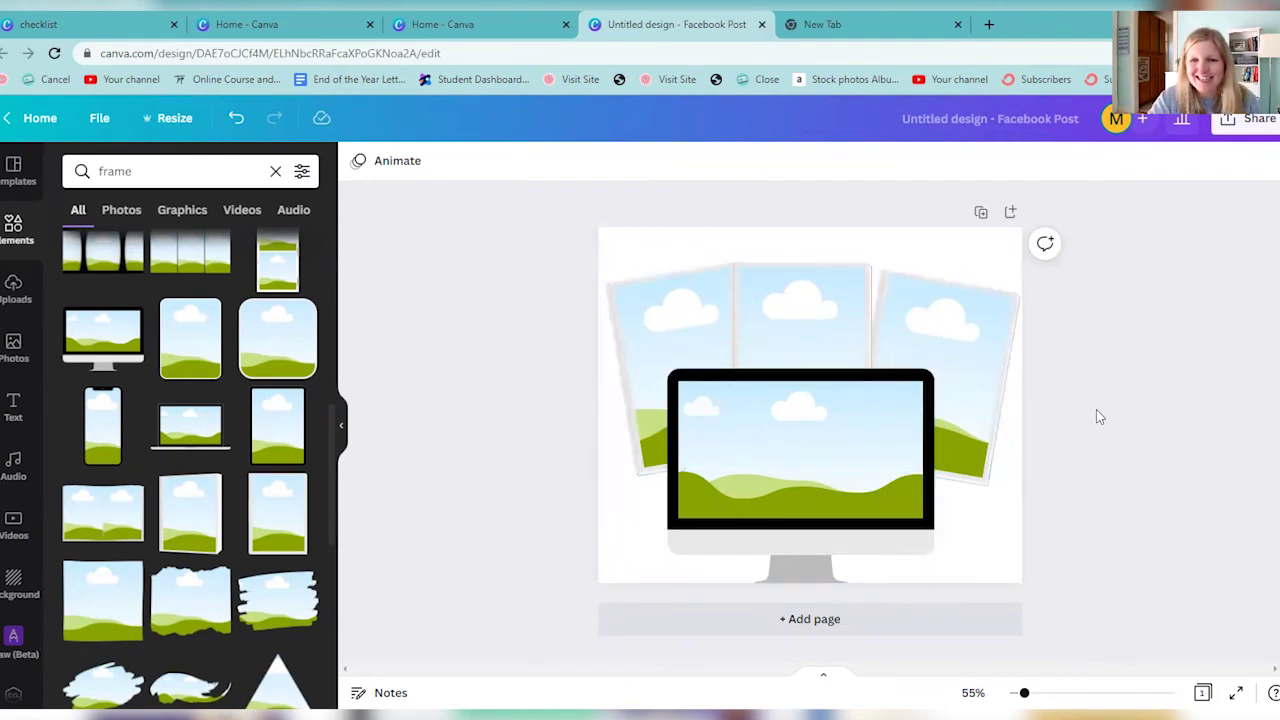
Step: Open the Digital Product Blueprint Planner/Workbook Mockup 1 design from the projects page
{"action": "left_click", "coordinate": [1235, 125]}
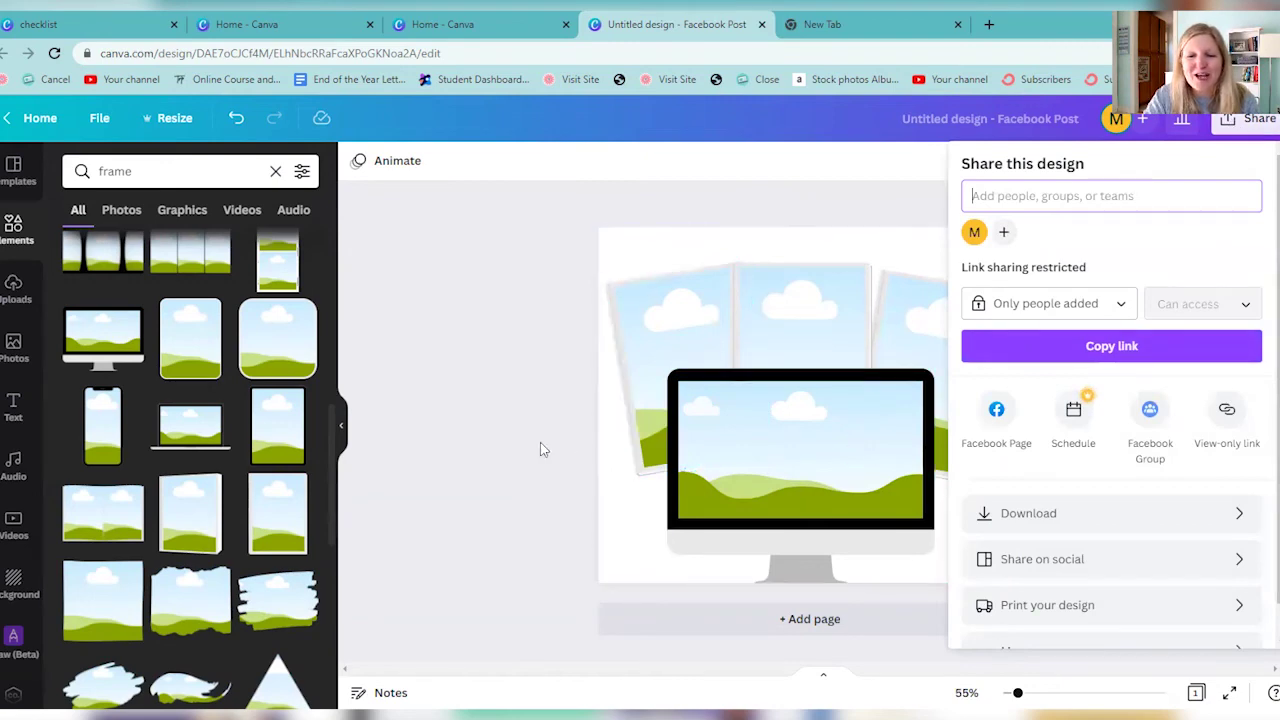
{"action": "left_click", "coordinate": [508, 430]}
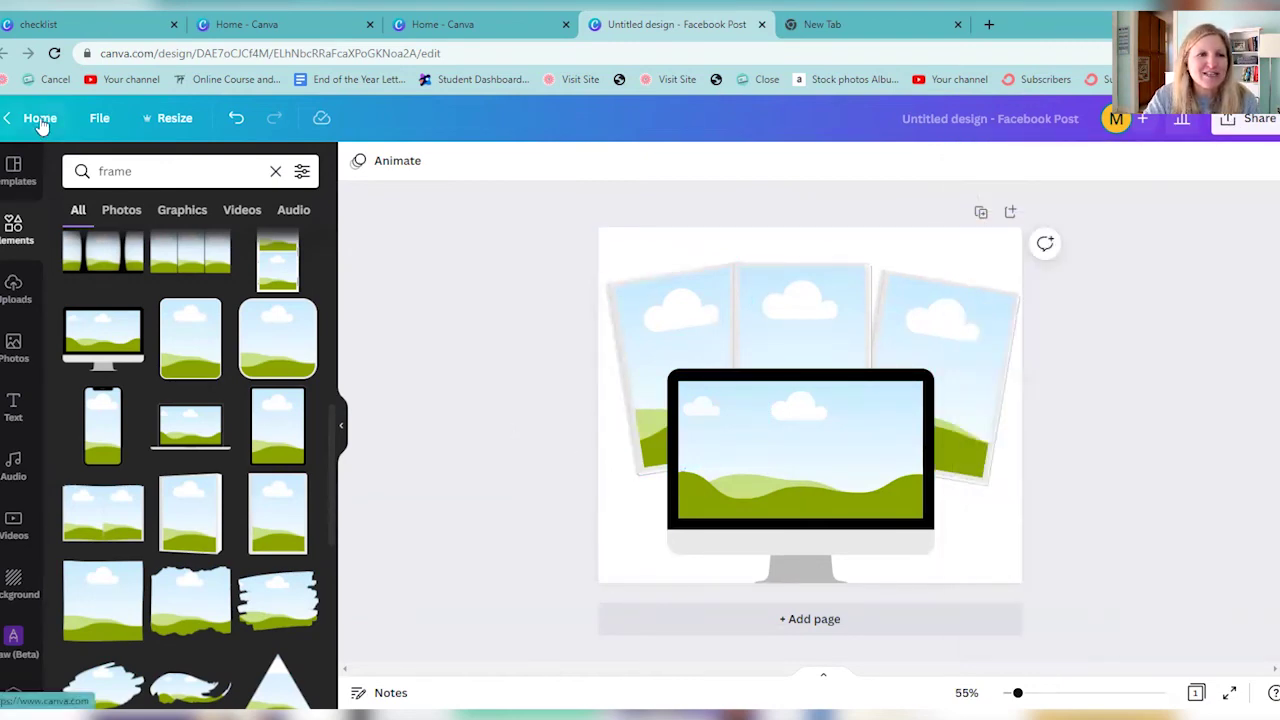
{"action": "left_click", "coordinate": [40, 120]}
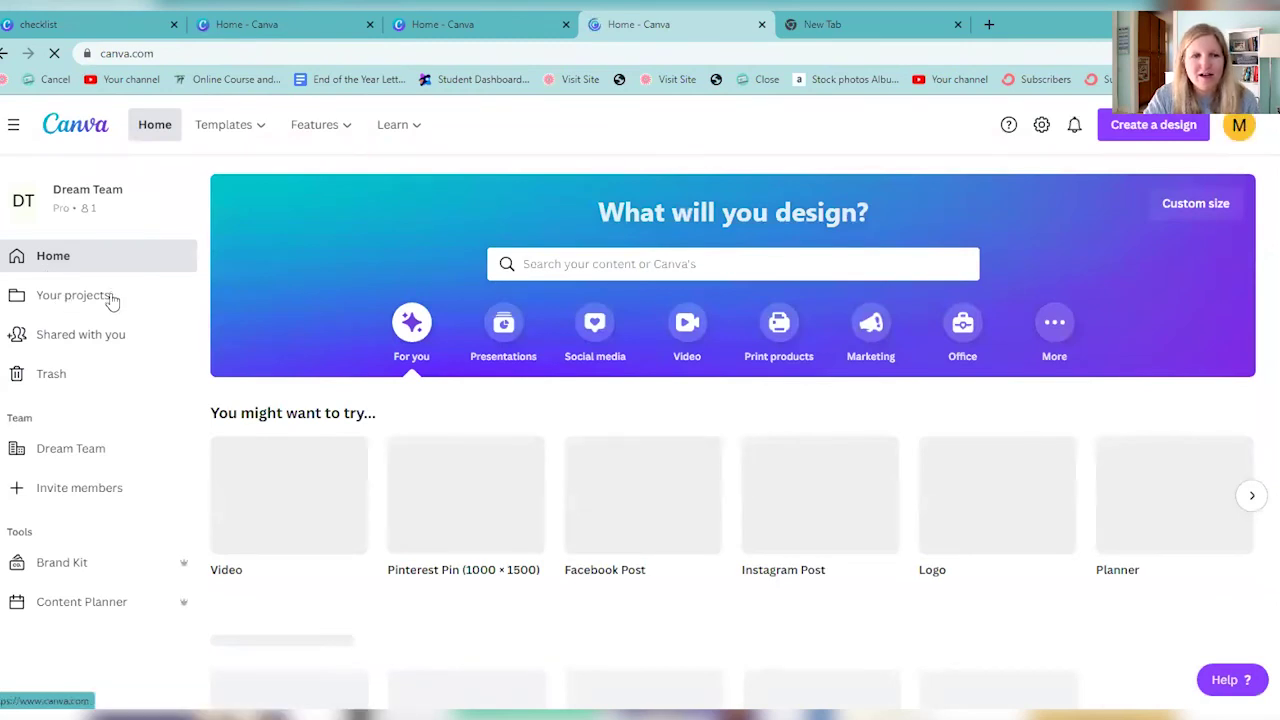
{"action": "left_click", "coordinate": [113, 298]}
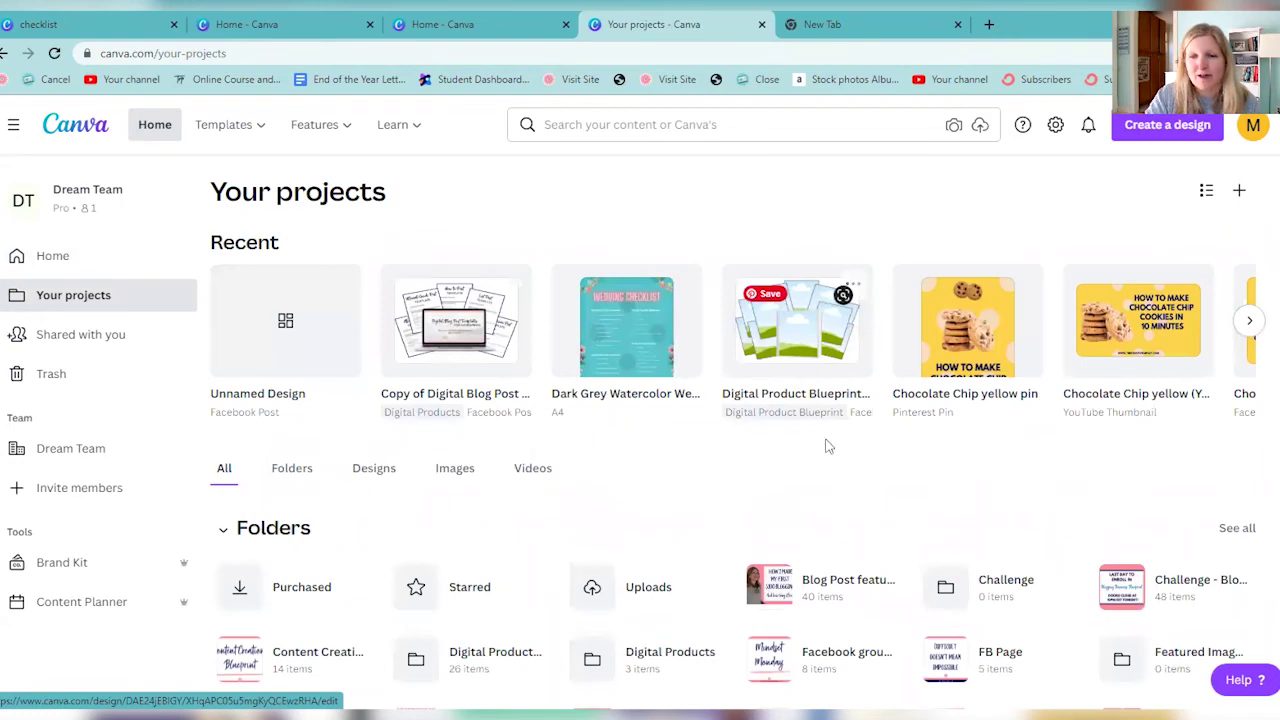
{"action": "left_click", "coordinate": [805, 335]}
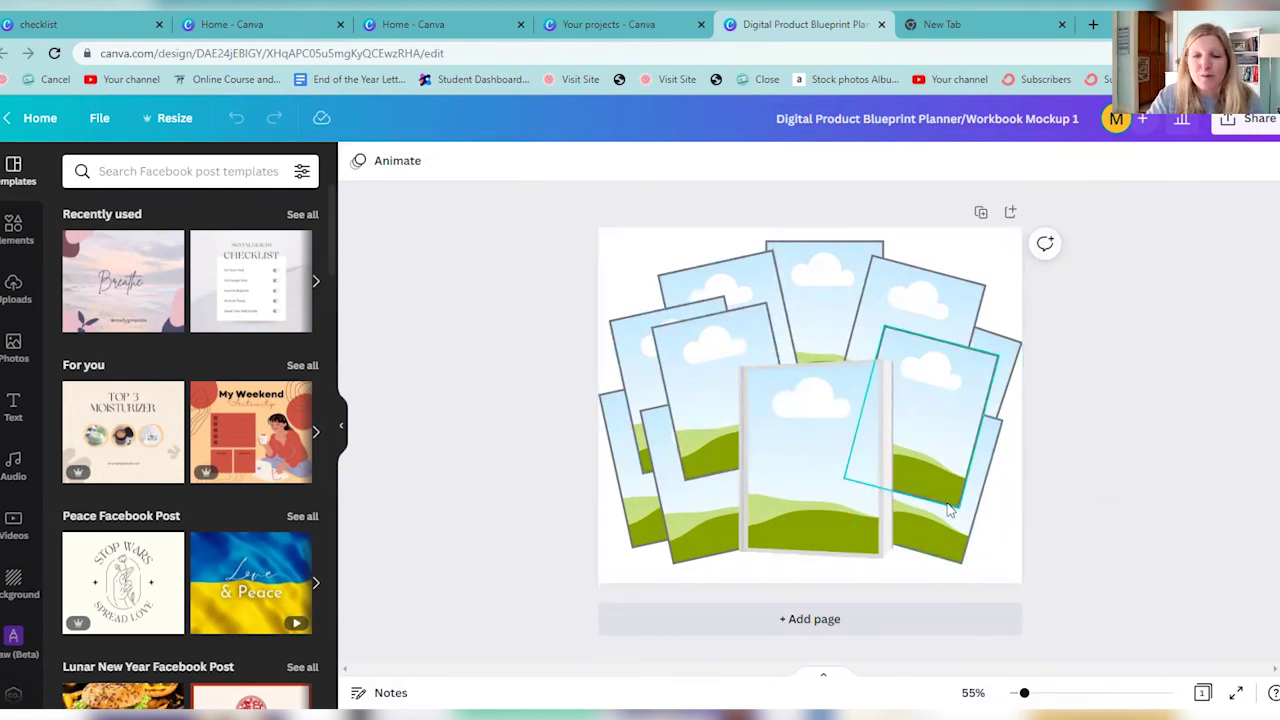
Step: Generate a template link for the planner/workbook mockup and copy it
{"action": "left_click", "coordinate": [1245, 122]}
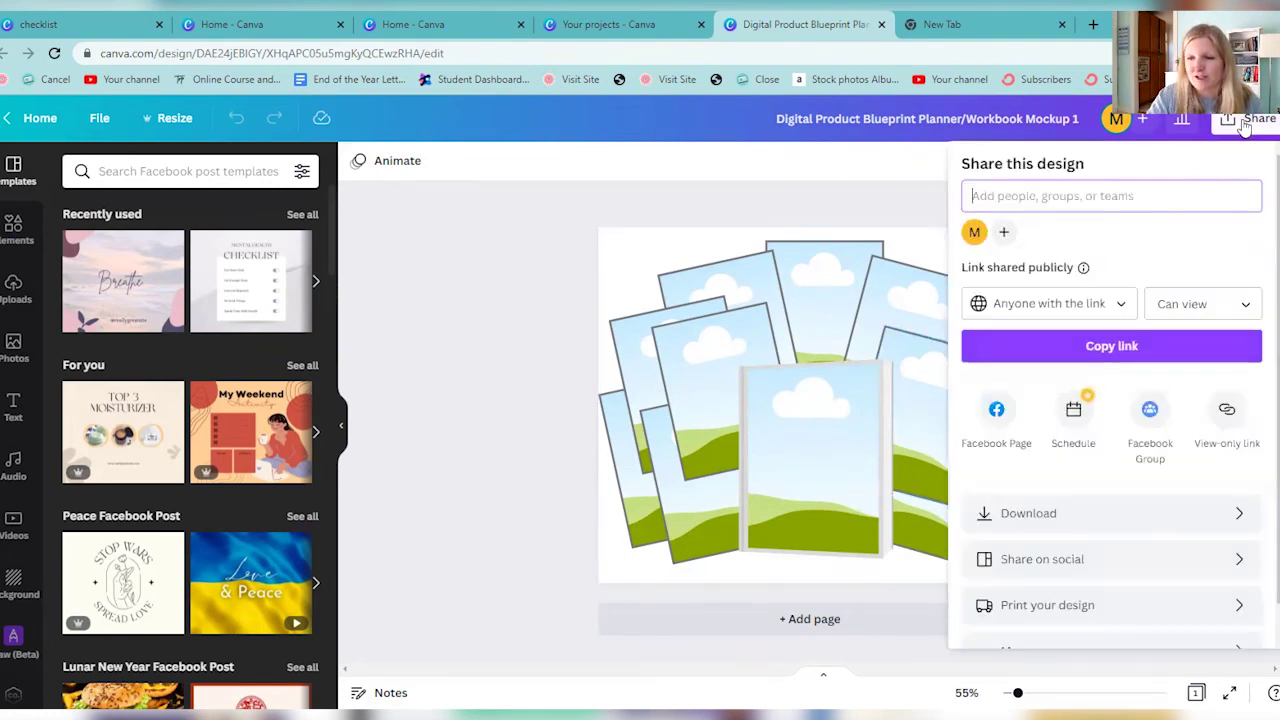
{"action": "scroll", "coordinate": [1100, 520], "scroll_direction": "down", "scroll_amount": 1}
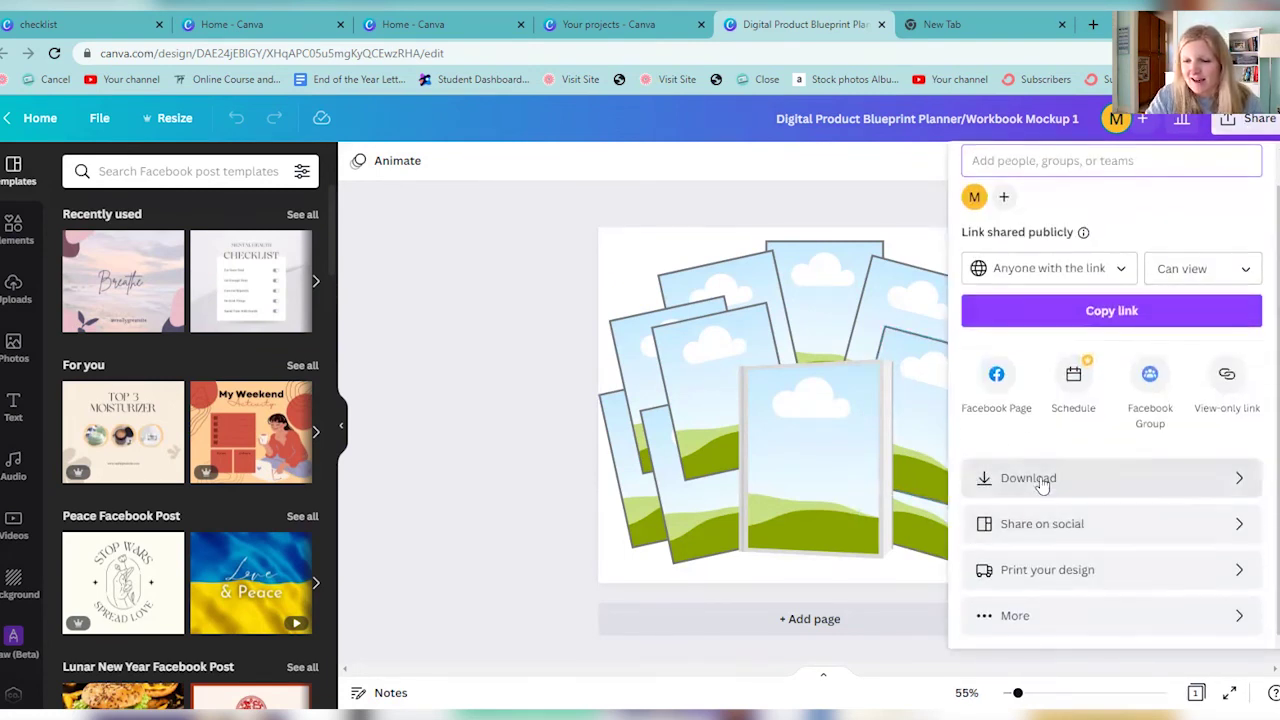
{"action": "left_click", "coordinate": [1003, 618]}
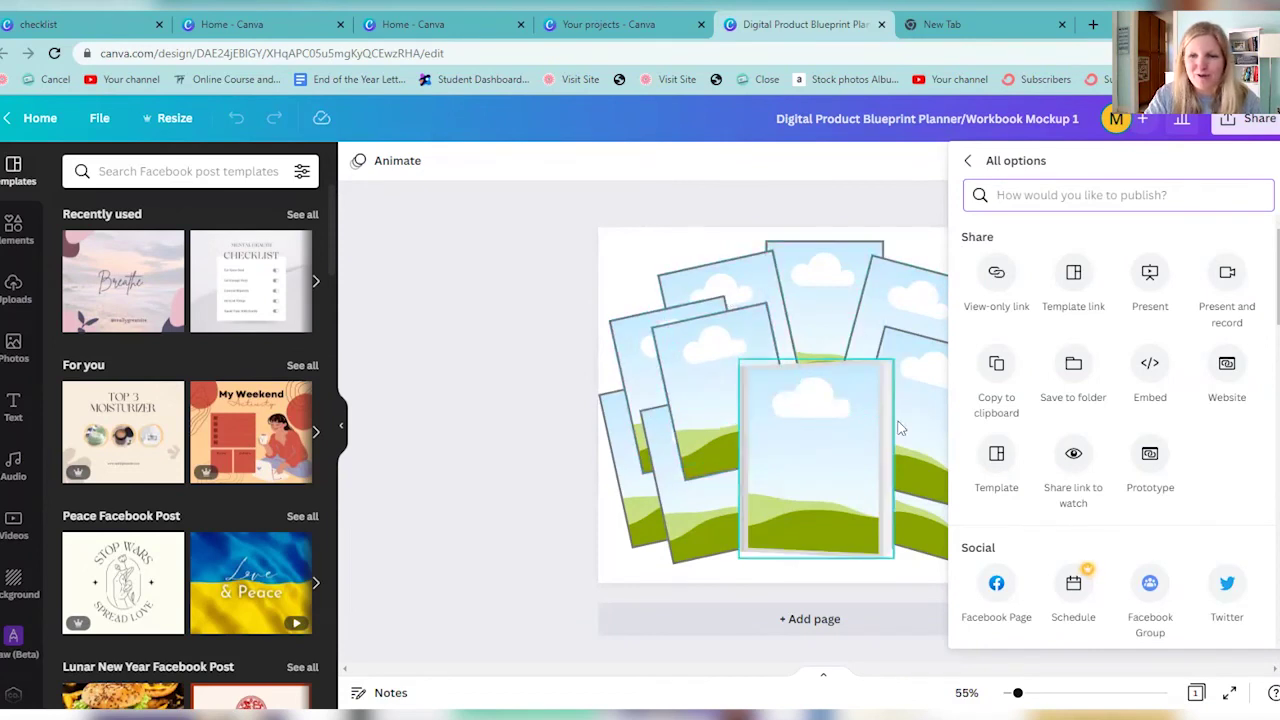
{"action": "left_click", "coordinate": [1071, 278]}
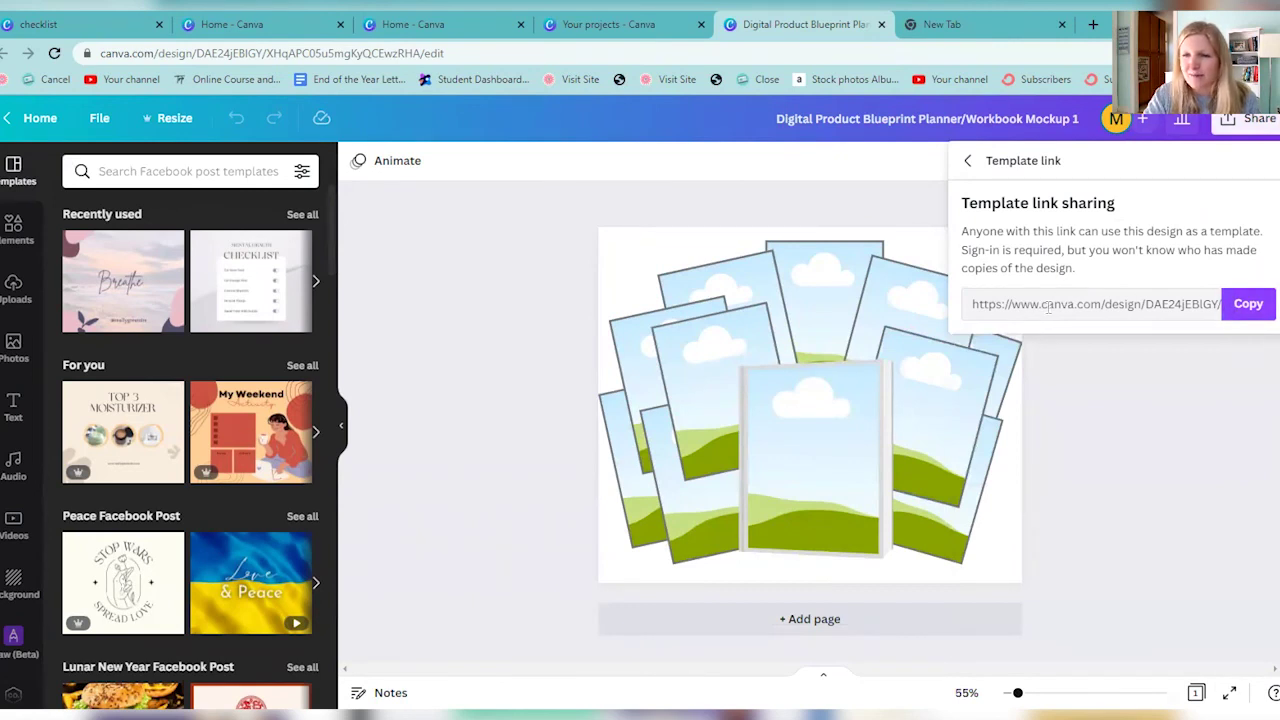
{"action": "left_click", "coordinate": [1258, 309]}
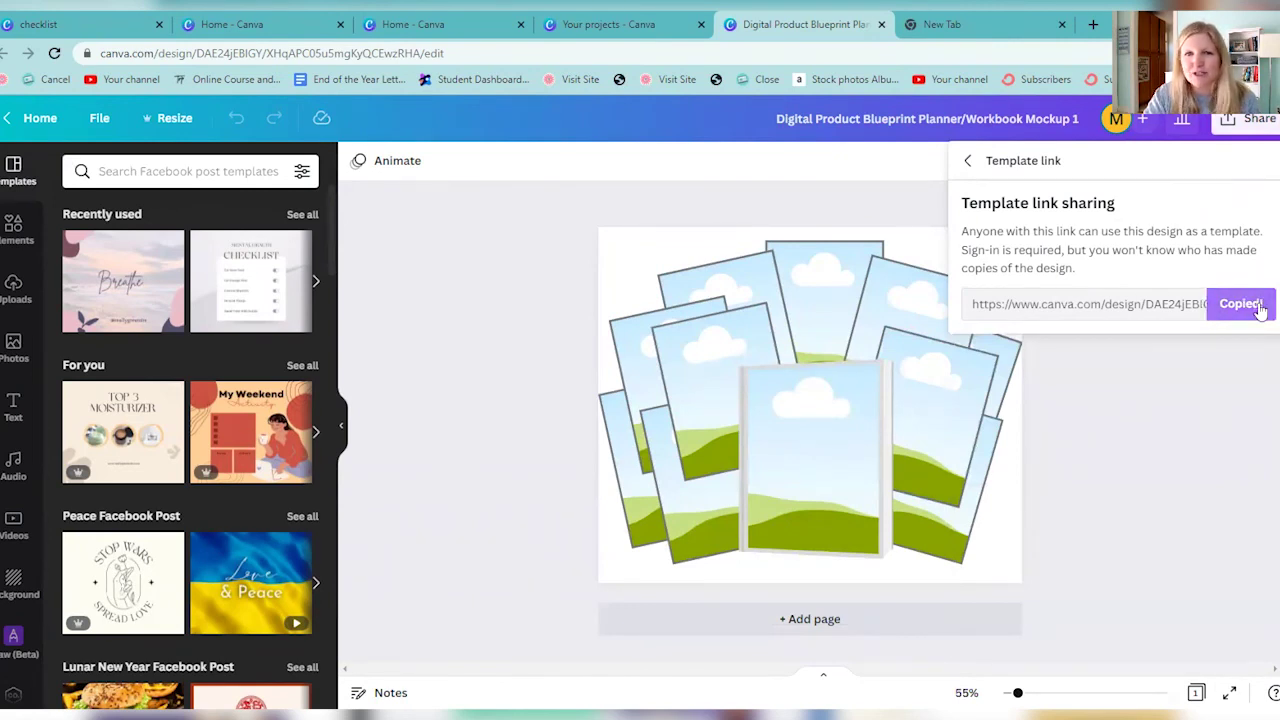
Step: Paste the copied template link into the address field of the empty browser tab
{"action": "left_click", "coordinate": [928, 27]}
{"action": "right_click", "coordinate": [205, 54]}
{"action": "left_click", "coordinate": [255, 168]}
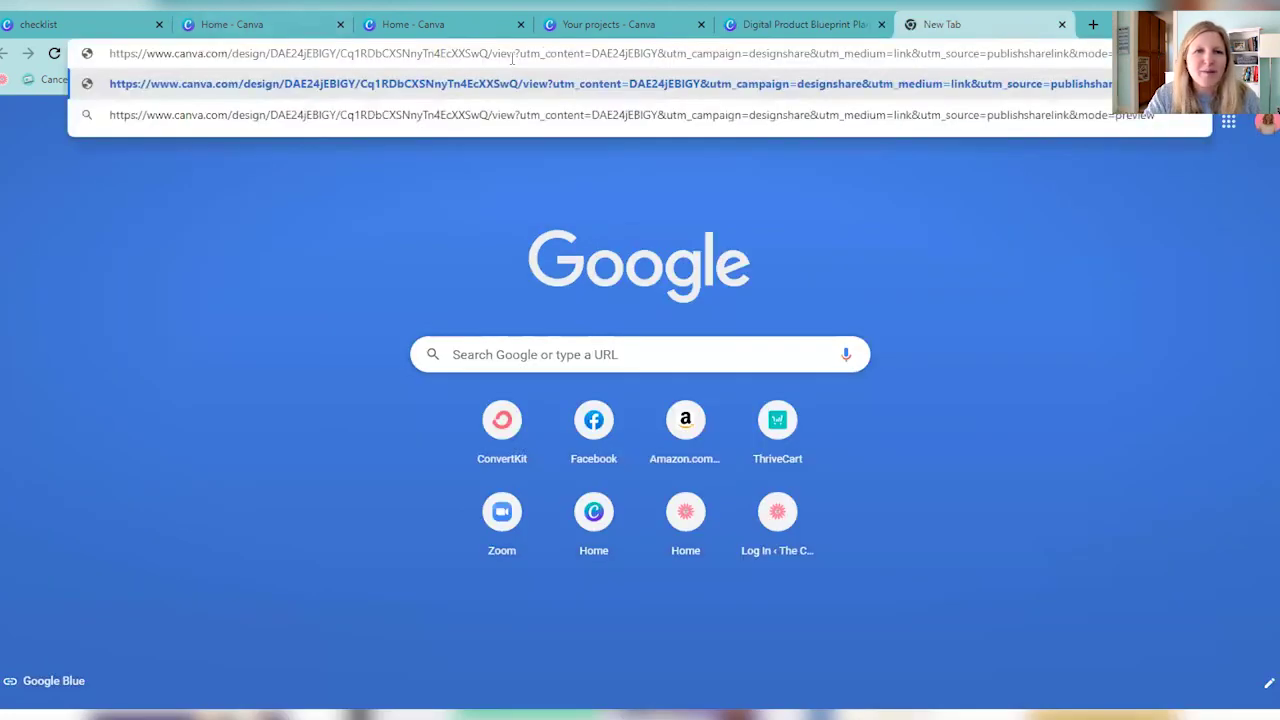
Step: Load the pasted template link and choose to use the shared planner/workbook mockup template
{"action": "key", "text": "Return"}
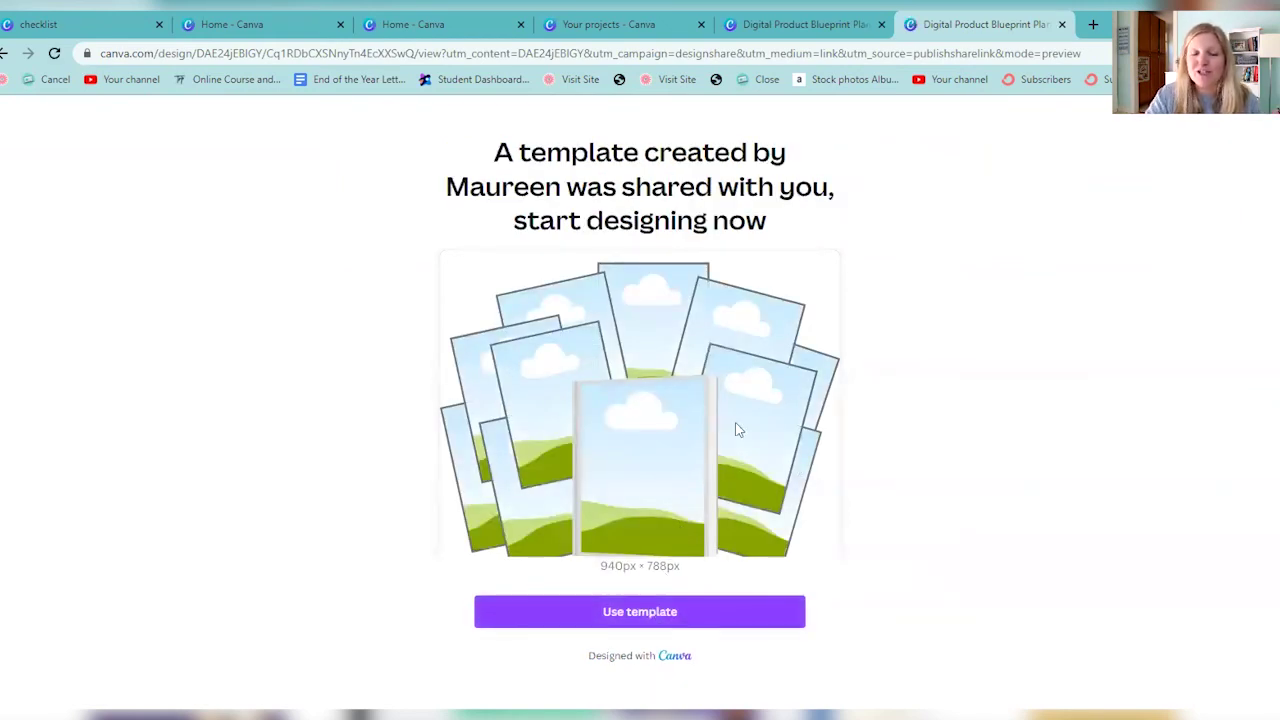
{"action": "left_click", "coordinate": [686, 603]}
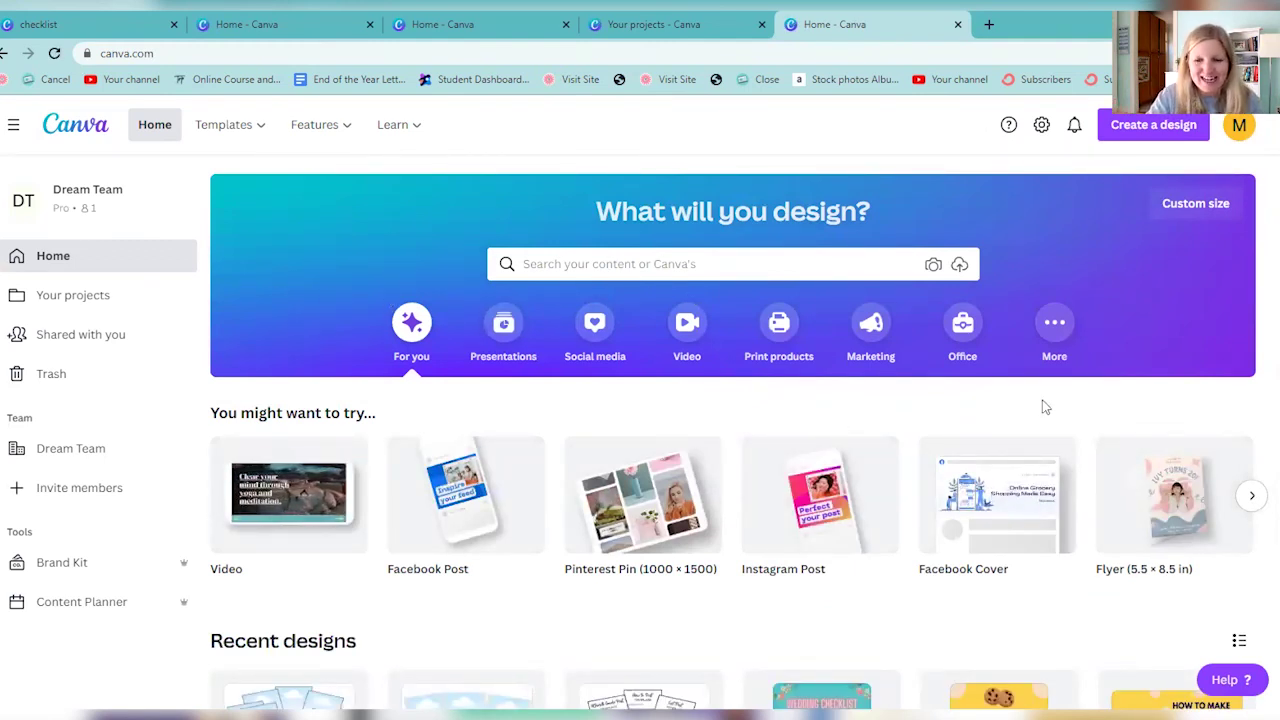
Step: Make a copy of the Chocolate Chip yellow (YouTube Thumbnail) design from the recent designs on the home page
{"action": "scroll", "coordinate": [695, 407], "scroll_direction": "down", "scroll_amount": 1}
{"action": "scroll", "coordinate": [695, 407], "scroll_direction": "down", "scroll_amount": 1}
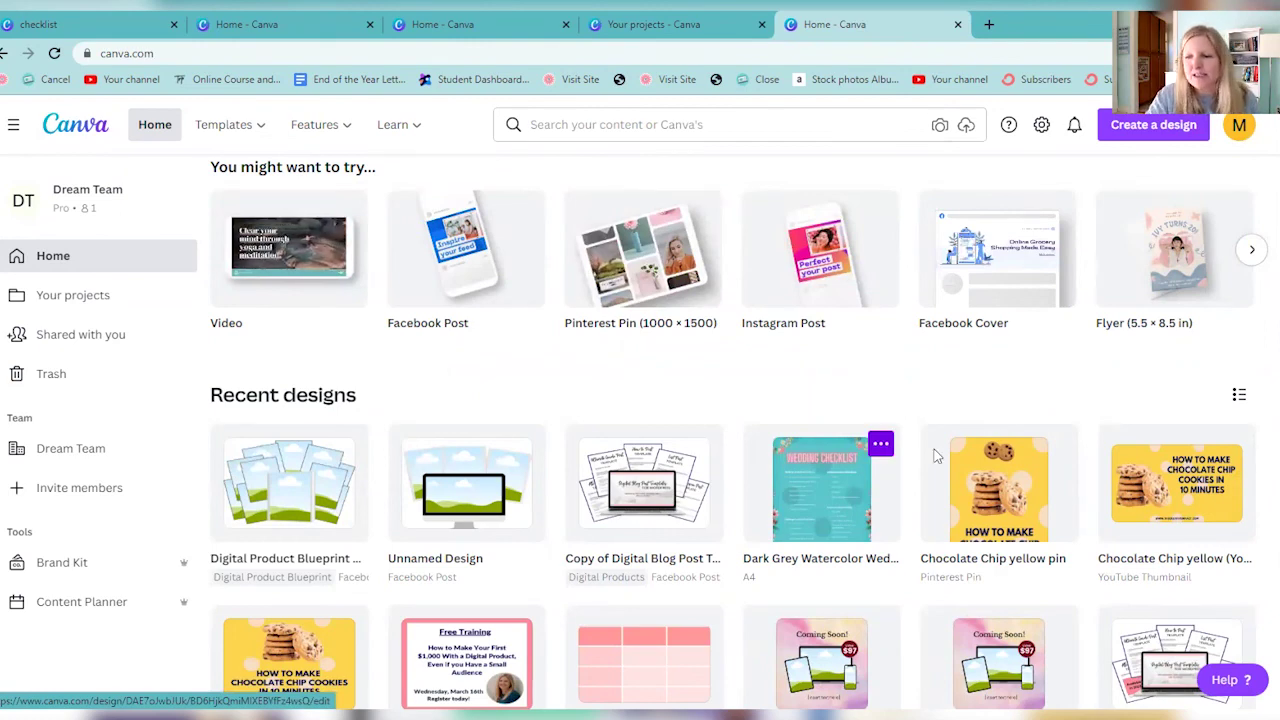
{"action": "scroll", "coordinate": [1088, 470], "scroll_direction": "down", "scroll_amount": 1}
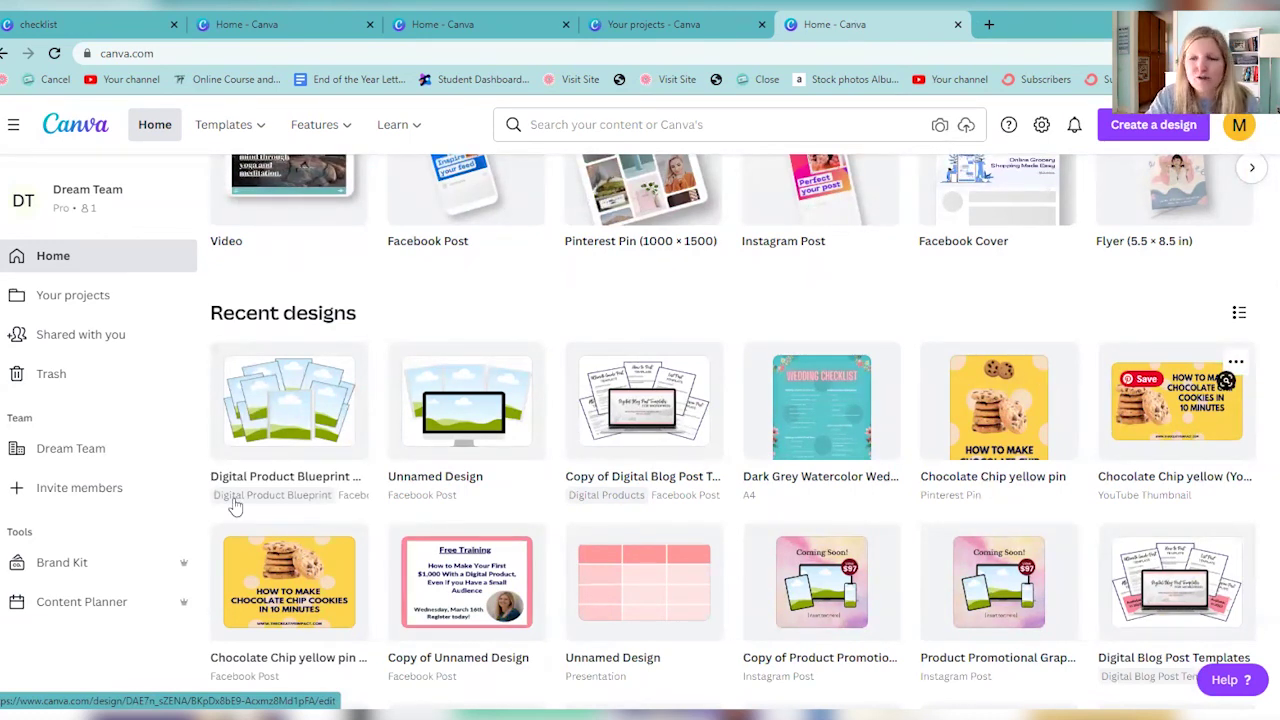
{"action": "left_click", "coordinate": [1236, 364]}
{"action": "scroll", "coordinate": [1175, 488], "scroll_direction": "down", "scroll_amount": 1}
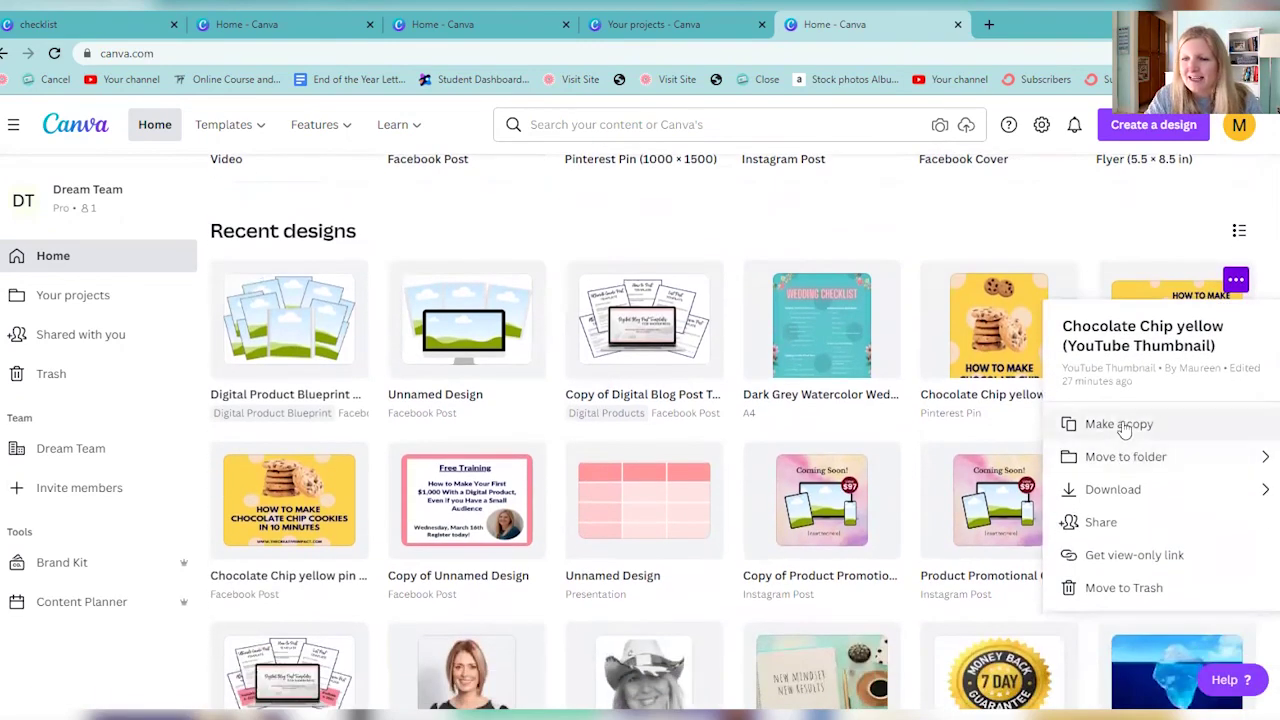
{"action": "left_click", "coordinate": [1120, 425]}
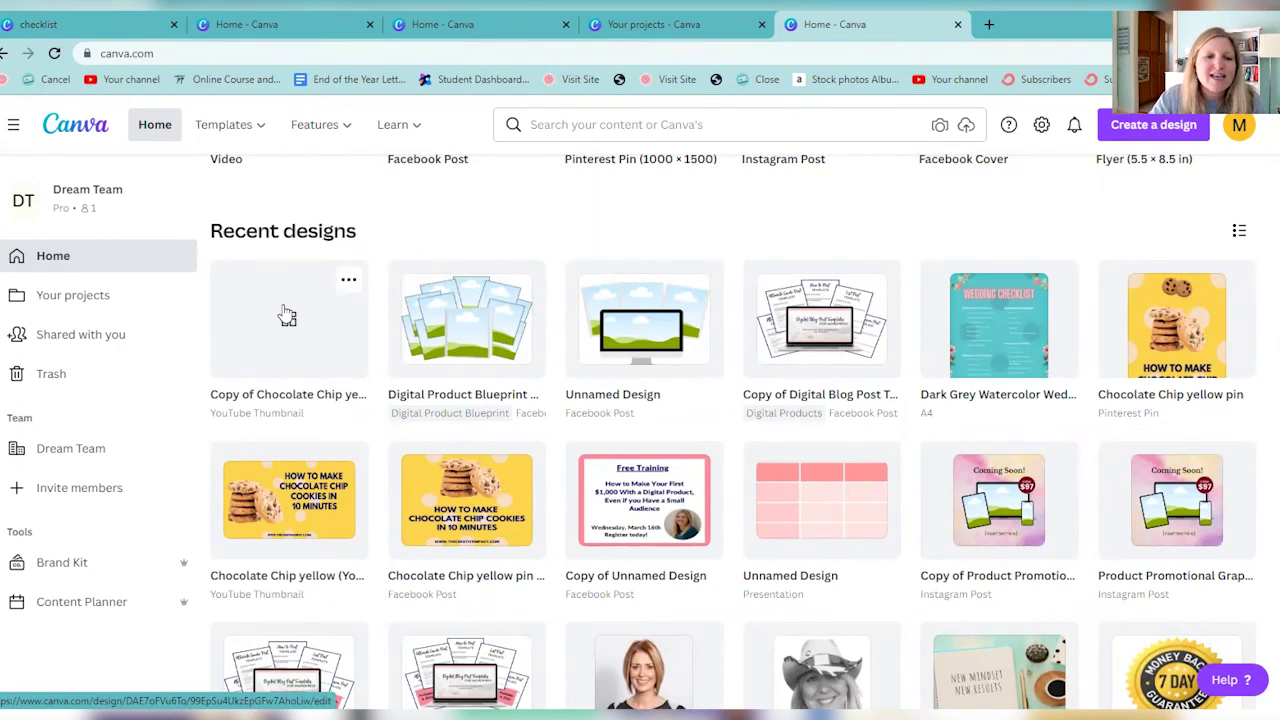
Step: Open the copied YouTube thumbnail design and rename it "Youtube thumbnail 2"
{"action": "left_click", "coordinate": [290, 360]}
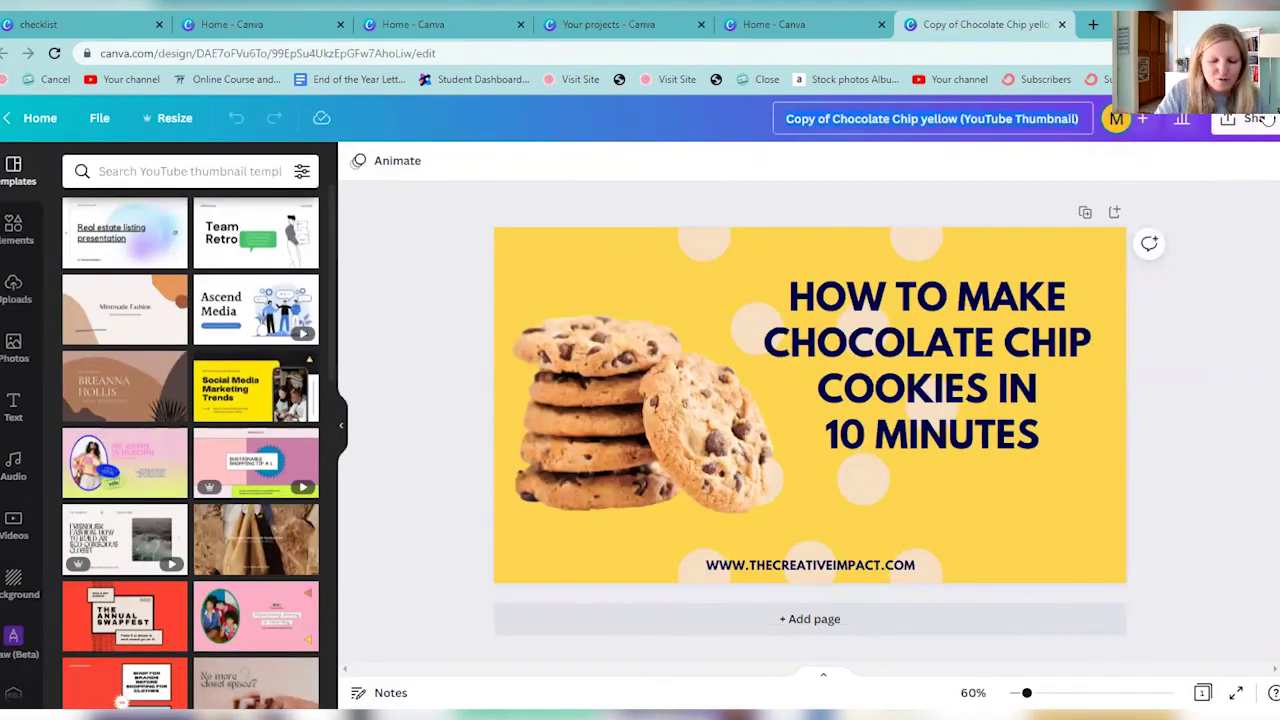
{"action": "type", "text": "Youtube thum"}
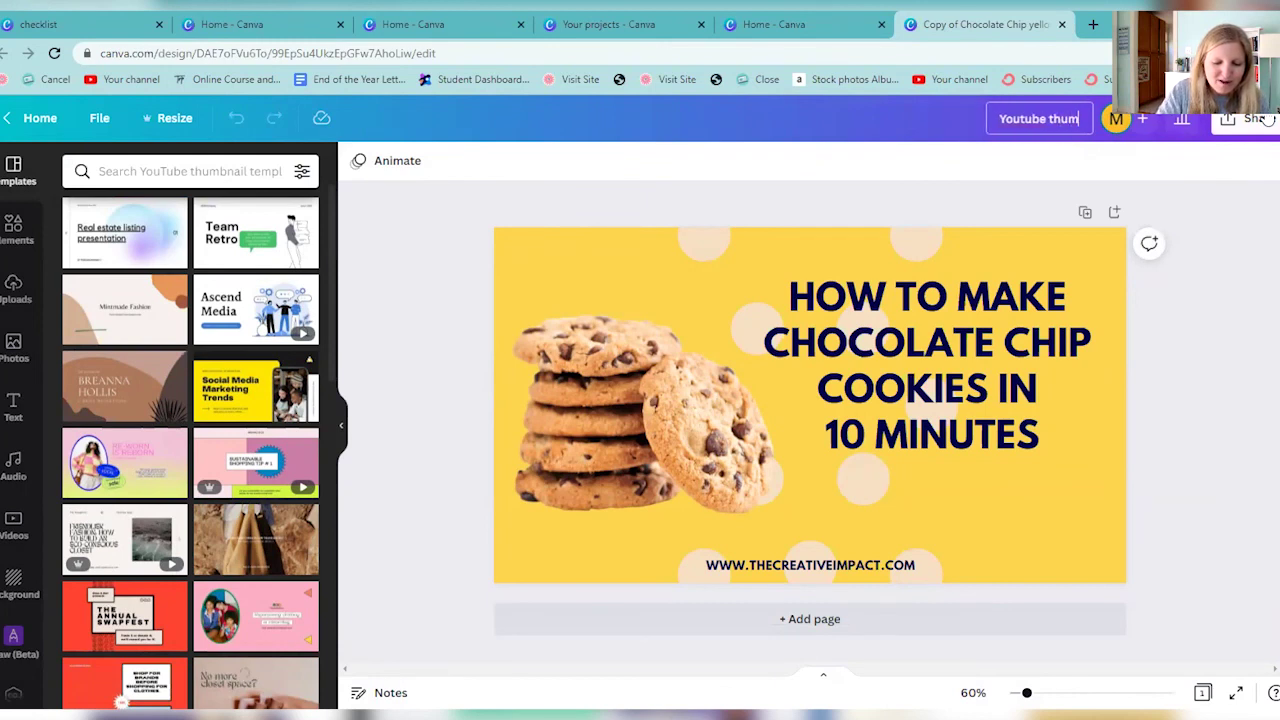
{"action": "type", "text": "bnail 2"}
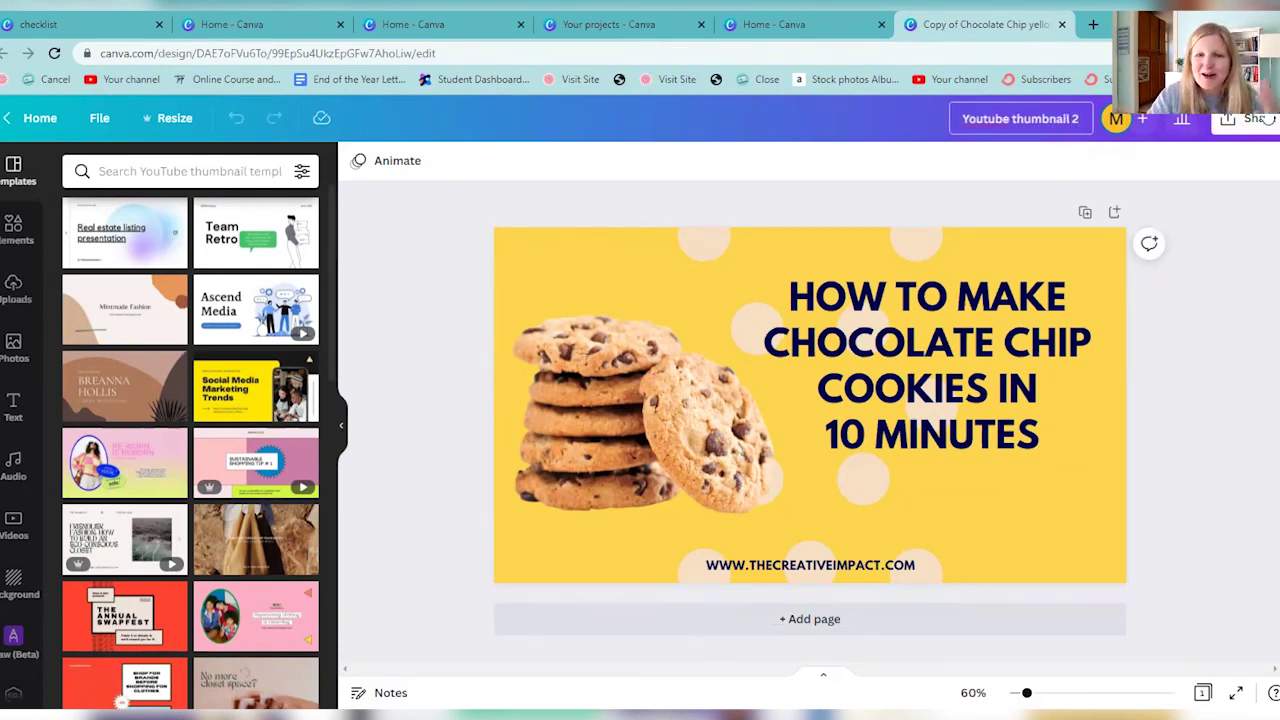
{"action": "left_click", "coordinate": [680, 265]}
Step: Replace the chocolate chip cookie photo with the dark plate of round cookies found by searching photos for "sugar cookies"
{"action": "left_click", "coordinate": [646, 380]}
{"action": "key", "text": "Delete"}
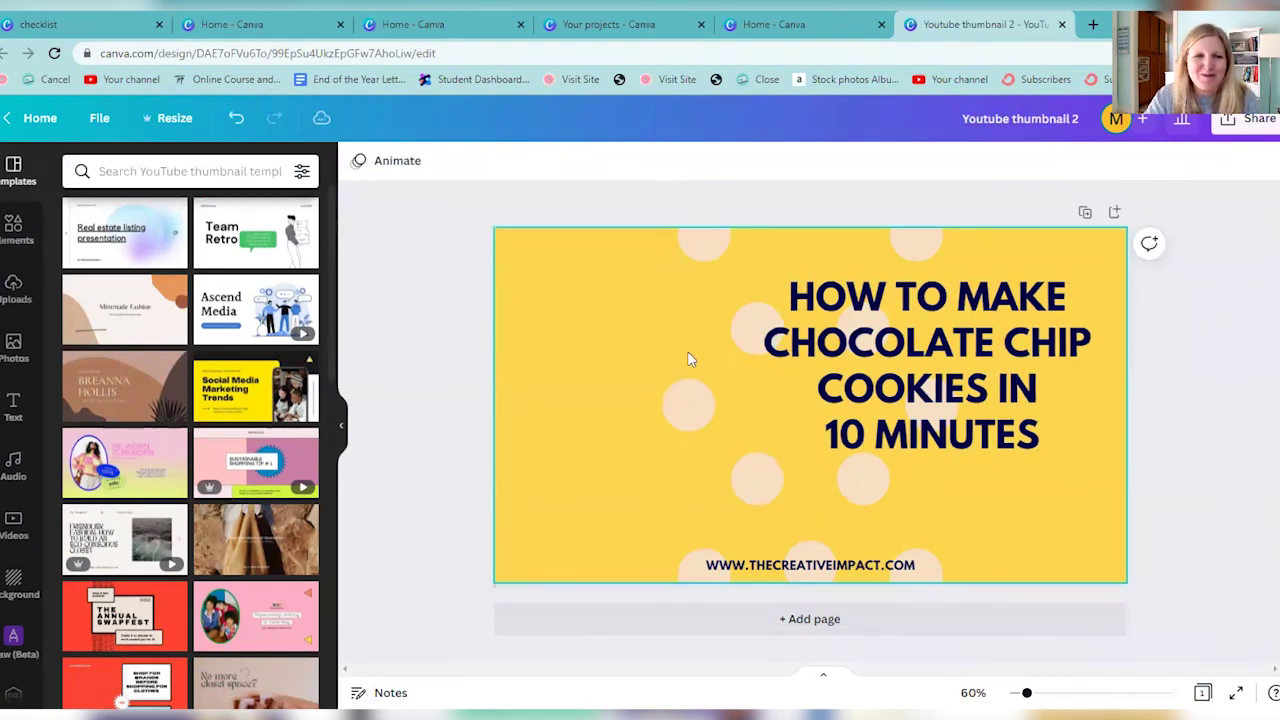
{"action": "left_click", "coordinate": [14, 350]}
{"action": "left_click", "coordinate": [185, 170]}
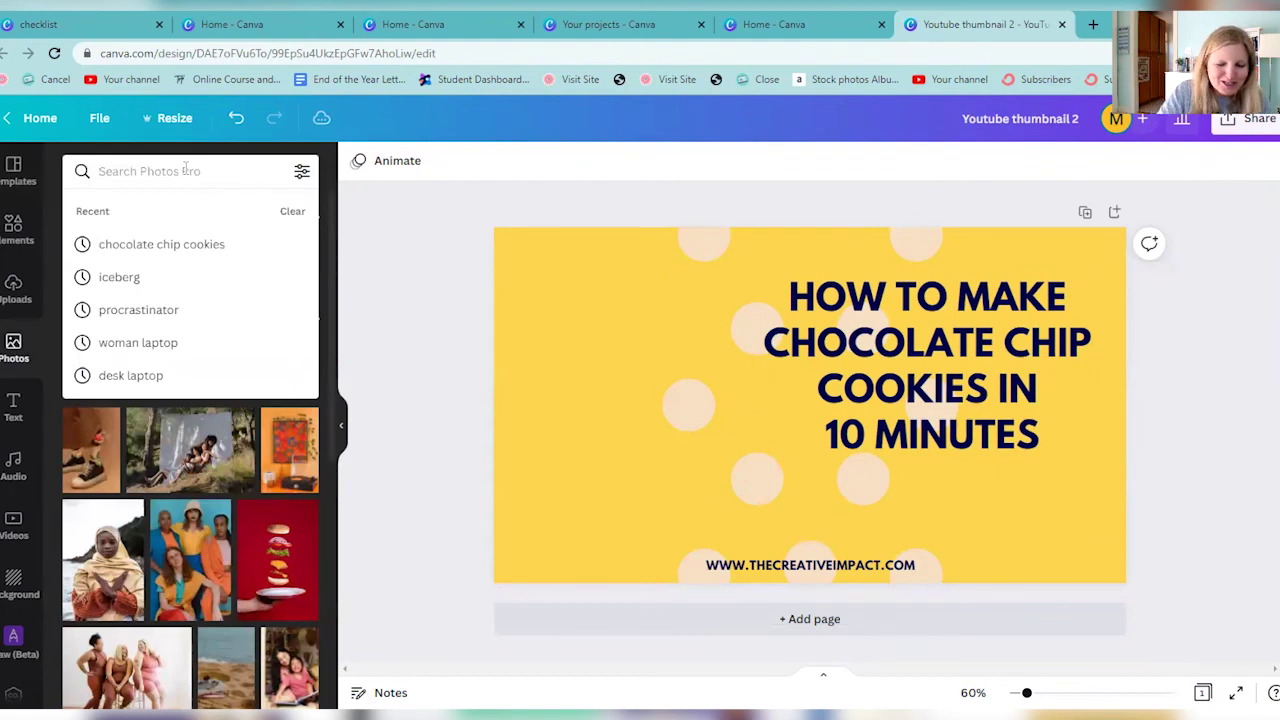
{"action": "type", "text": "sugar cookies"}
{"action": "key", "text": "Return"}
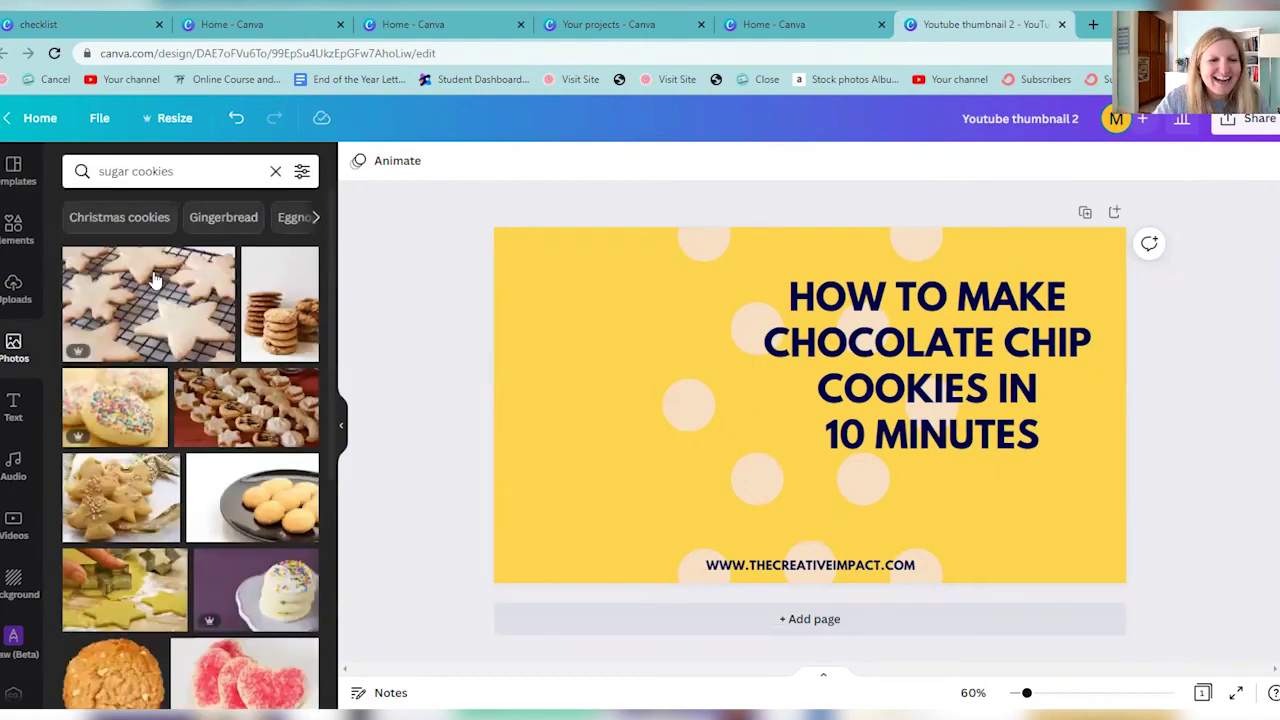
{"action": "left_click", "coordinate": [278, 518]}
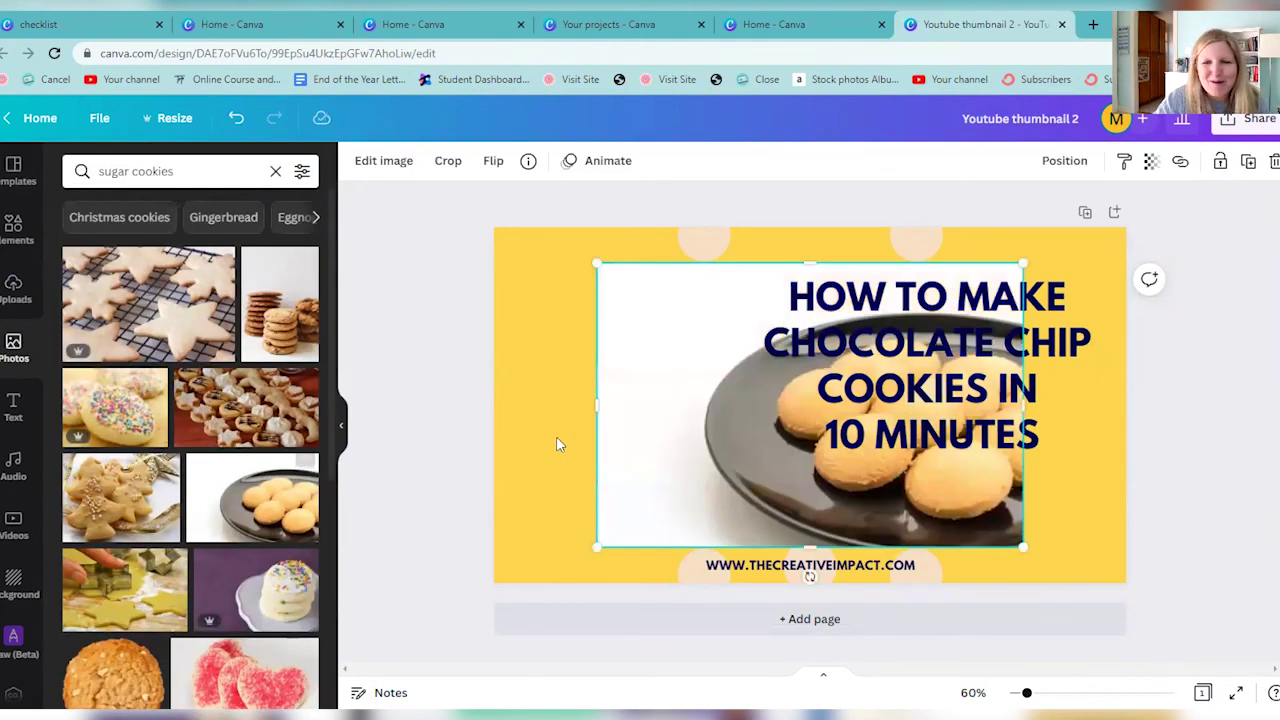
Step: Shrink the plate photo, crop away its blank left side, and fit it beside the headline on the thumbnail's left half
{"action": "mouse_move", "coordinate": [706, 423]}
{"action": "left_mouse_down"}
{"action": "mouse_move", "coordinate": [610, 420]}
{"action": "mouse_move", "coordinate": [690, 425]}
{"action": "left_mouse_up"}
{"action": "left_click", "coordinate": [645, 484]}
{"action": "left_click_drag", "start_coordinate": [645, 484], "coordinate": [505, 475]}
{"action": "left_click_drag", "start_coordinate": [433, 550], "coordinate": [565, 490]}
{"action": "left_click", "coordinate": [448, 162]}
{"action": "left_click_drag", "start_coordinate": [501, 347], "coordinate": [591, 361]}
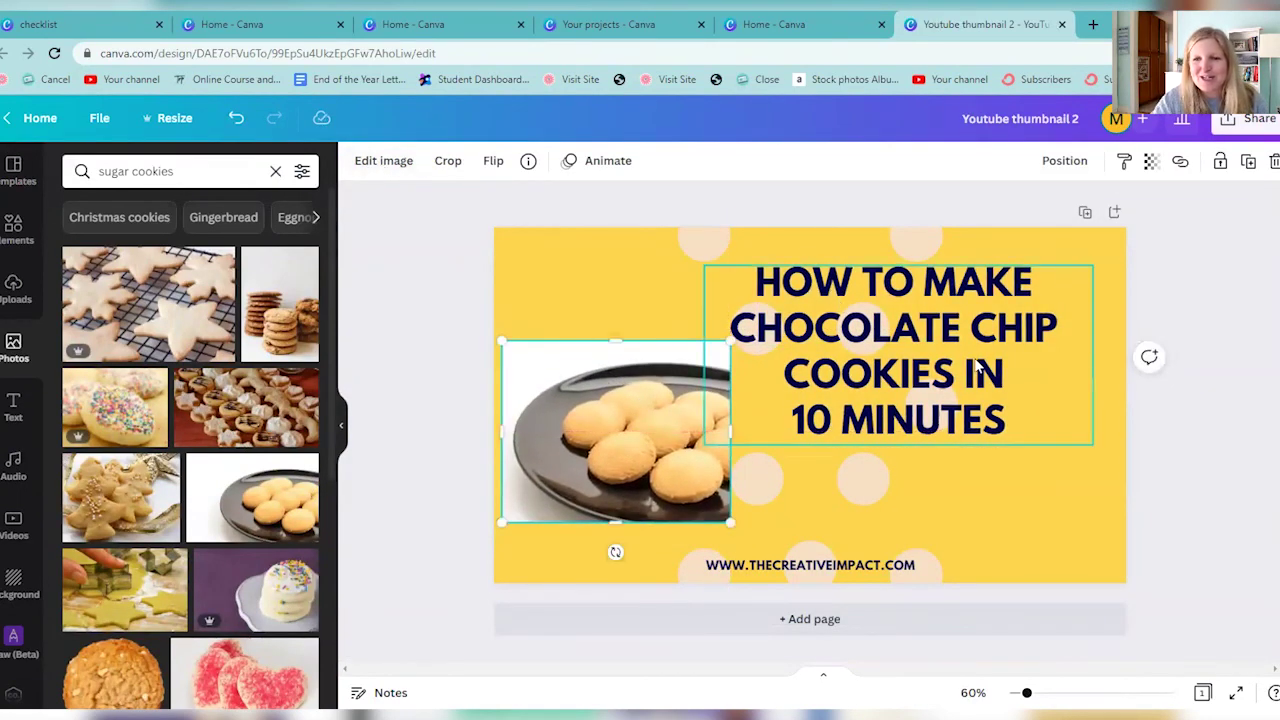
Step: Change "CHOCOLATE CHIP" in the headline to "SUGAR", putting "SUGAR COOKIES" on one line and "IN" on its own line
{"action": "left_click", "coordinate": [882, 325]}
{"action": "left_click_drag", "start_coordinate": [757, 340], "coordinate": [1075, 335]}
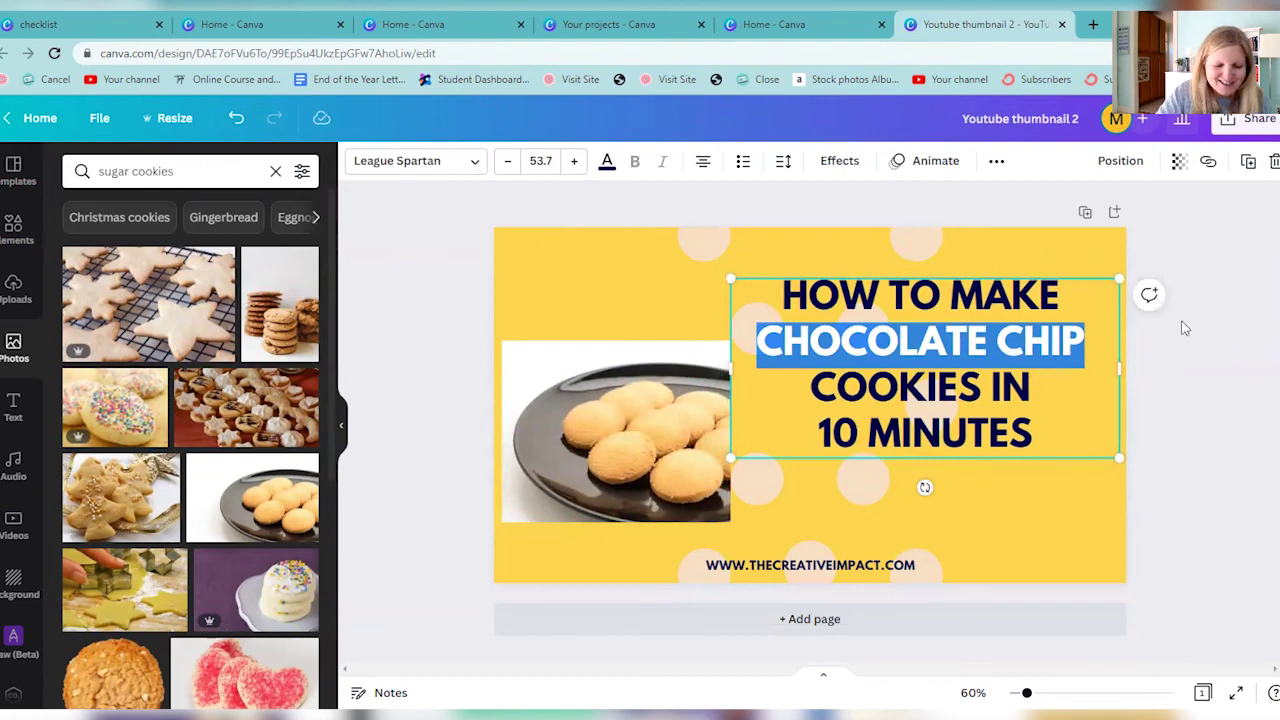
{"action": "type", "text": "SUGAR"}
{"action": "key", "text": "Delete"}
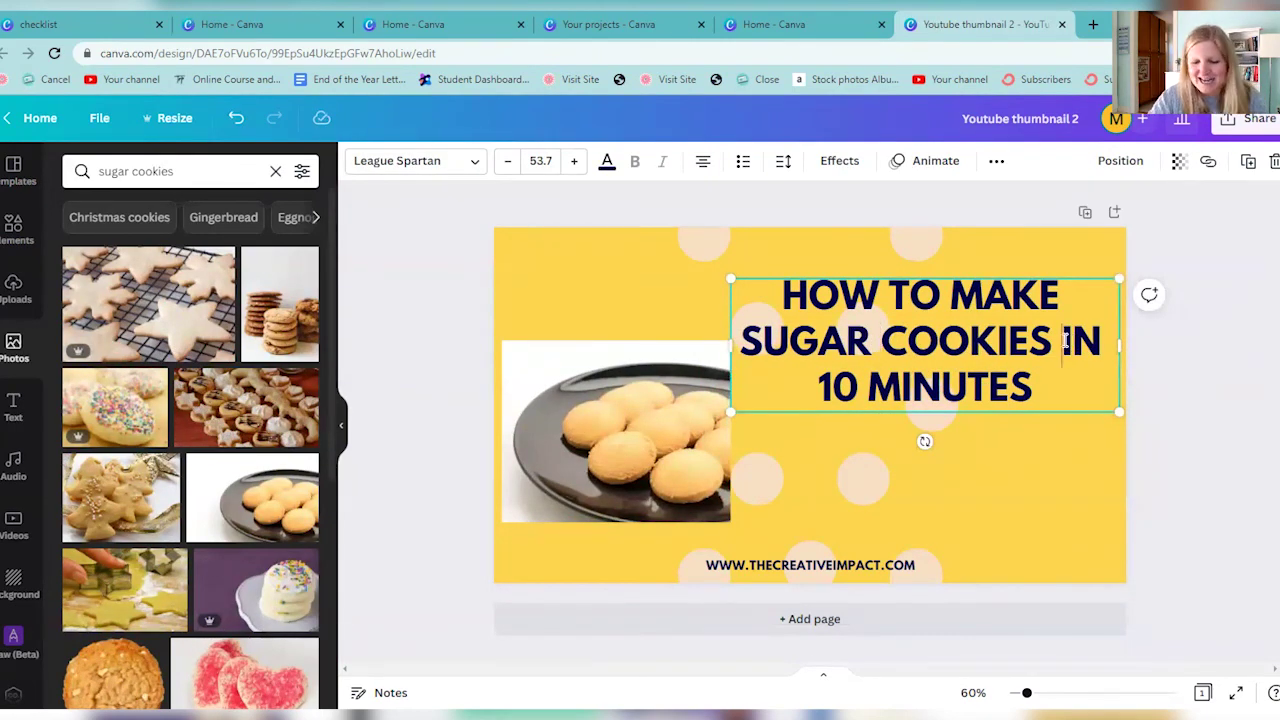
{"action": "key", "text": "Return"}
Step: Lower the headline and raise the plate photo to center both vertically on the thumbnail, and return to the home page
{"action": "left_click_drag", "start_coordinate": [985, 270], "coordinate": [991, 294]}
{"action": "left_click_drag", "start_coordinate": [634, 350], "coordinate": [634, 345]}
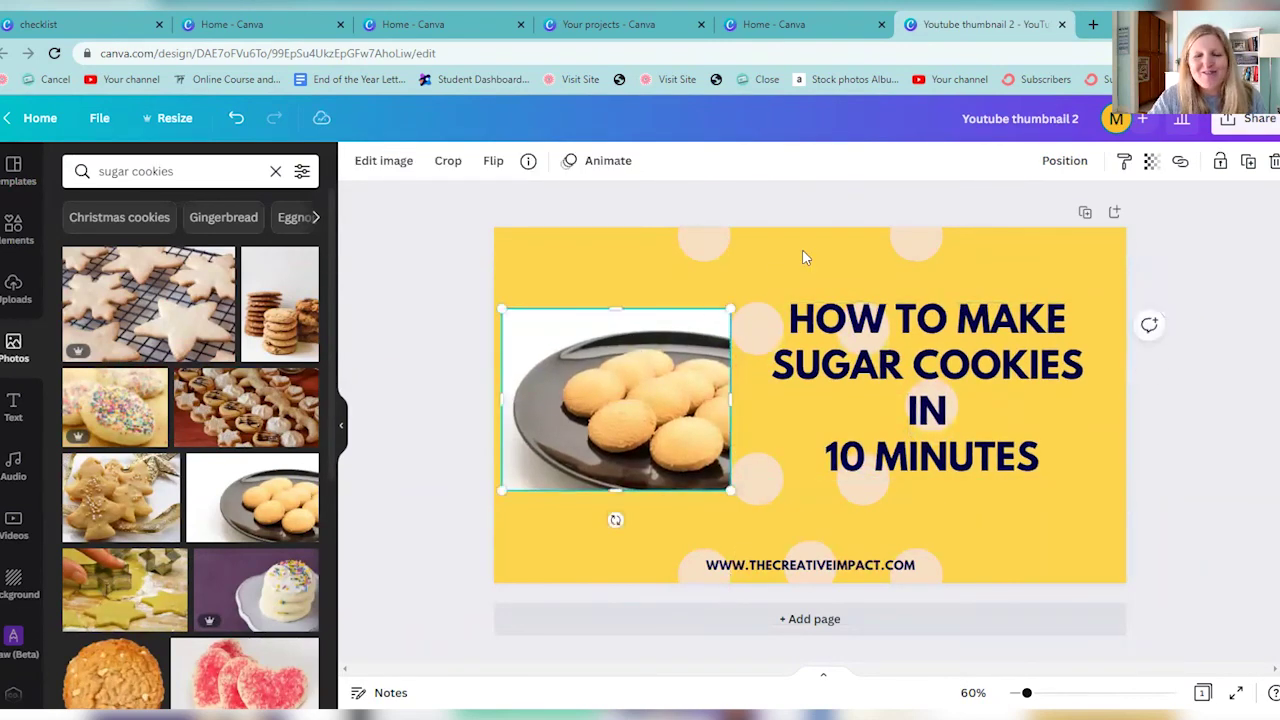
{"action": "left_click", "coordinate": [802, 249]}
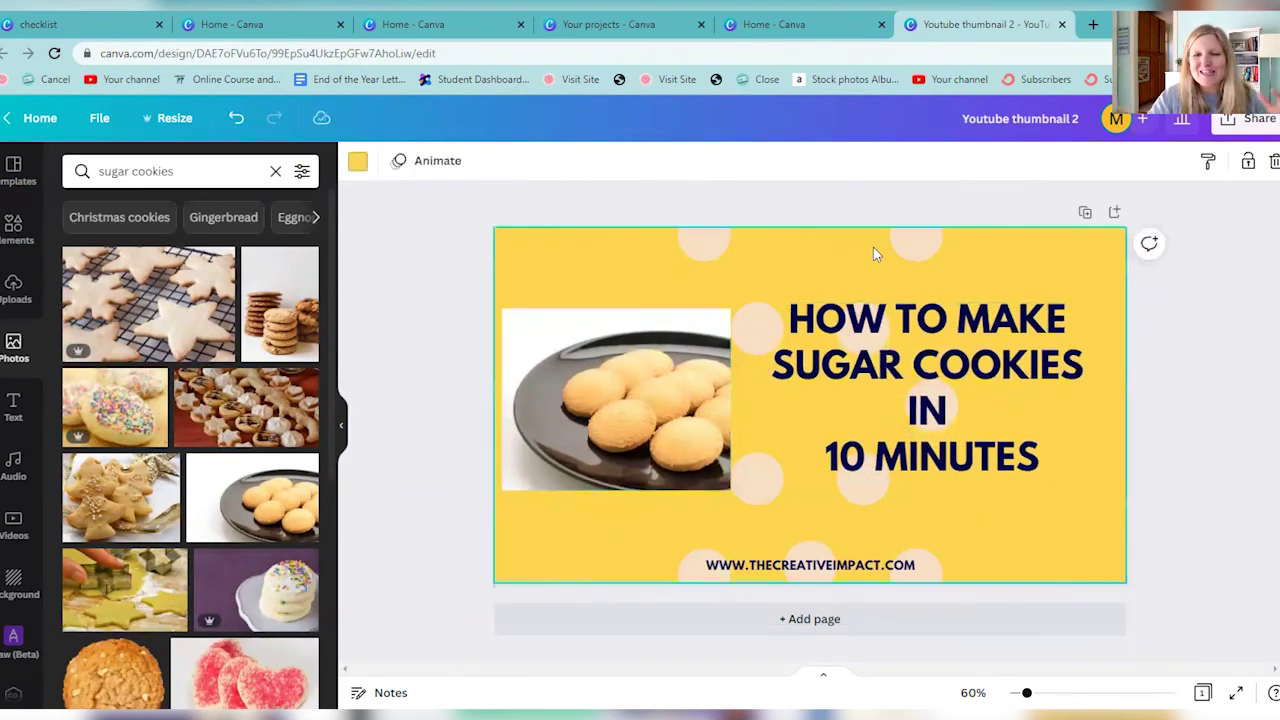
{"action": "left_click", "coordinate": [33, 118]}
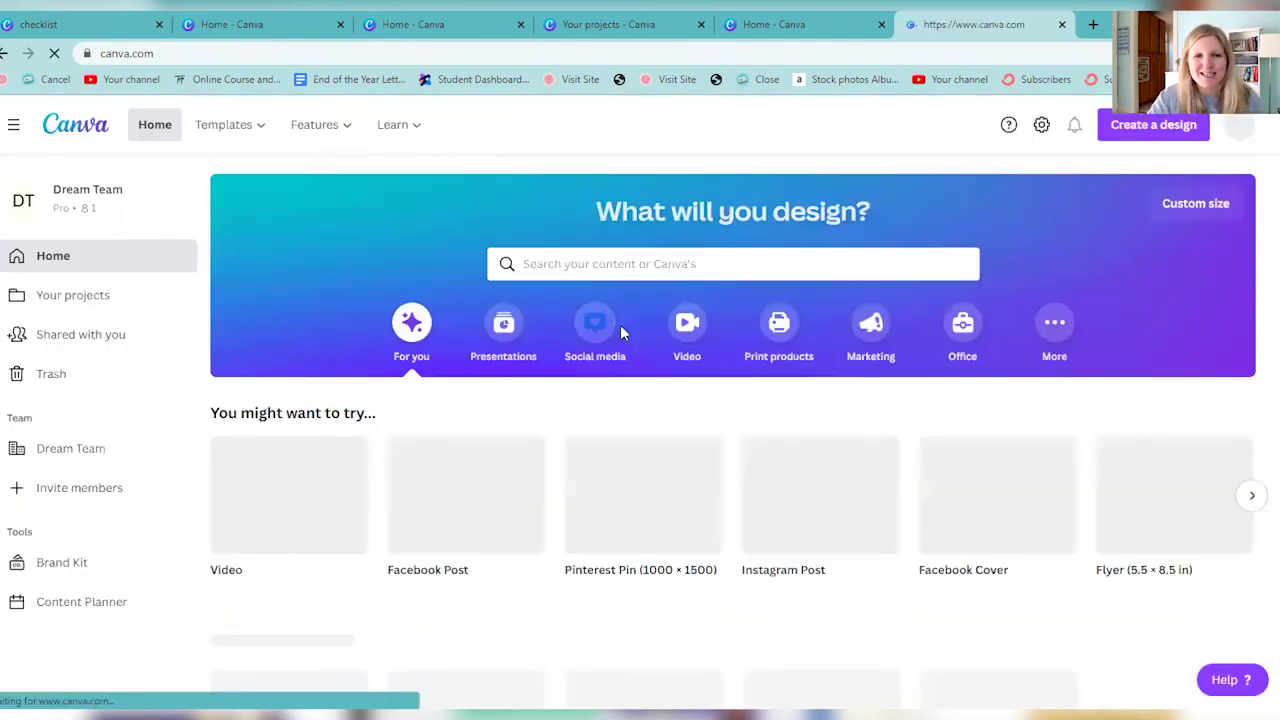